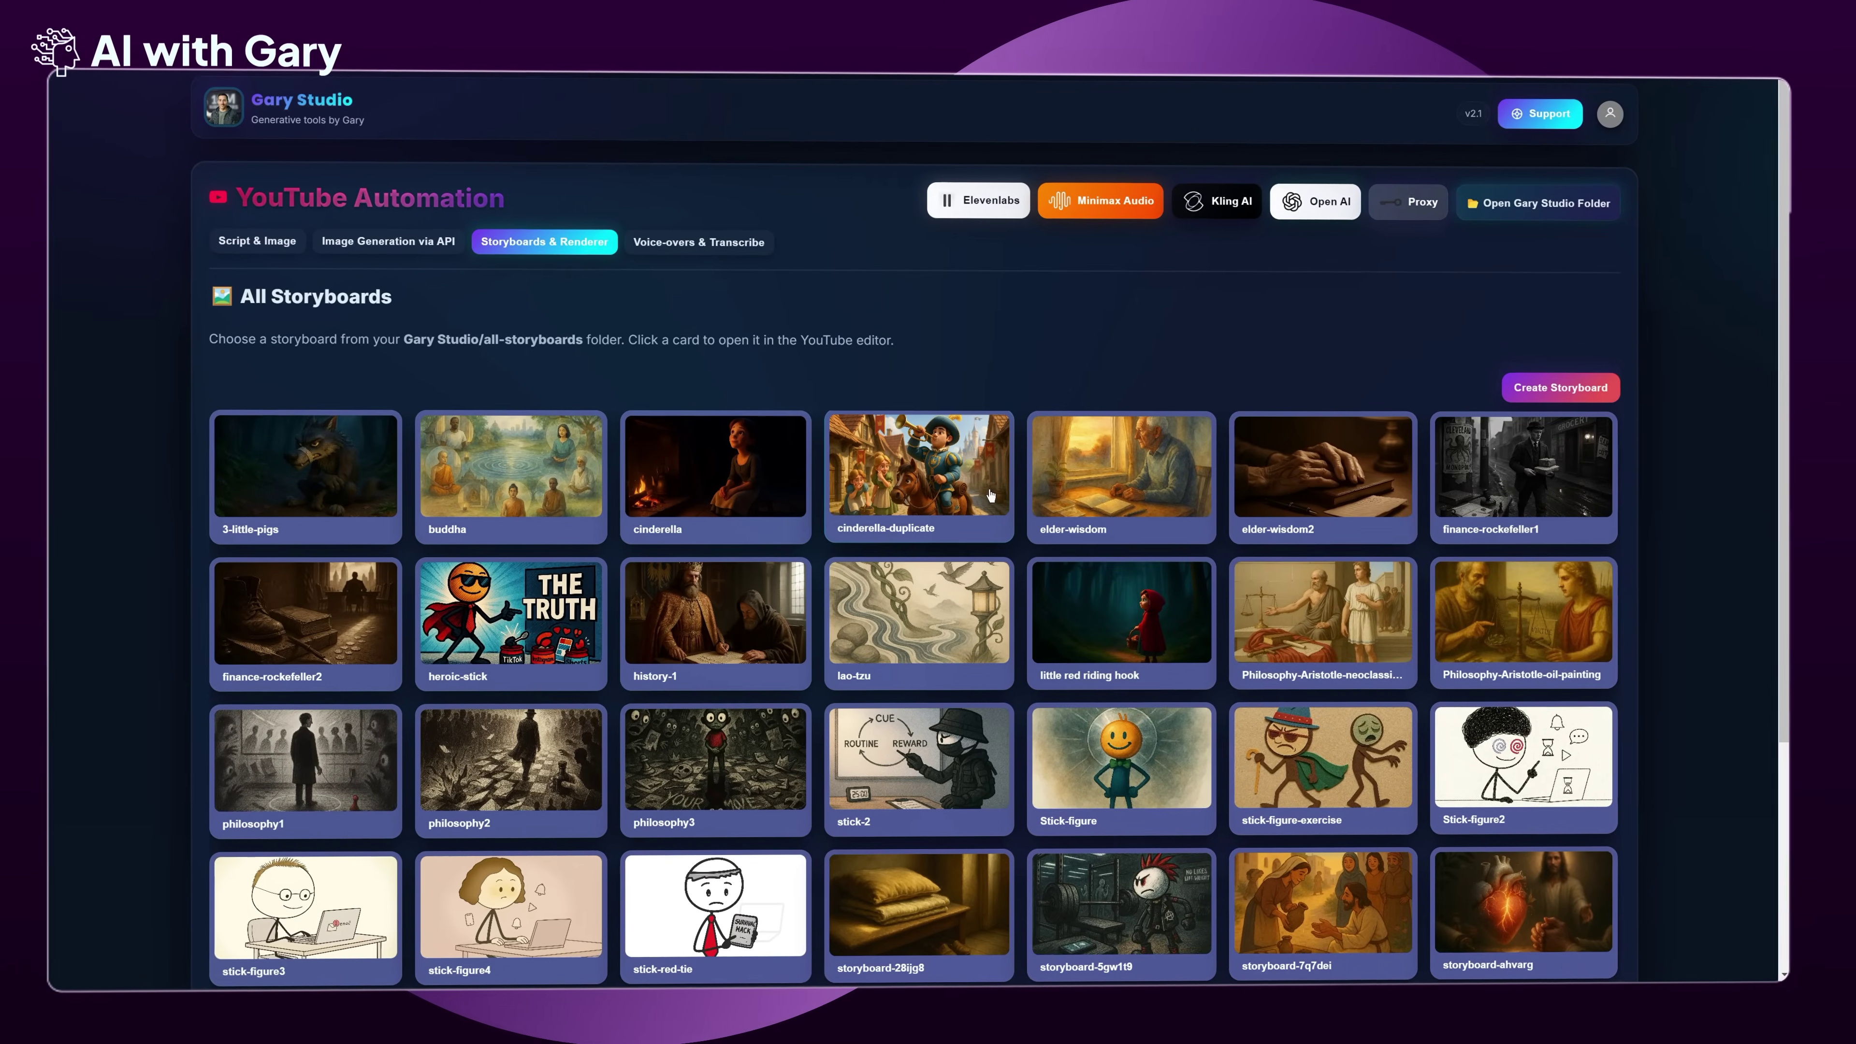
Go to Storyboards & Renderer, browse the storyboard grid, and start a new storyboard from audio
scroll(947, 660, "down", 5)
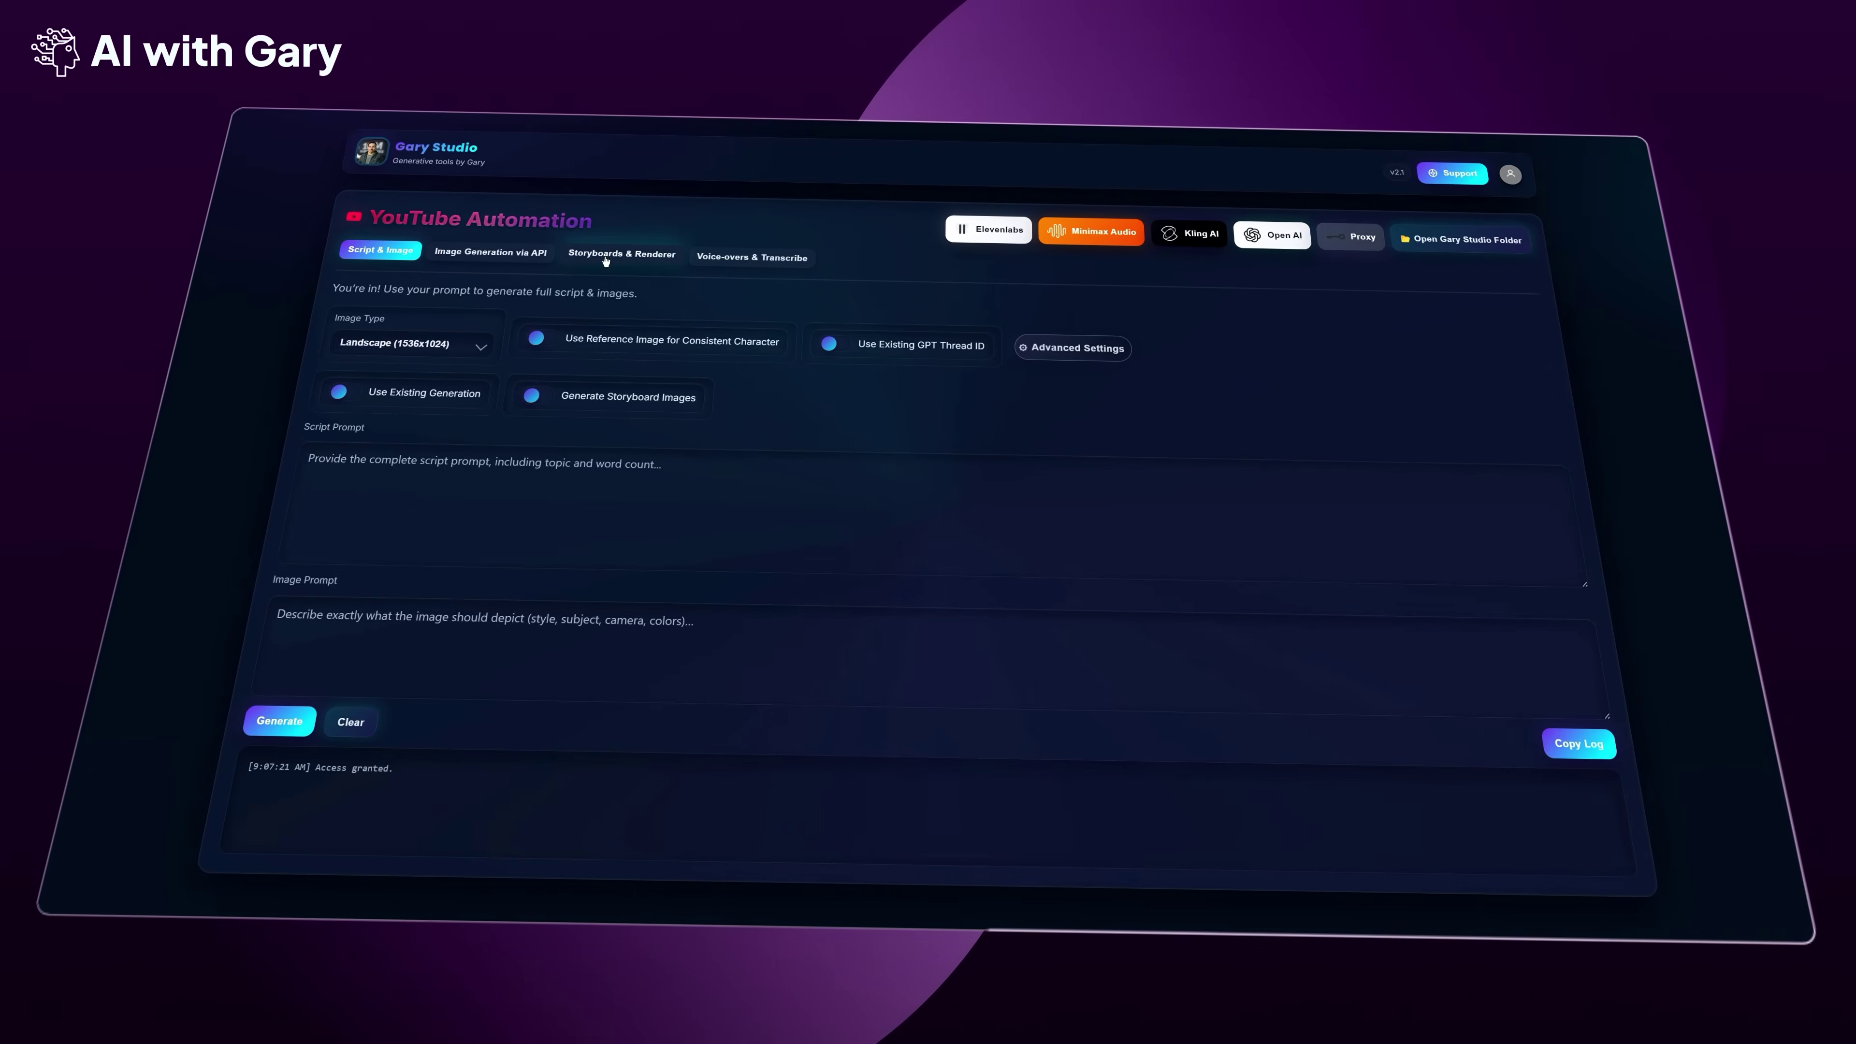
left_click(605, 260)
scroll(1103, 436, "down", 3)
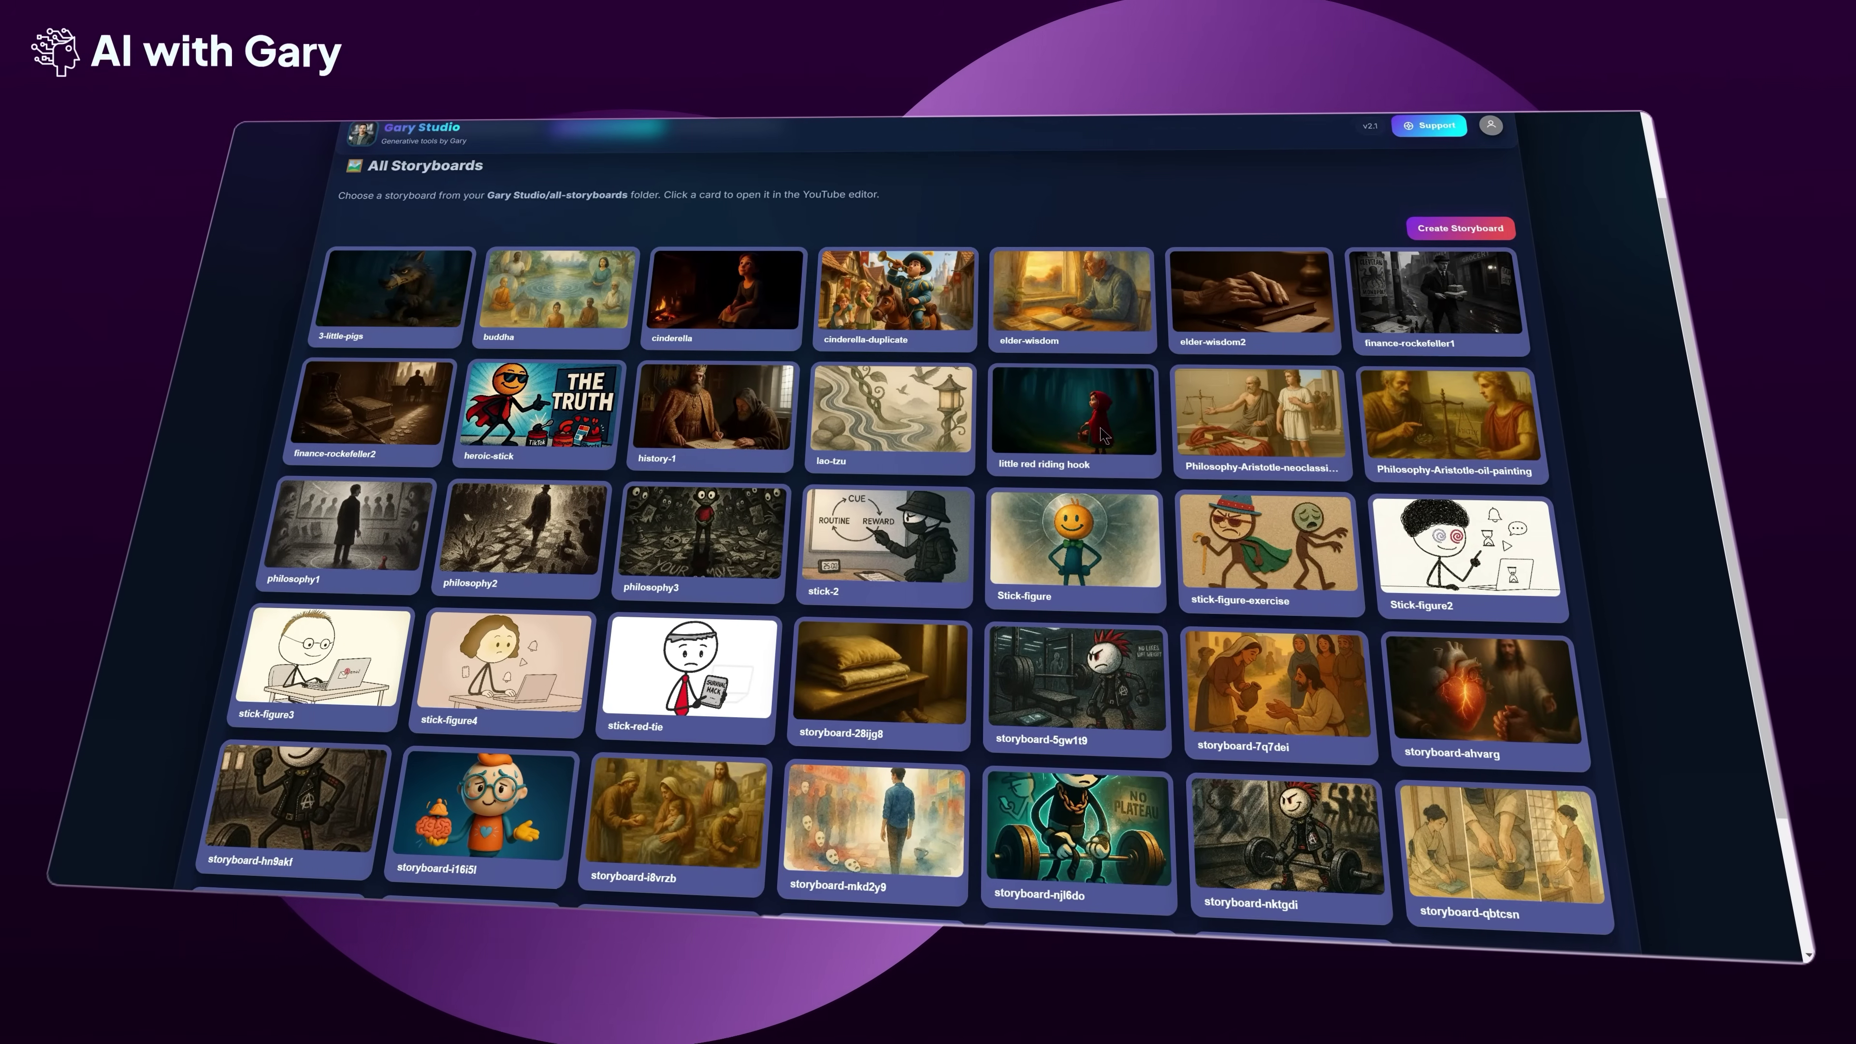
scroll(1103, 436, "down", 1)
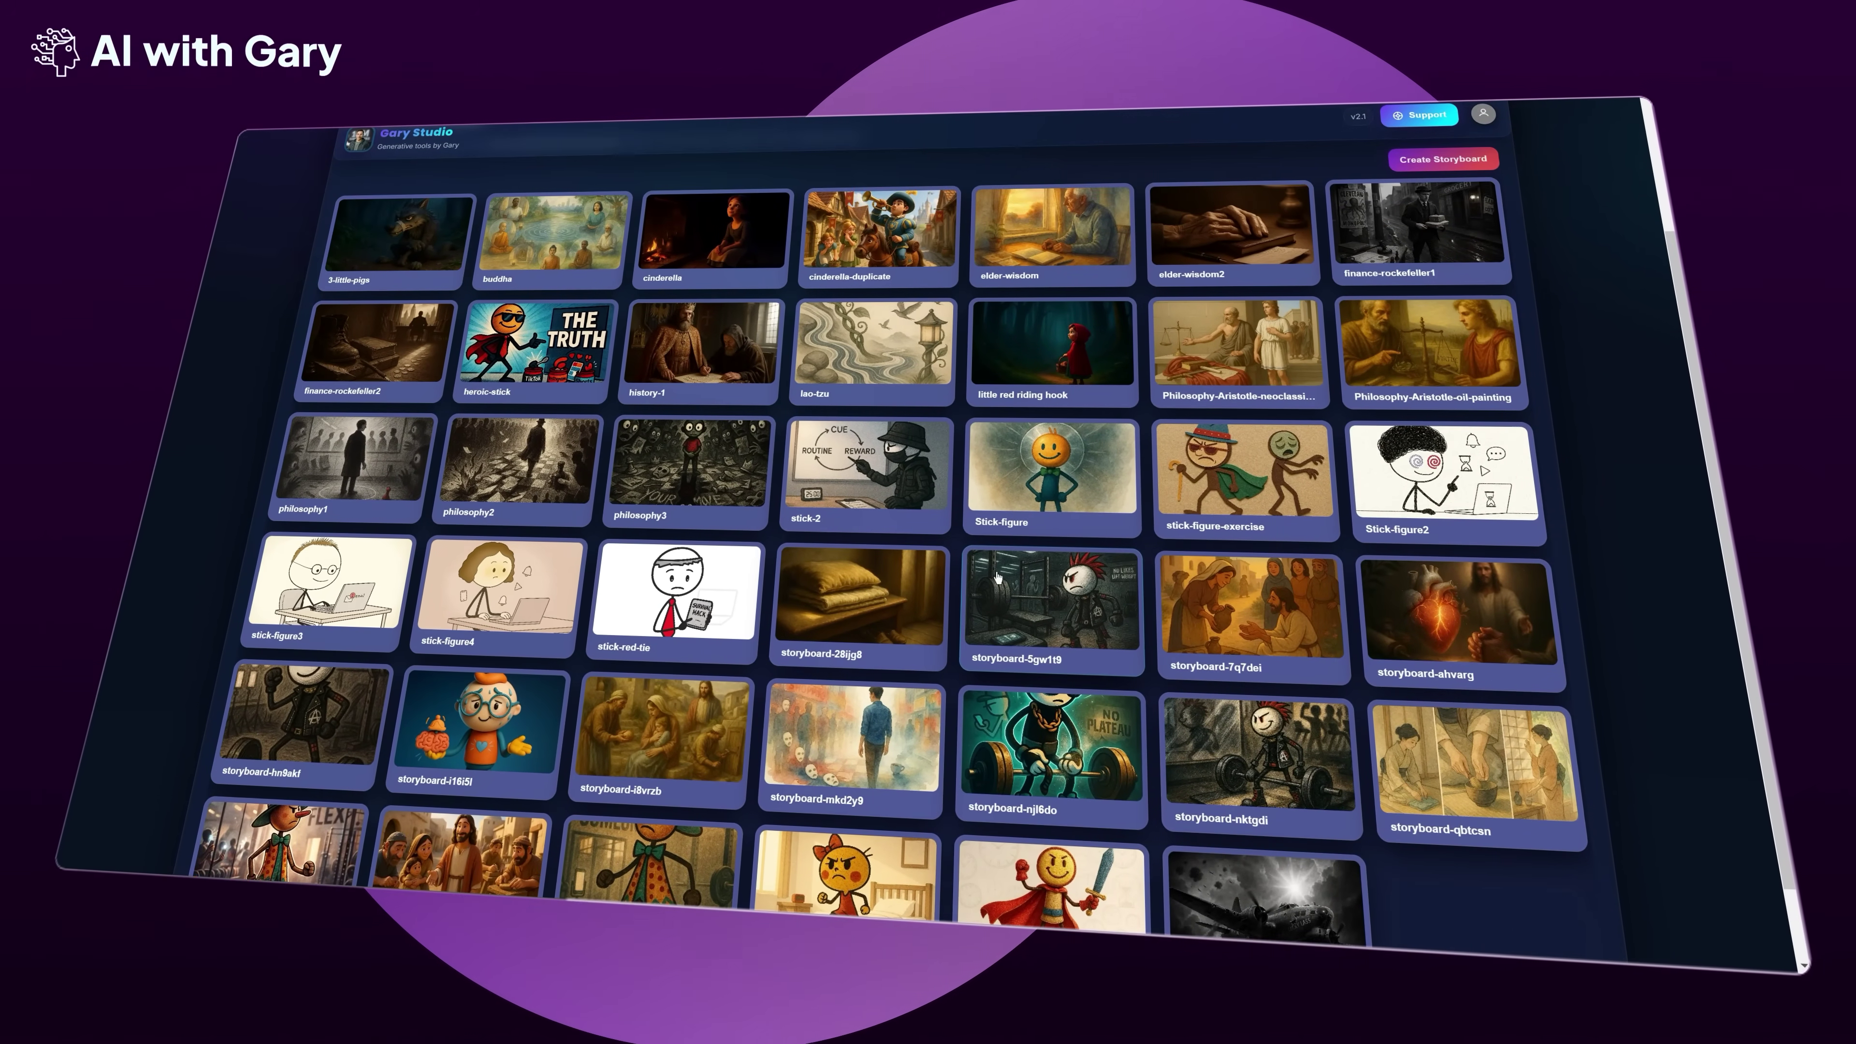
scroll(997, 578, "up", 1)
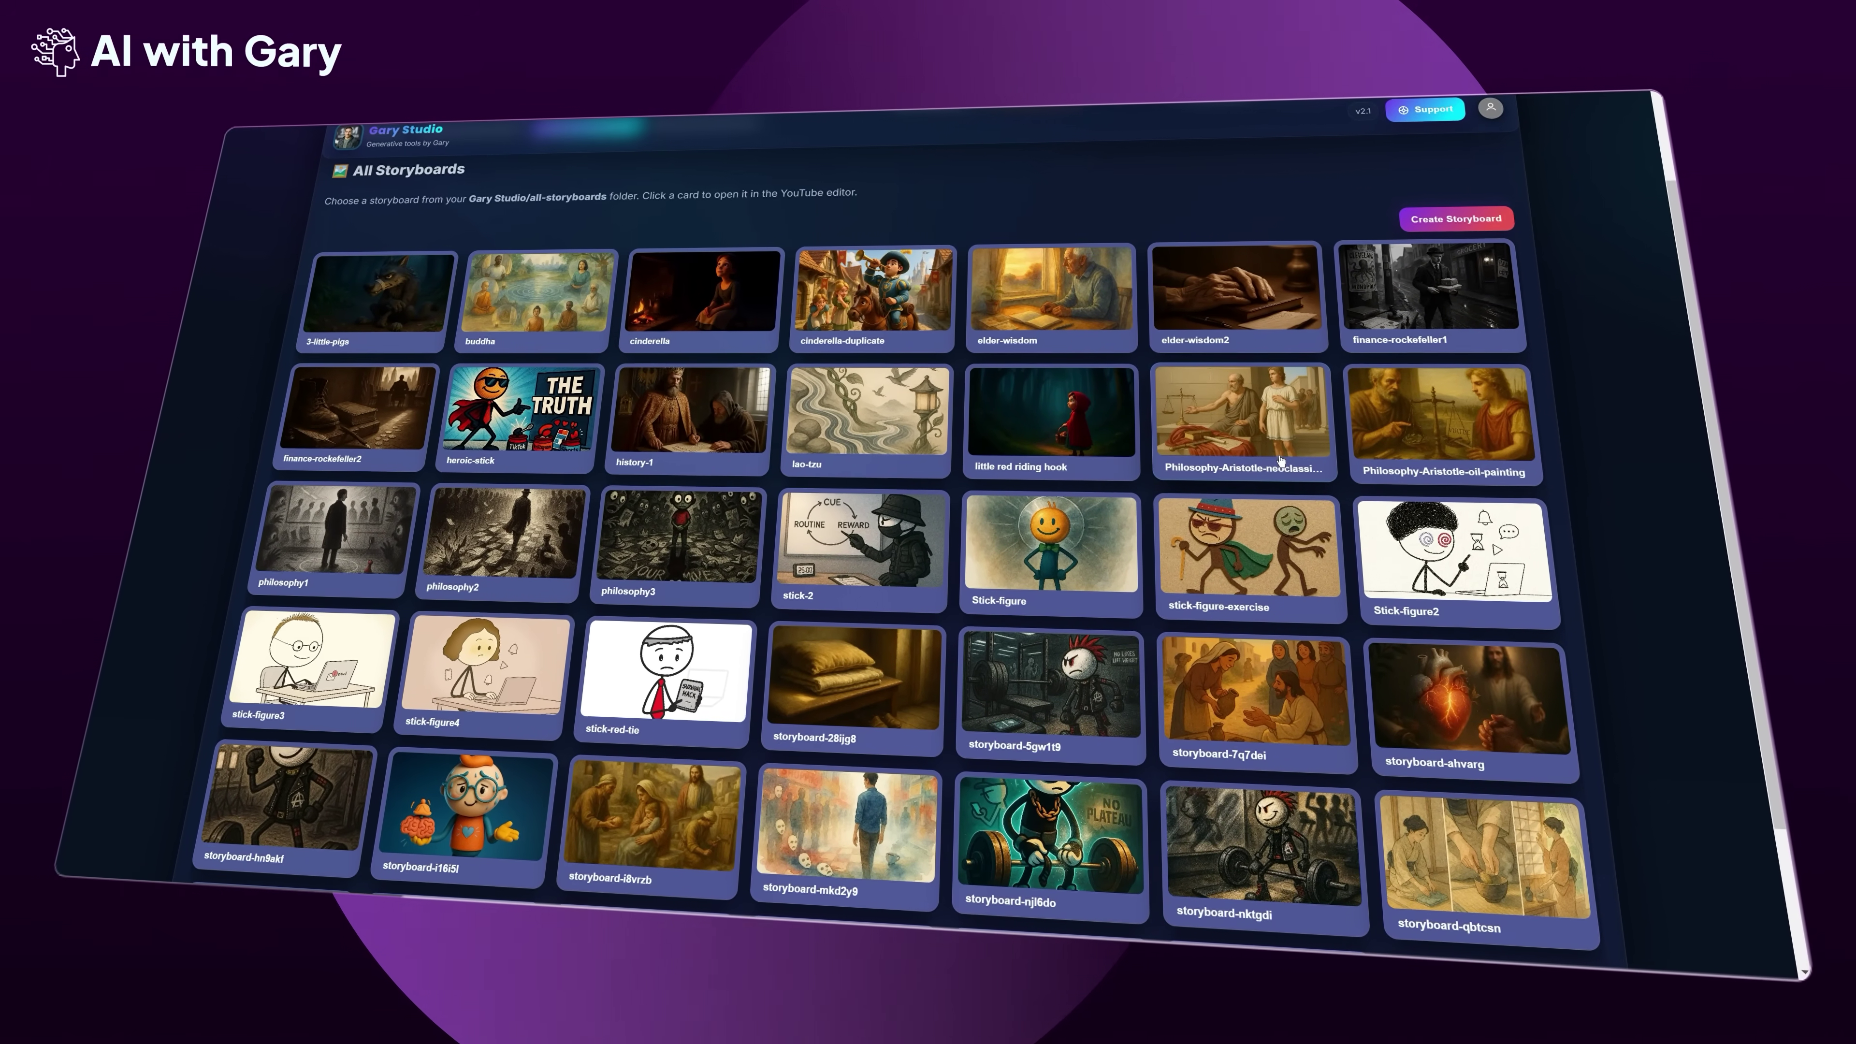
left_click(1480, 220)
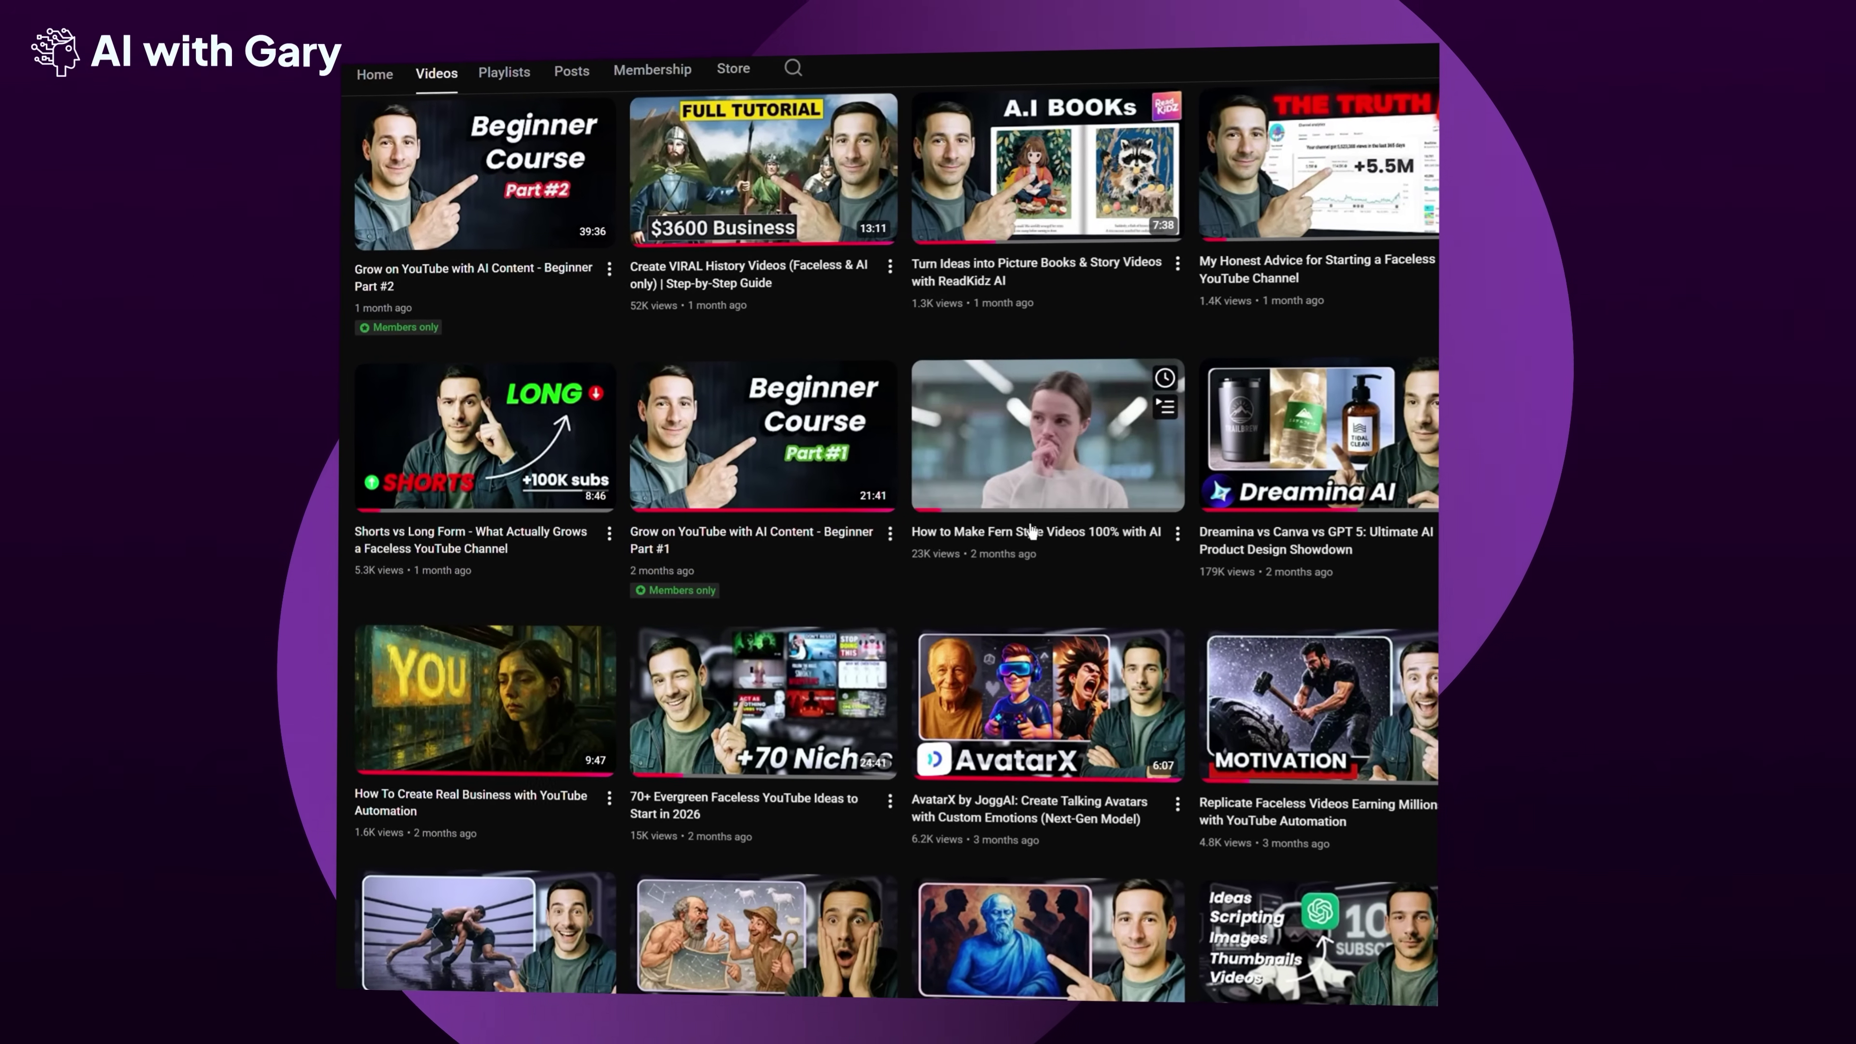
scroll(1322, 307, "down", 5)
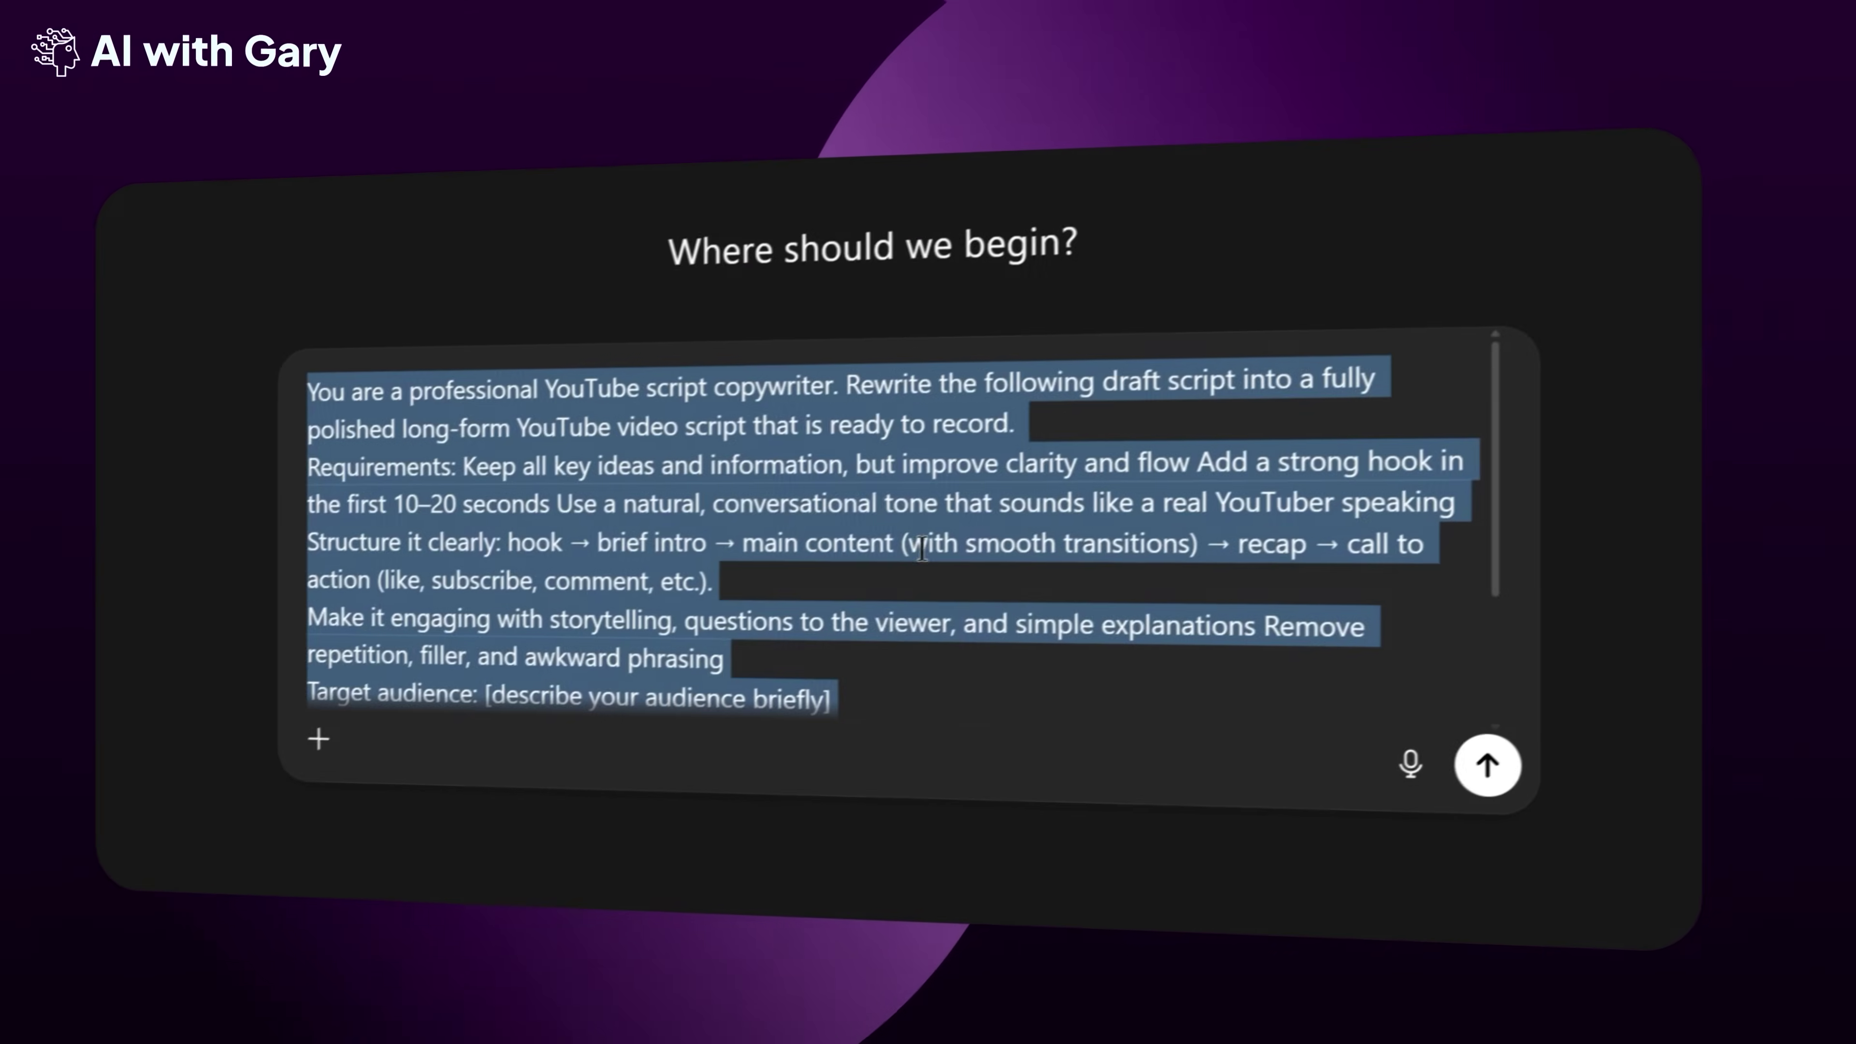
left_click(707, 605)
scroll(707, 605, "down", 3)
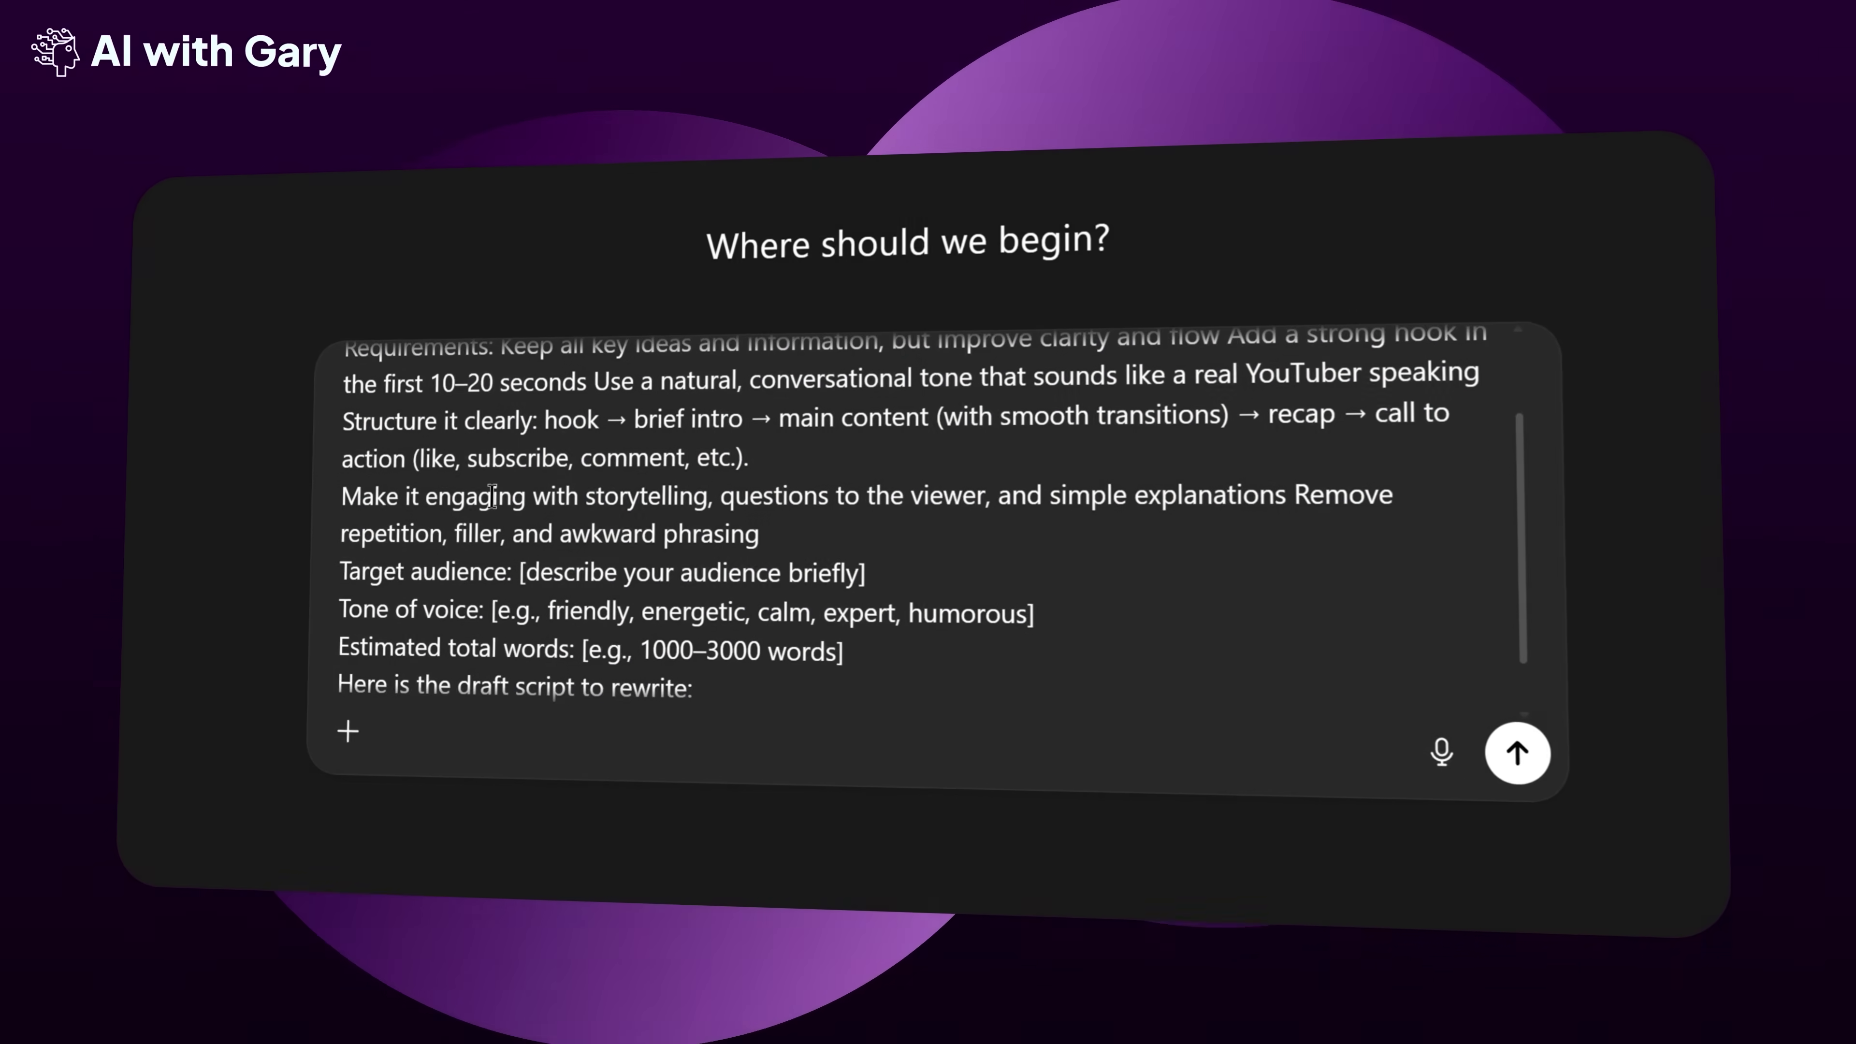
scroll(438, 548, "down", 2)
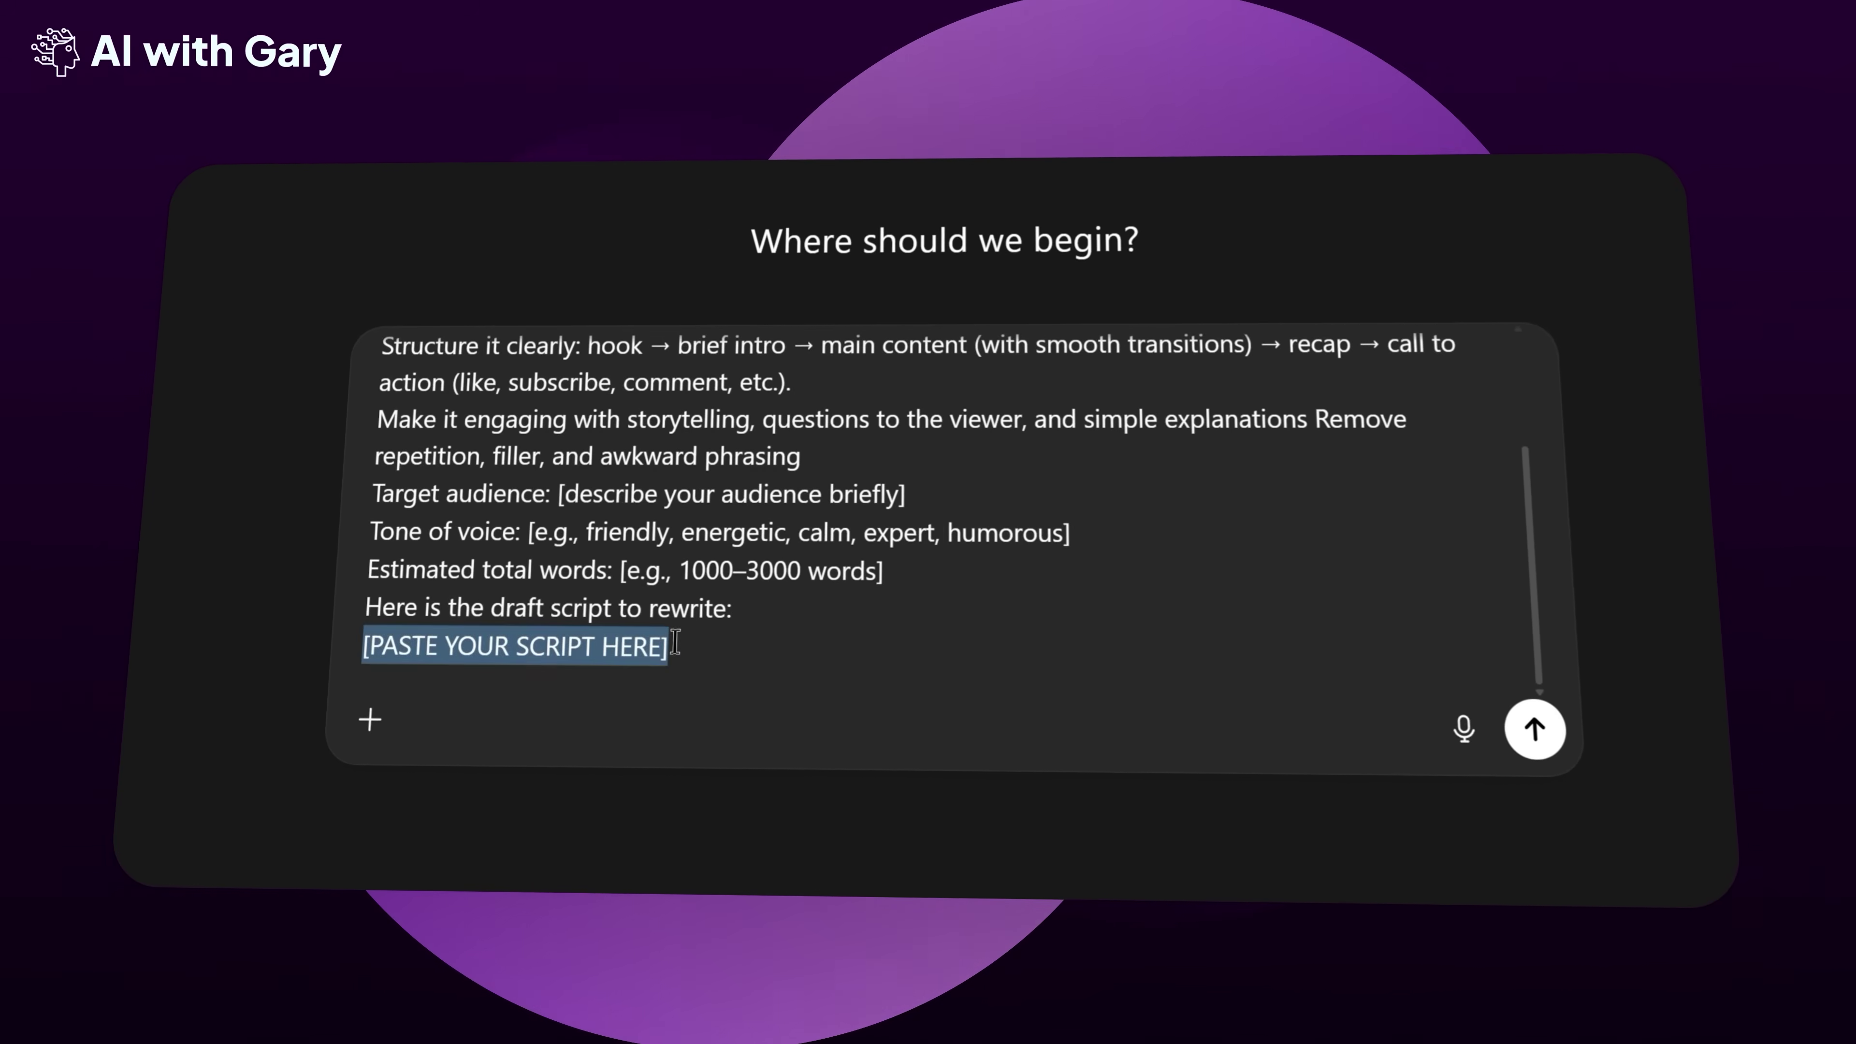
left_click(511, 644)
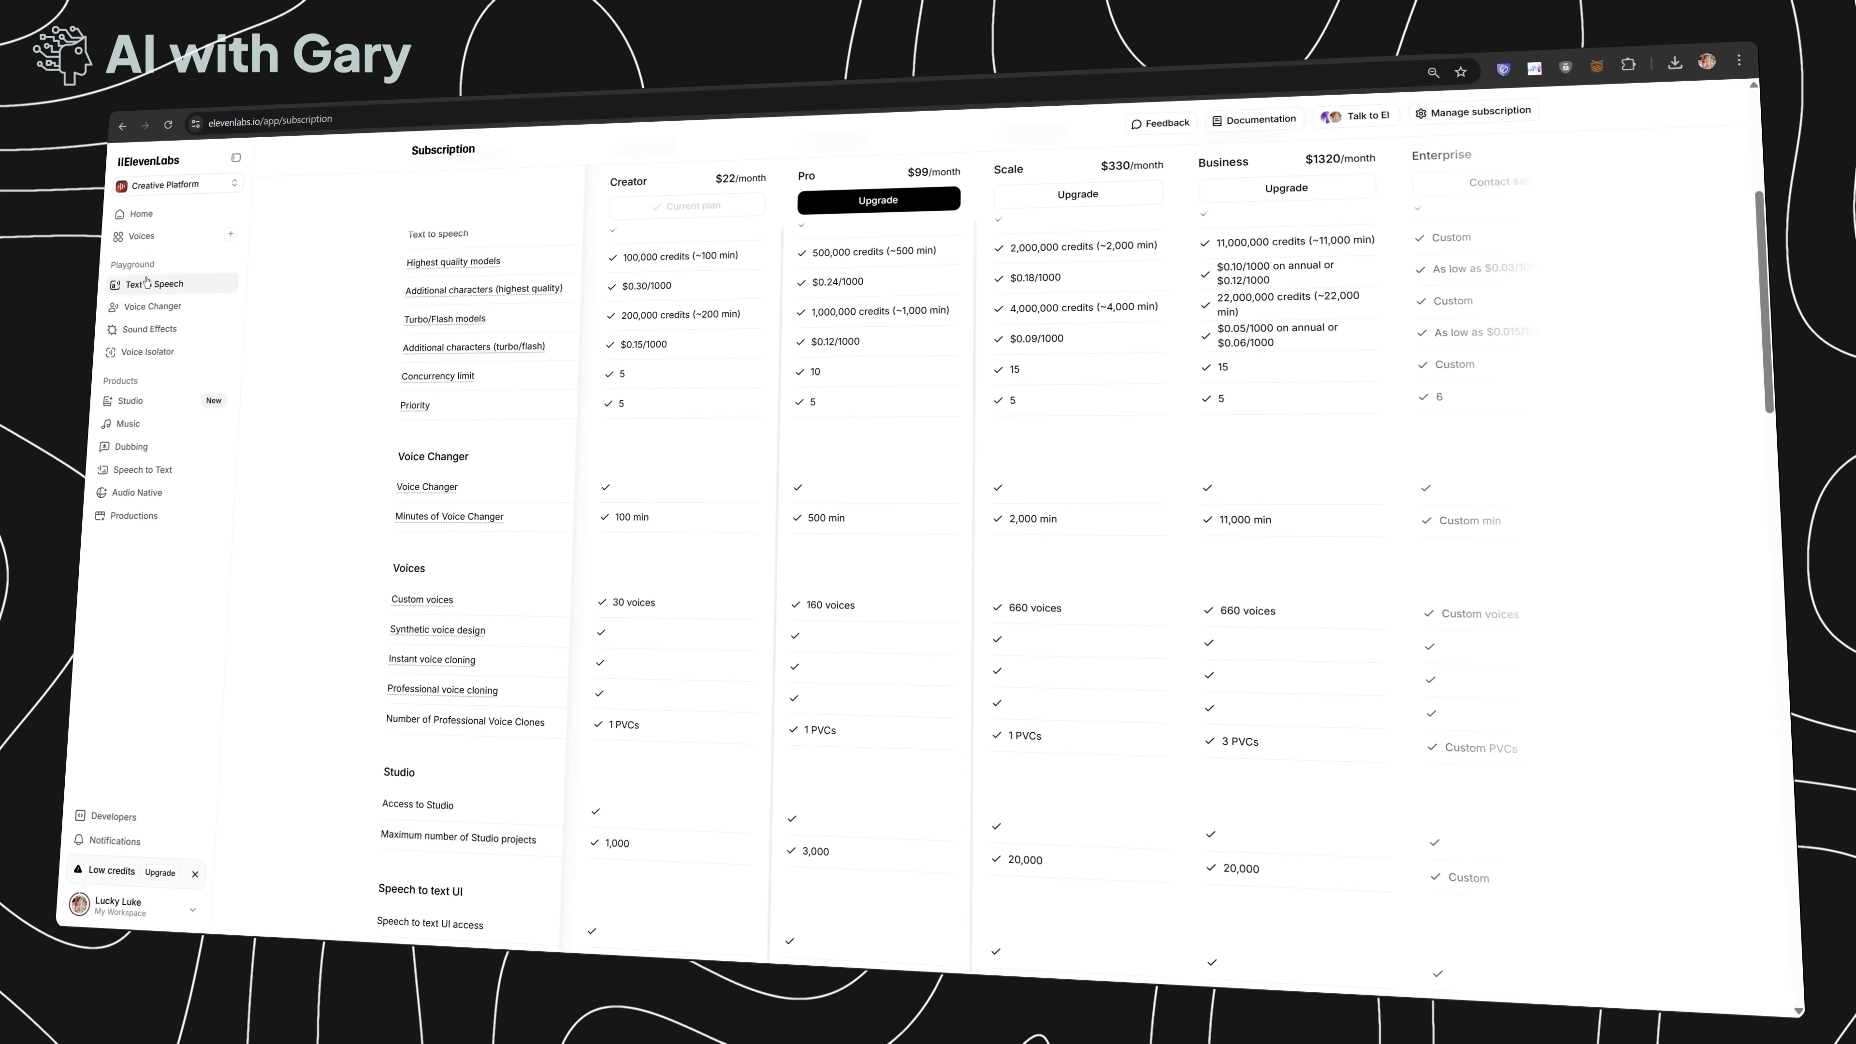
In the ElevenLabs voice library, show the voice filters with the Languages list expanded
left_click(141, 239)
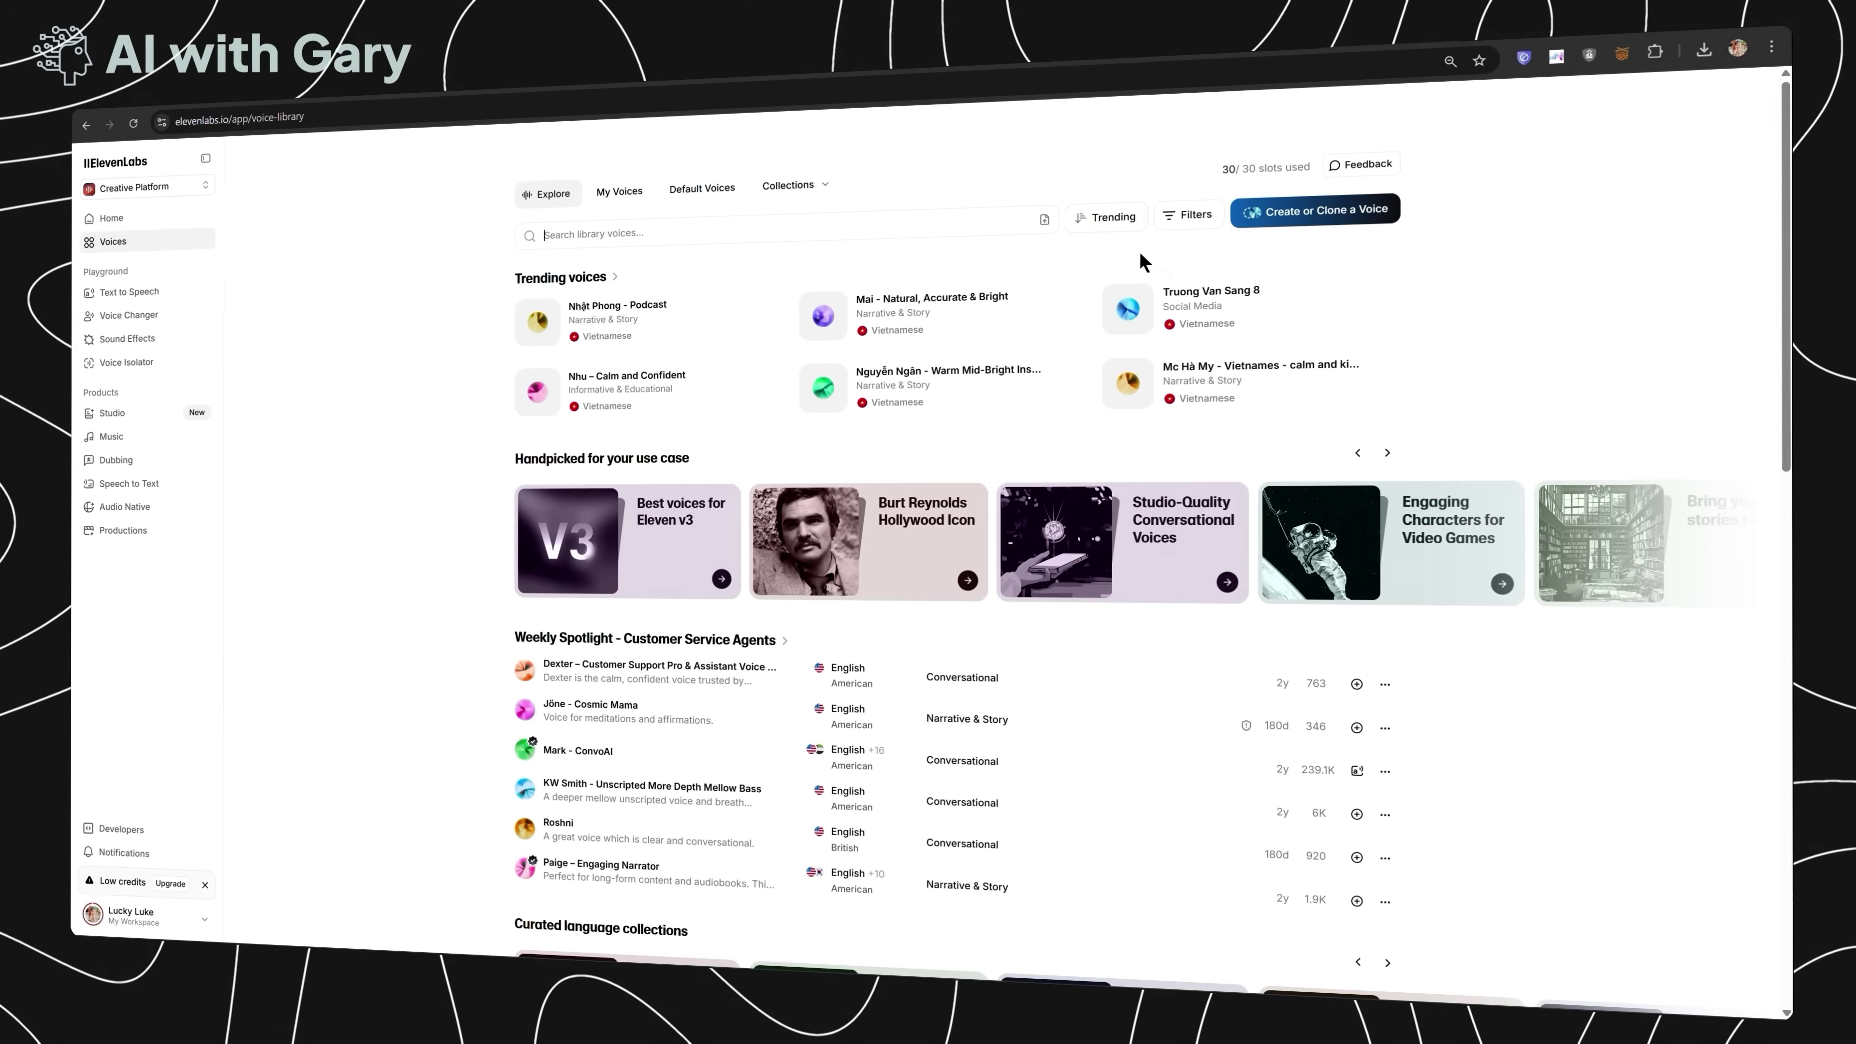
left_click(1189, 216)
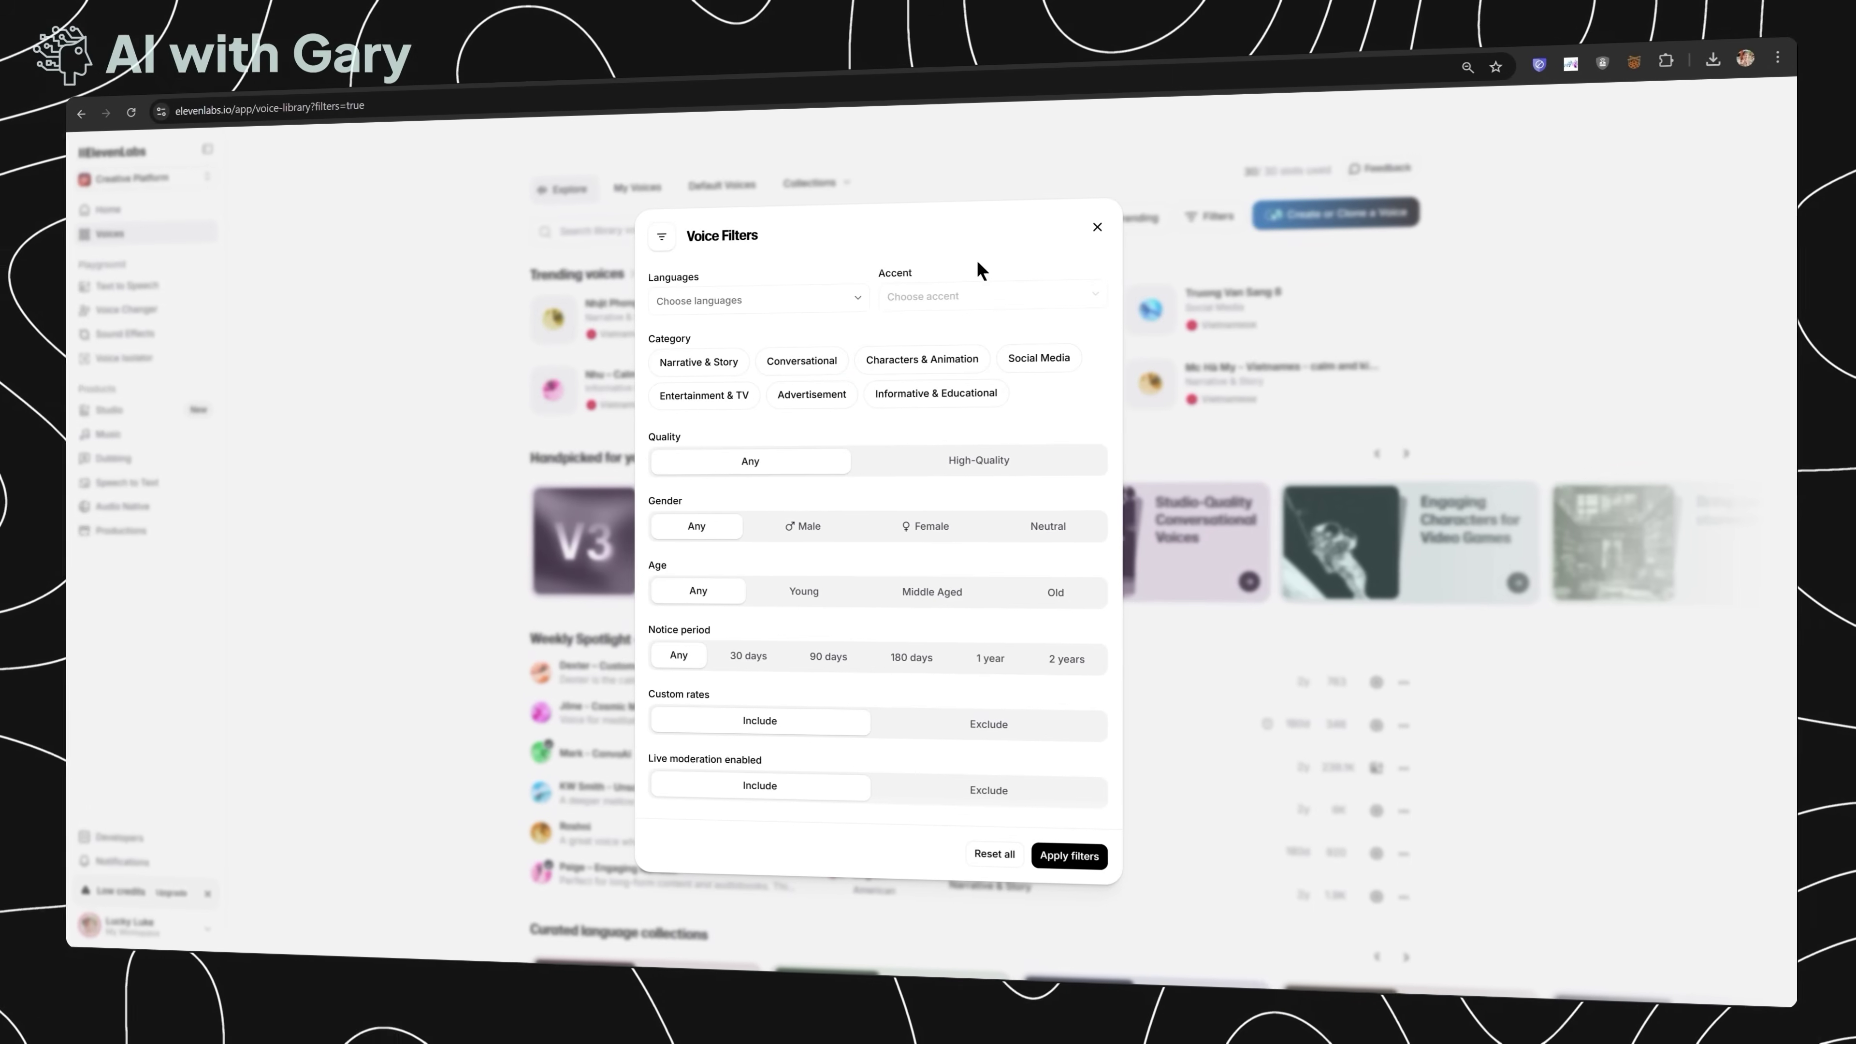
left_click(769, 307)
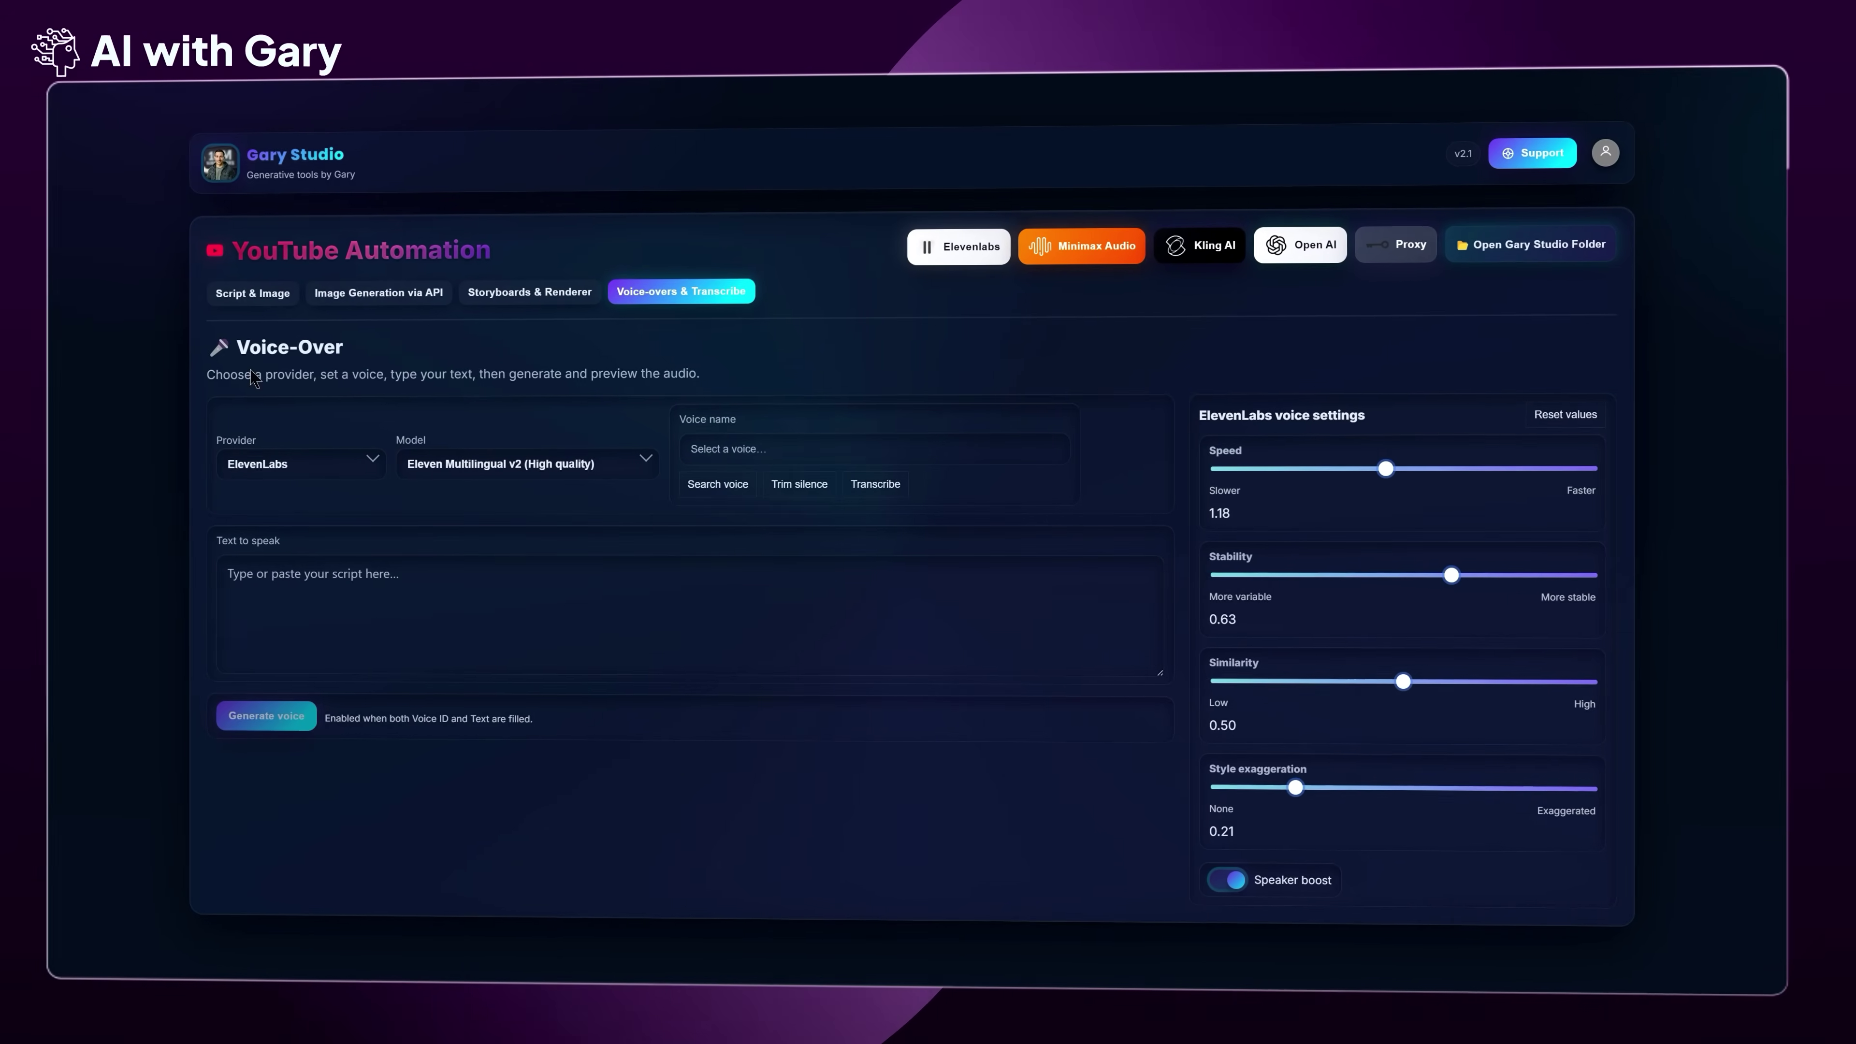
Keep ElevenLabs as provider, set voice speed to 1.31 and choose the voice Chris
left_click(291, 465)
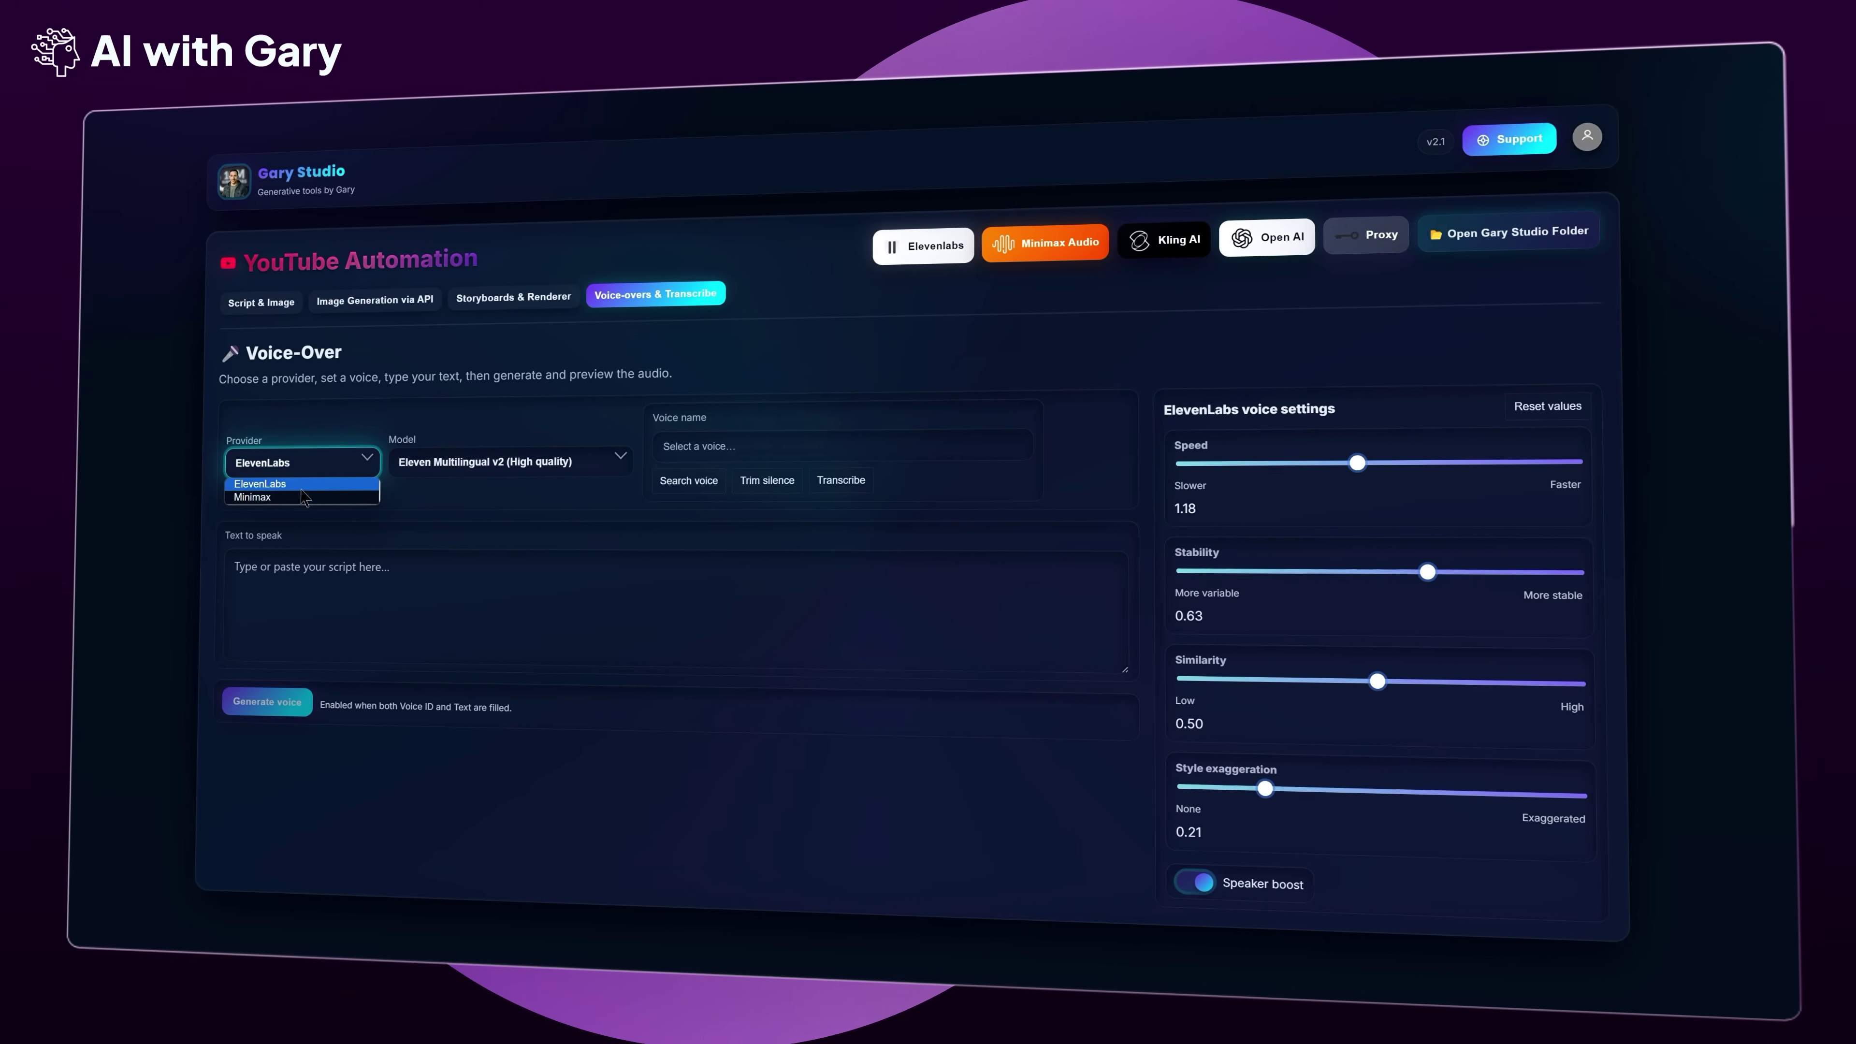
key("Escape")
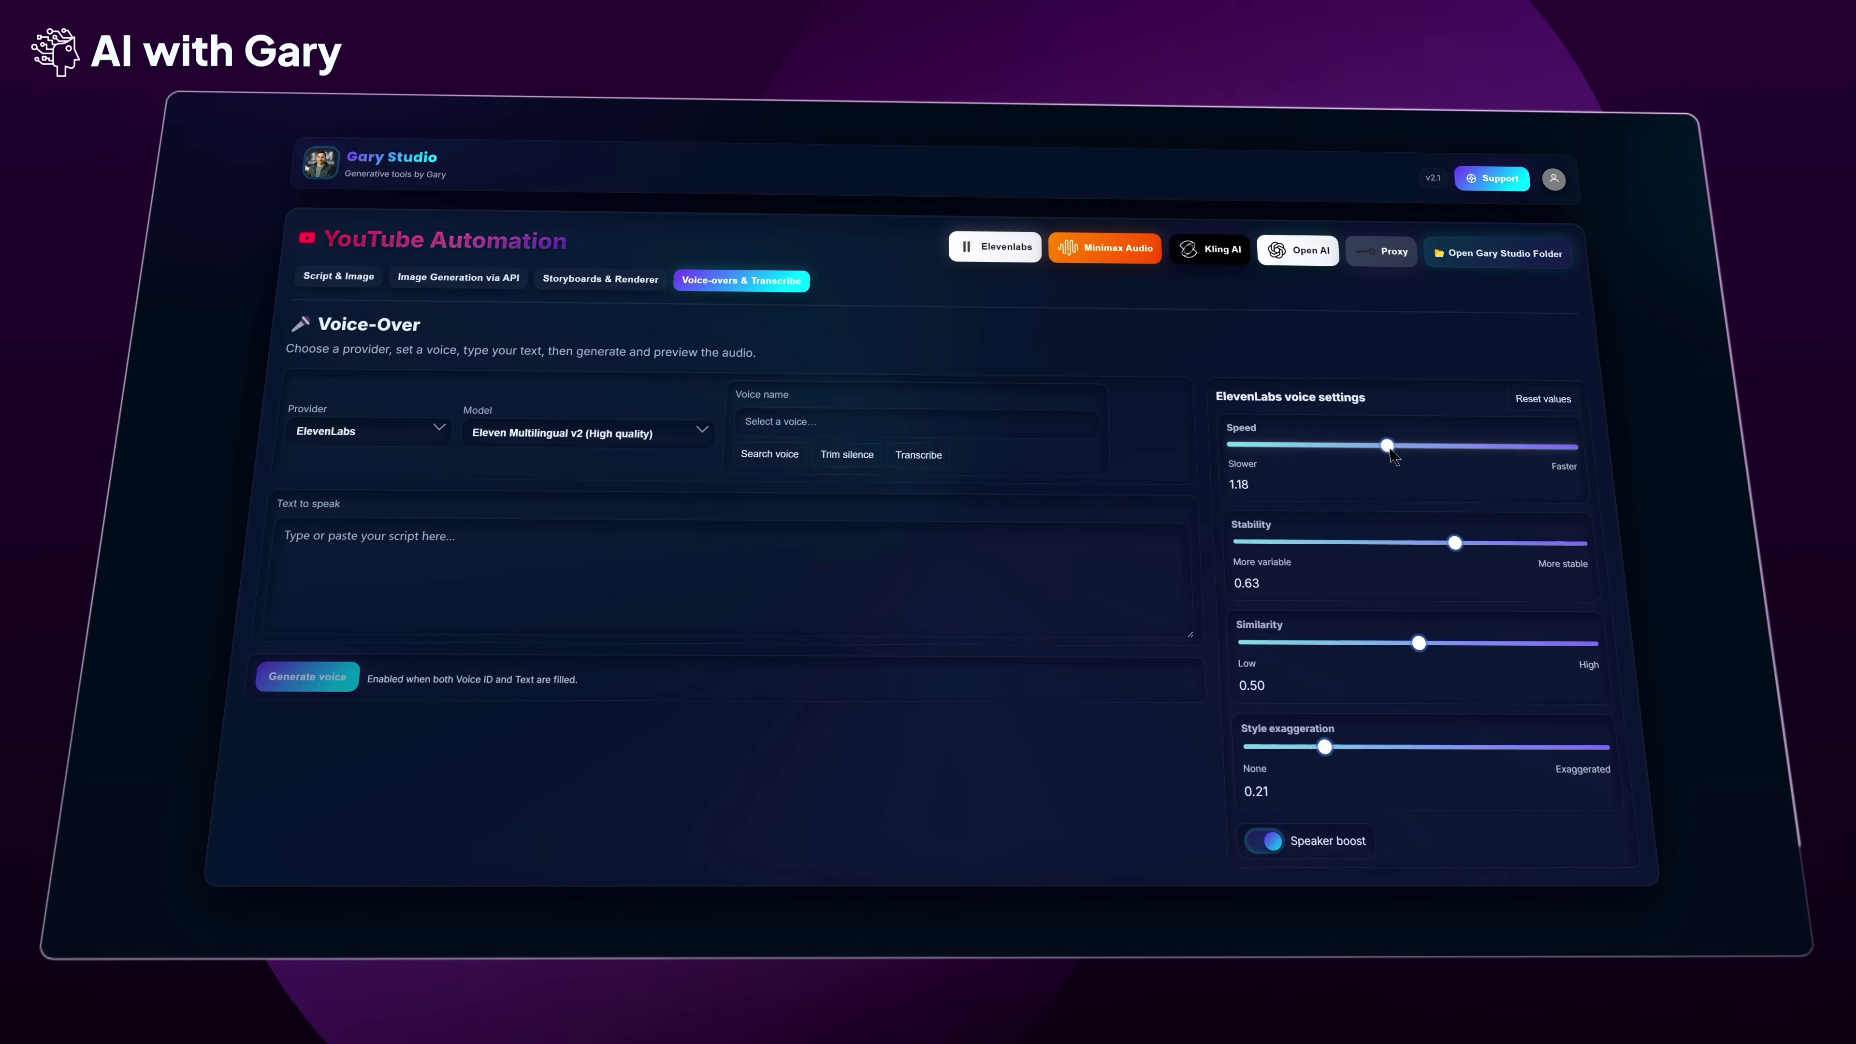
left_click(1415, 448)
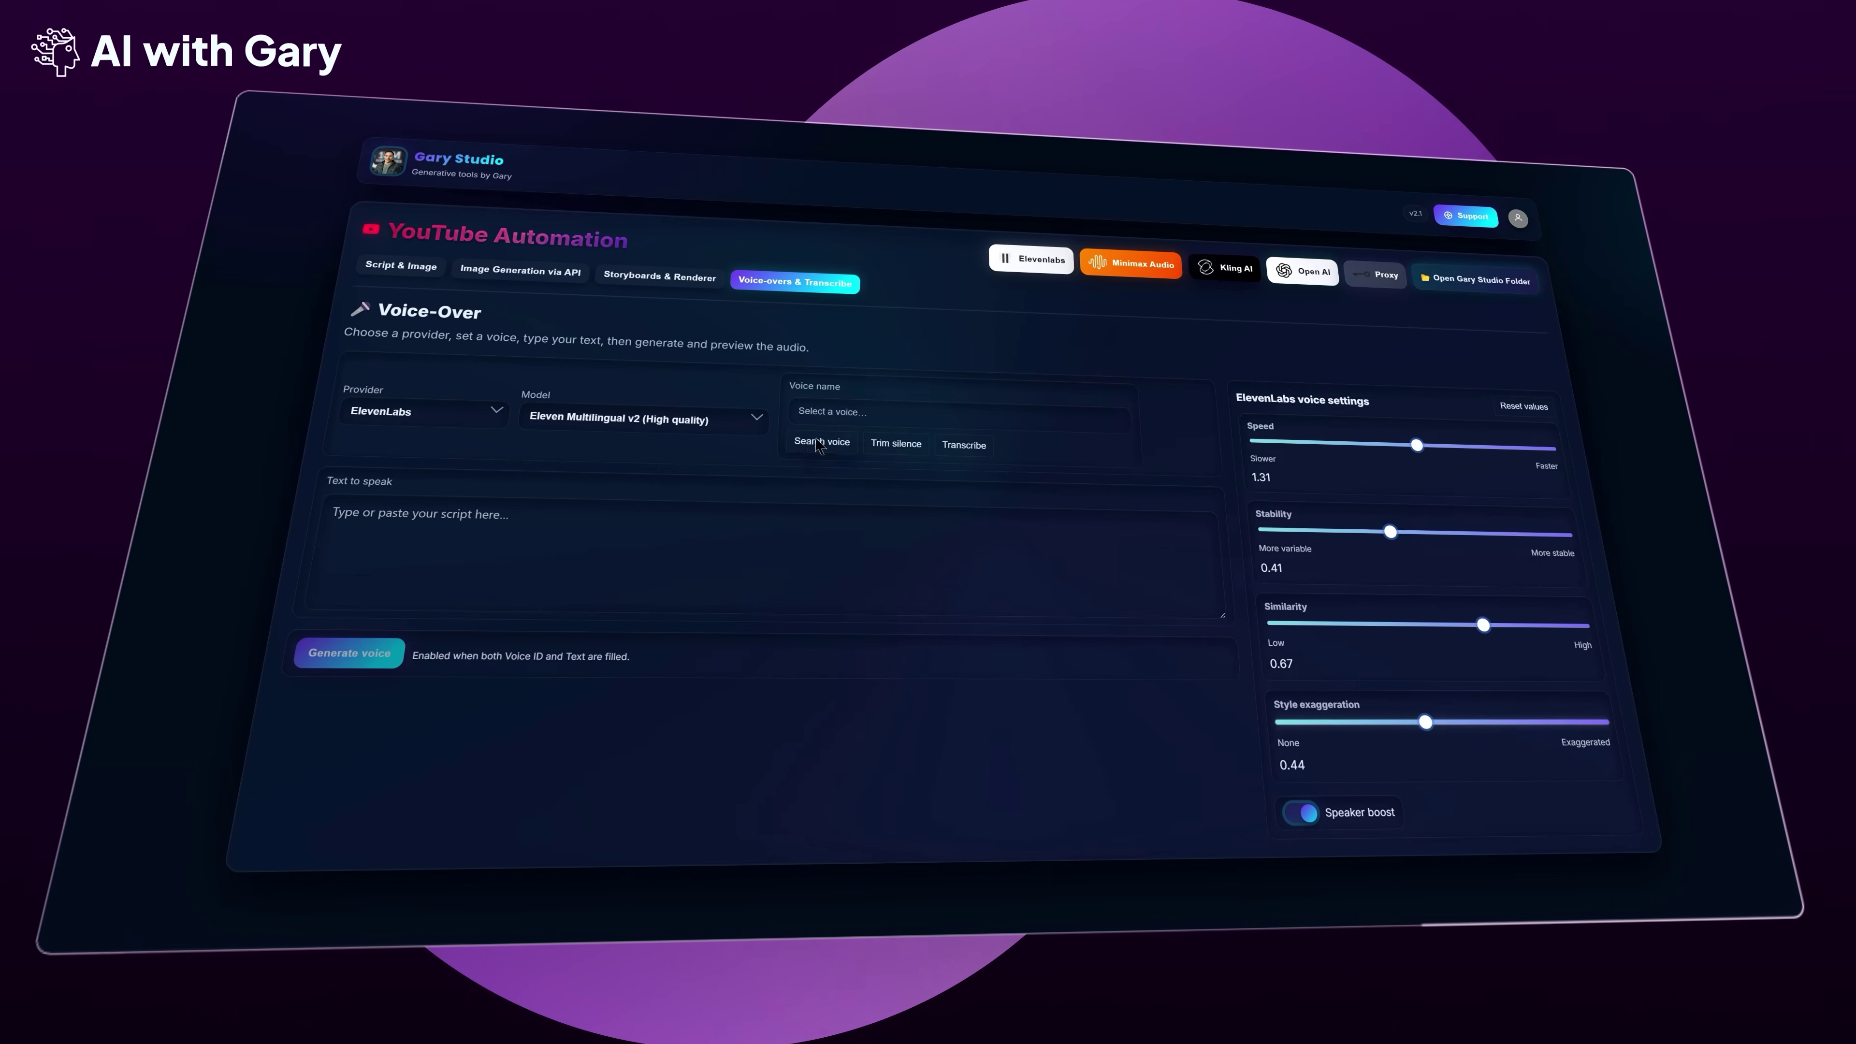
scroll(899, 475, "down", 5)
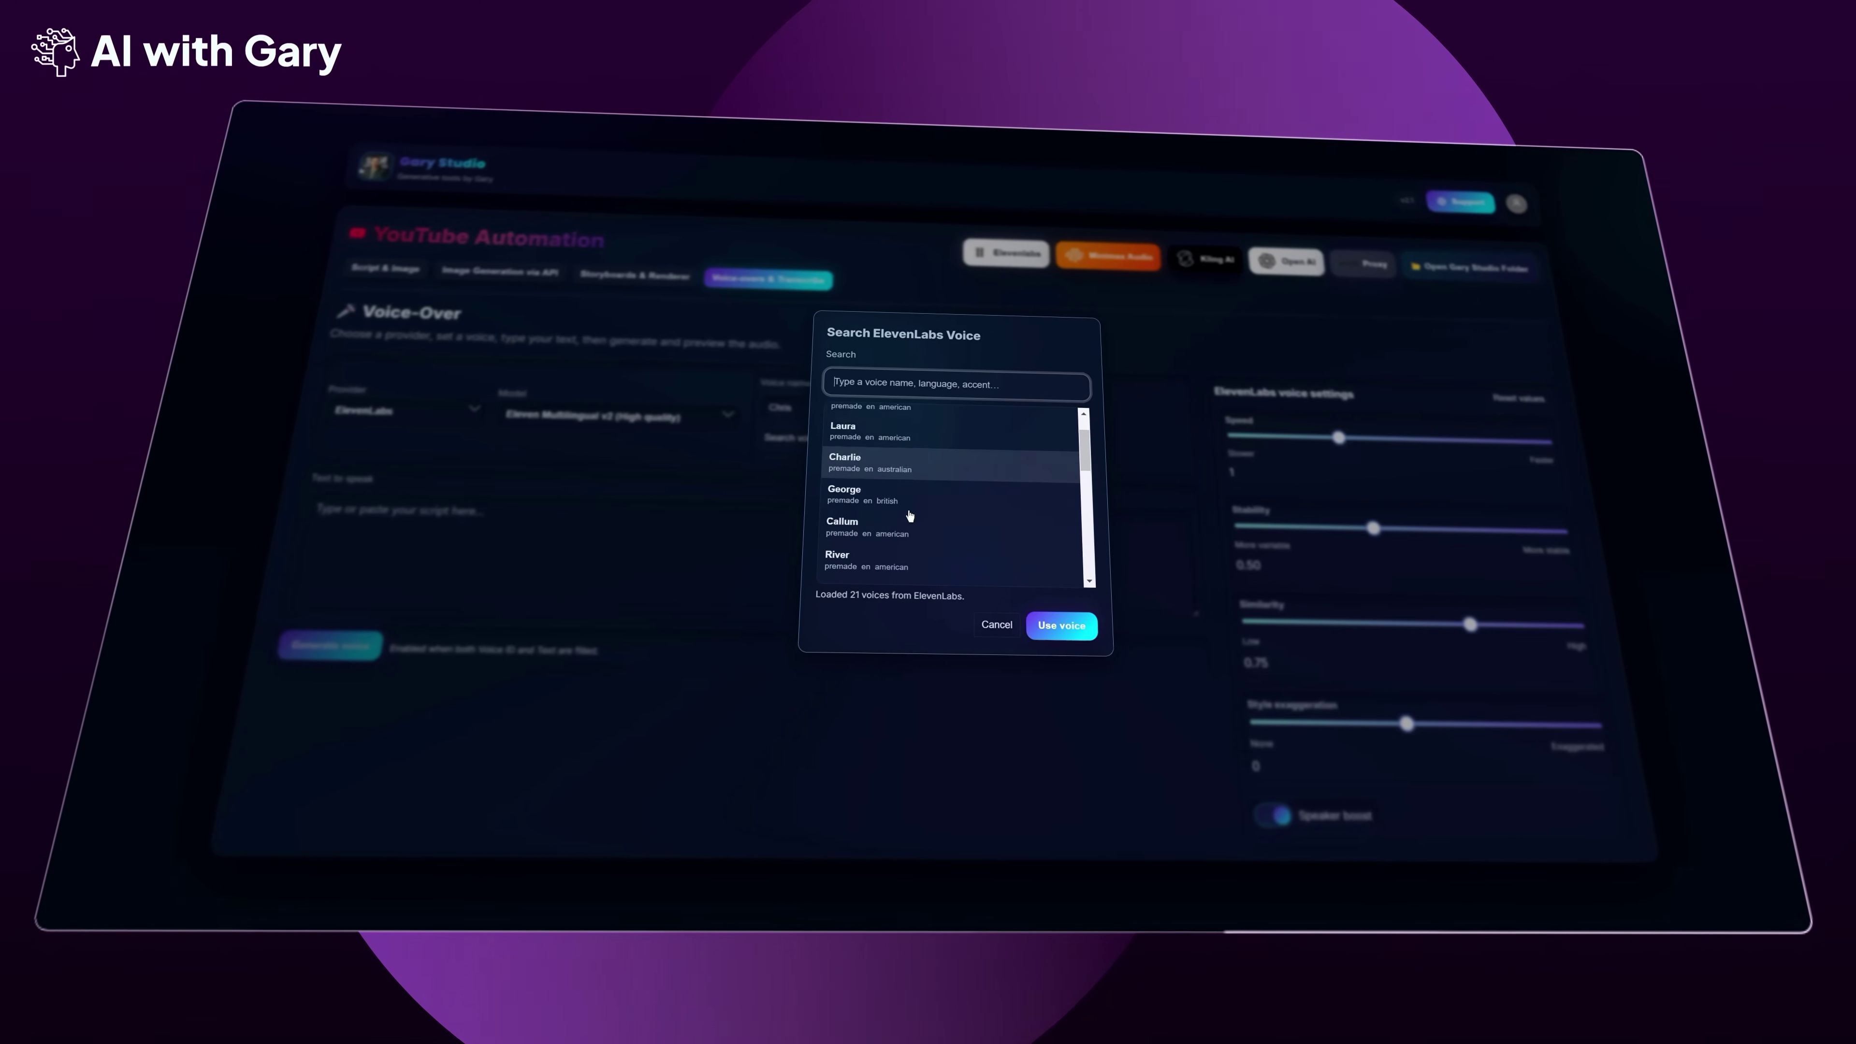
scroll(921, 513, "down", 3)
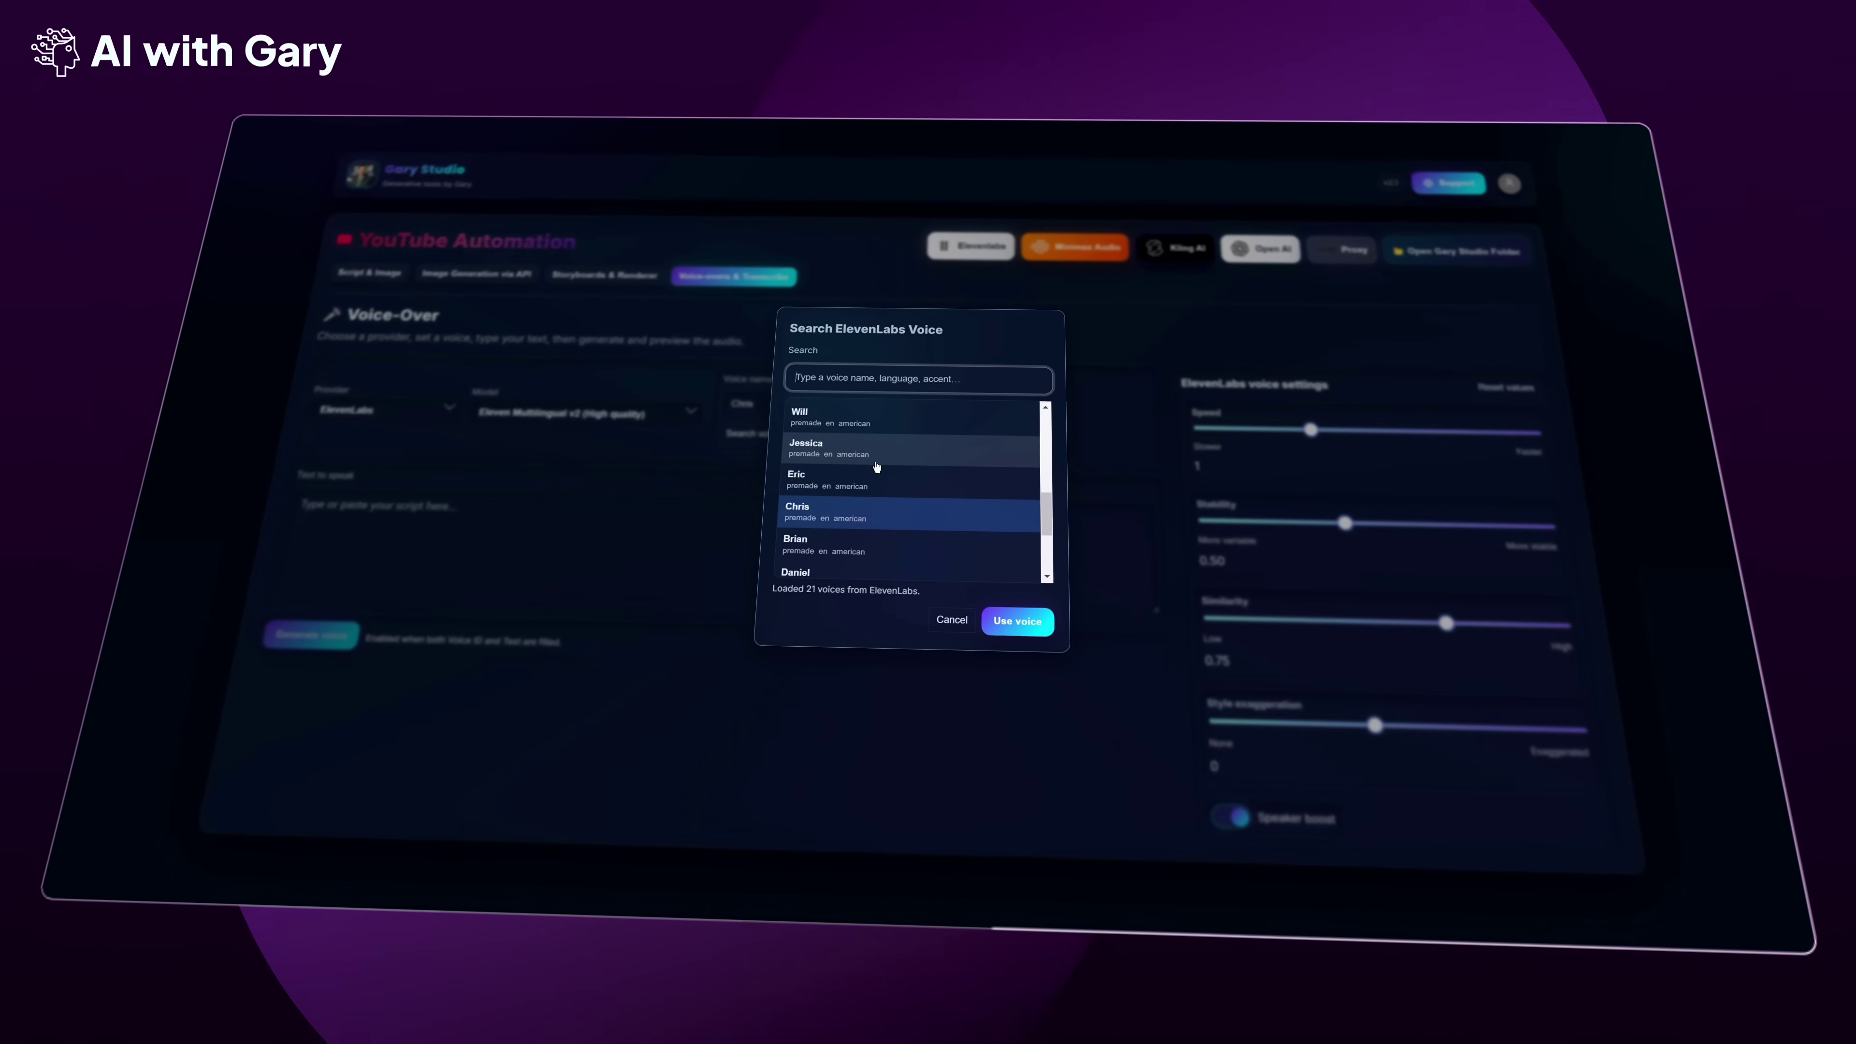
left_click(999, 616)
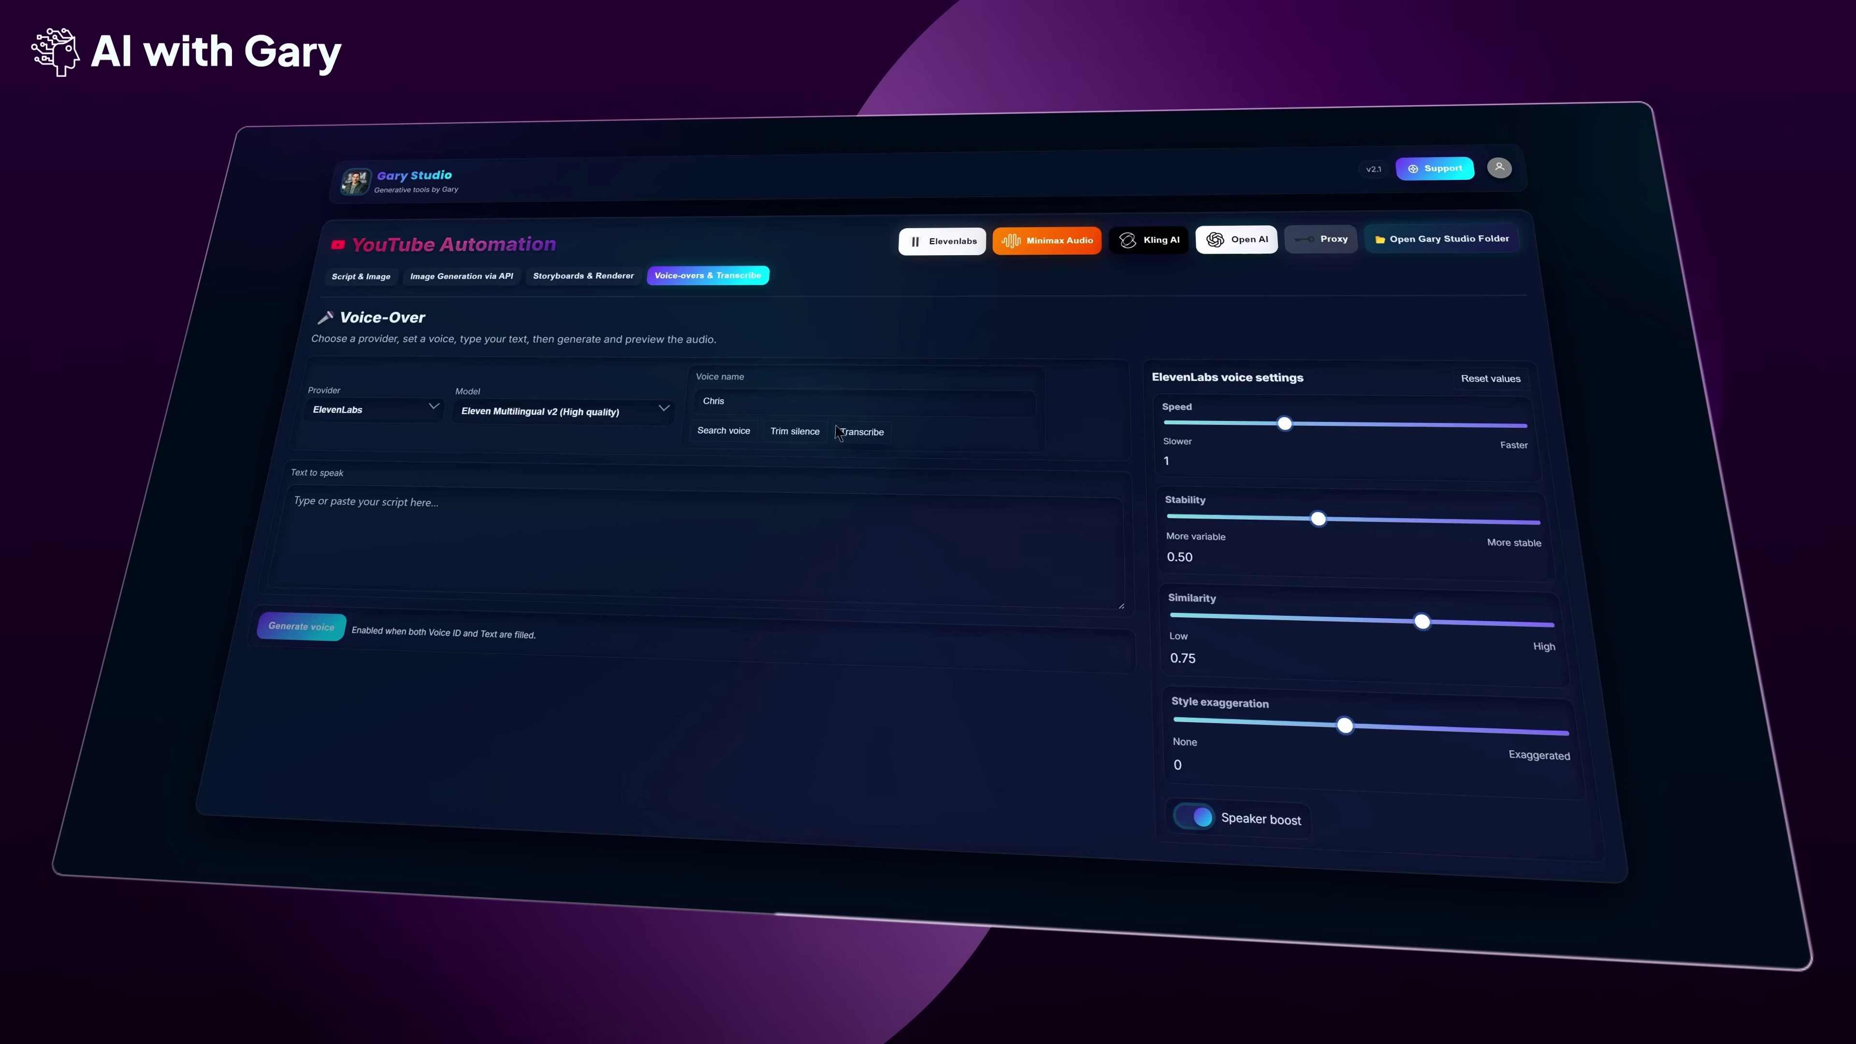
Paste the sentence about chasing what matters in our 20s and generate the 7-second voice-over
left_click(793, 433)
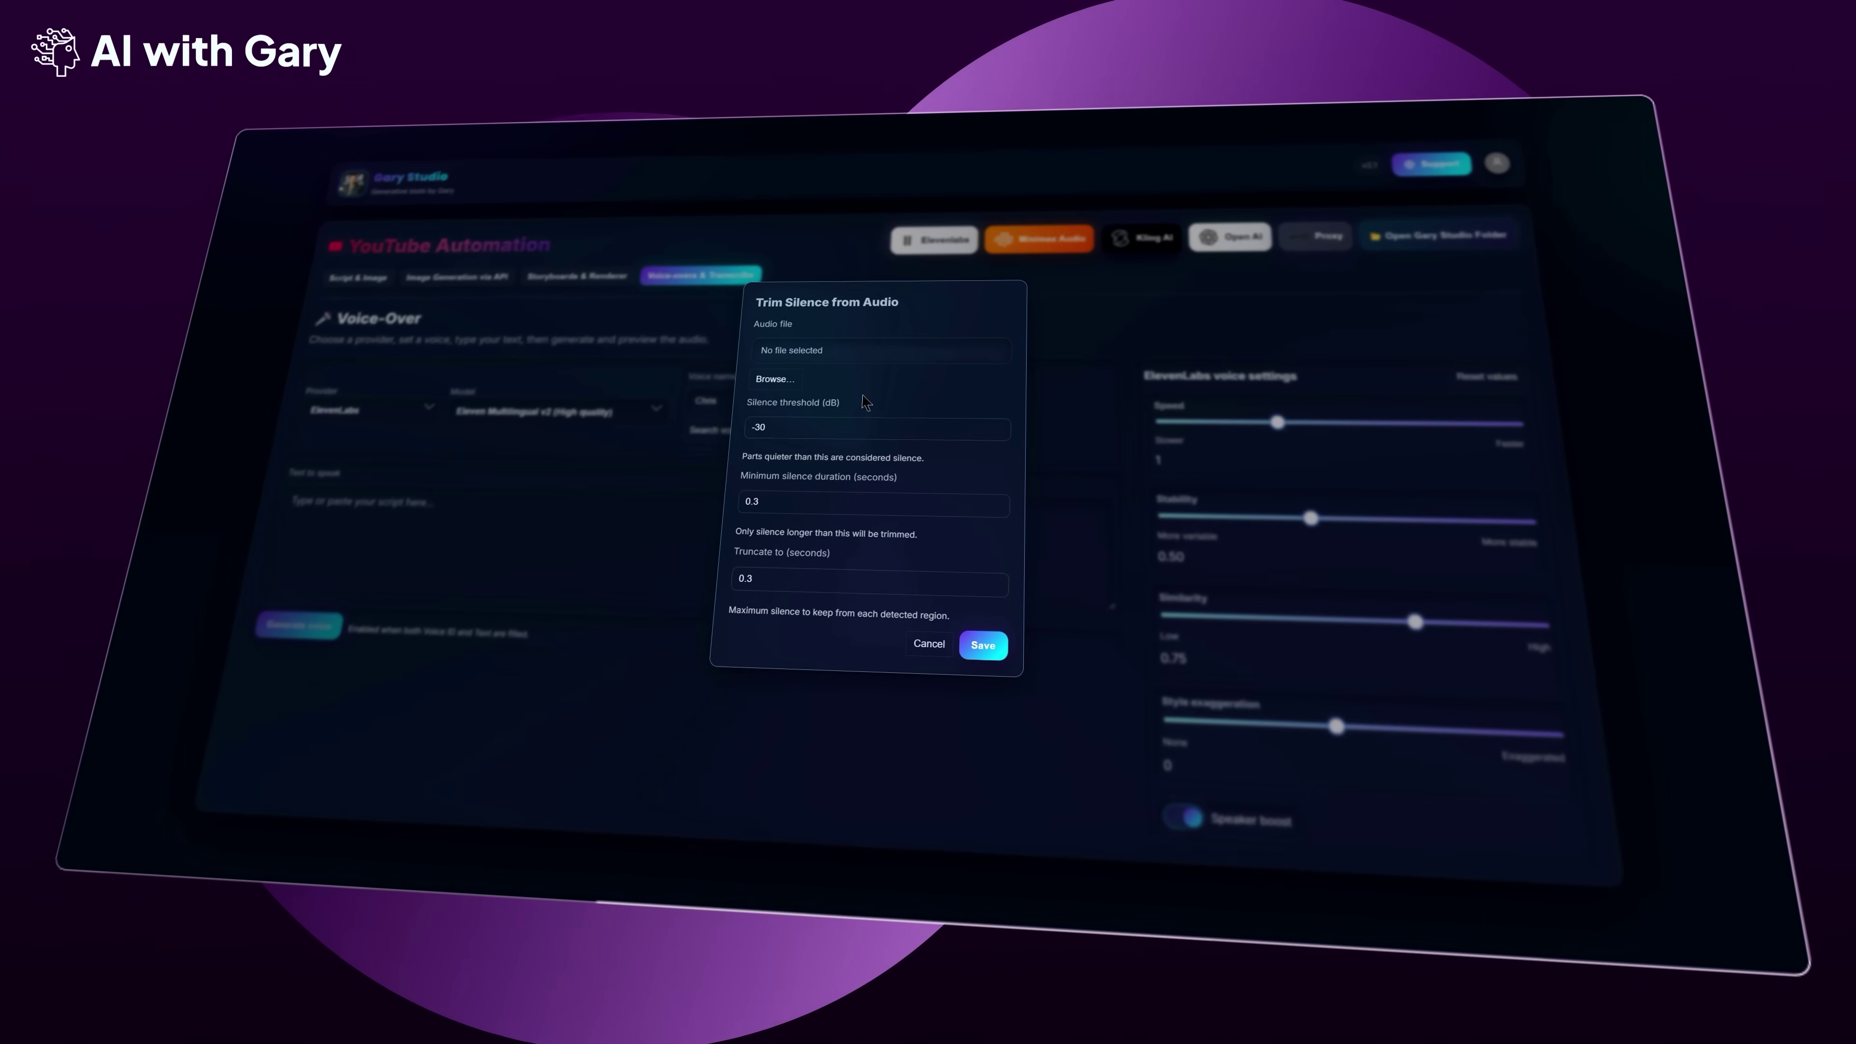
left_click(922, 656)
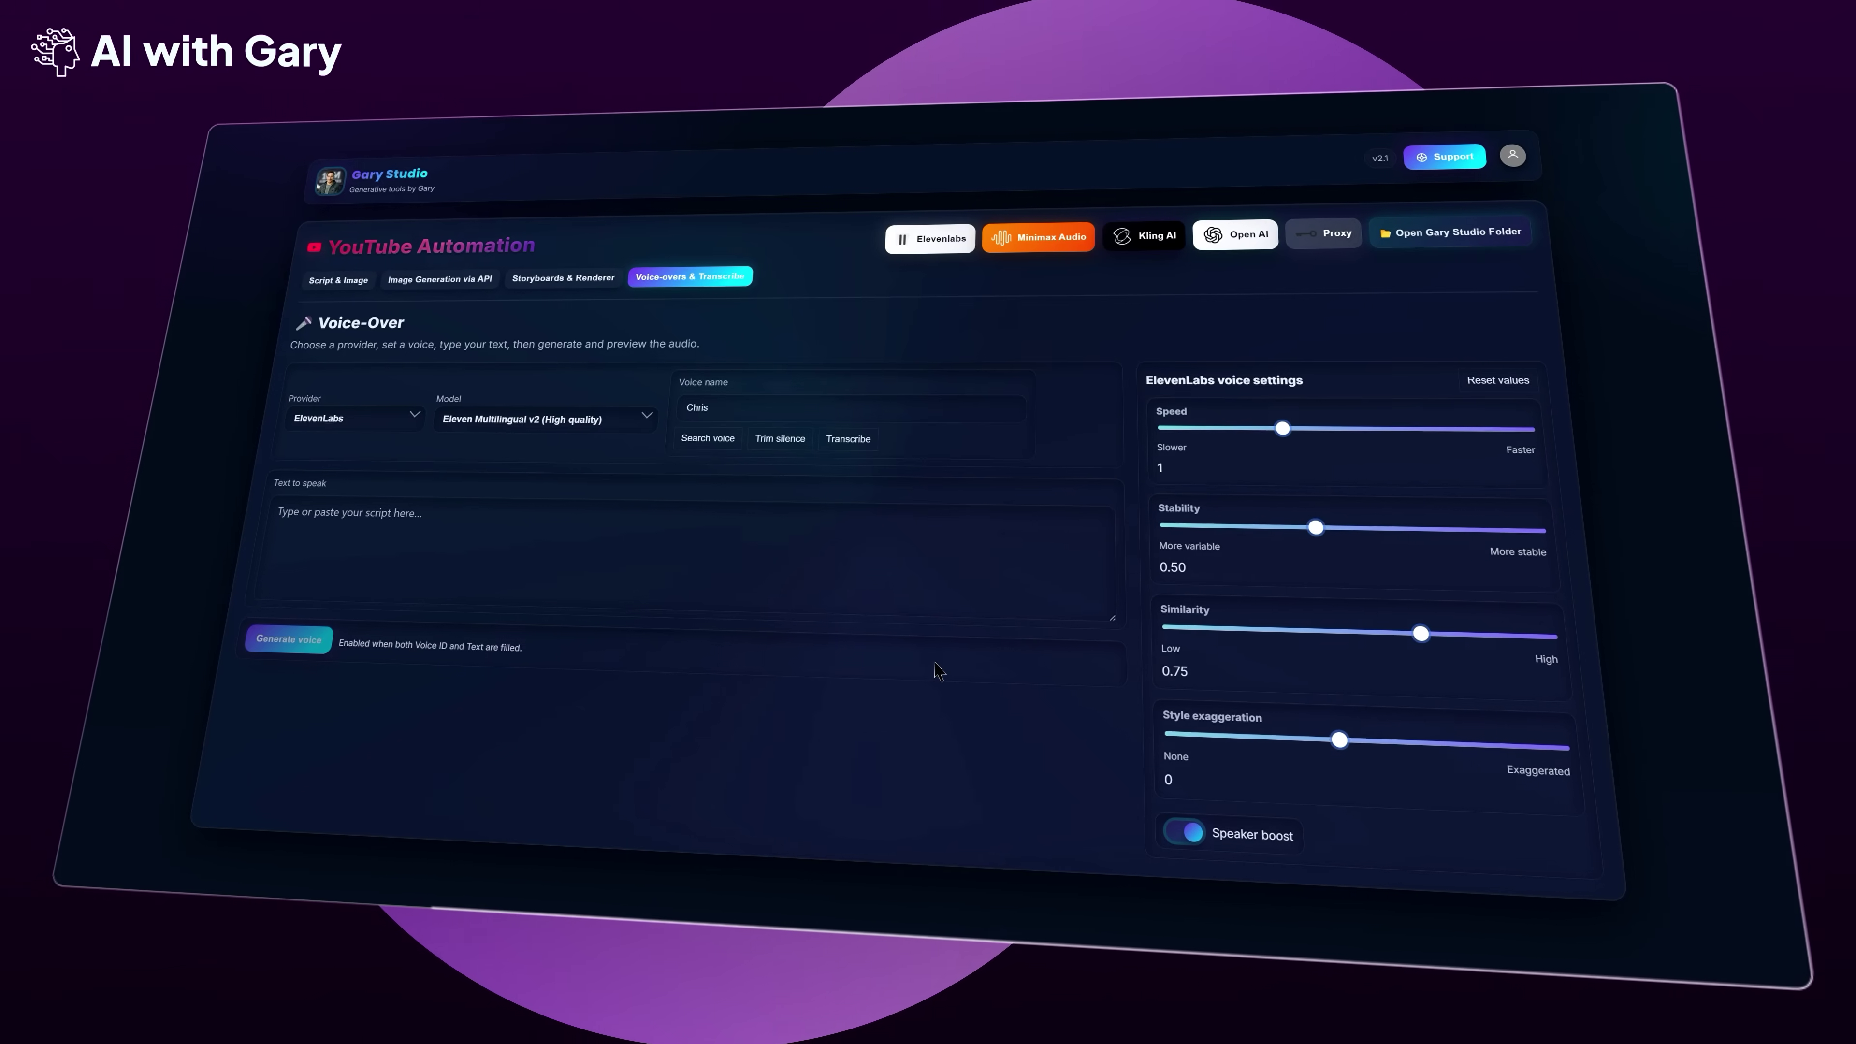
left_click(480, 601)
type("We spend our 20s chasing what we think matters.  Fancy job titles, Instagram worthy experiences, and the perfect relationship.")
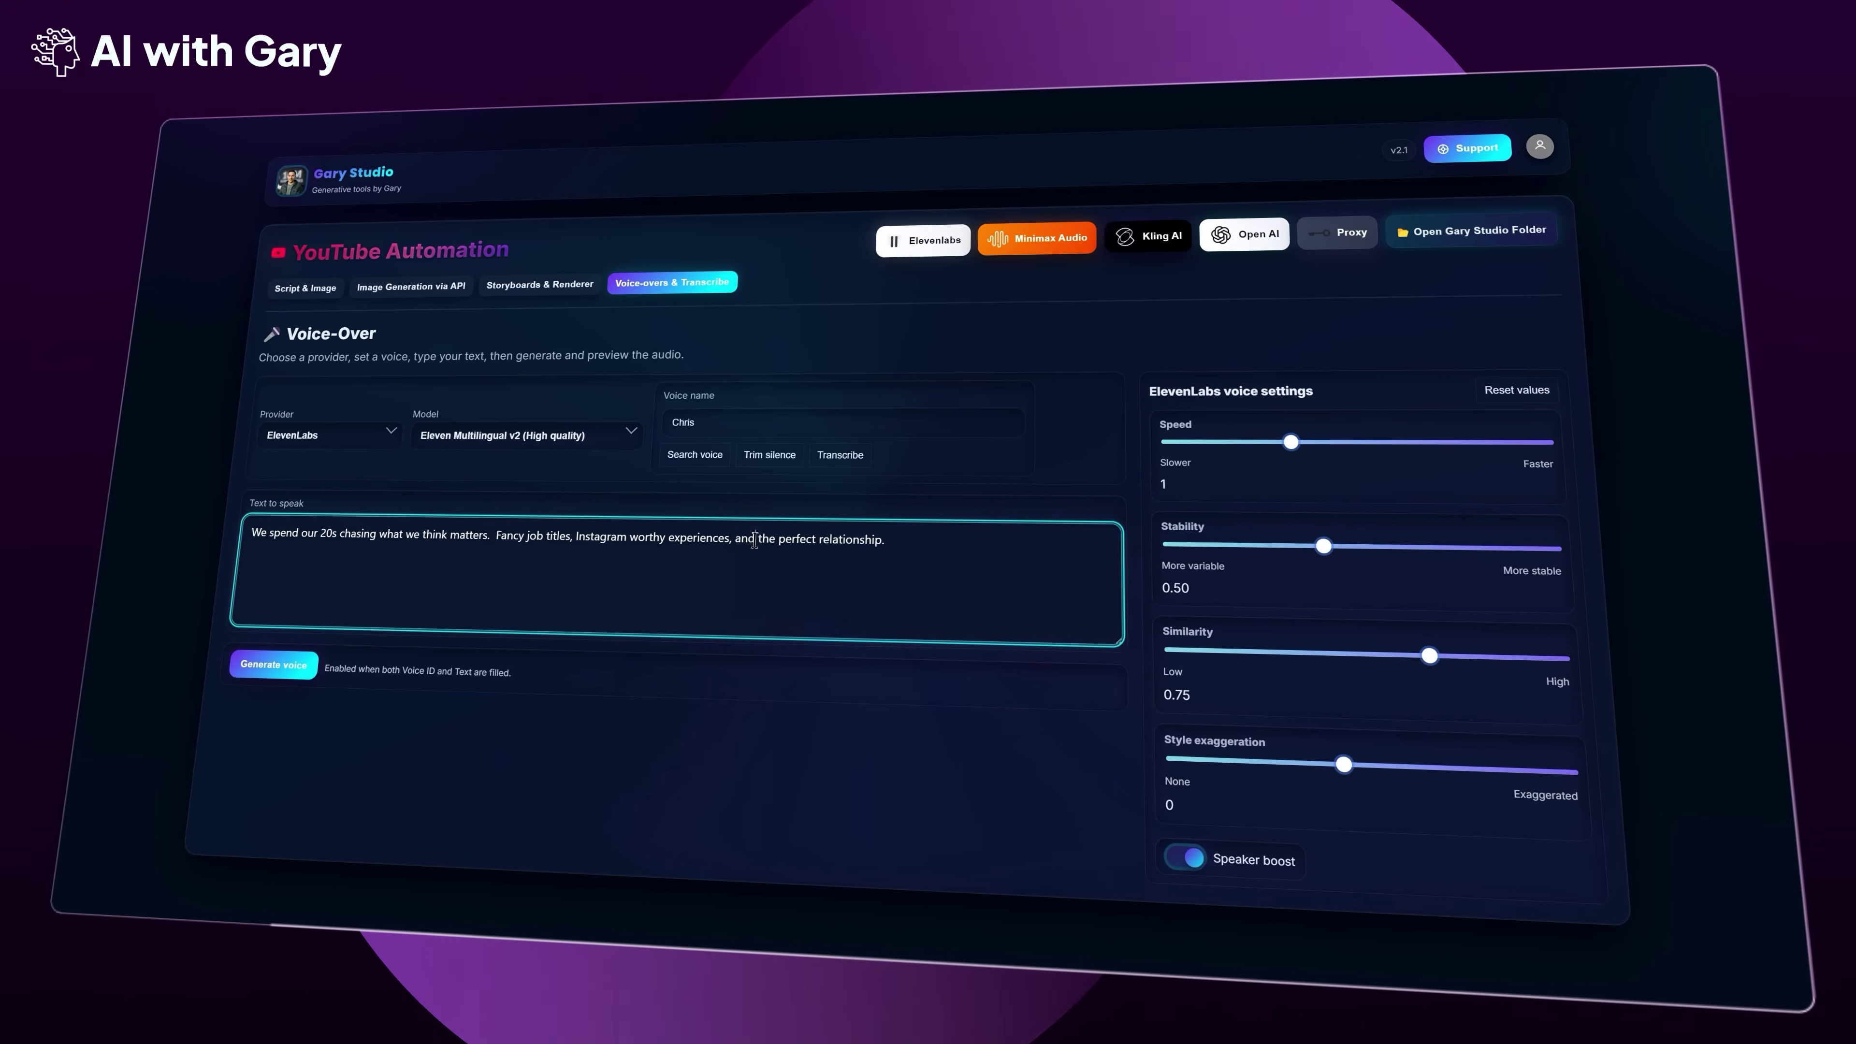
left_click(262, 680)
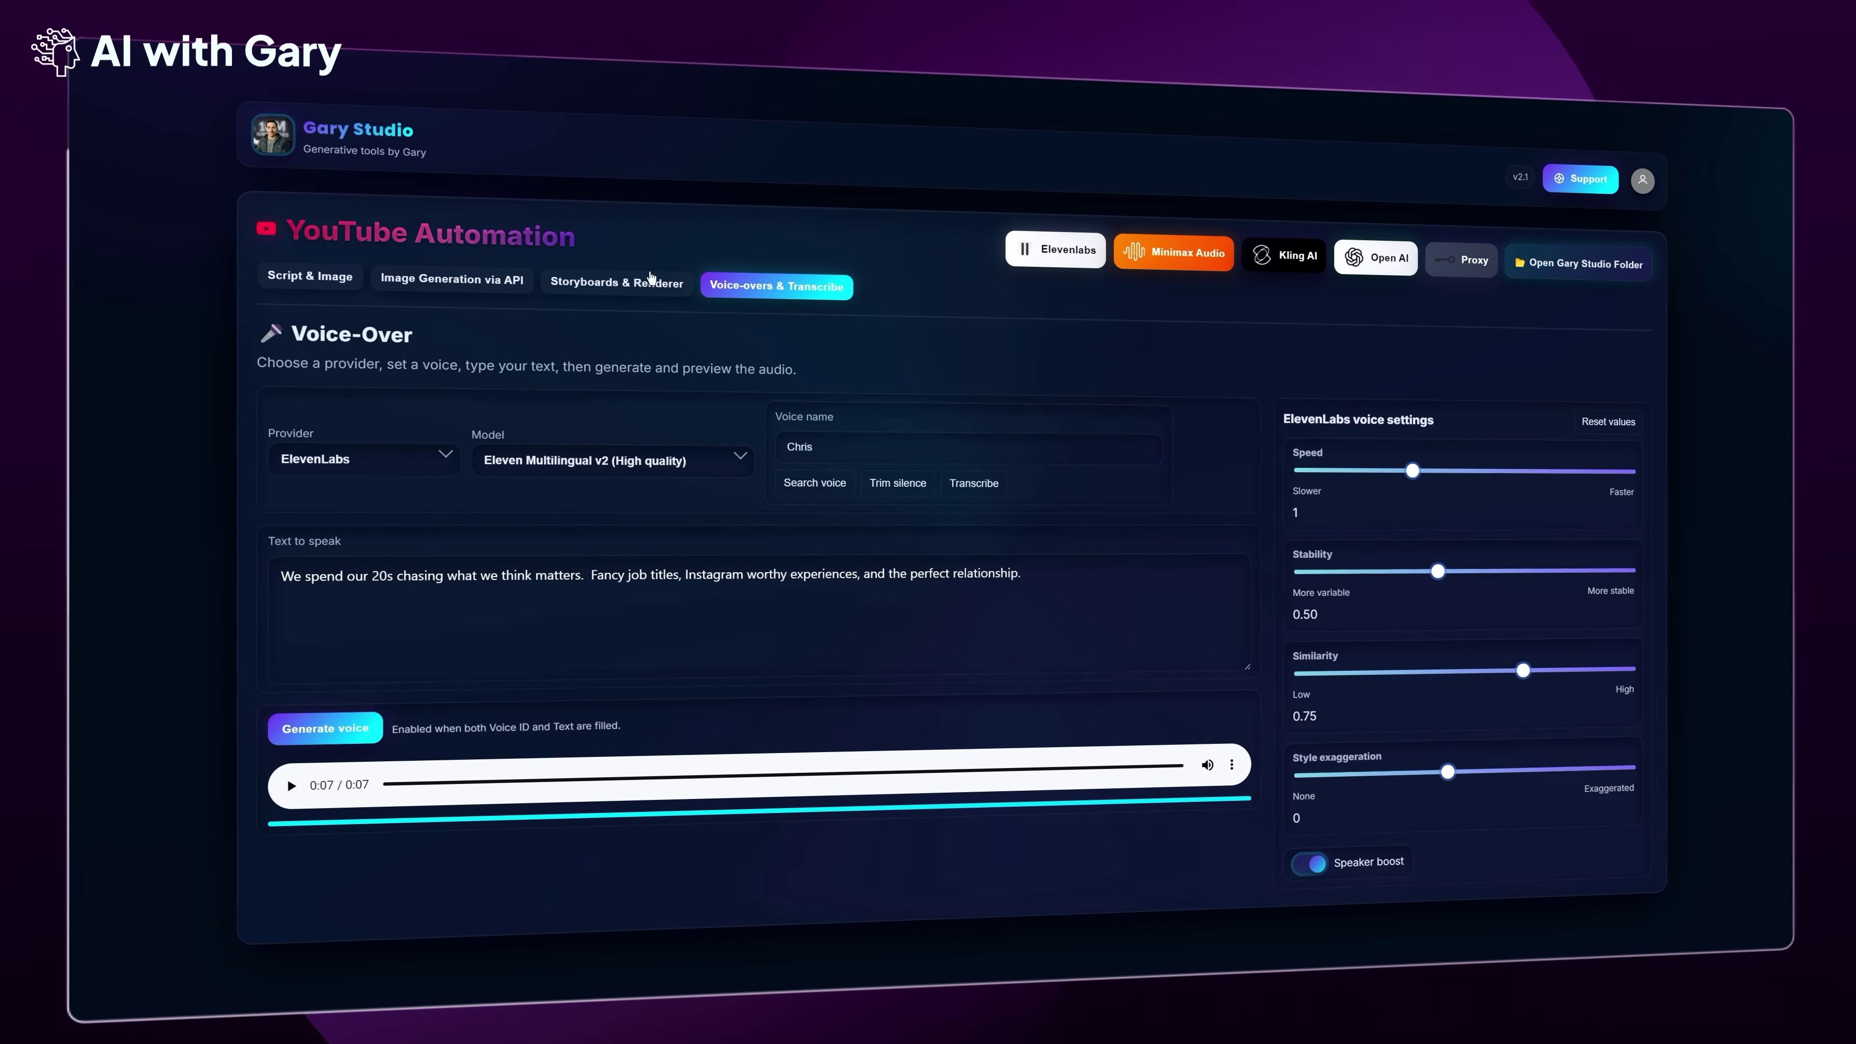
Choose demo-voice.mp3 from Downloads for transcription and set a 15-second minimum segment length
left_click(615, 289)
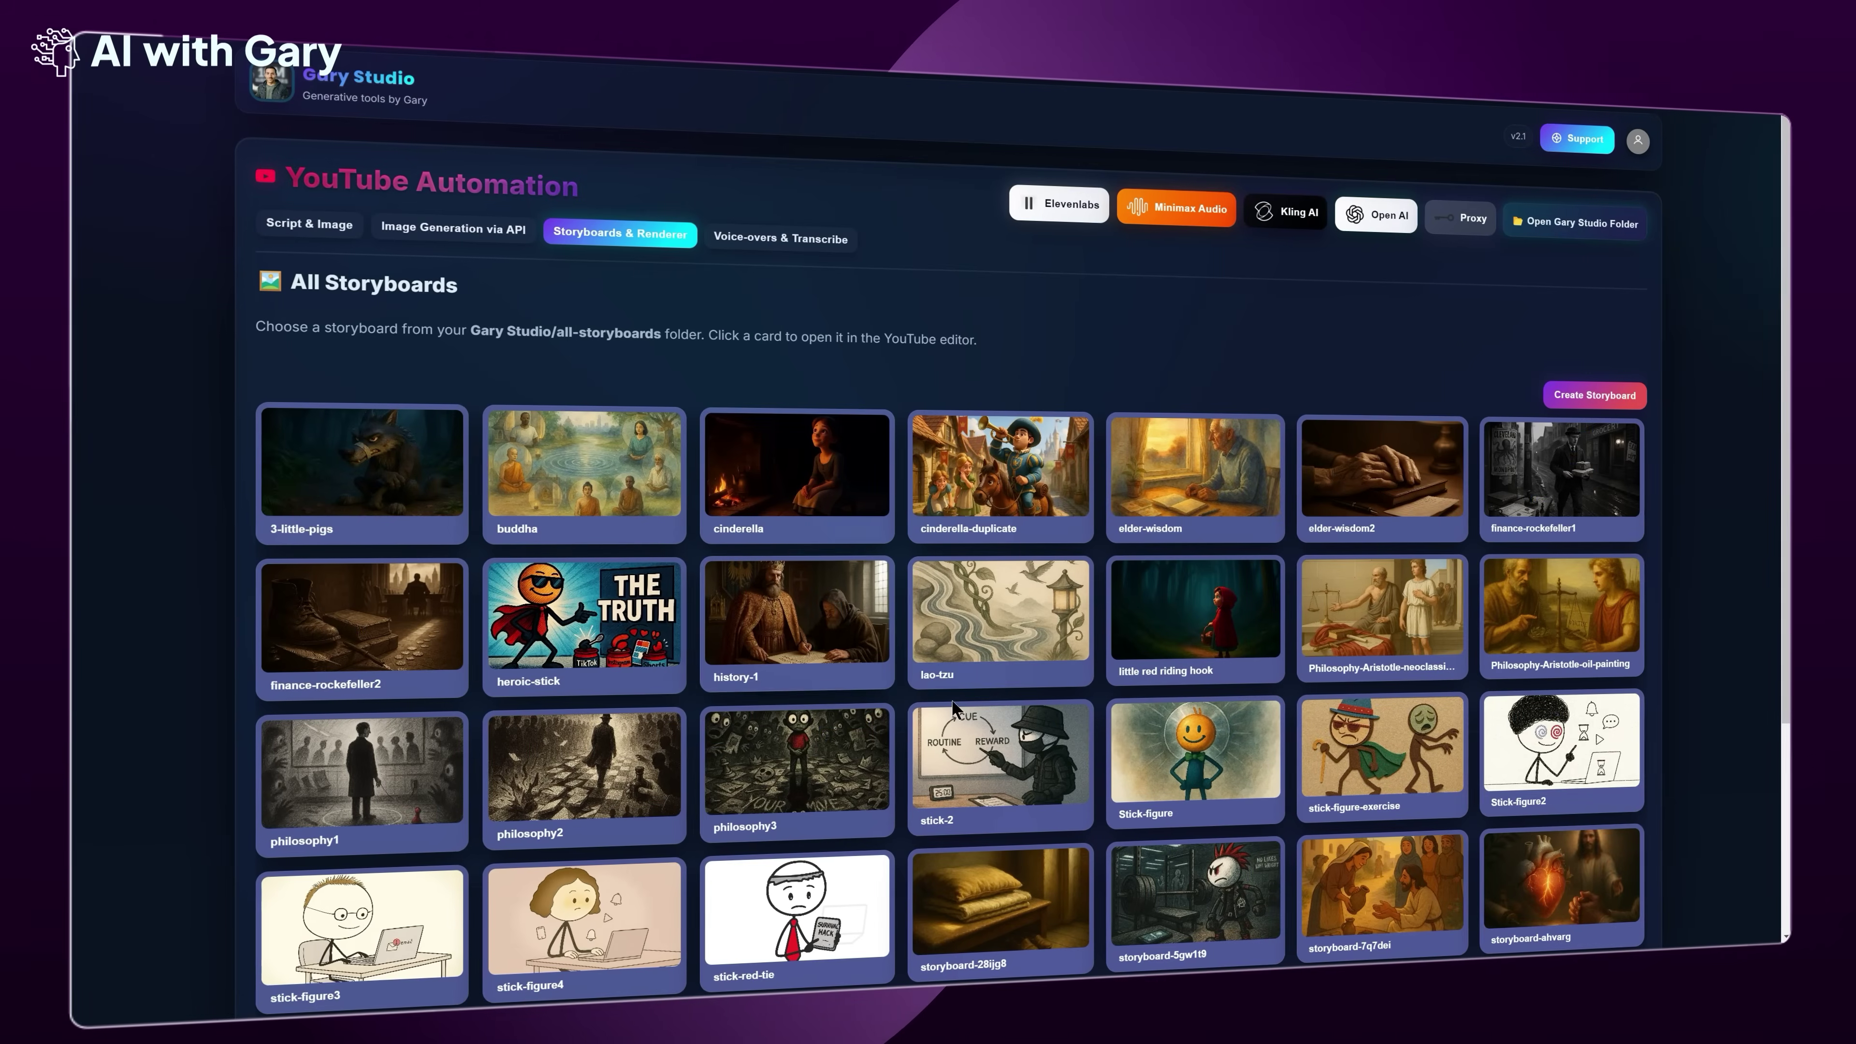
left_click(1627, 397)
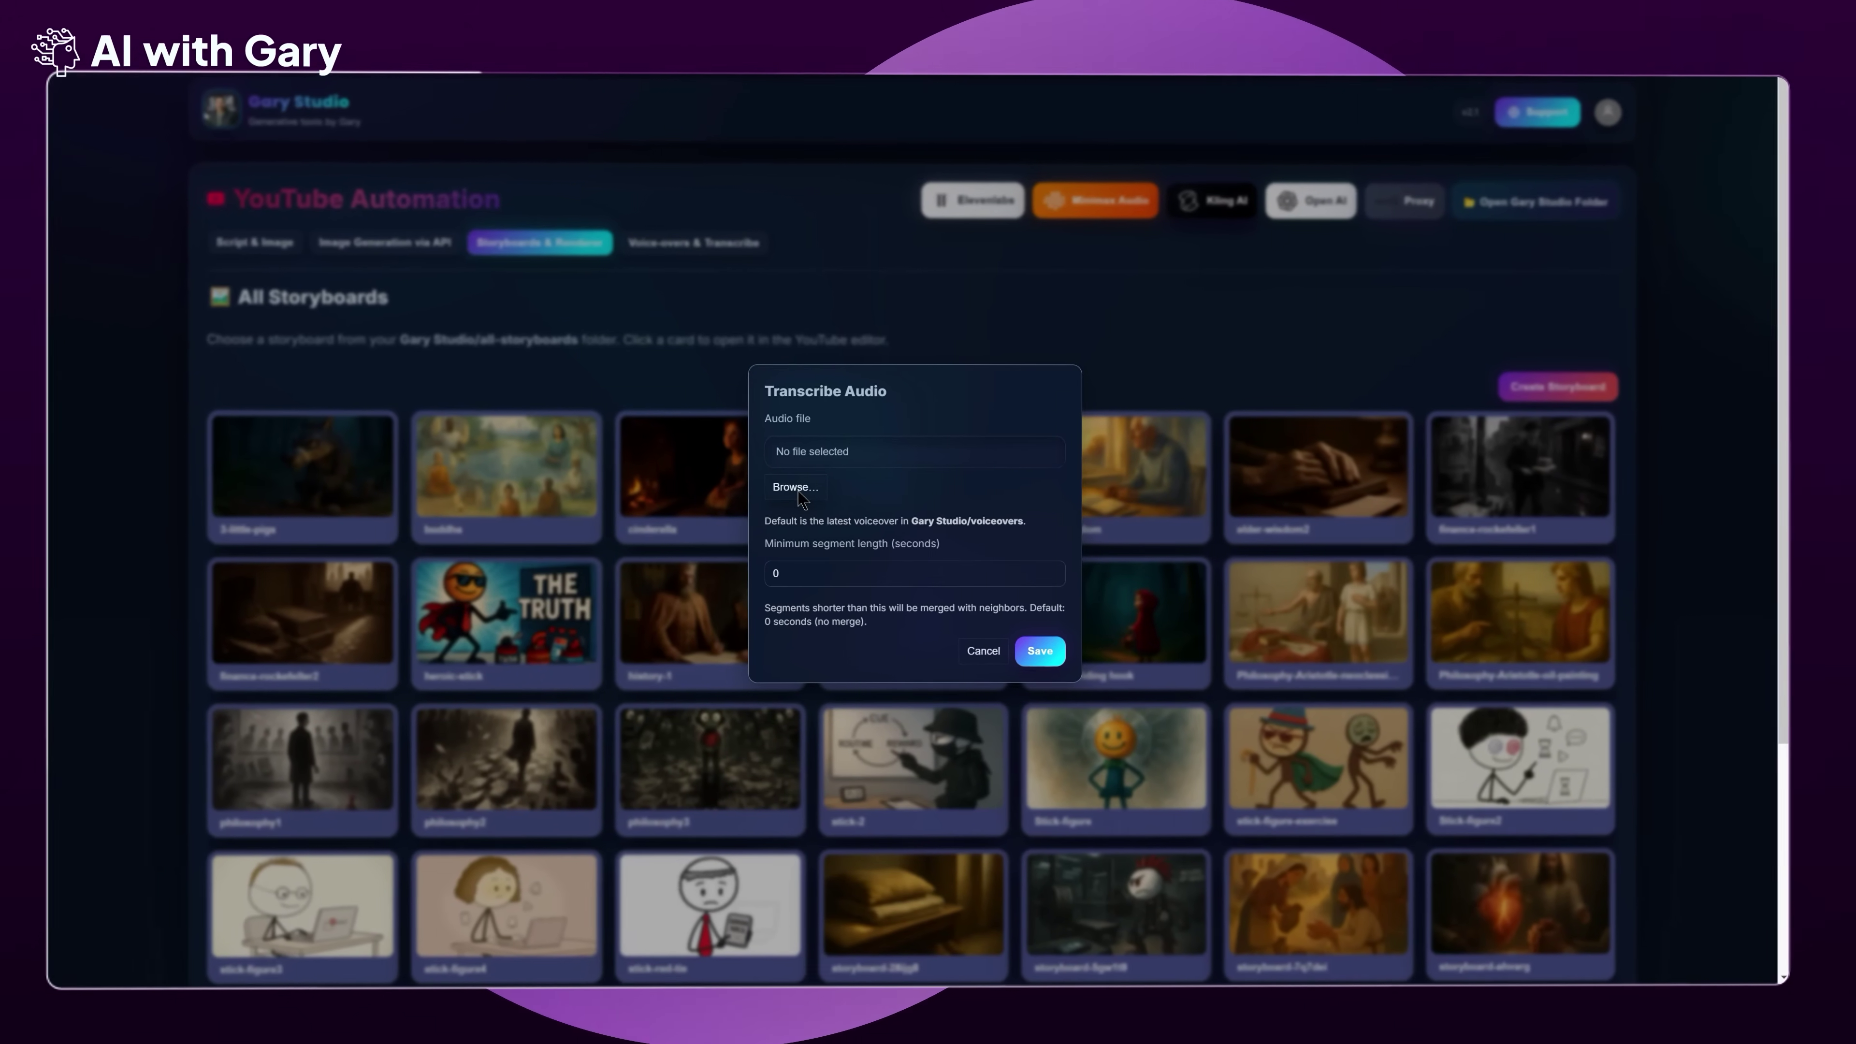
left_click(794, 486)
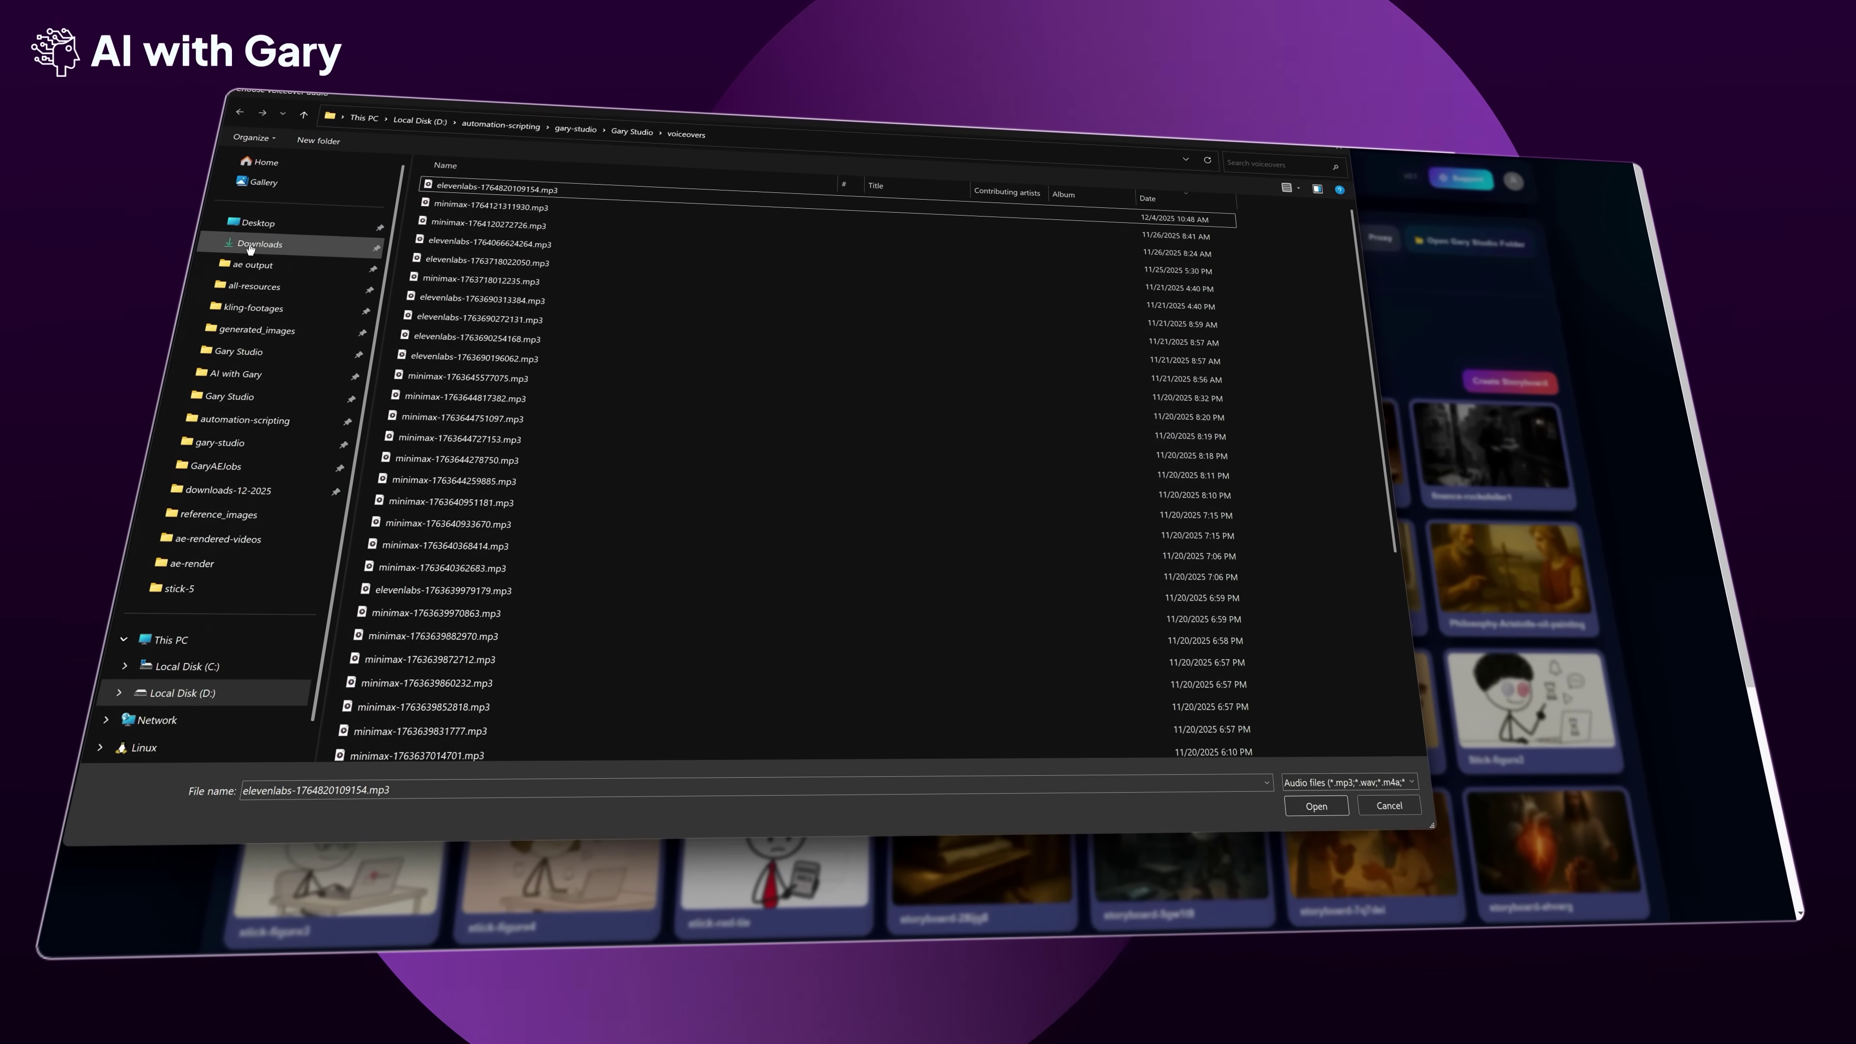
left_click(251, 246)
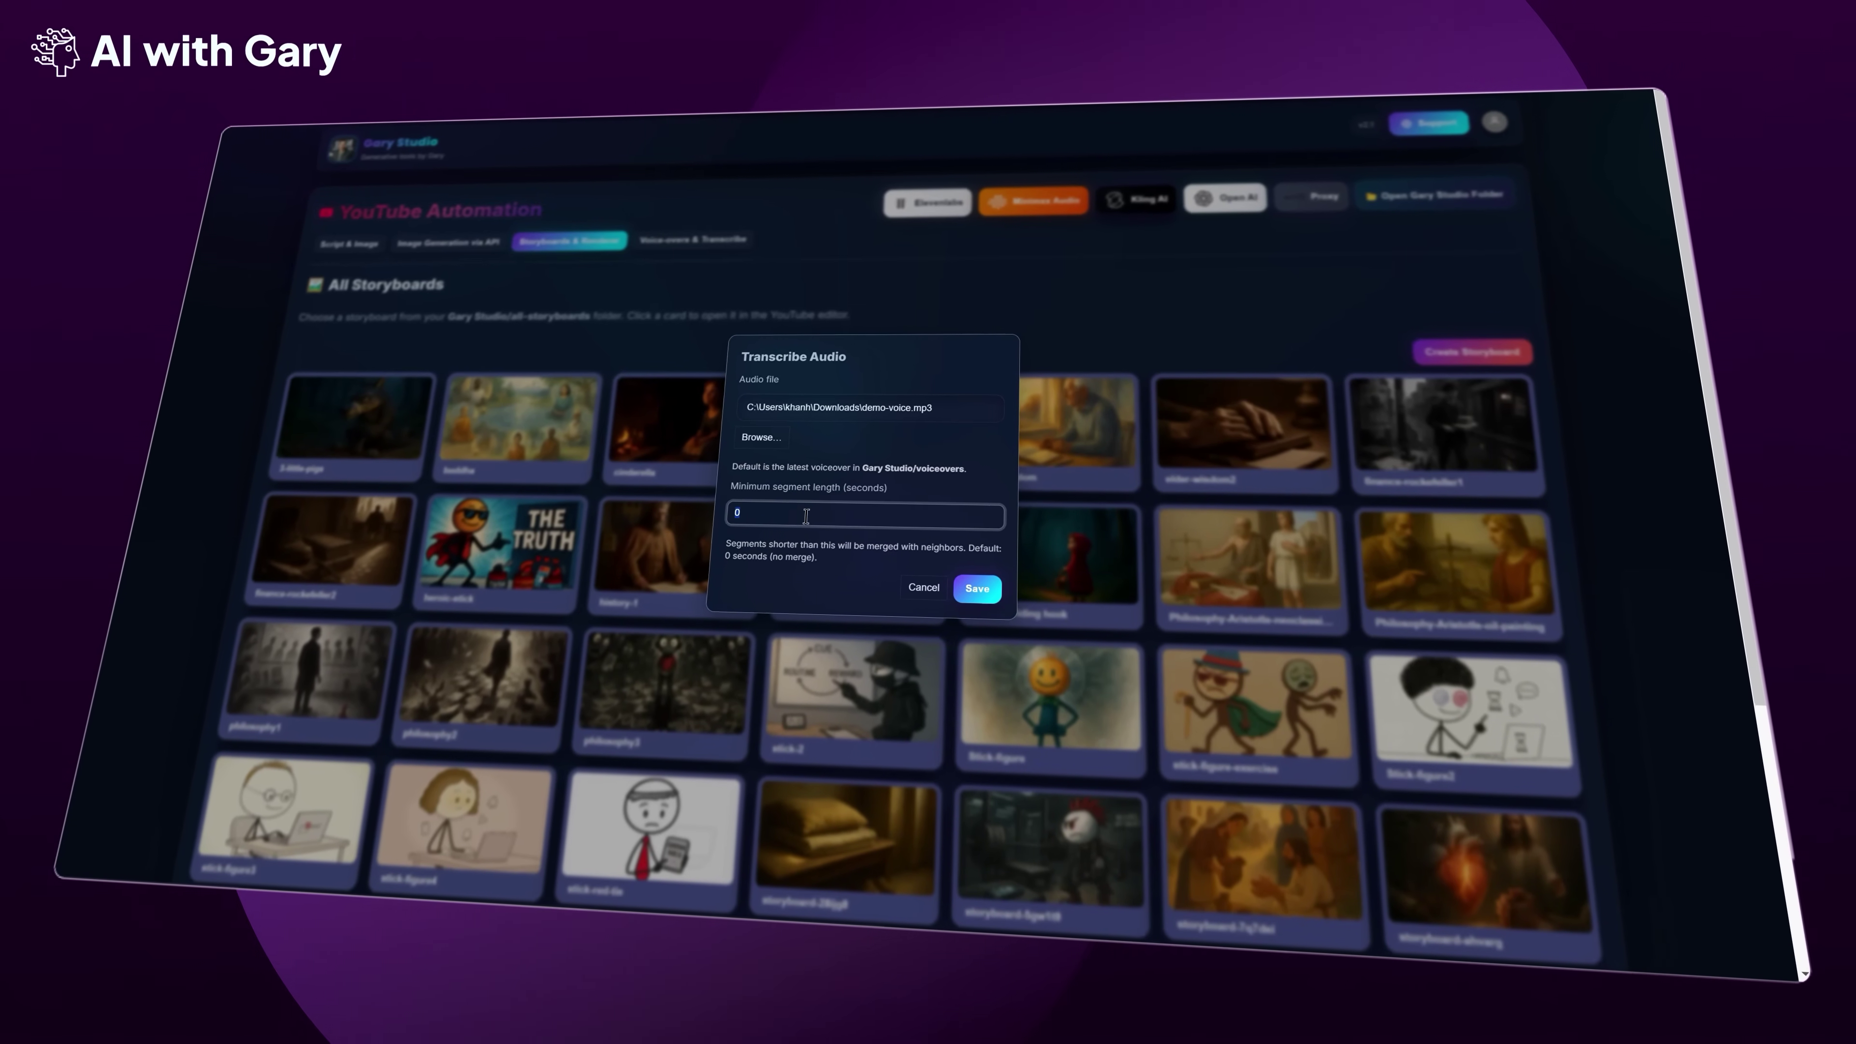
type("5")
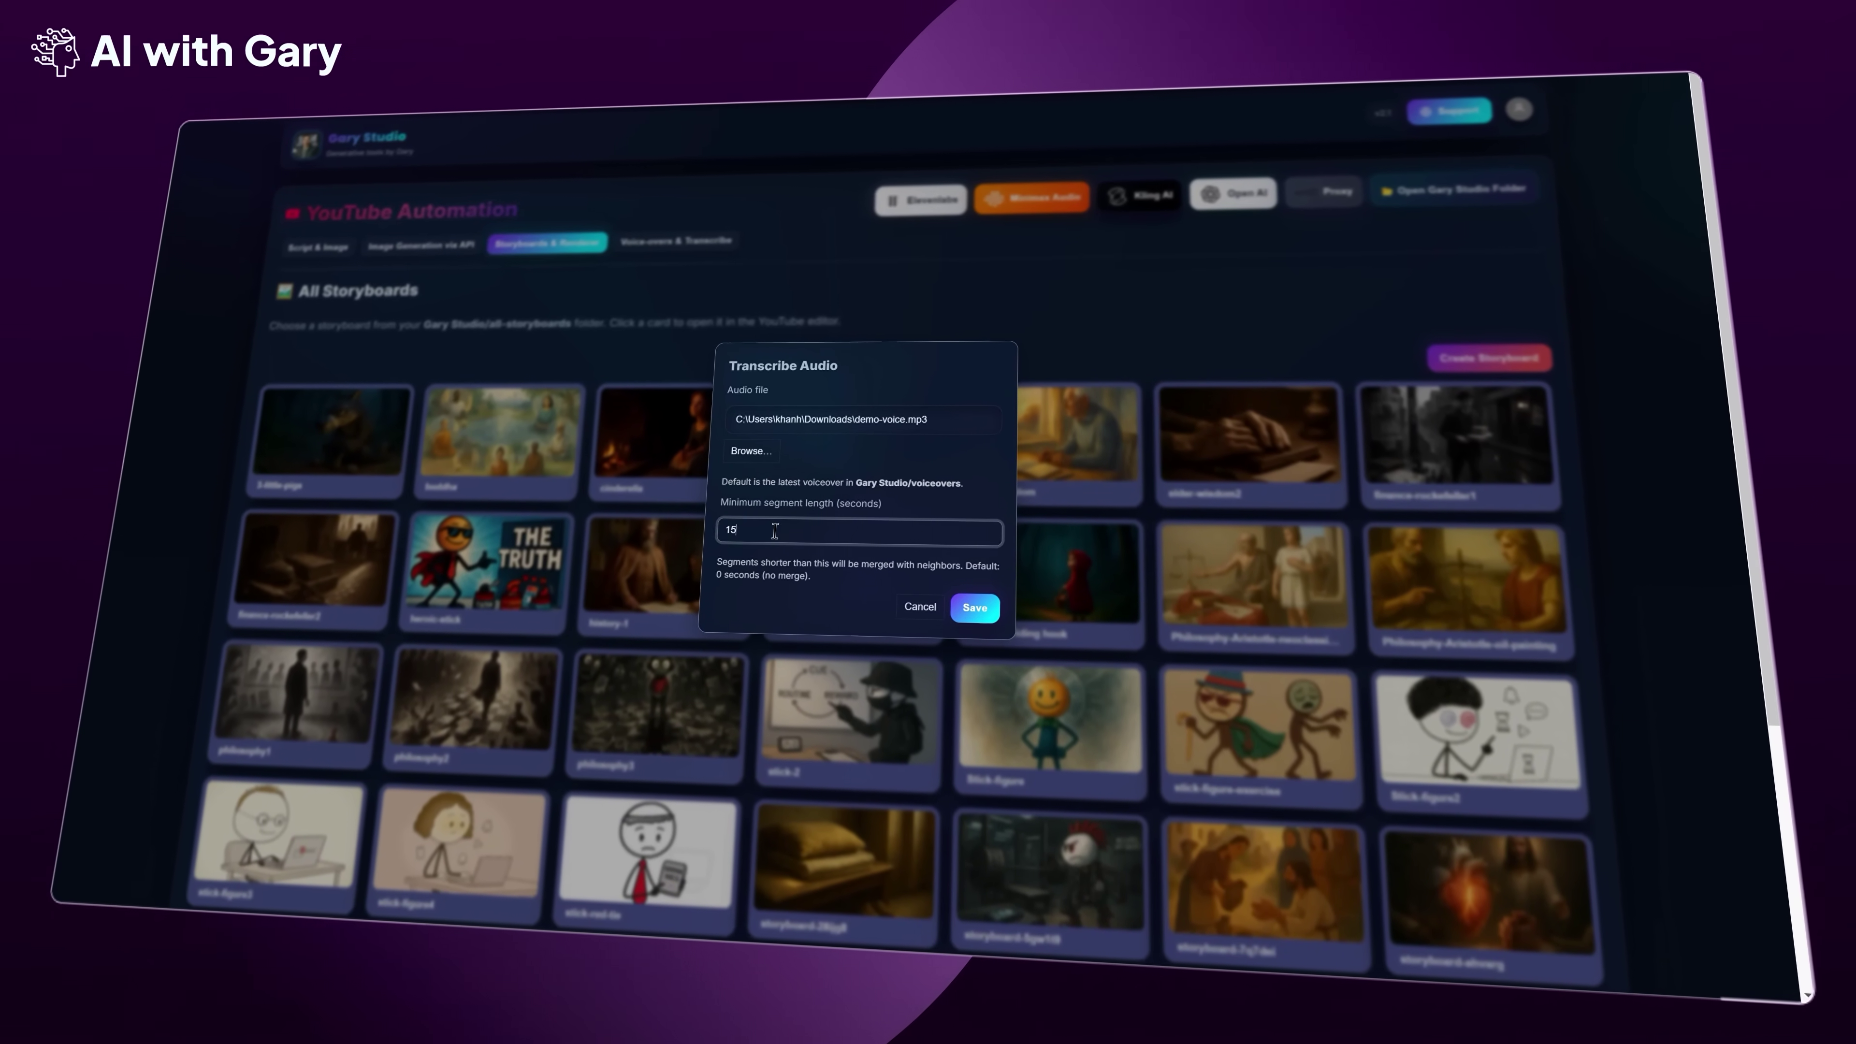
double_click(744, 520)
Transcribe demo-voice.mp3, review the segments, and save them as storyboard storyboard-jdoucl
type("0")
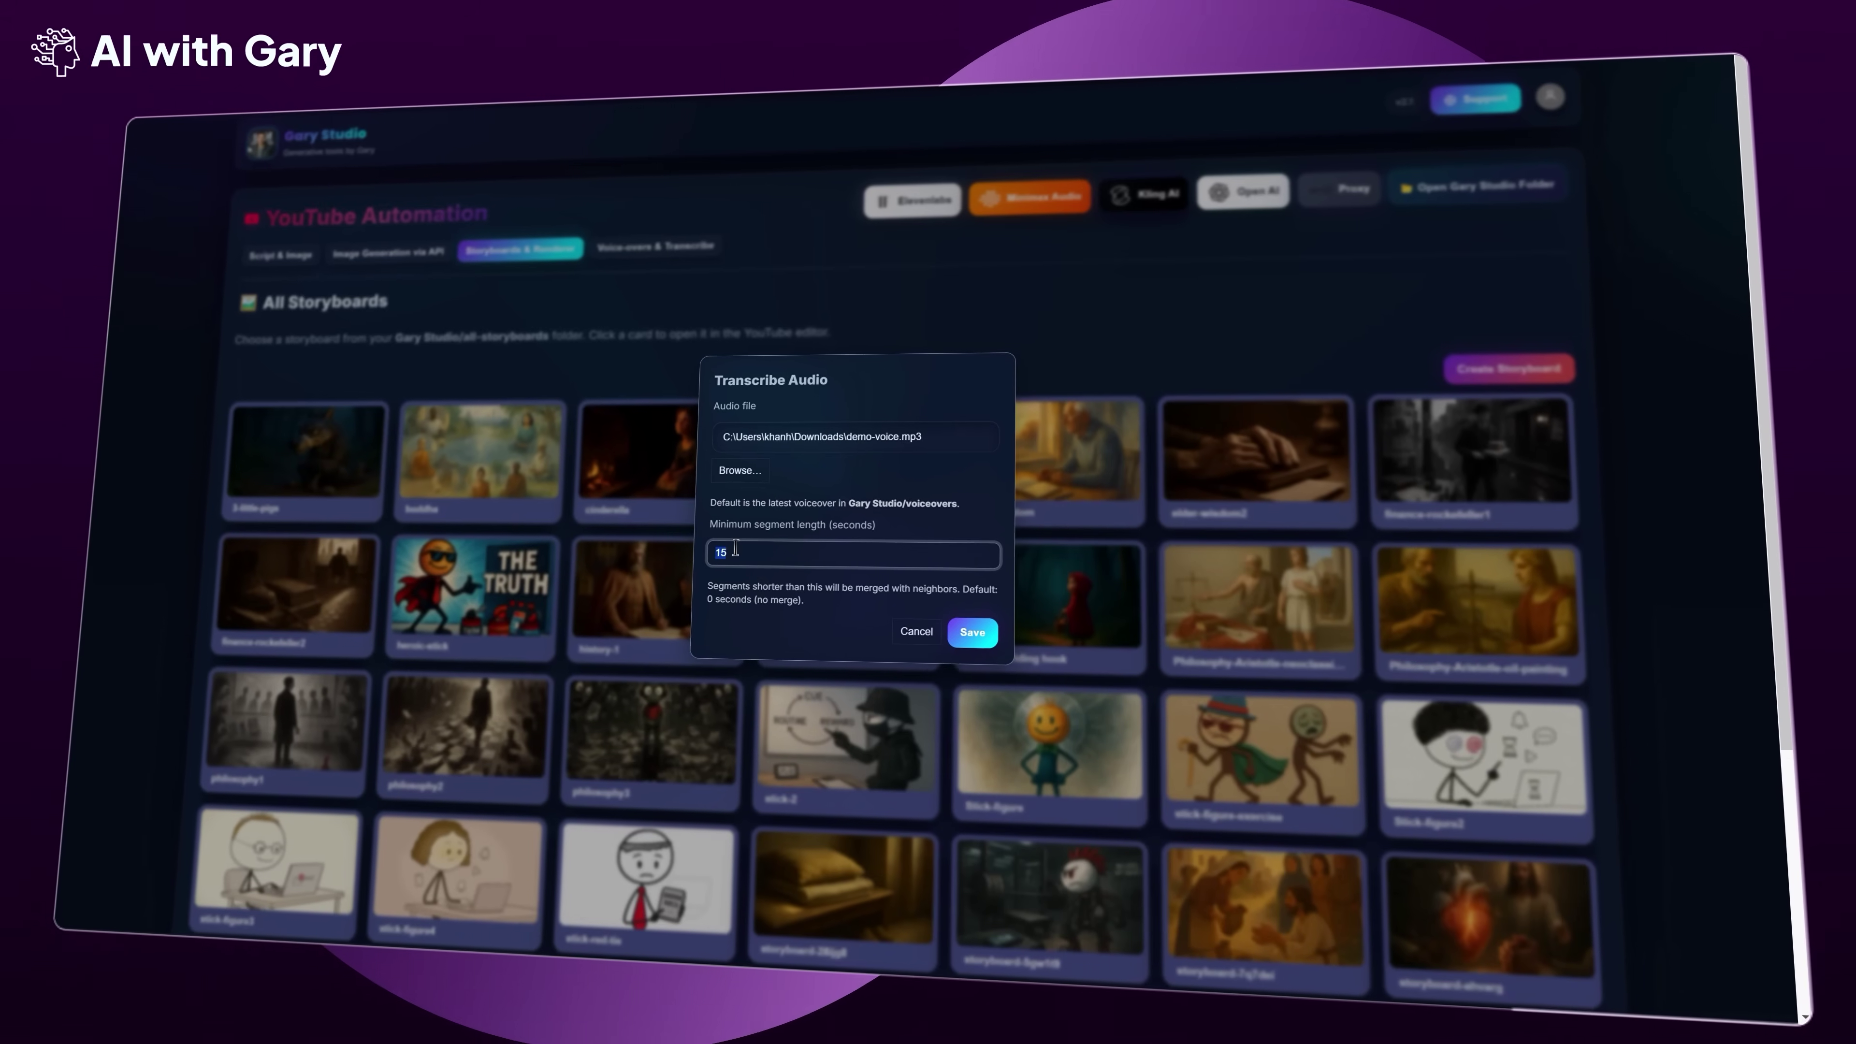
left_click(971, 647)
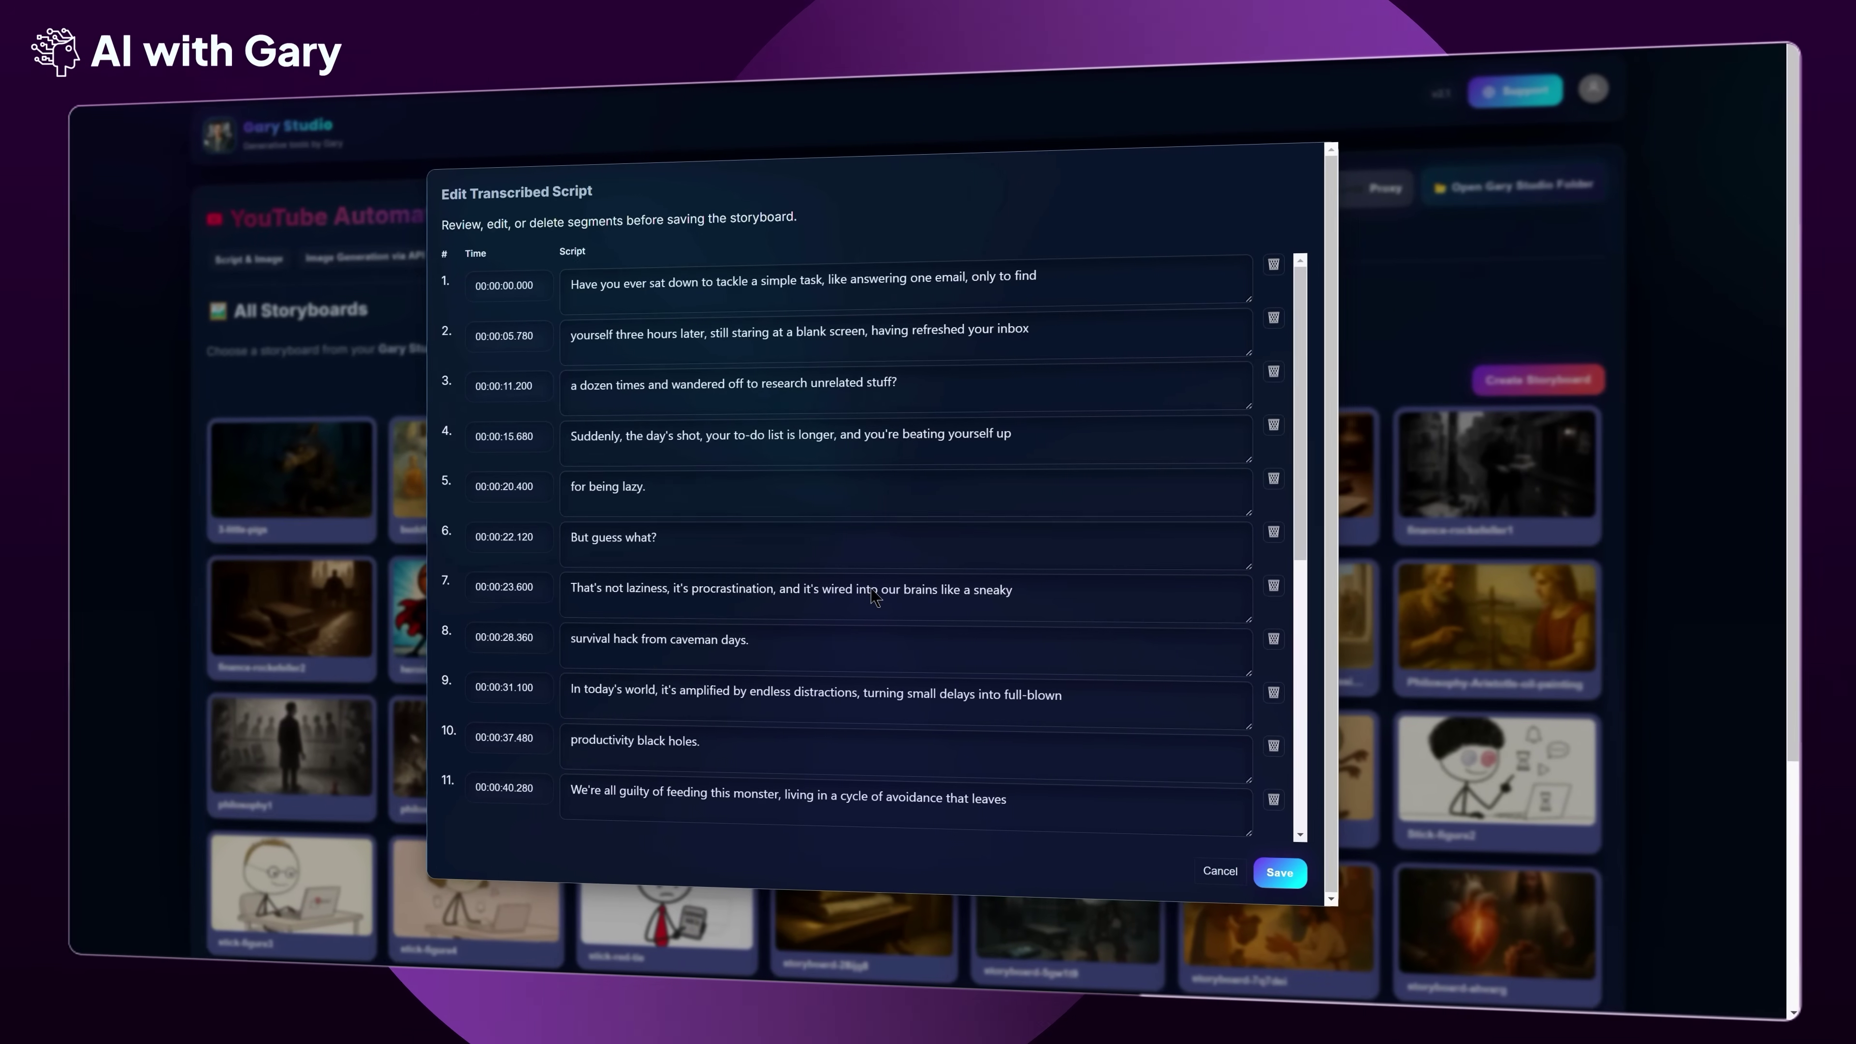
scroll(964, 511, "down", 5)
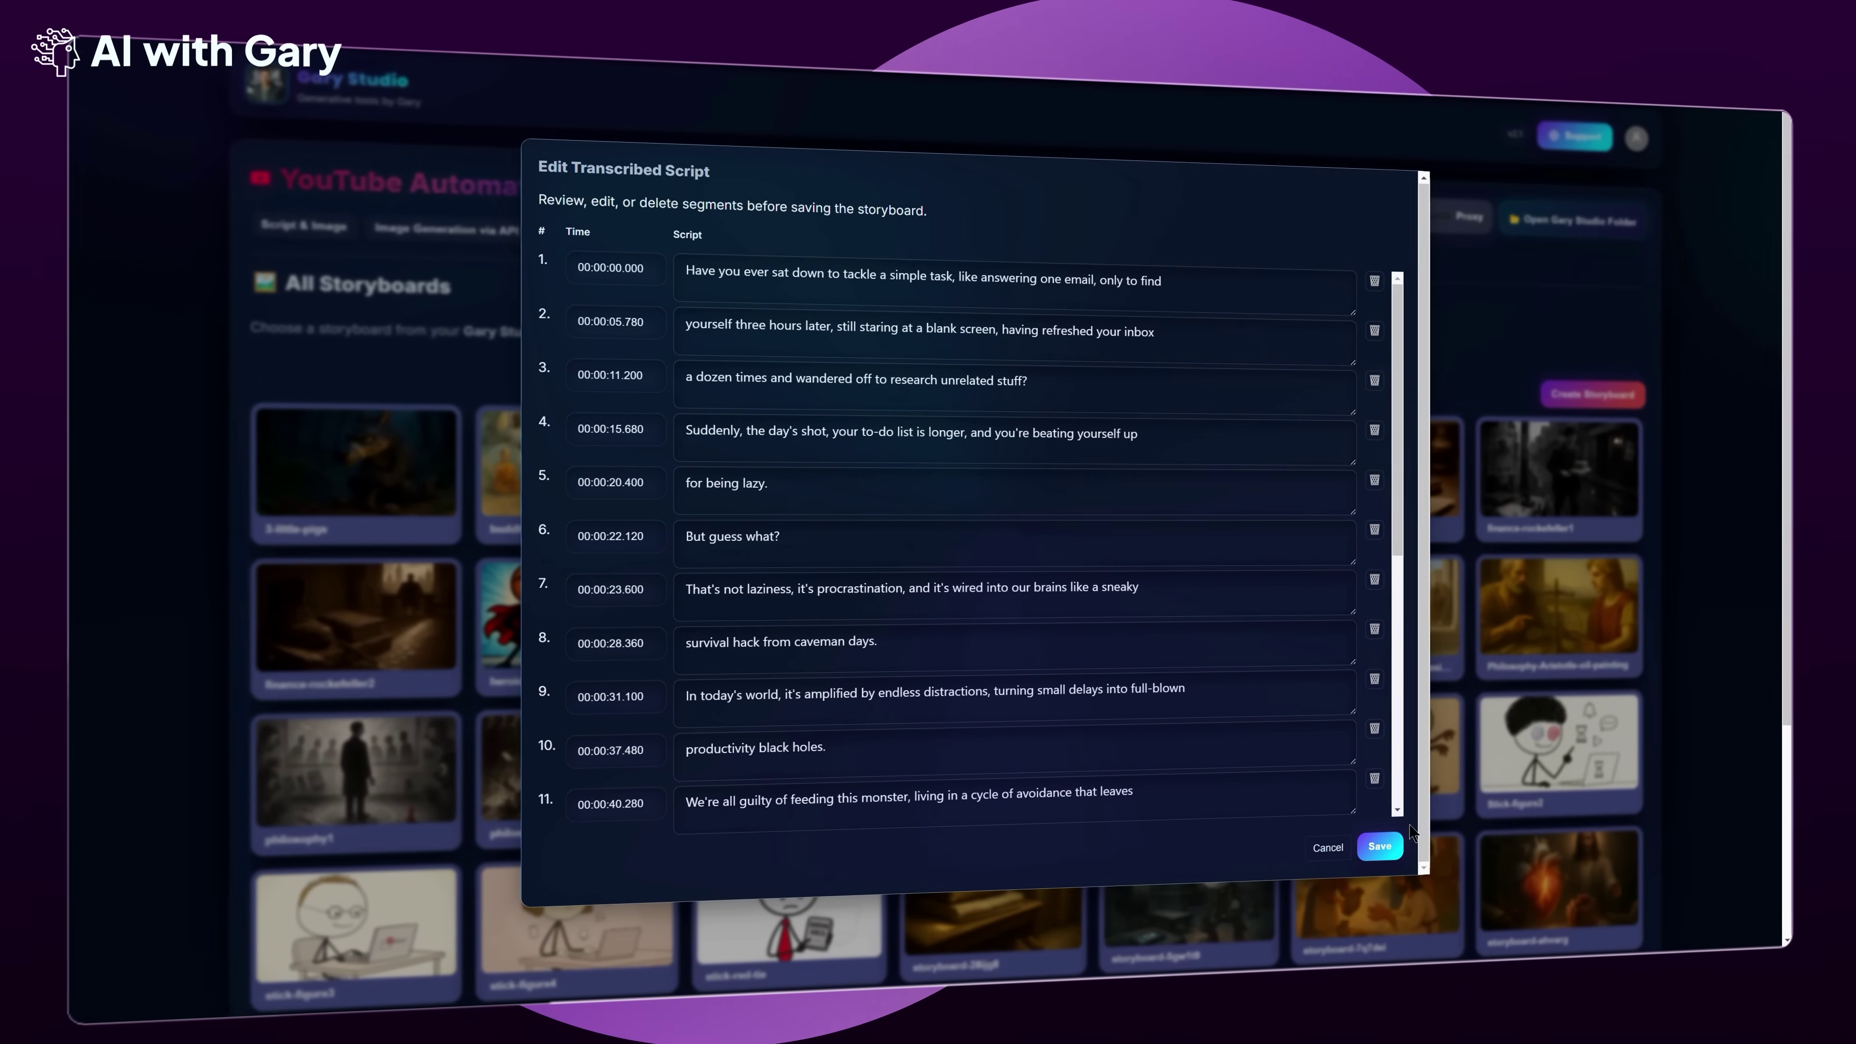
left_click(1378, 846)
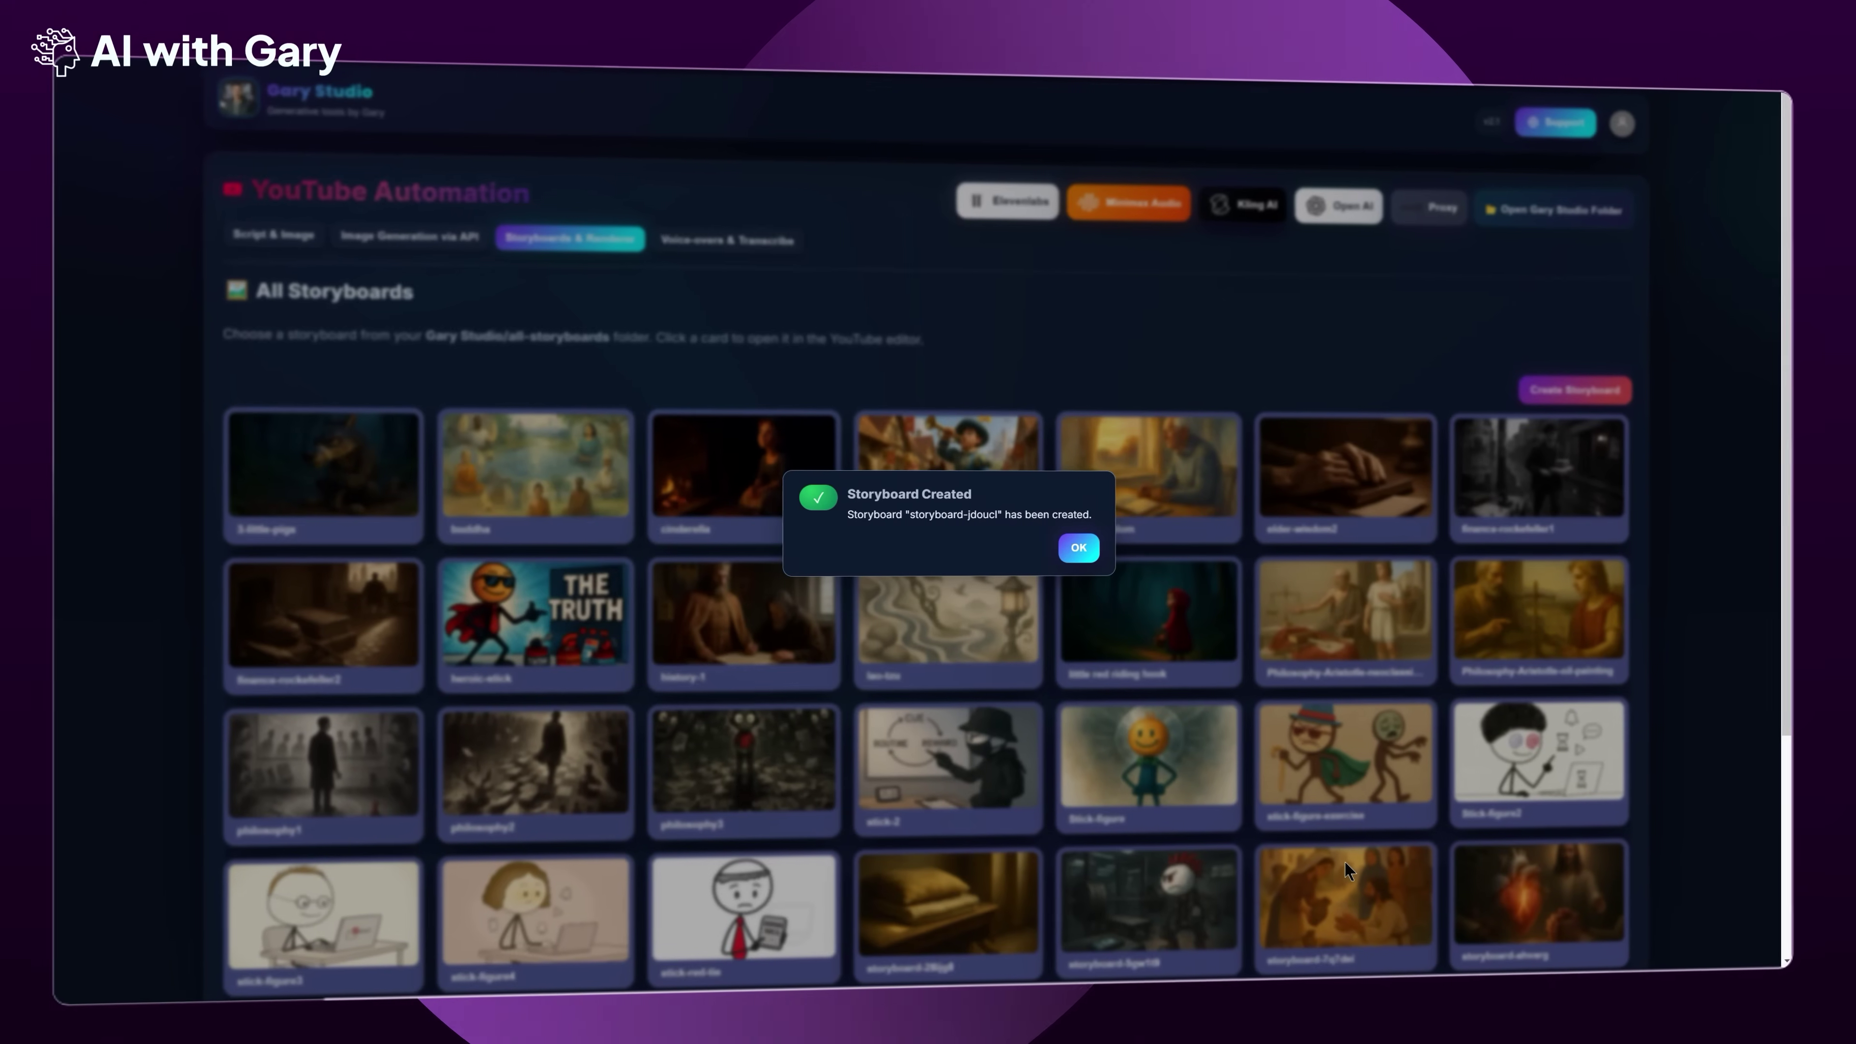
left_click_drag(902, 516, 969, 540)
Dismiss the confirmation, view storyboard-jdoucl's actions, and move to the Script & Image form
left_click(995, 548)
scroll(777, 805, "down", 5)
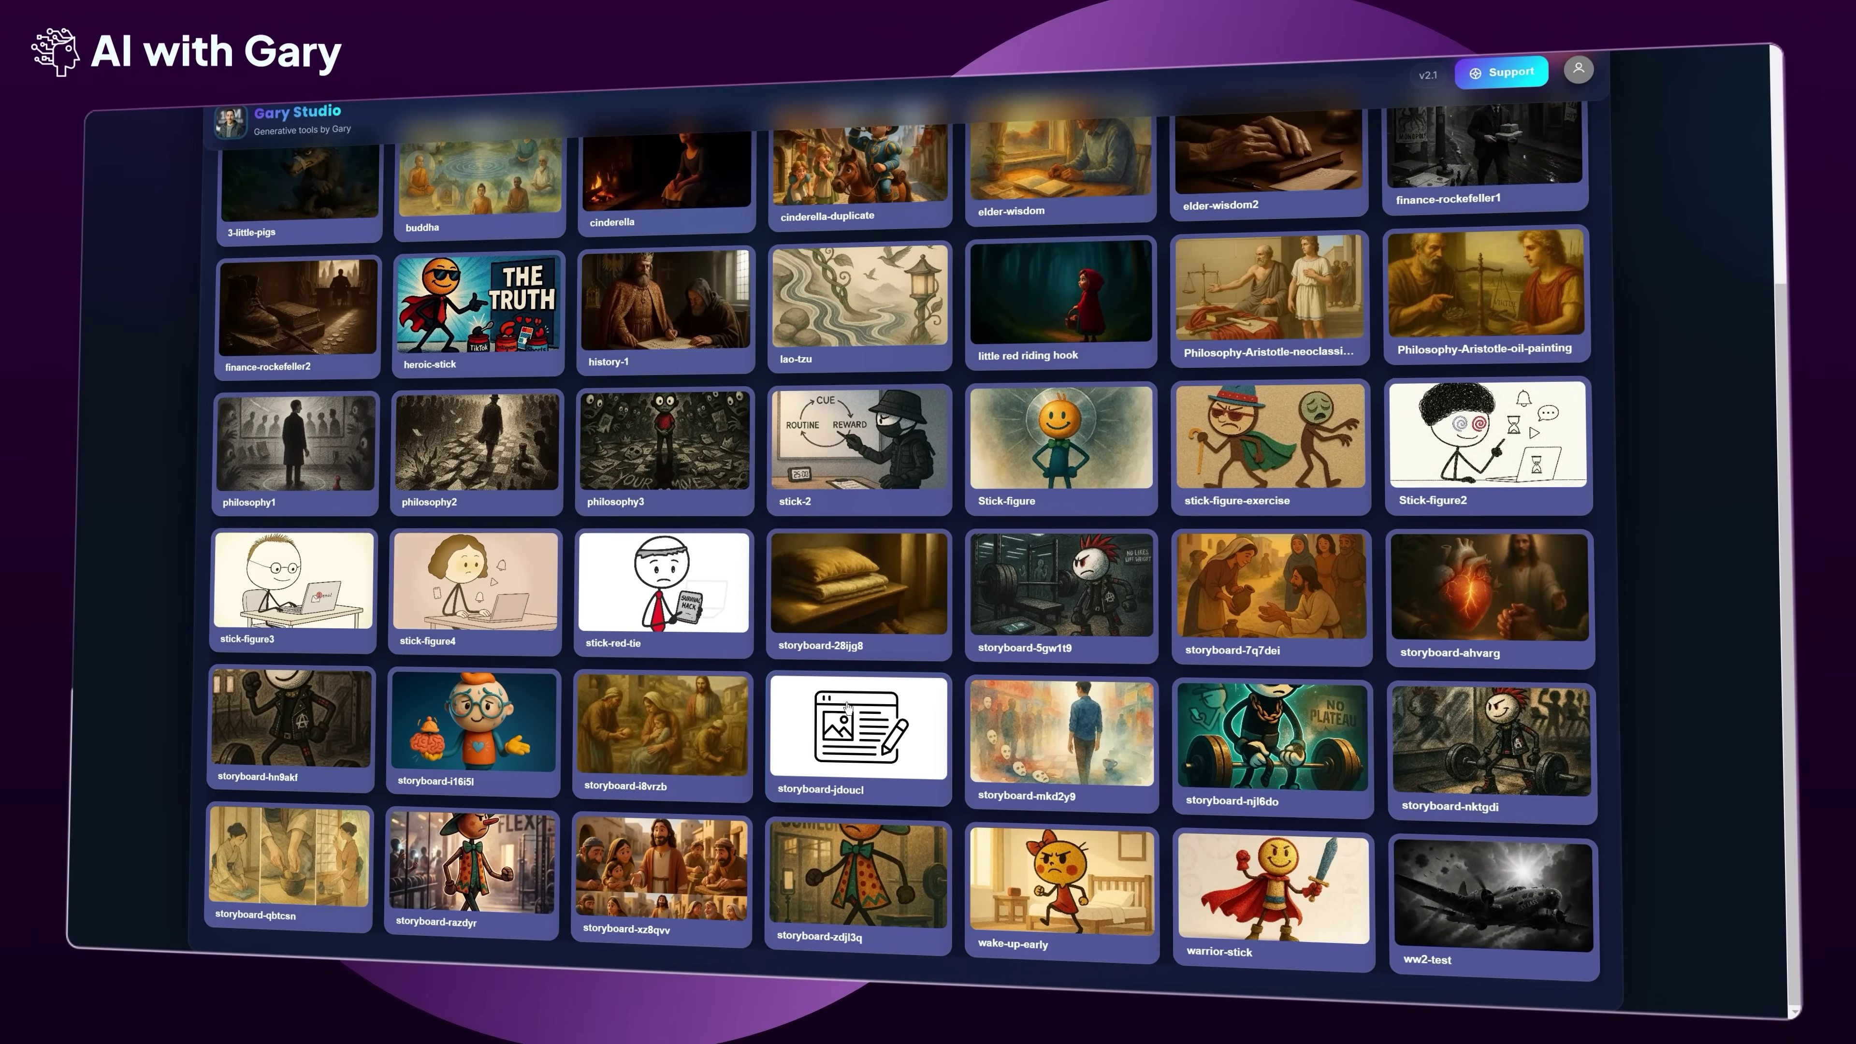
right_click(912, 745)
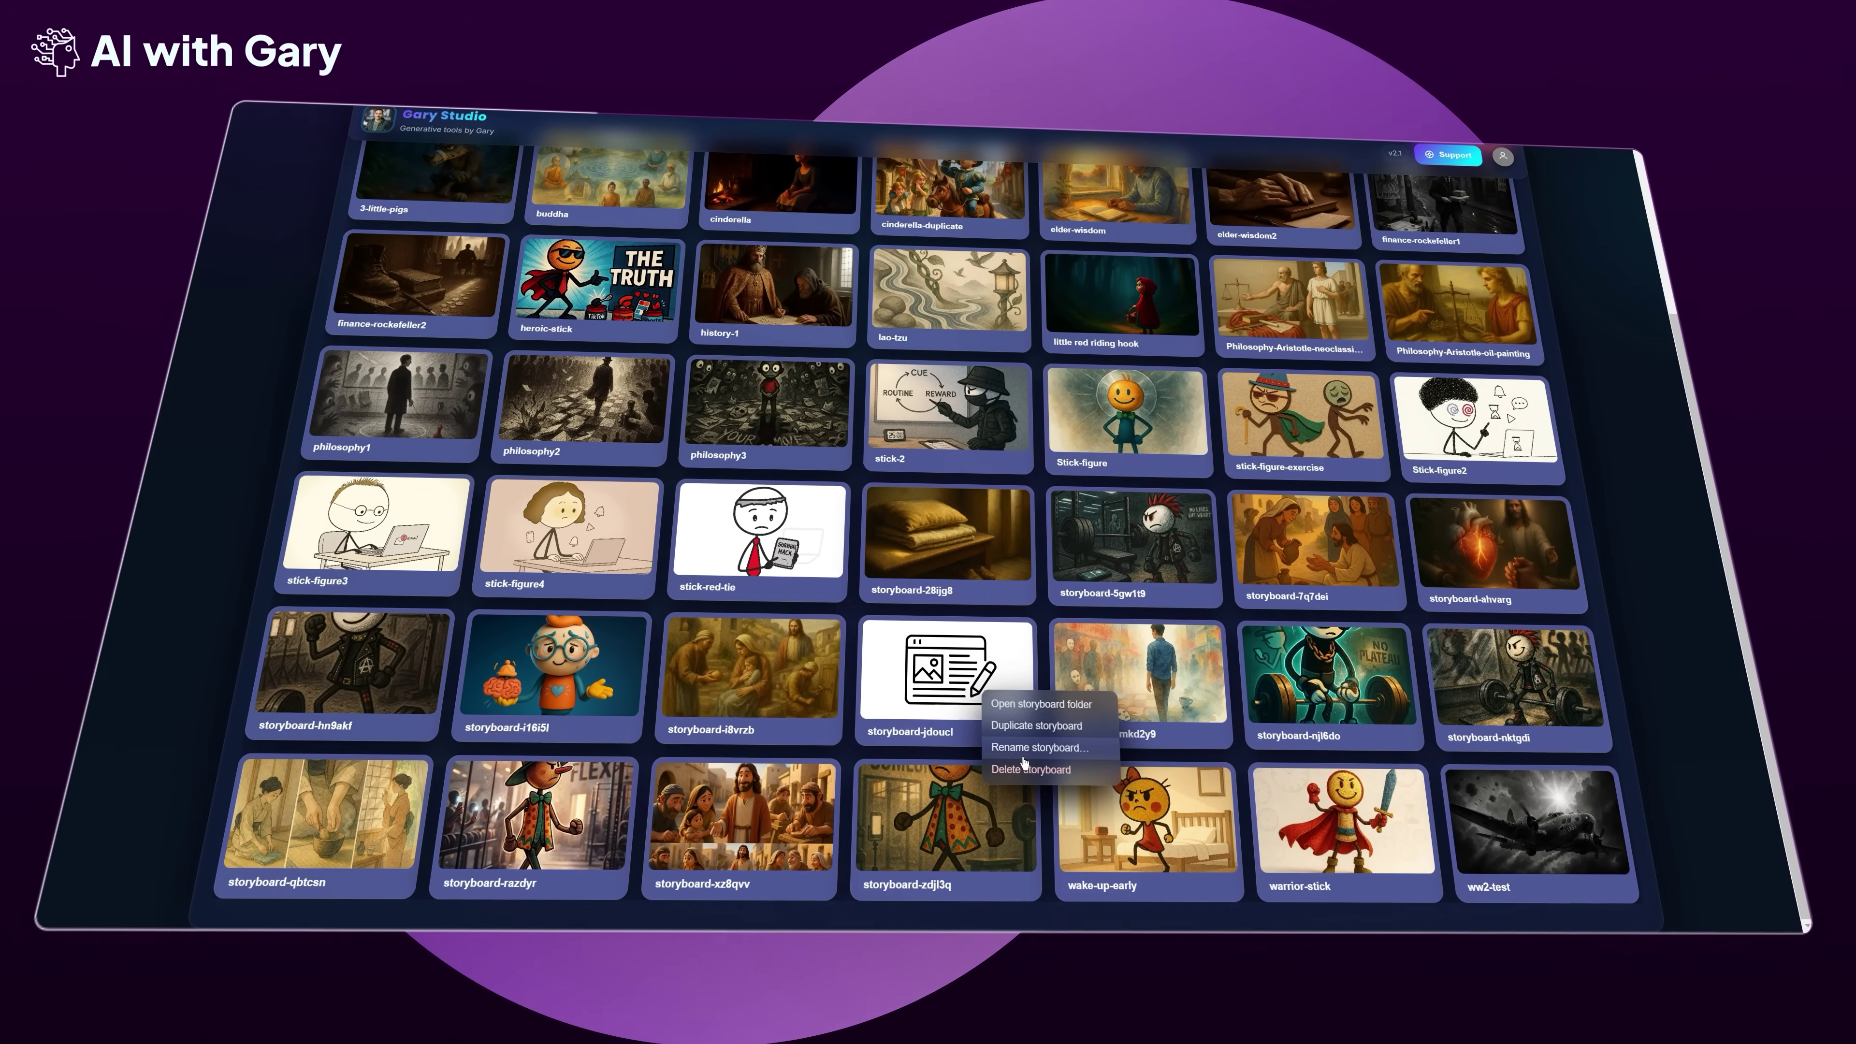
scroll(924, 757, "up", 1)
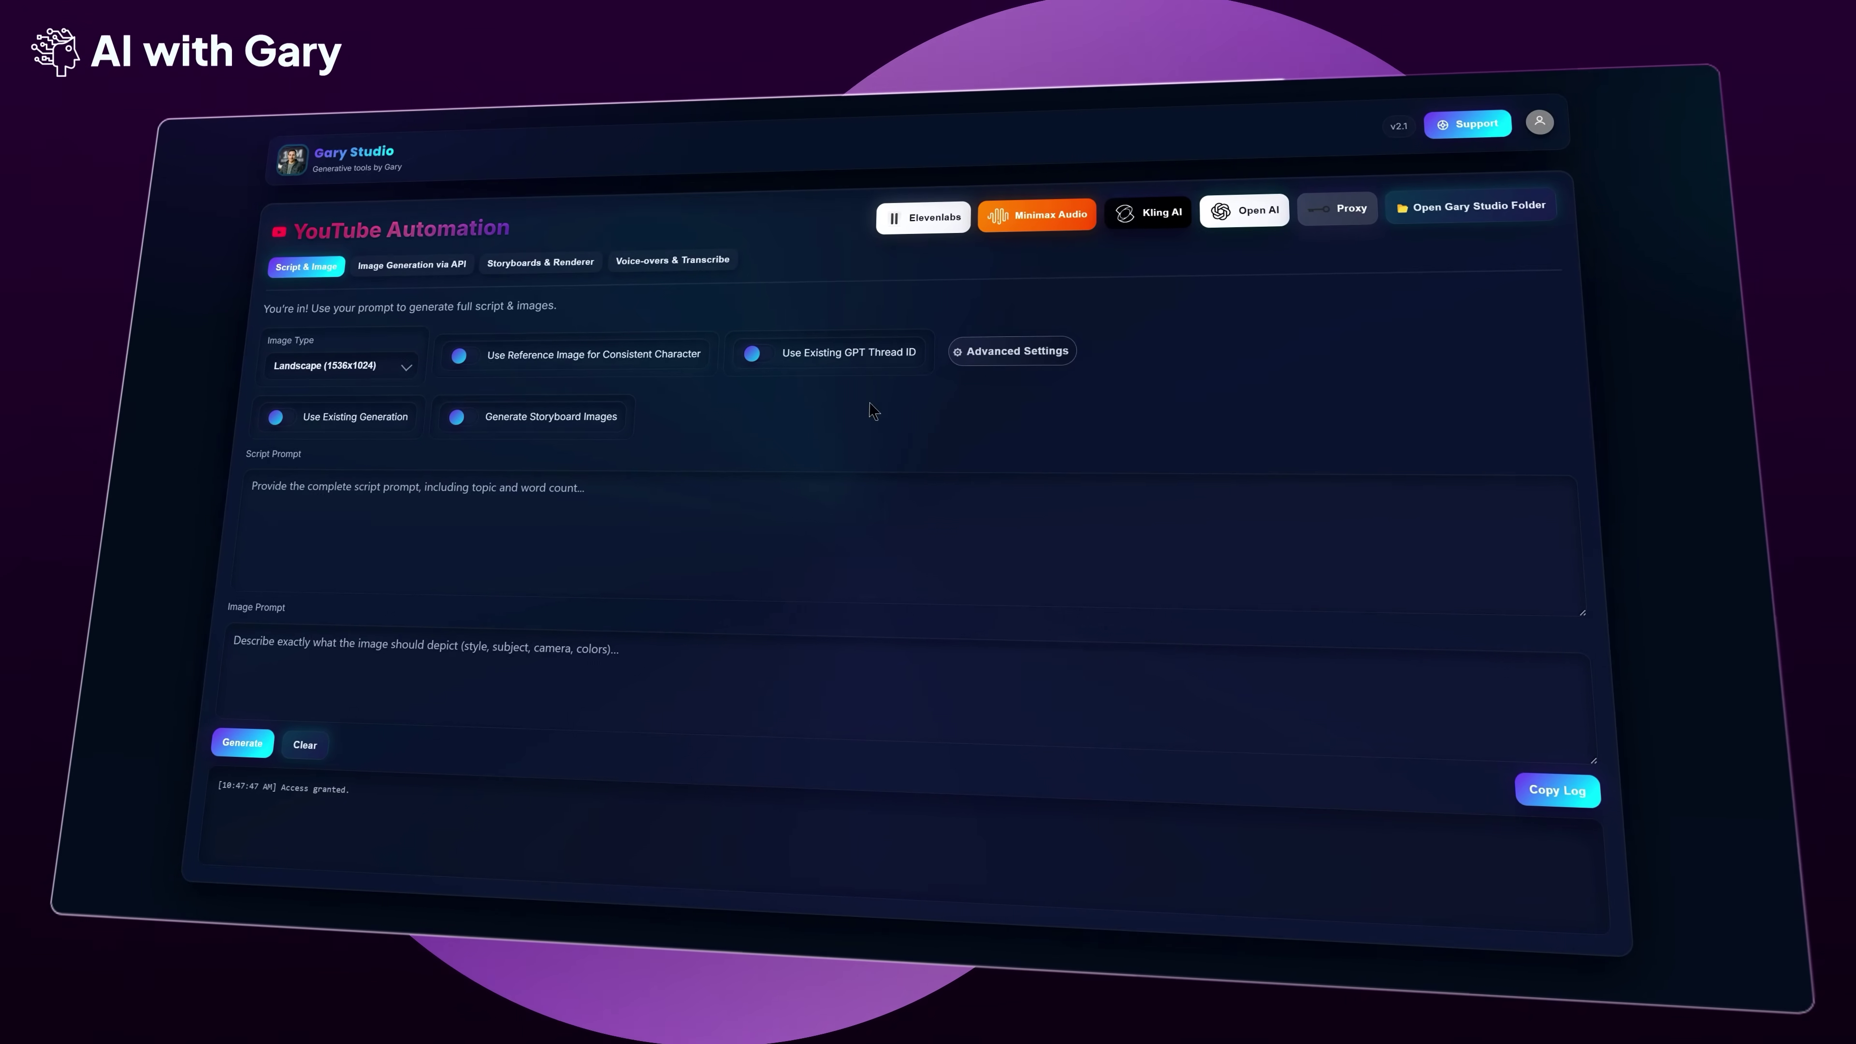
Turn on storyboard images and the consistent-character reference, using storyboard-jdoucl as the storyboard
left_click(1069, 351)
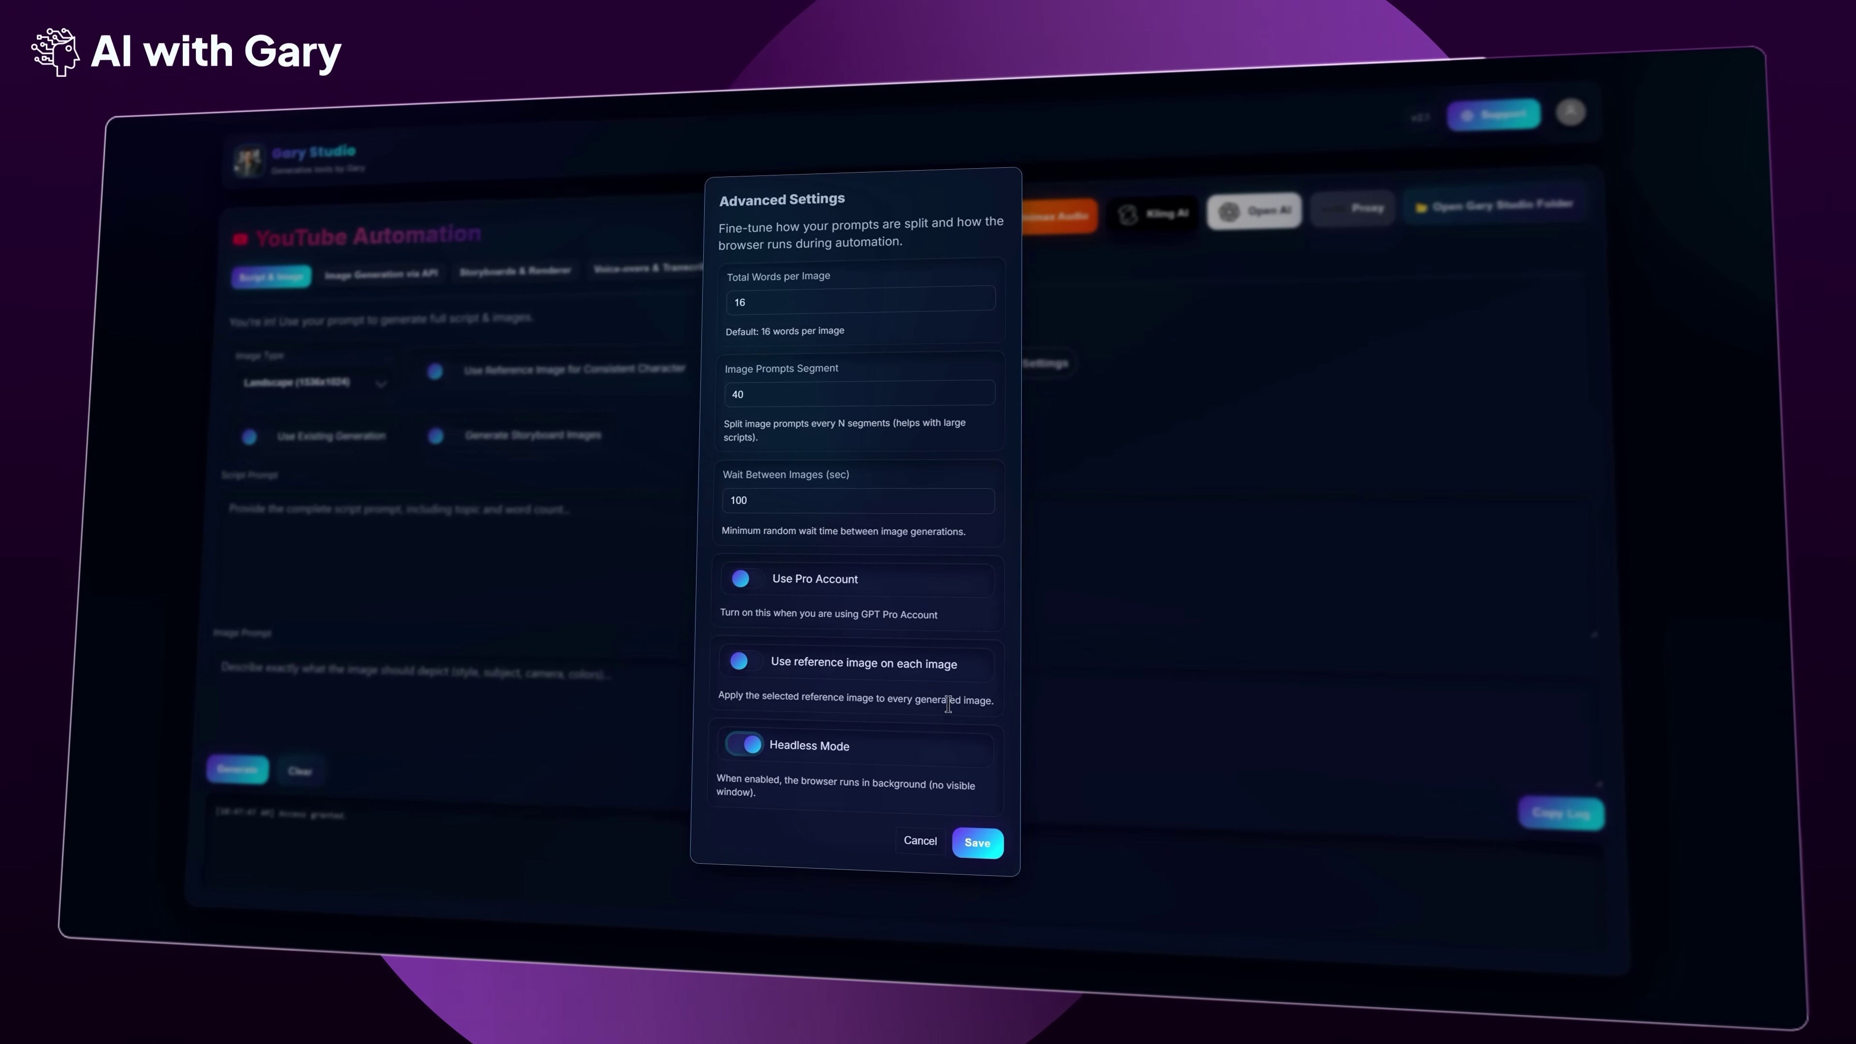
left_click(978, 852)
left_click(564, 583)
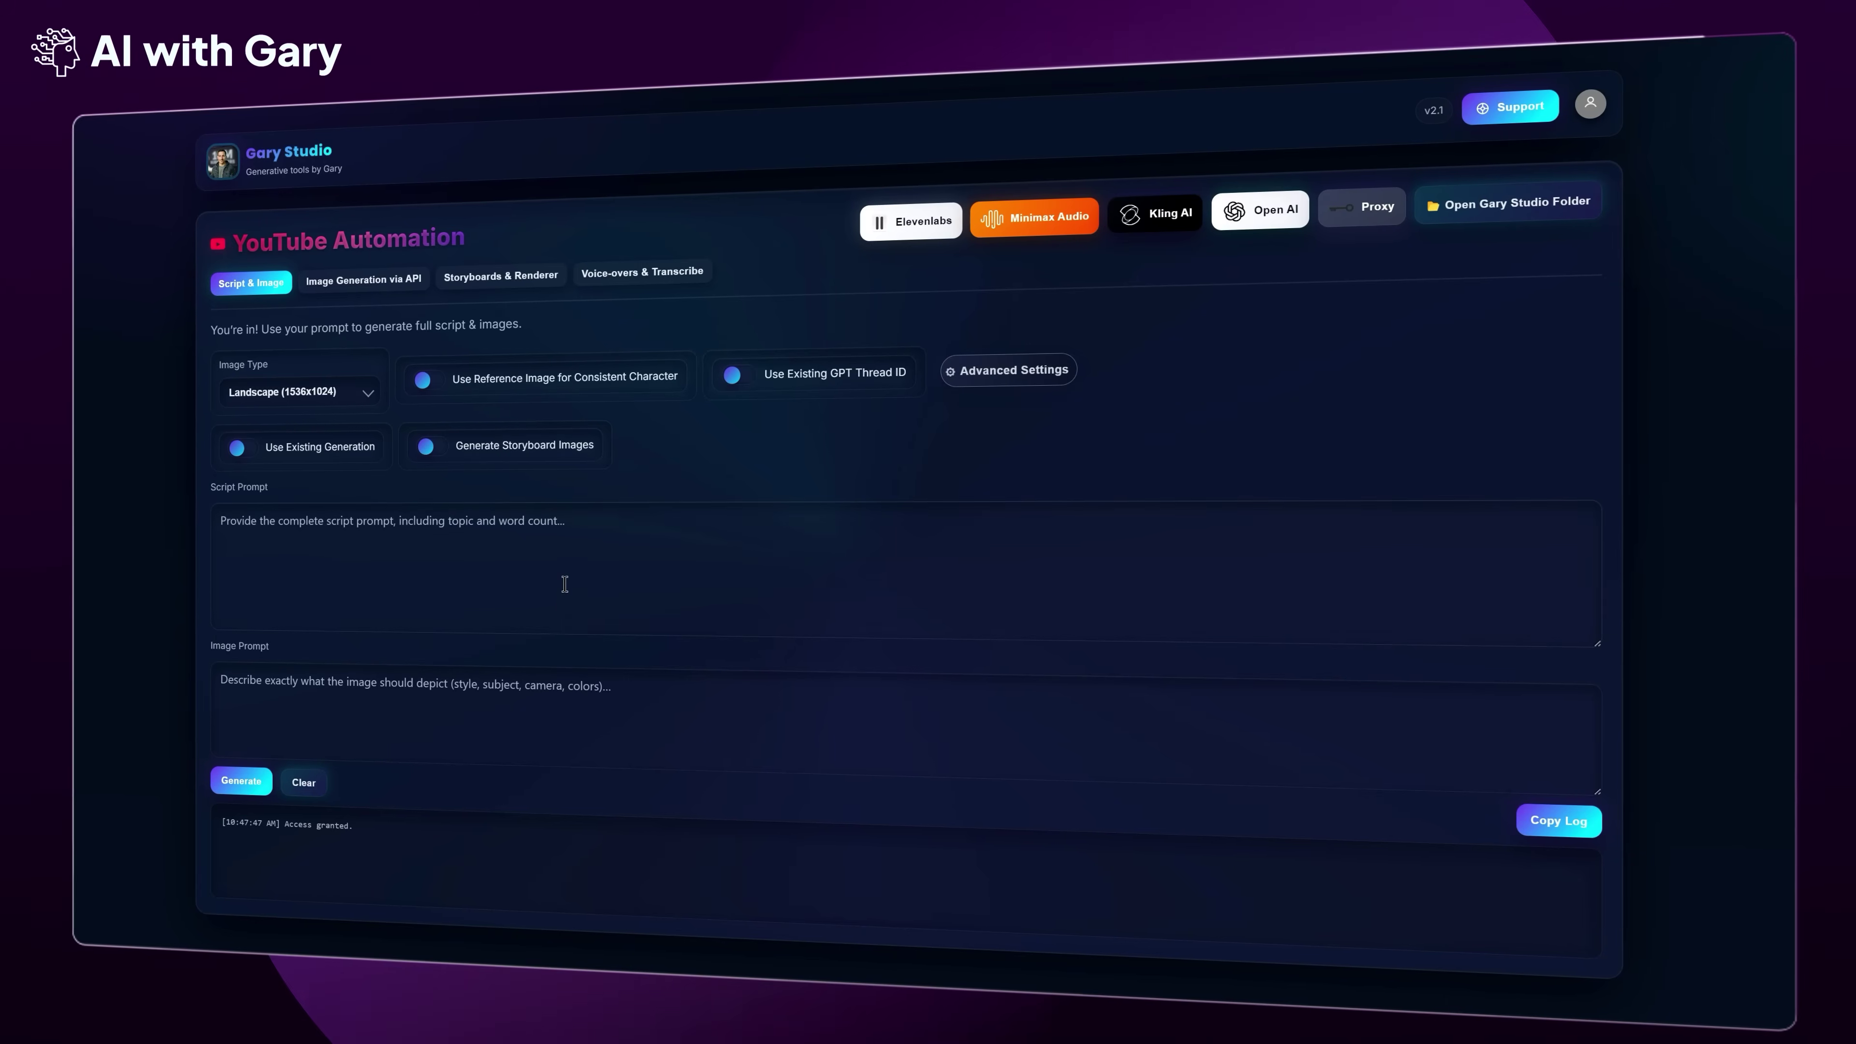
left_click(471, 464)
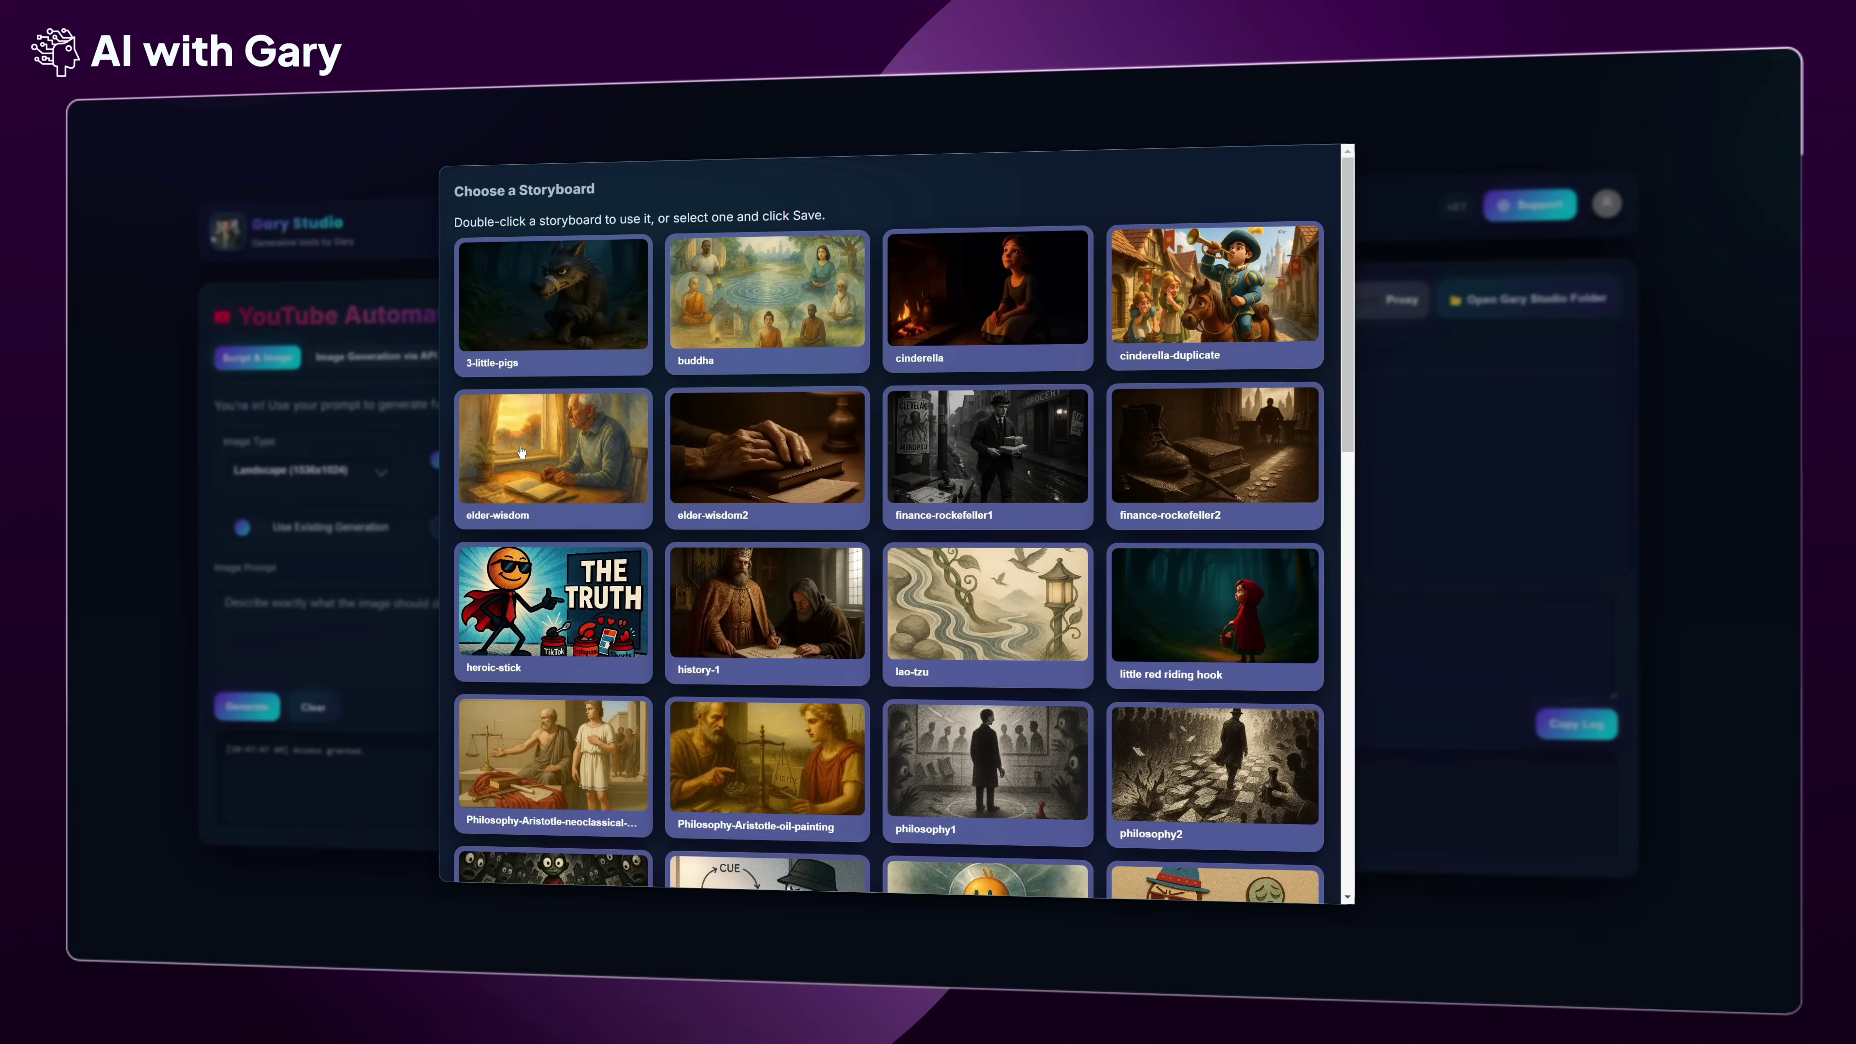
scroll(1092, 579, "down", 10)
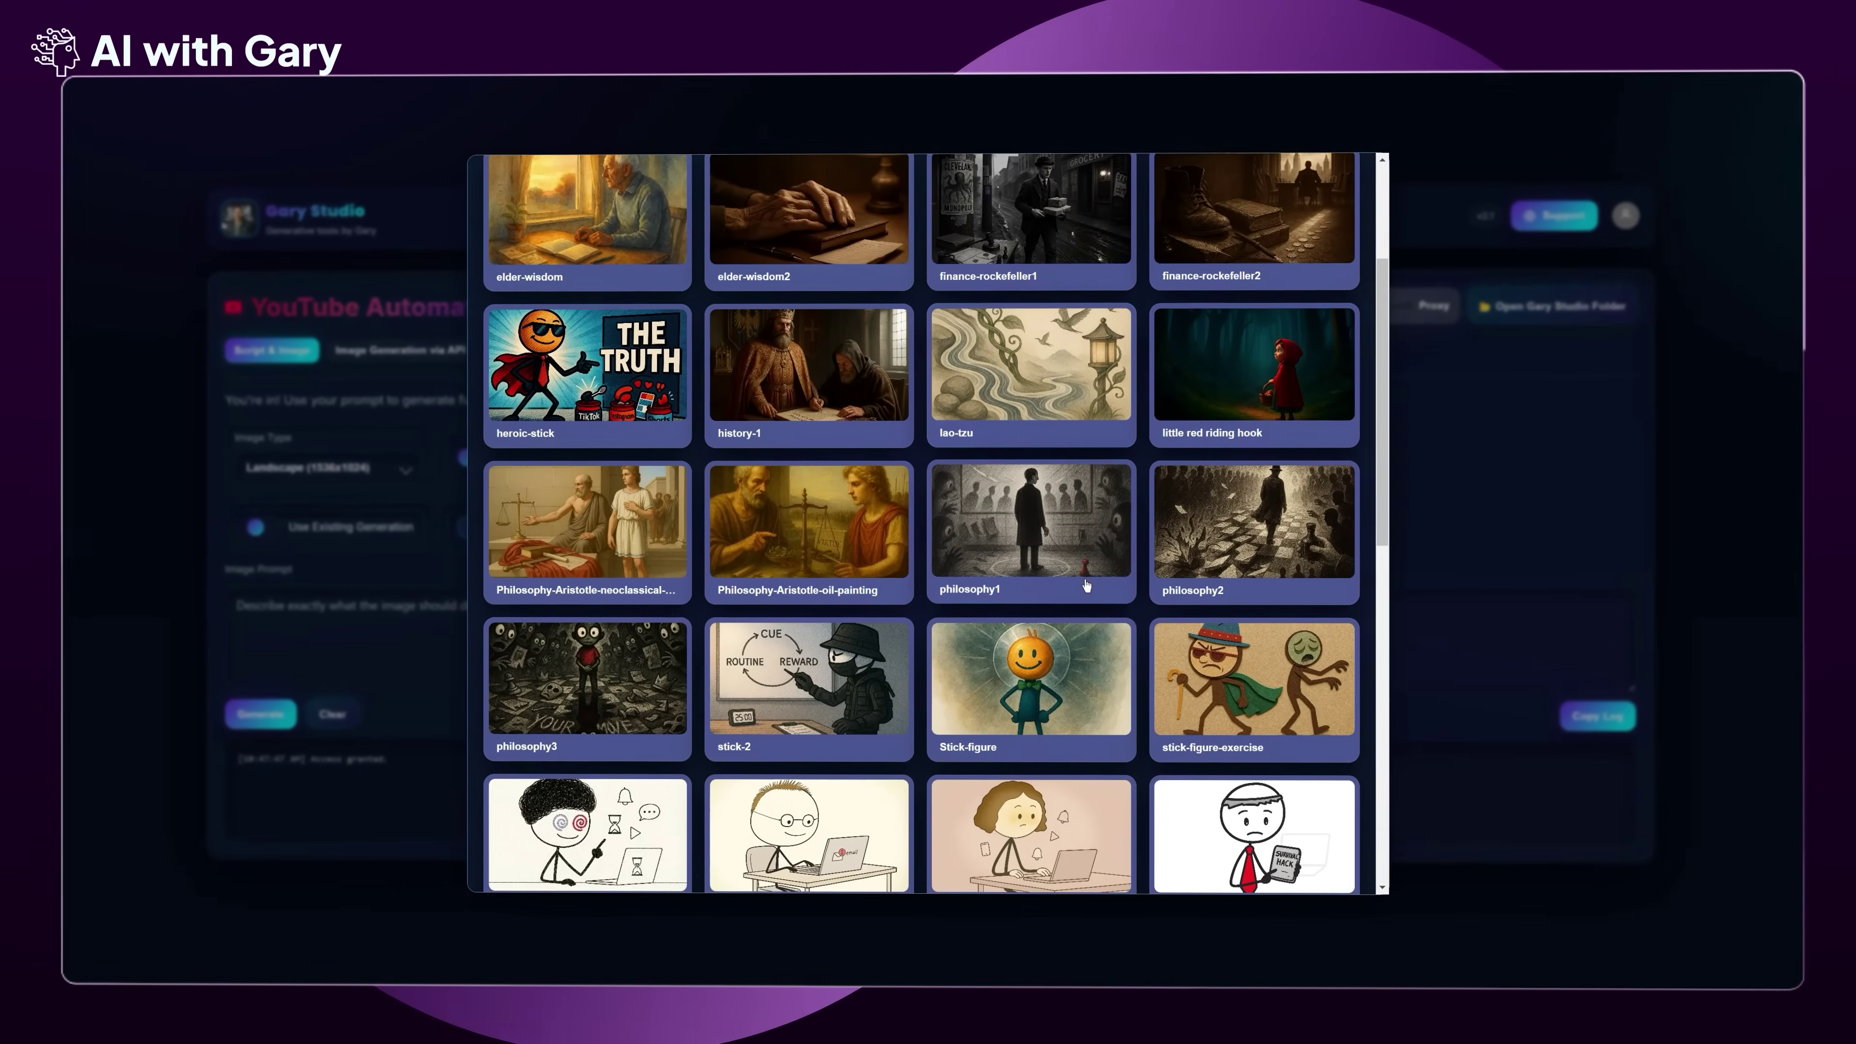
scroll(1116, 583, "down", 4)
scroll(1140, 585, "up", 5)
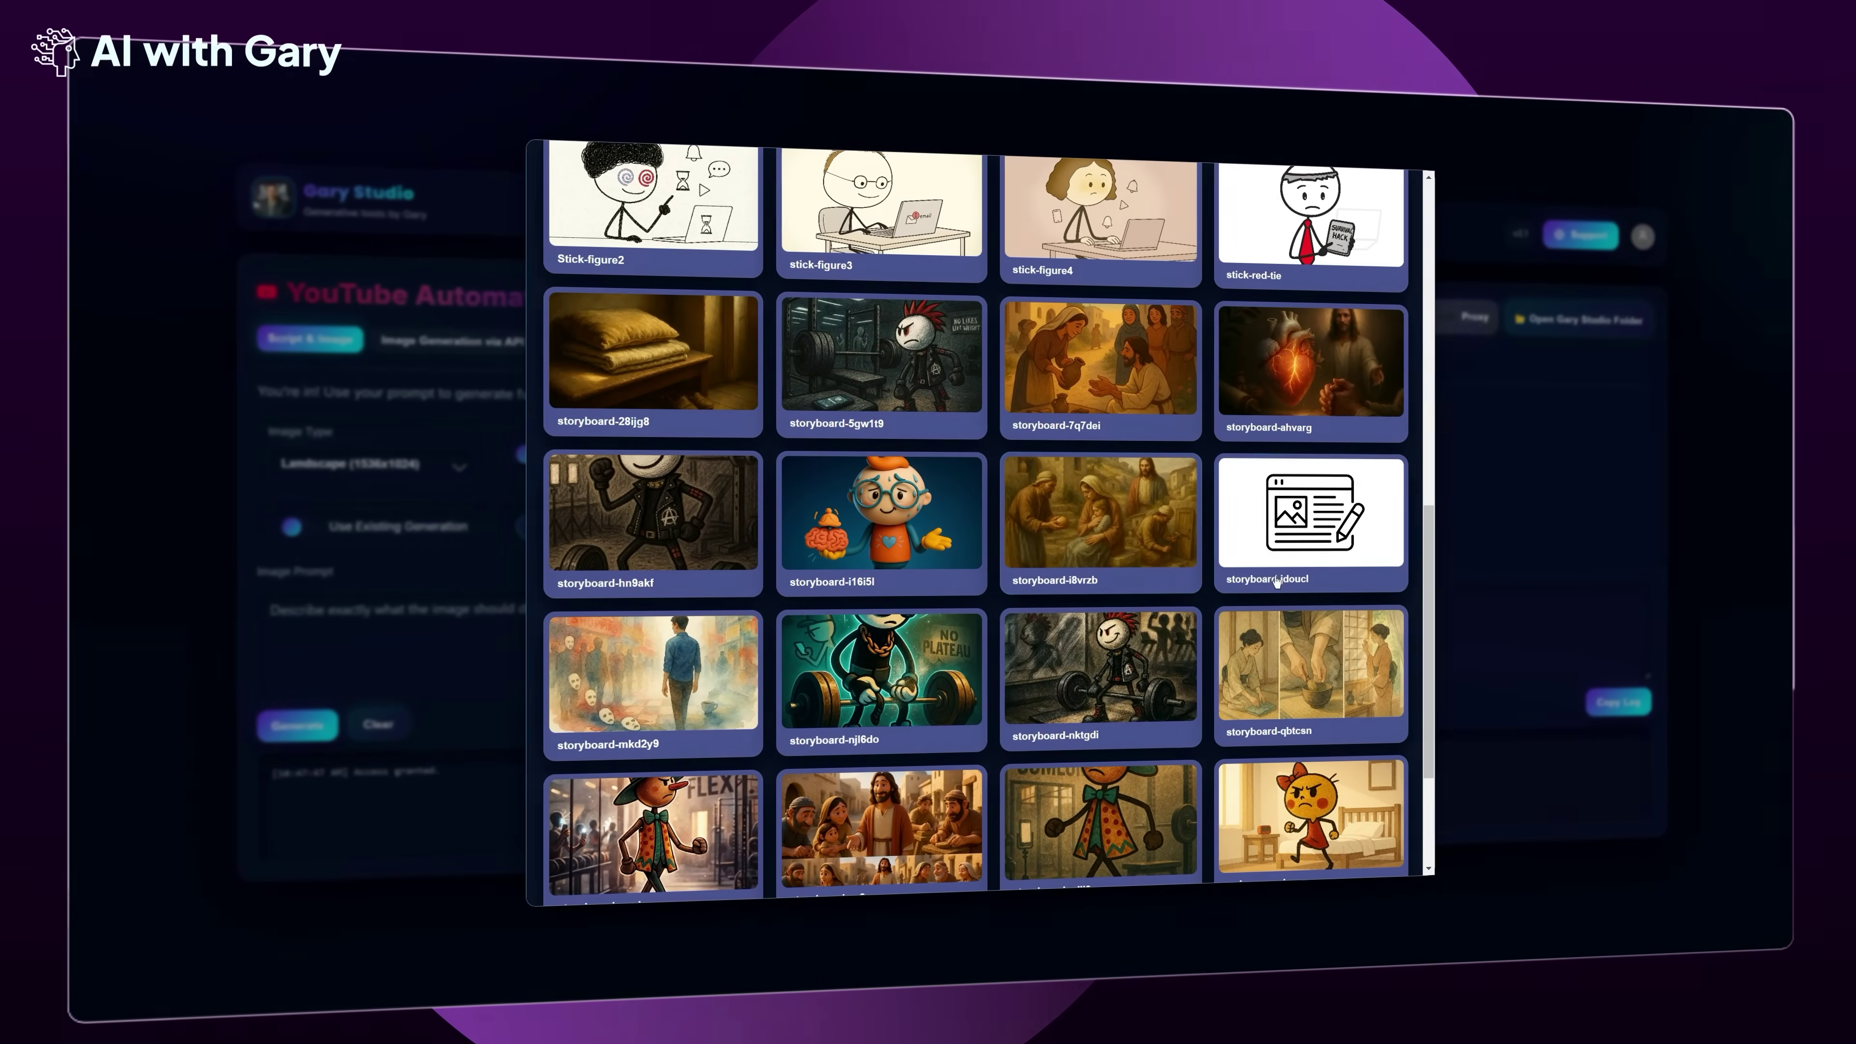
left_click(1320, 527)
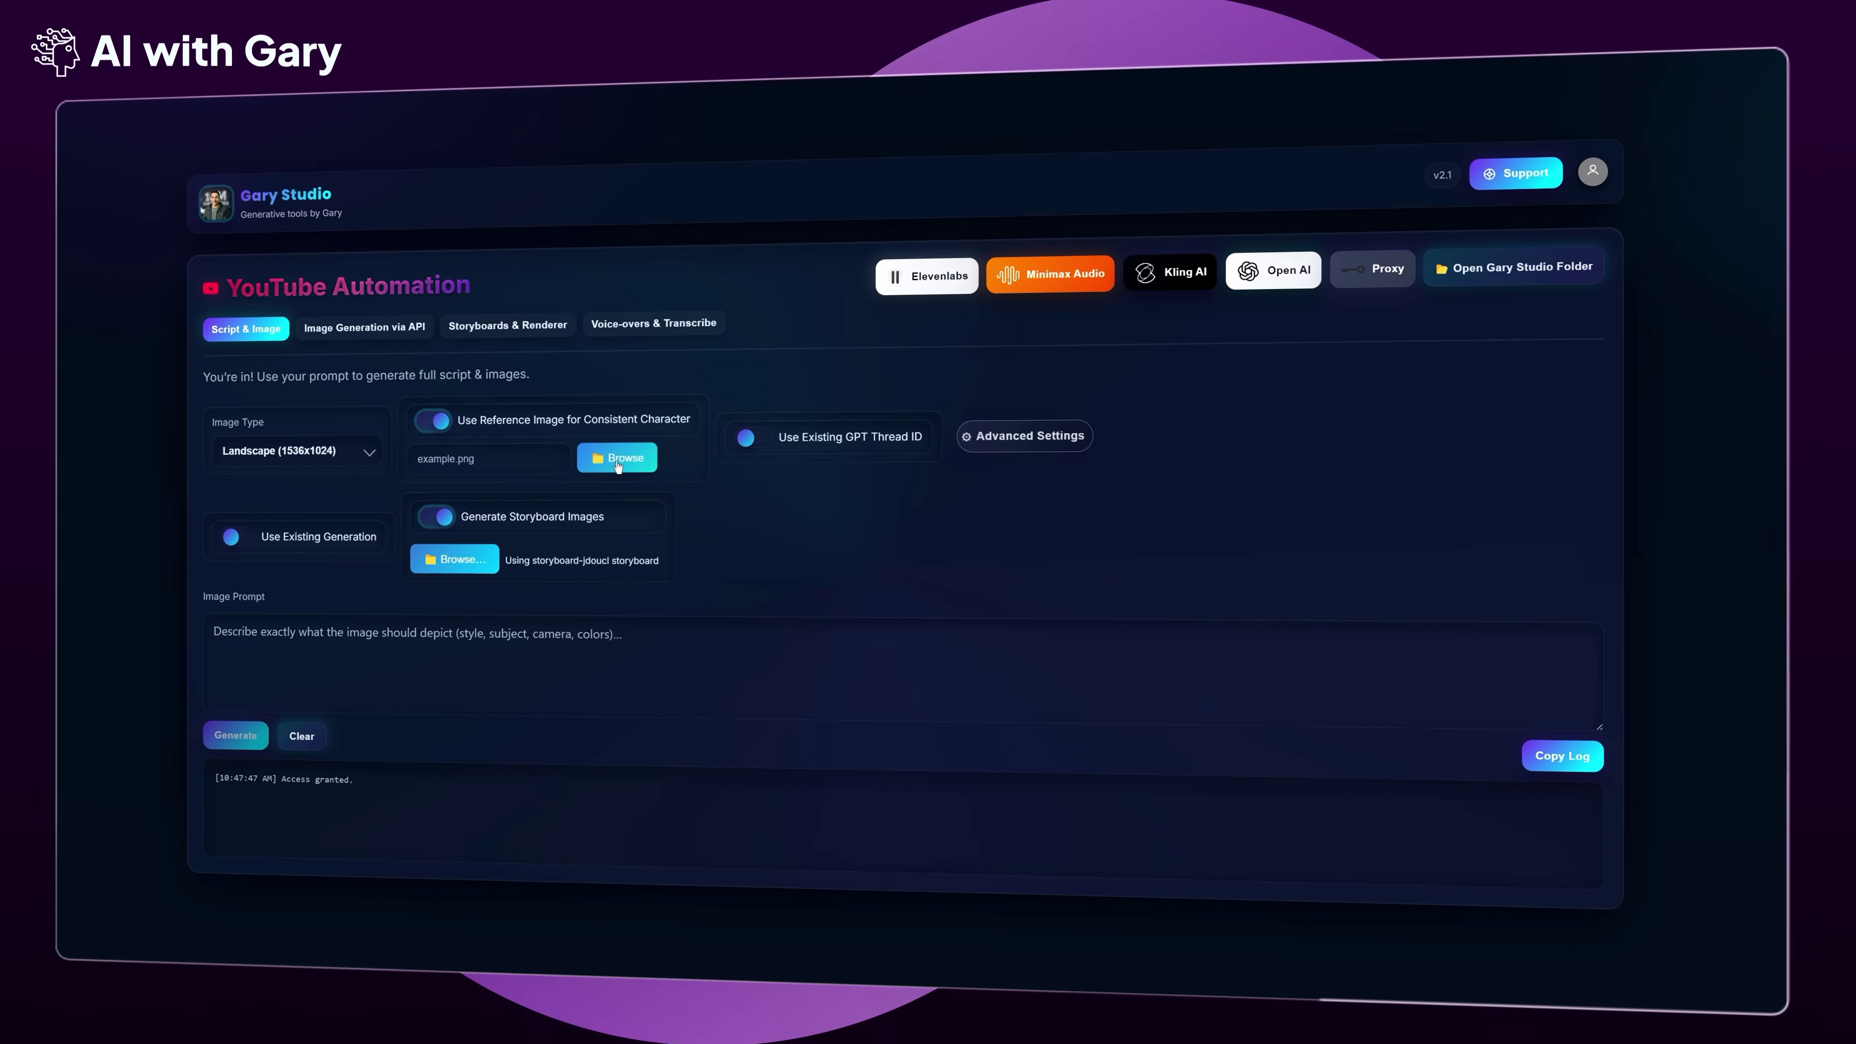
Load 'ChatGPT Image Dec 2, 2025, 07_08_42 AM.png' from reference_images as the character reference
left_click(617, 459)
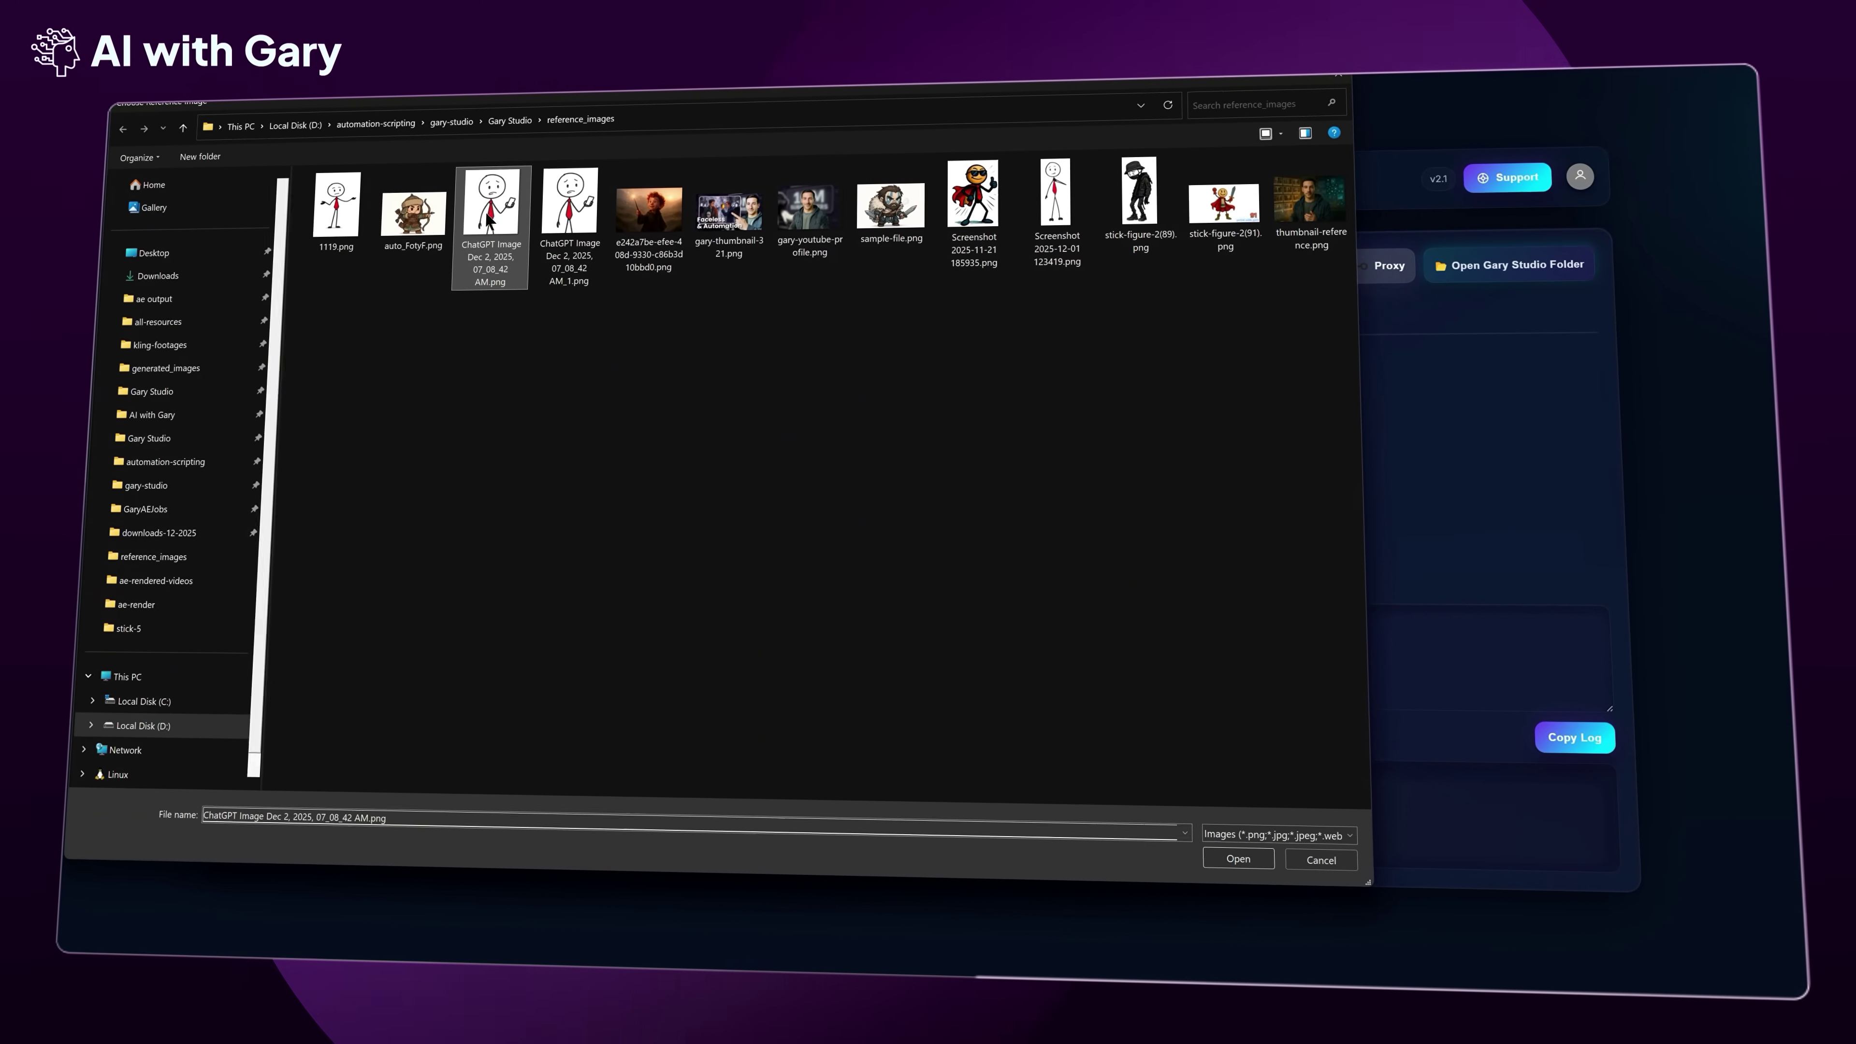
left_click(487, 231)
double_click(524, 219)
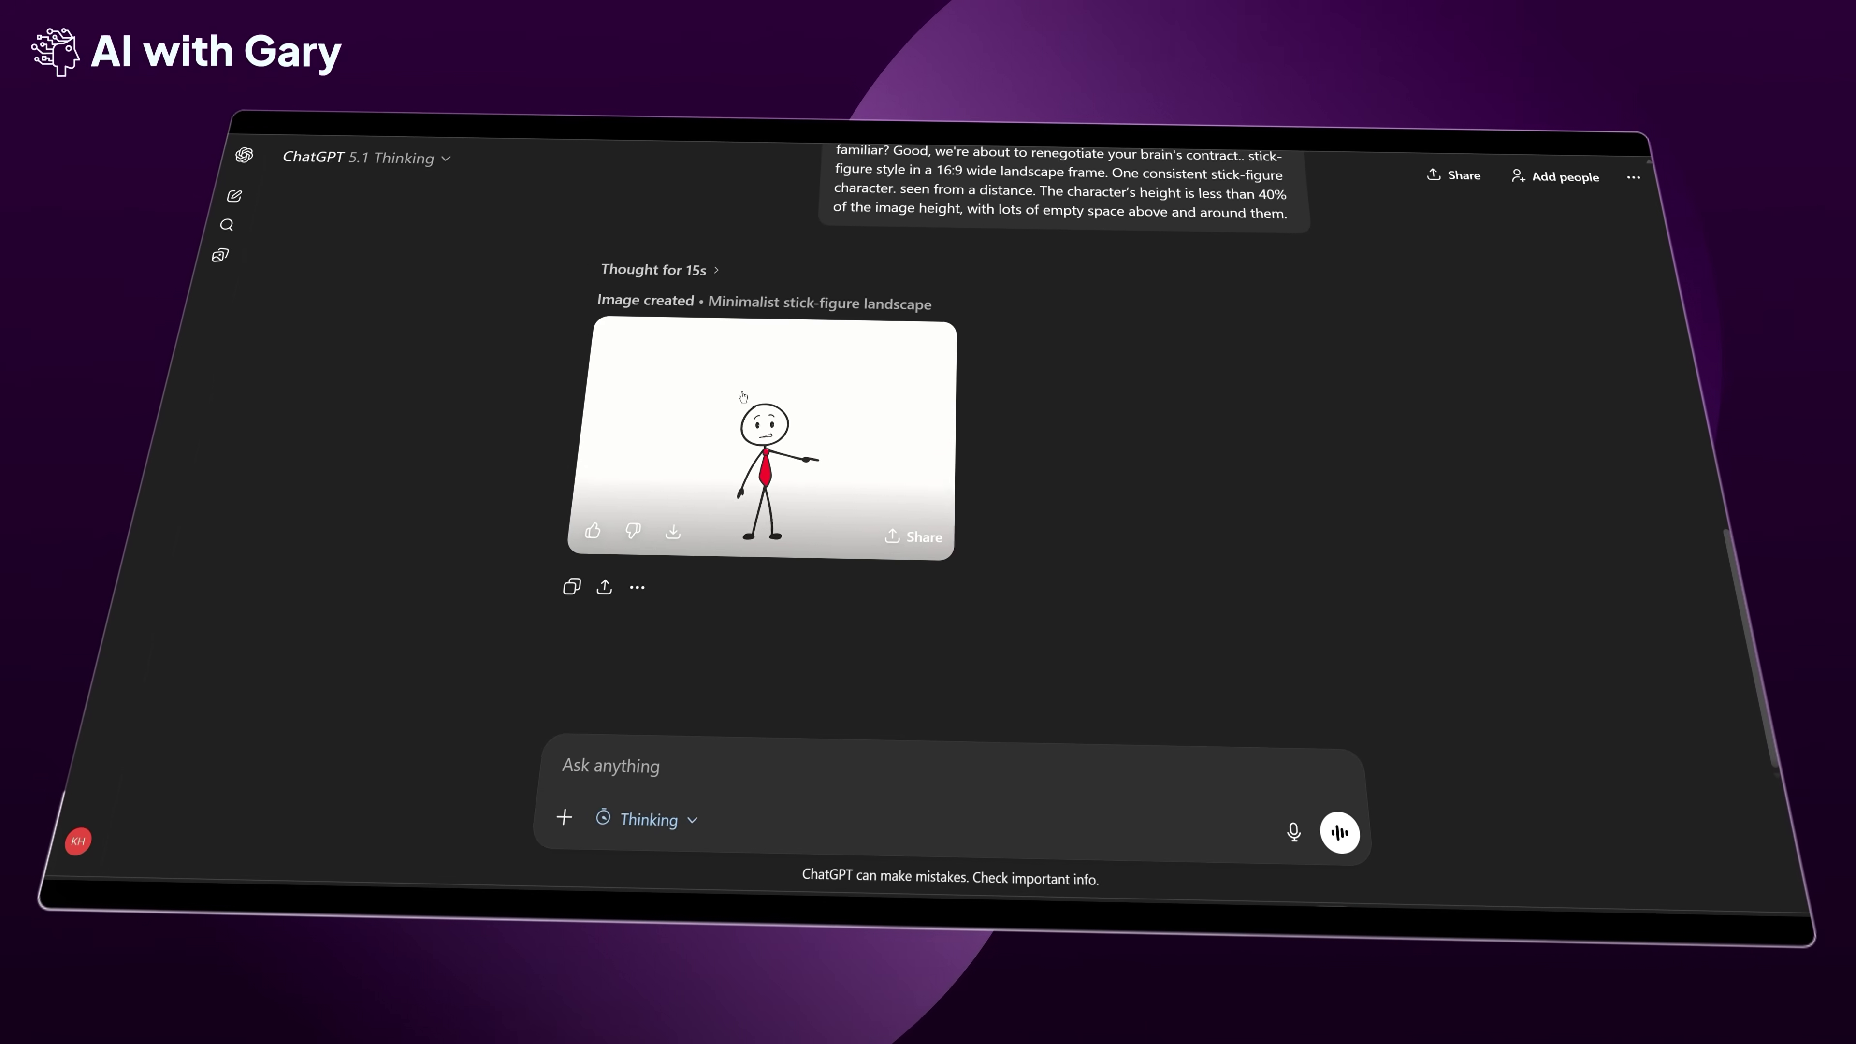
Enlarge the generated red-tie stick-figure image in ChatGPT's image viewer
left_click(813, 449)
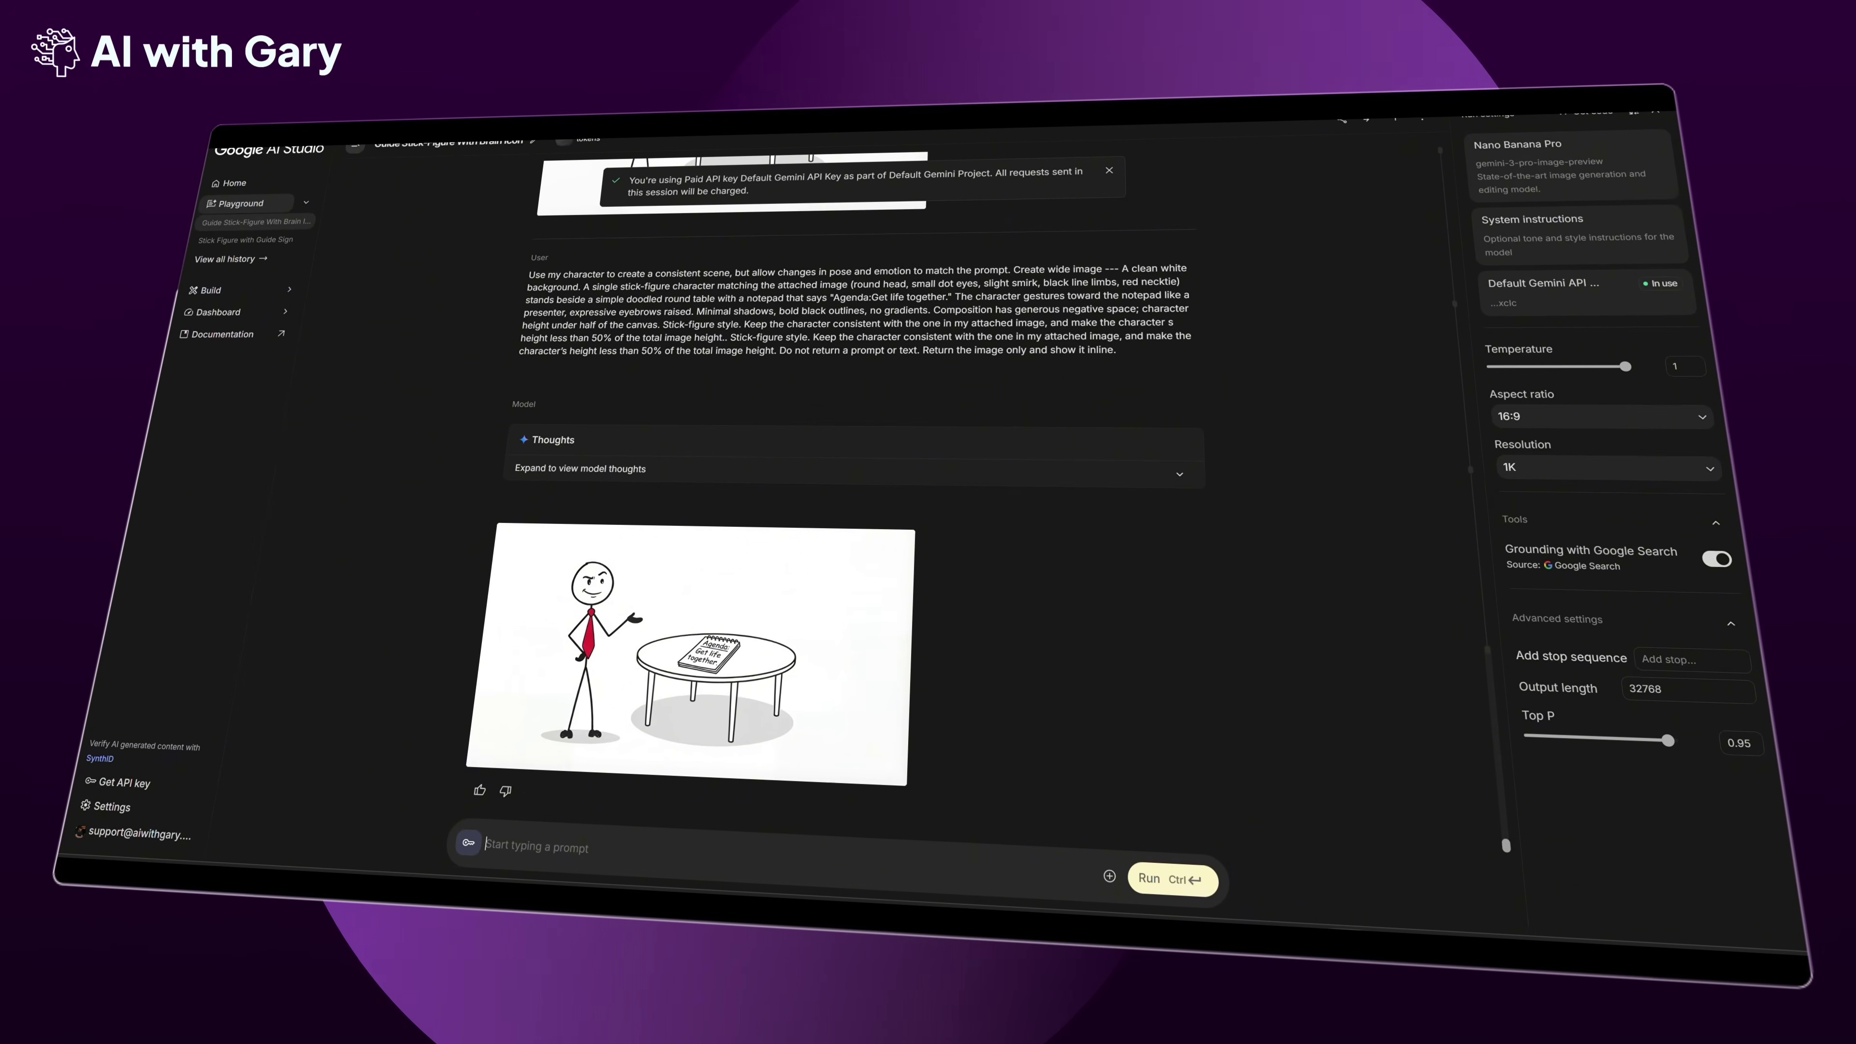
View the bed scene and round-table scene images full size, then open the worried stickman clip
scroll(744, 330, "up", 5)
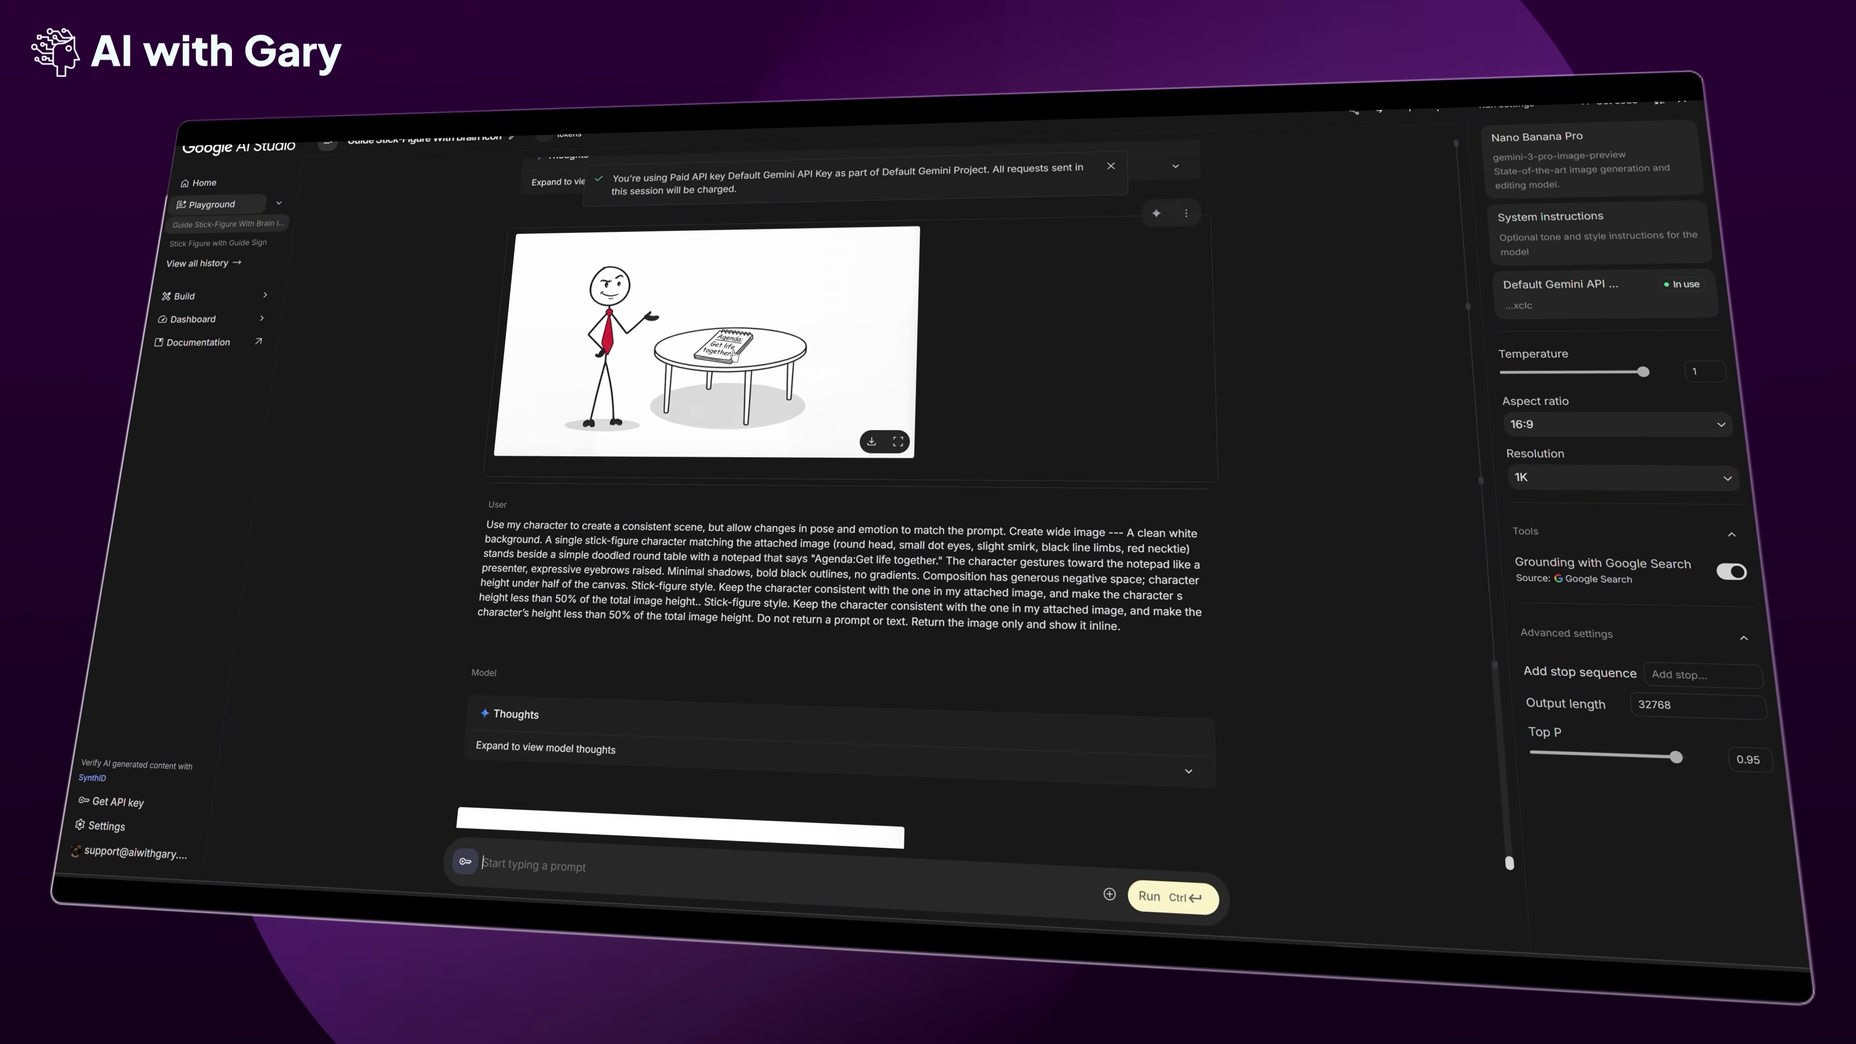
scroll(744, 331, "down", 5)
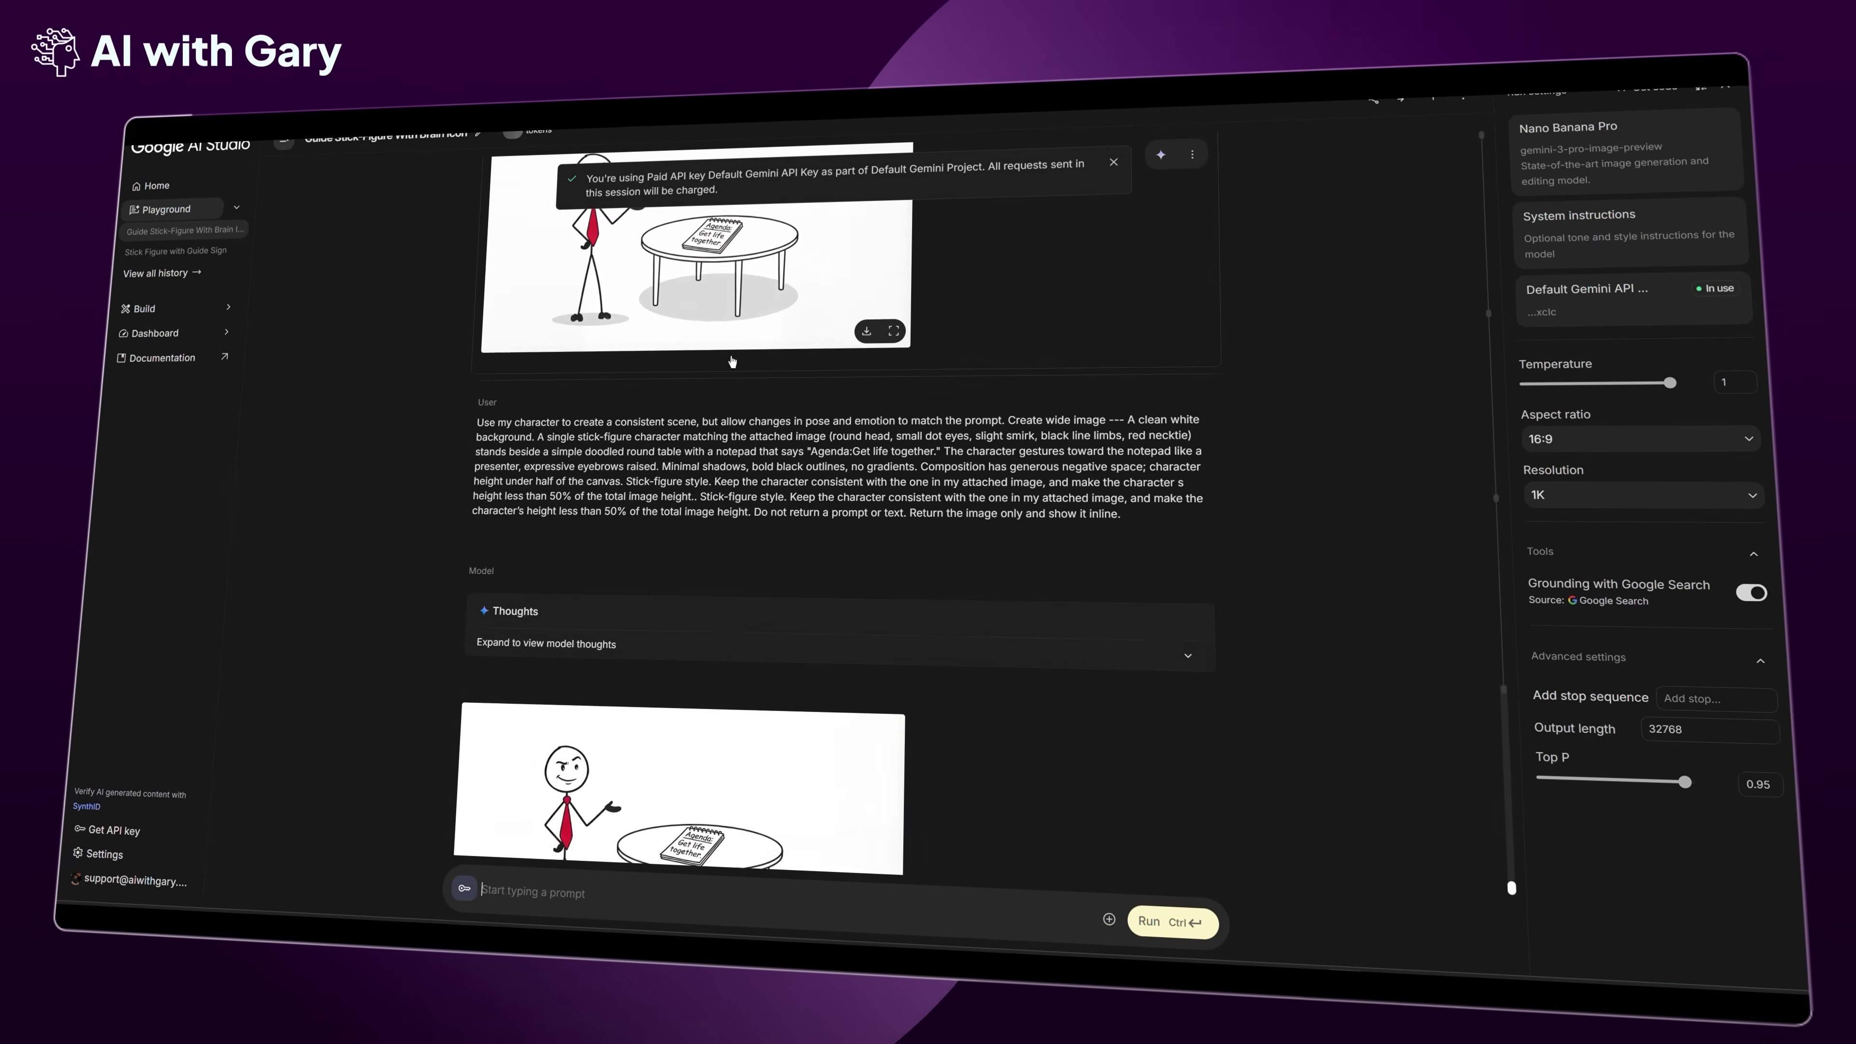
scroll(681, 521, "up", 5)
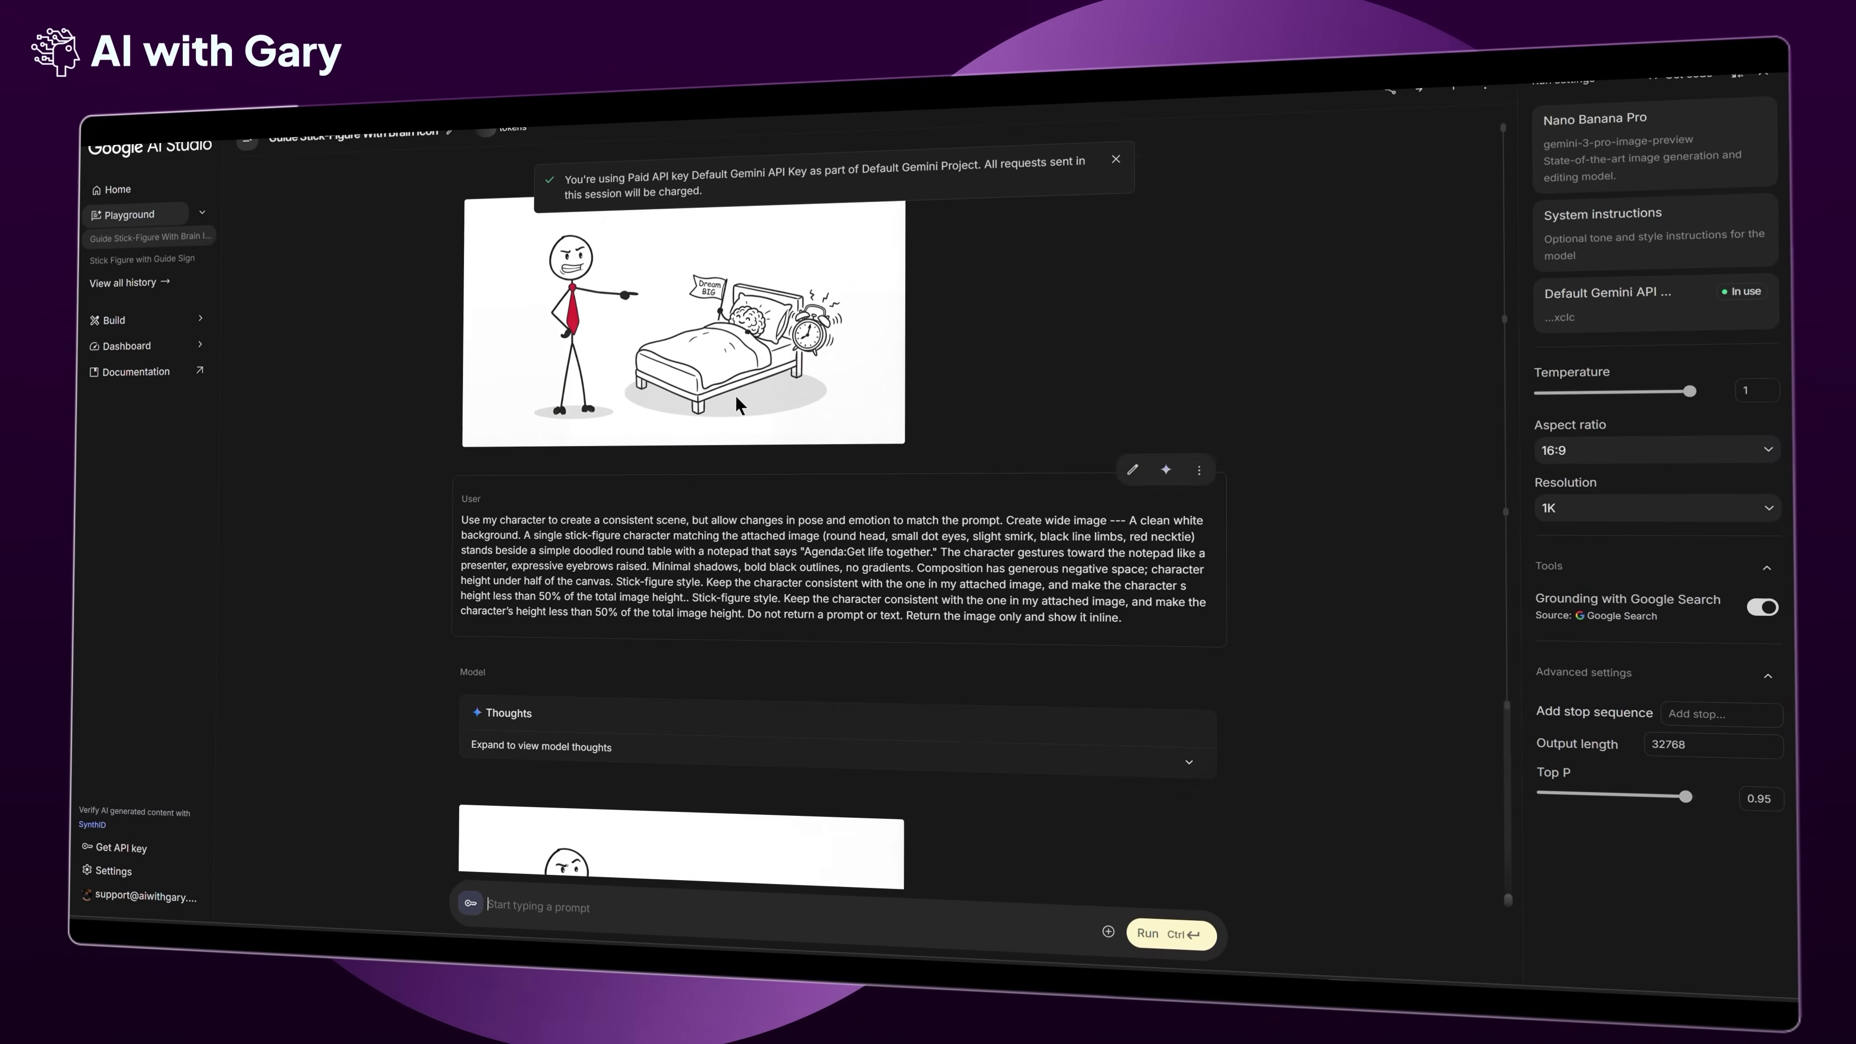
left_click(770, 587)
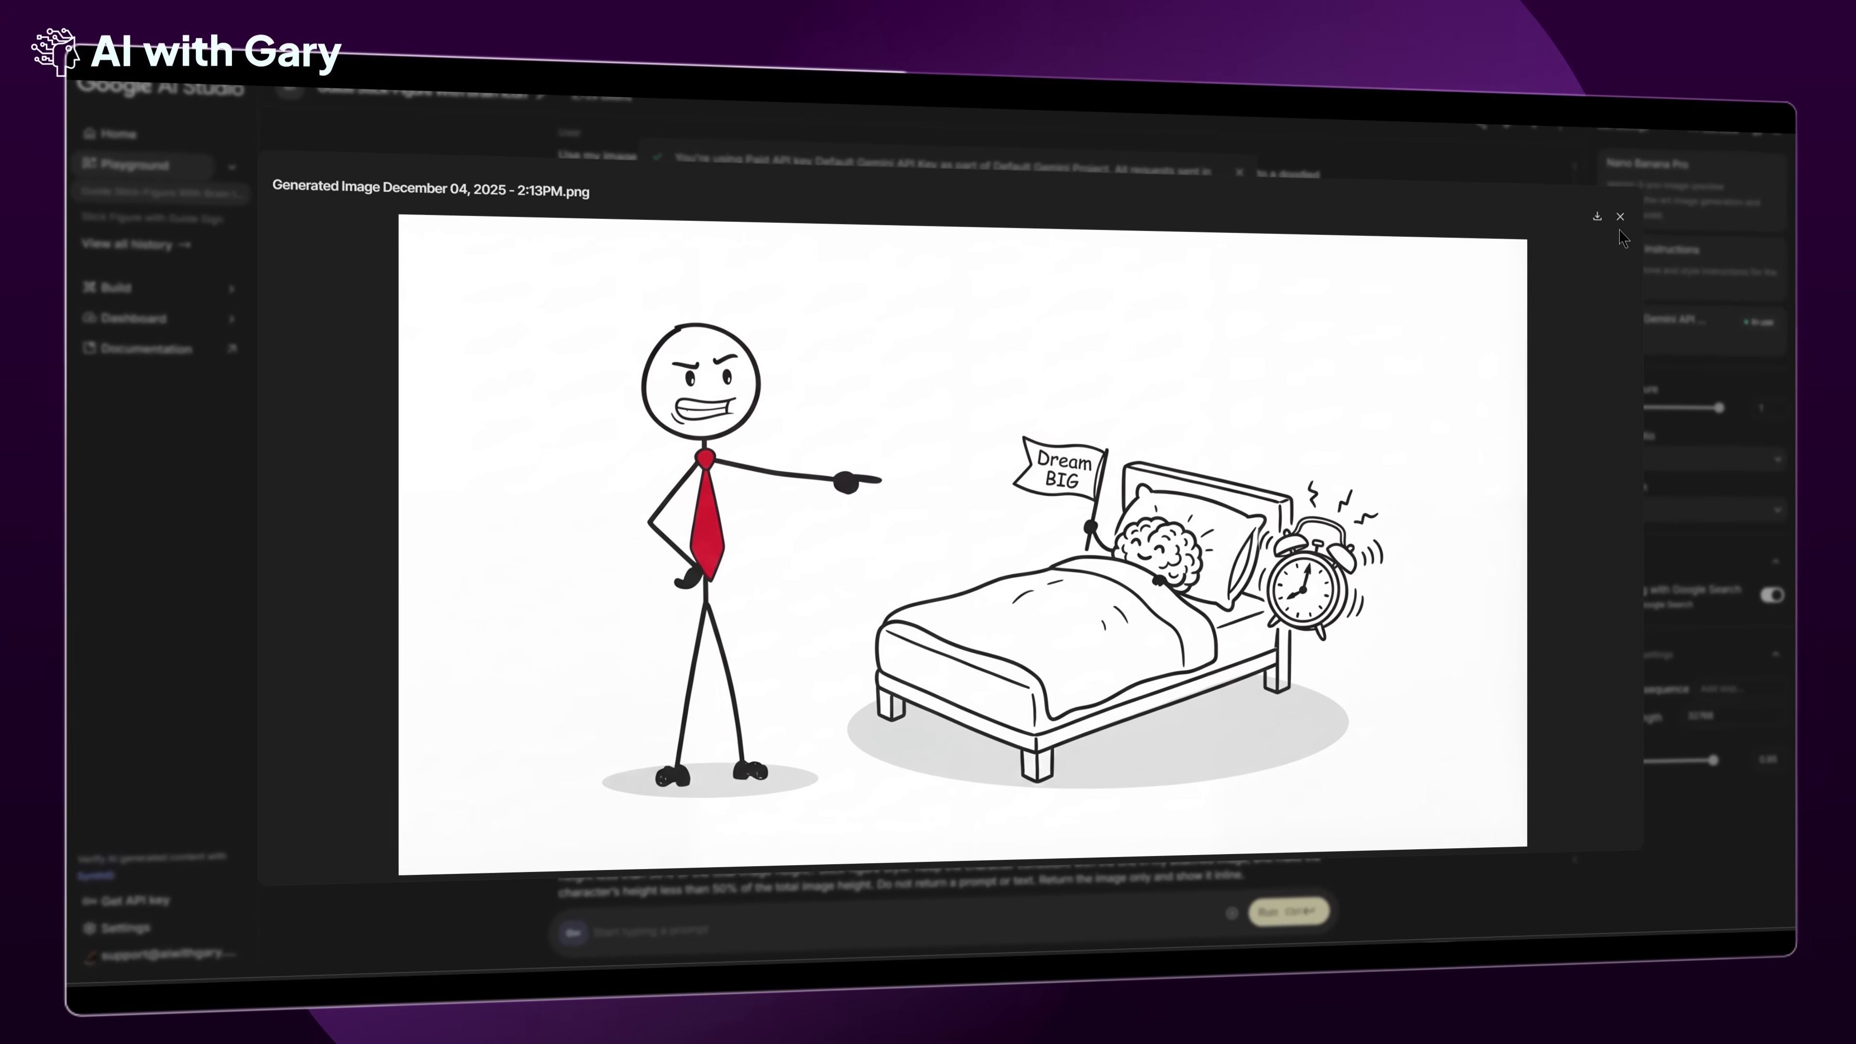
key("Escape")
scroll(1454, 332, "down", 10)
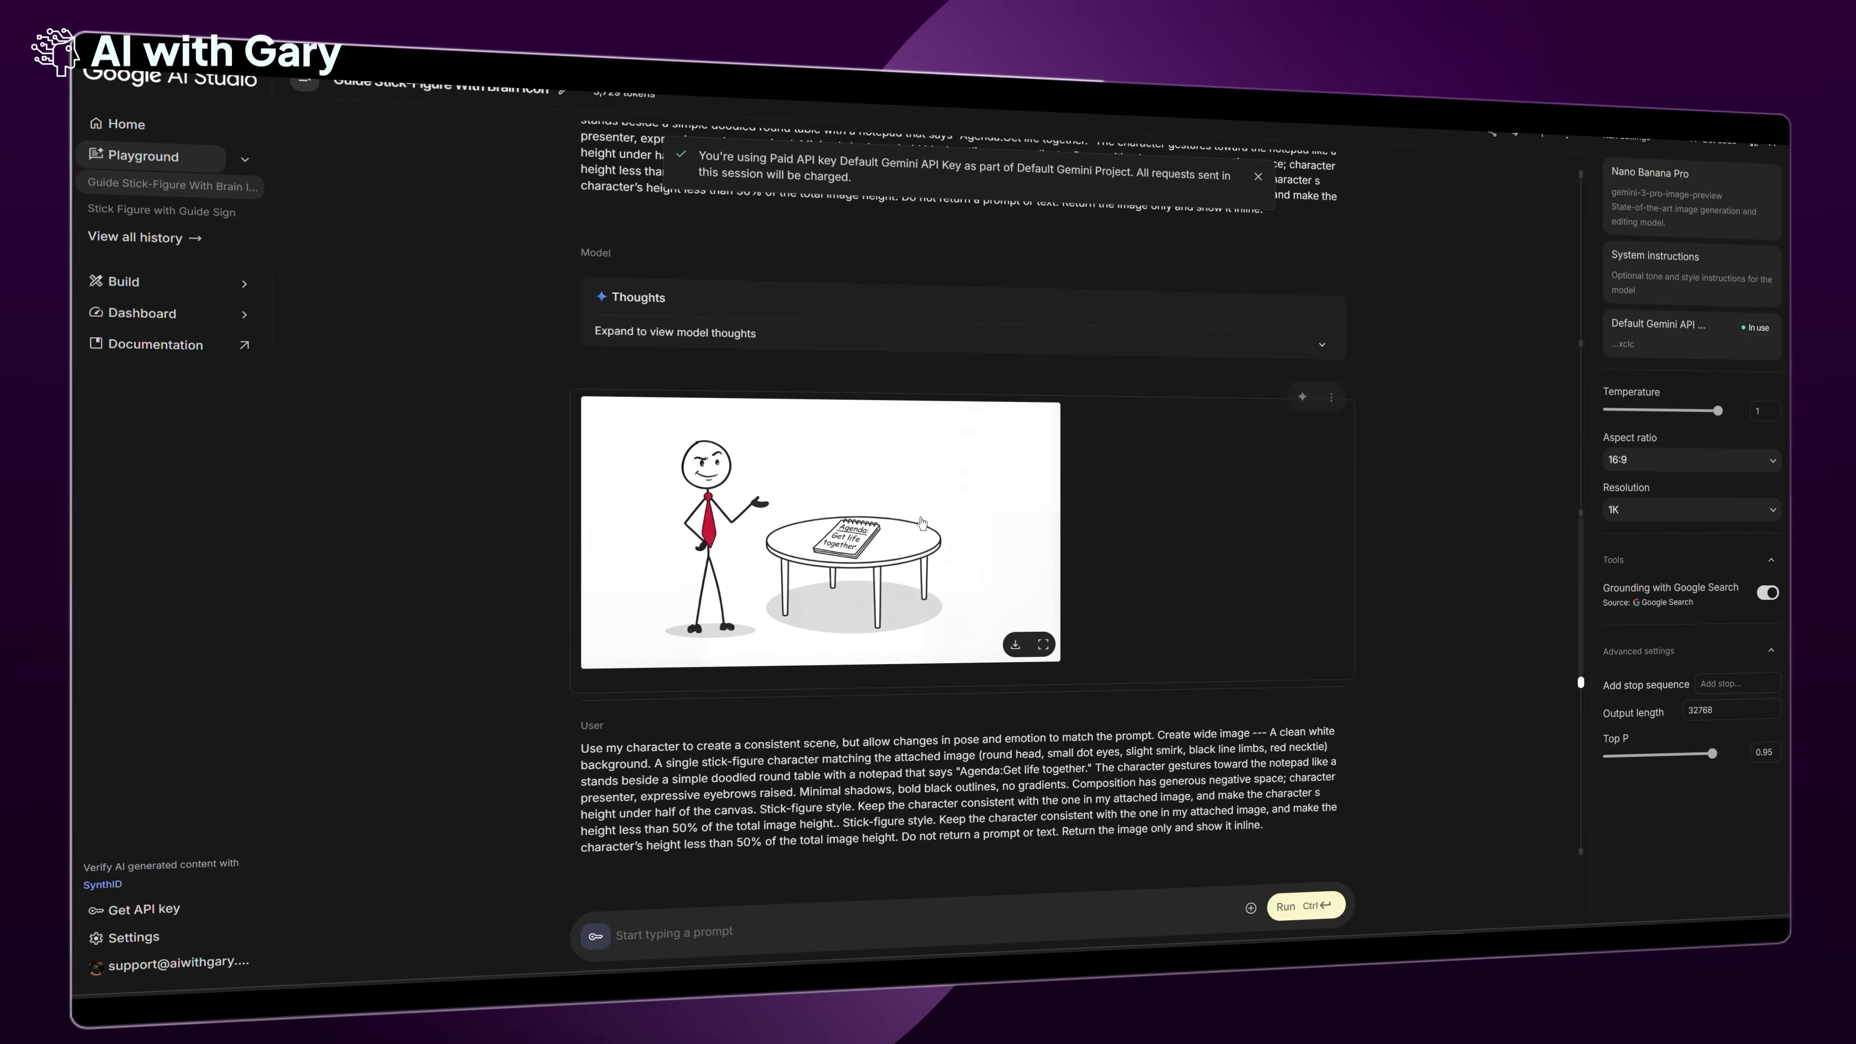
left_click(916, 525)
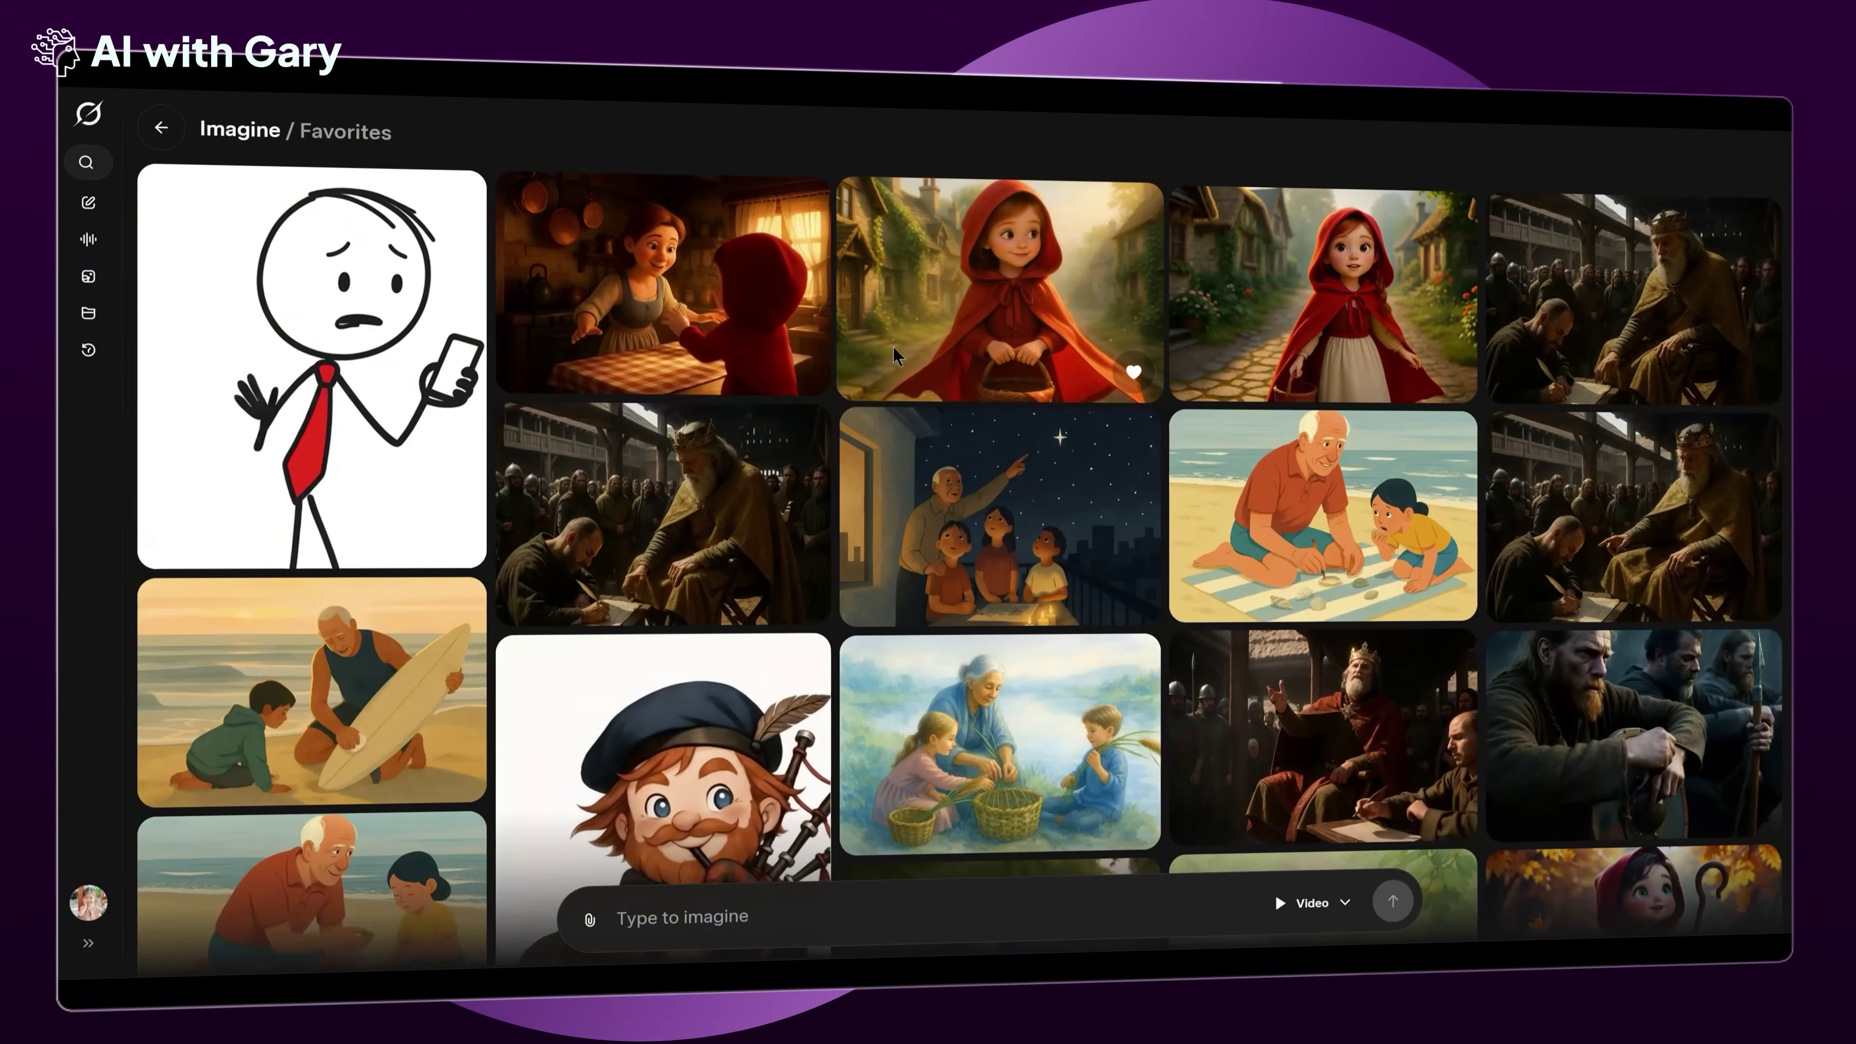
left_click(314, 366)
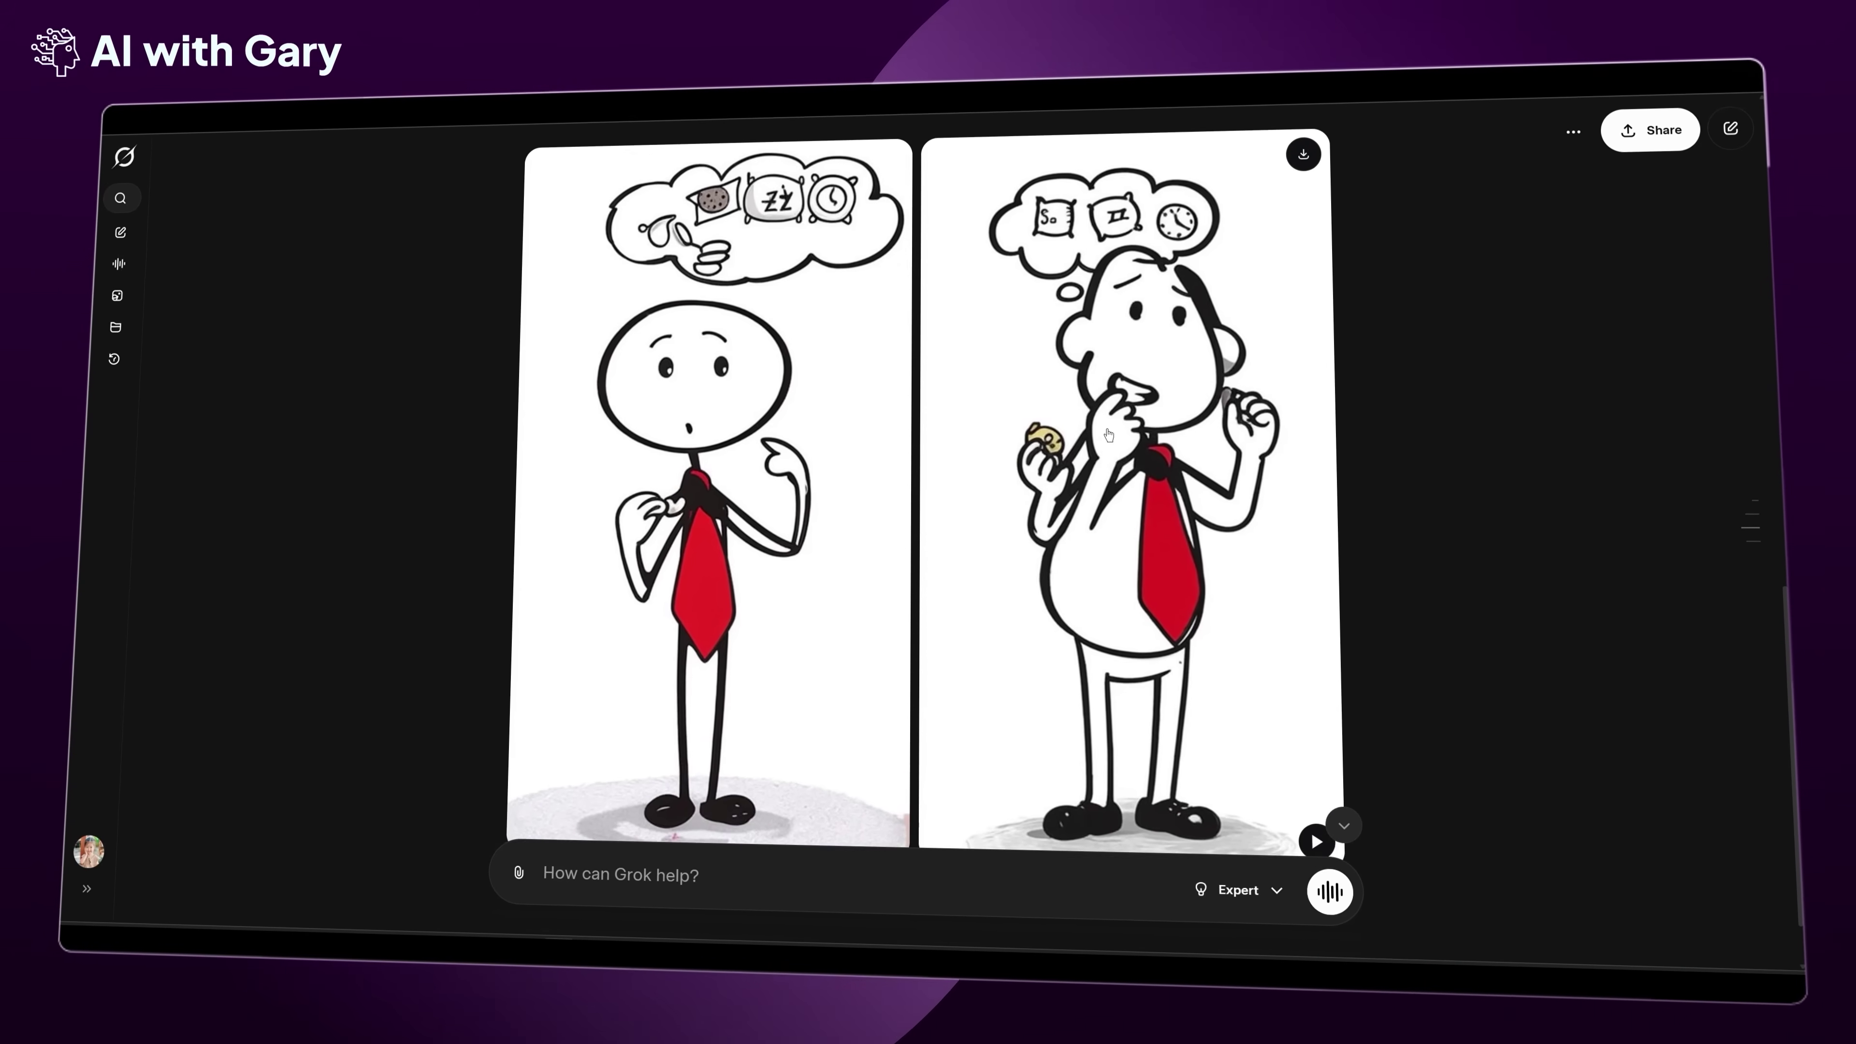
Enlarge the thin stickman image in Grok's viewer, then step to the round-bodied red-tie figure
left_click(774, 446)
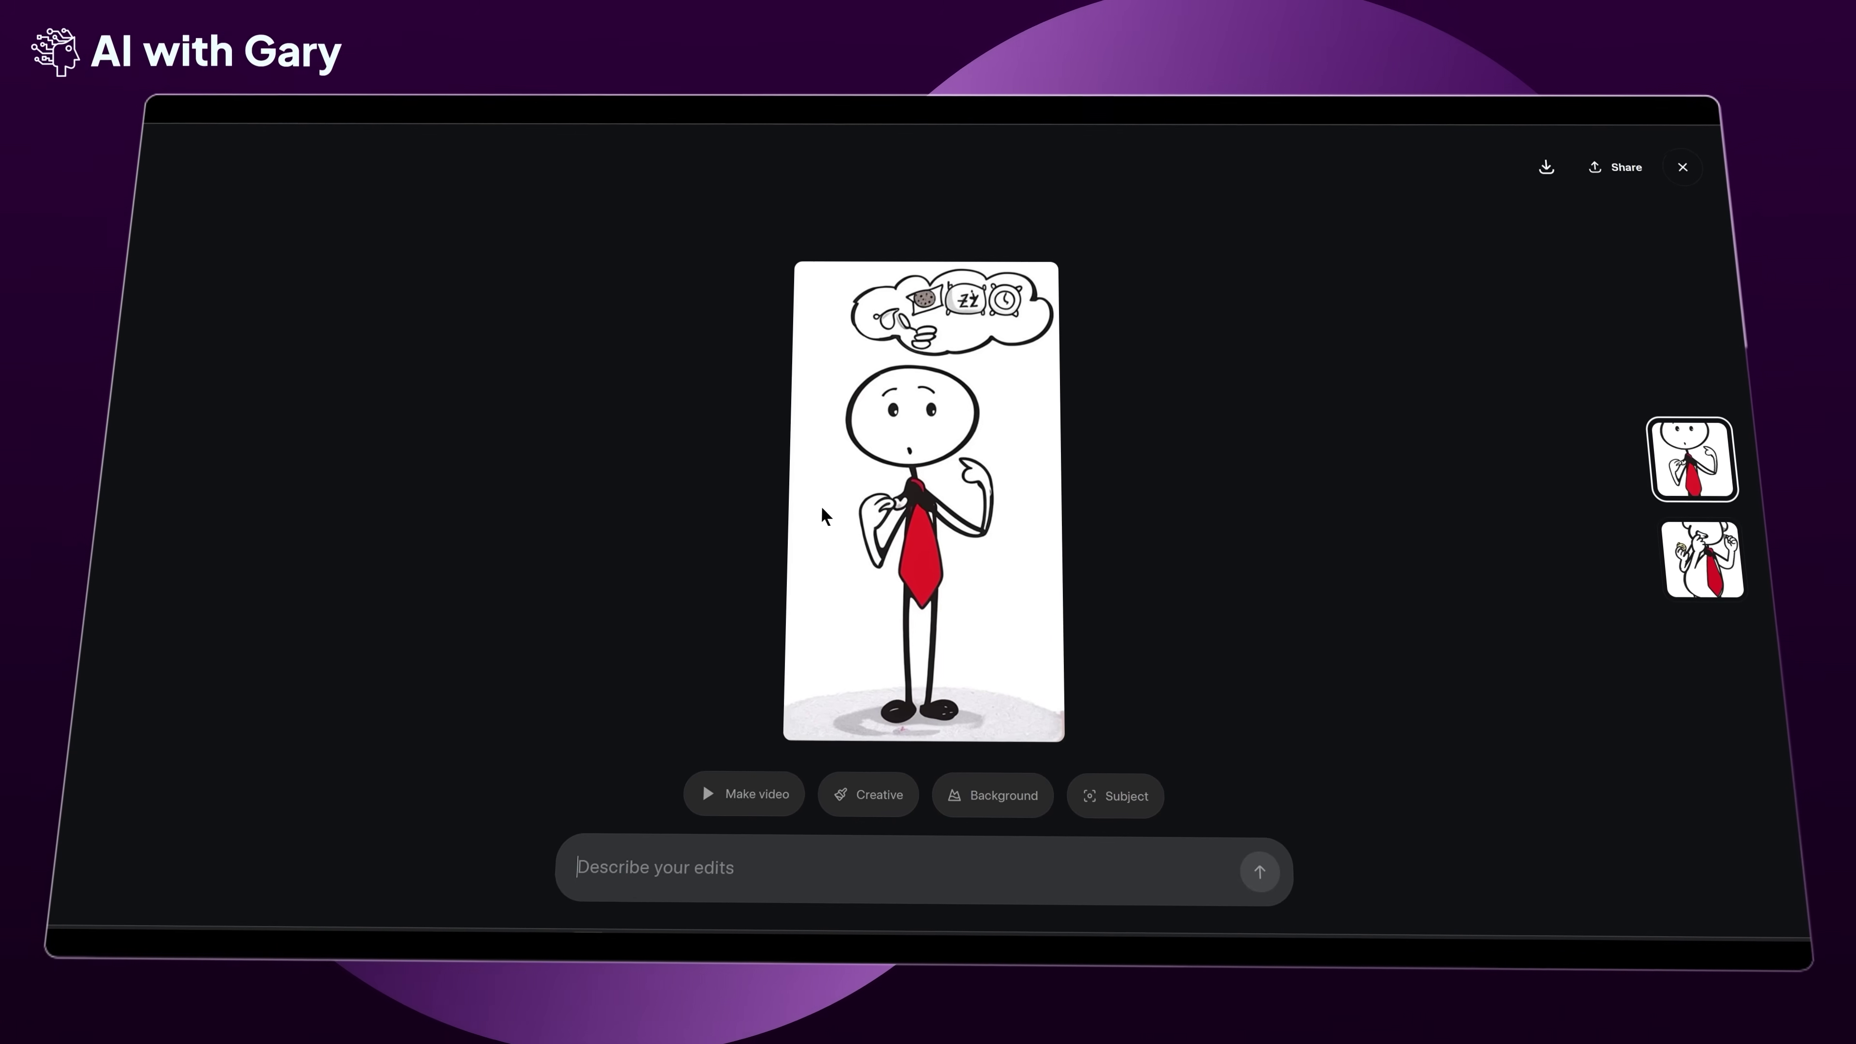
key("Down")
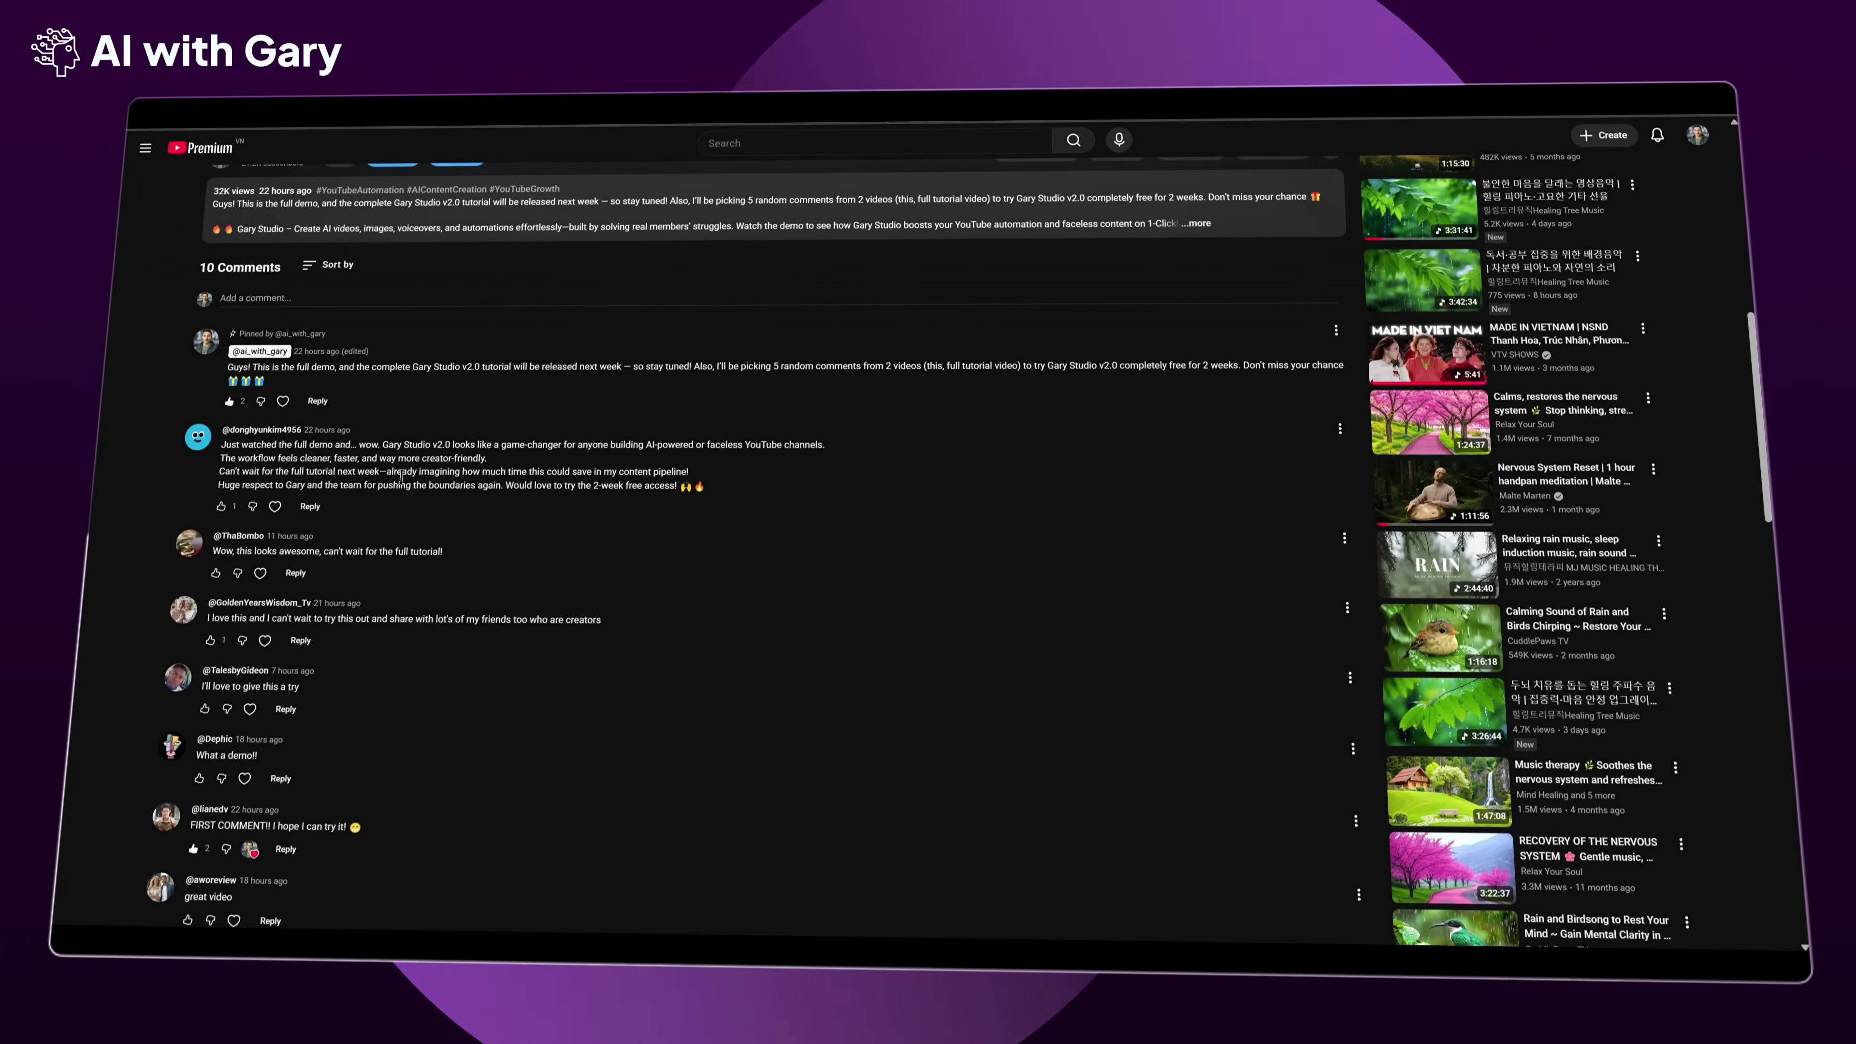
triple_click(526, 367)
left_click(527, 409)
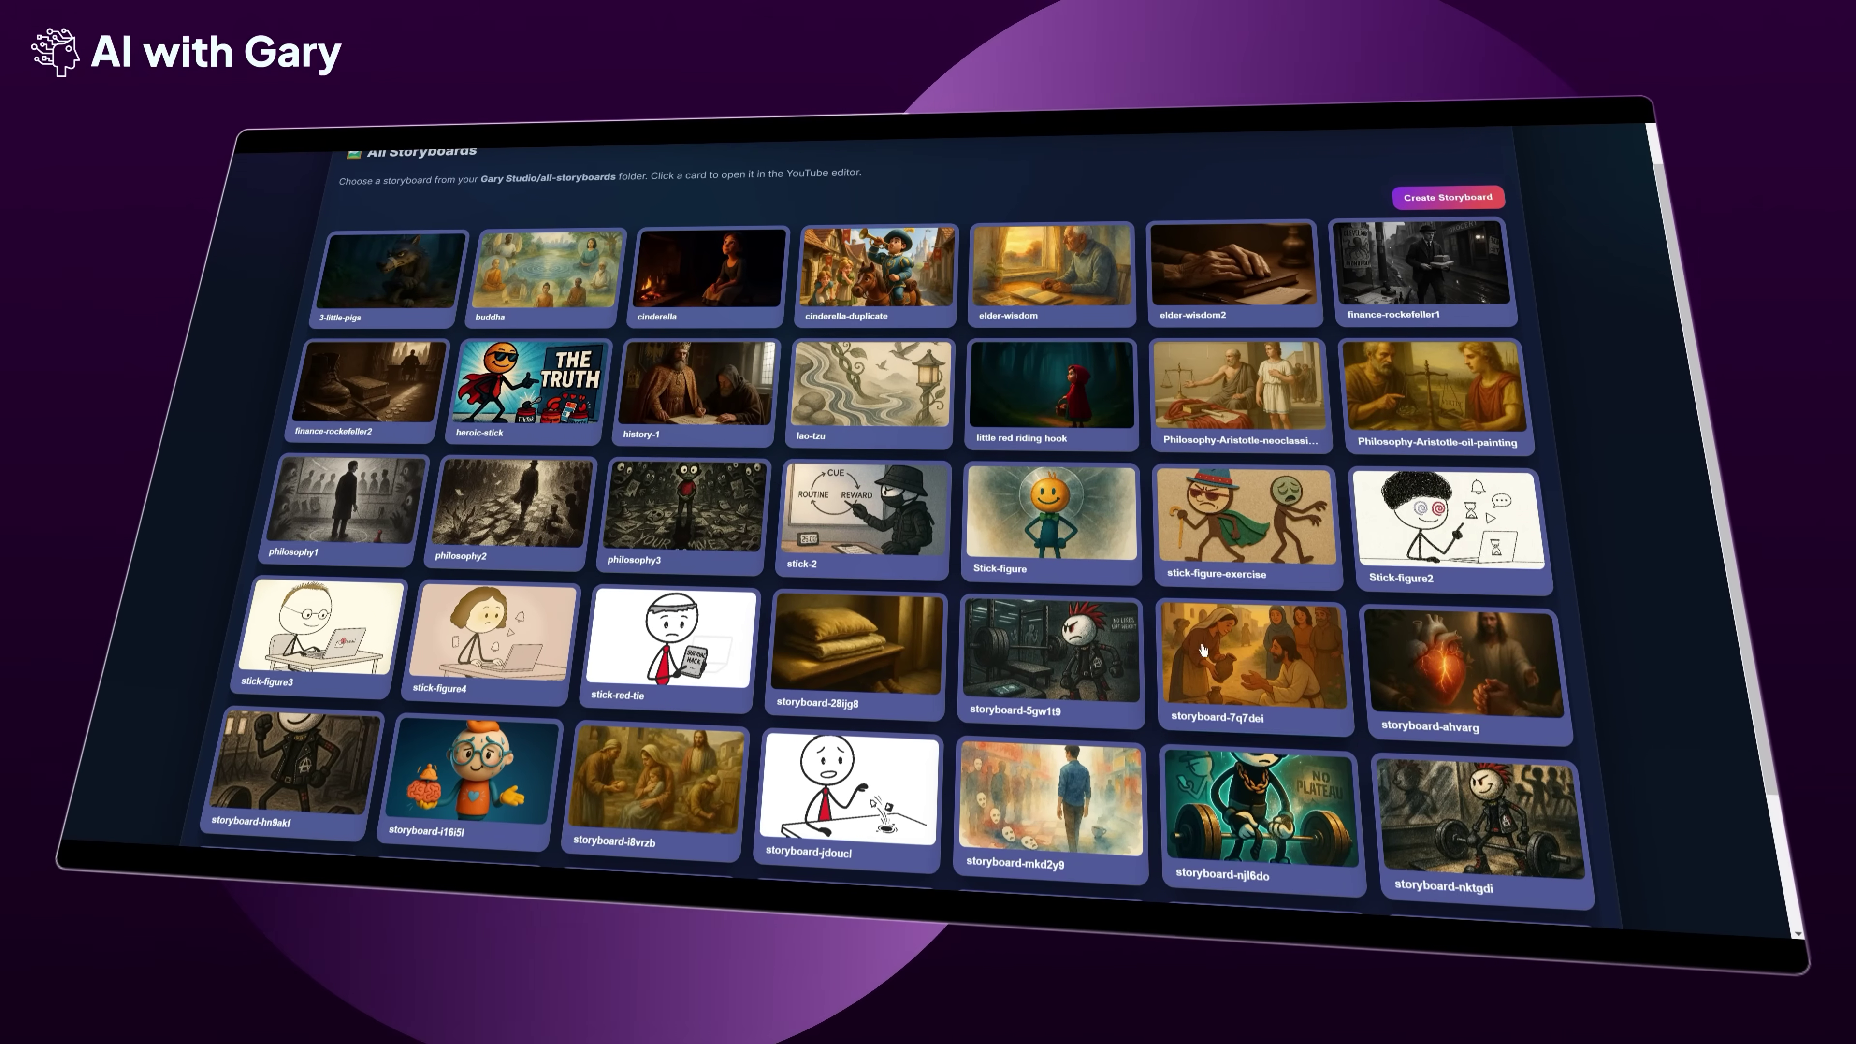
Open a storyboard in the scene editor and glance at, then close, its After Effects render settings
scroll(1203, 649, "down", 2)
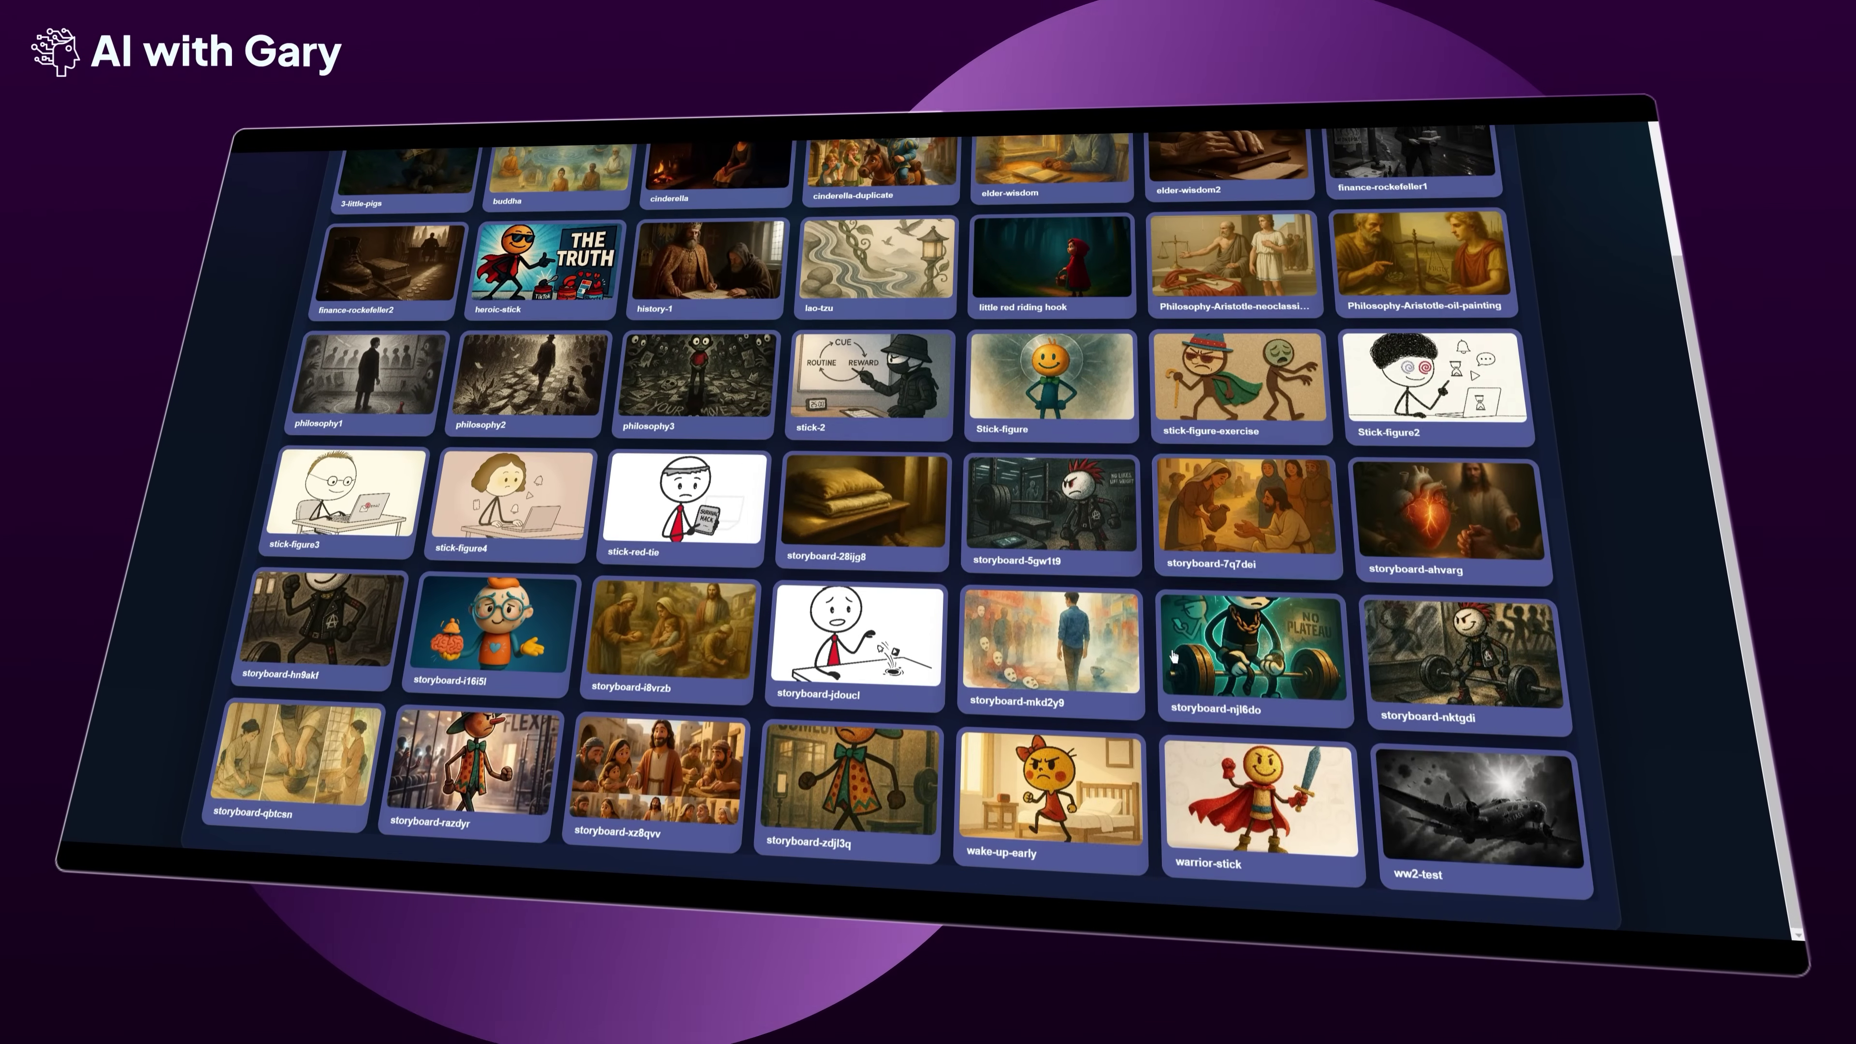
scroll(659, 436, "up", 5)
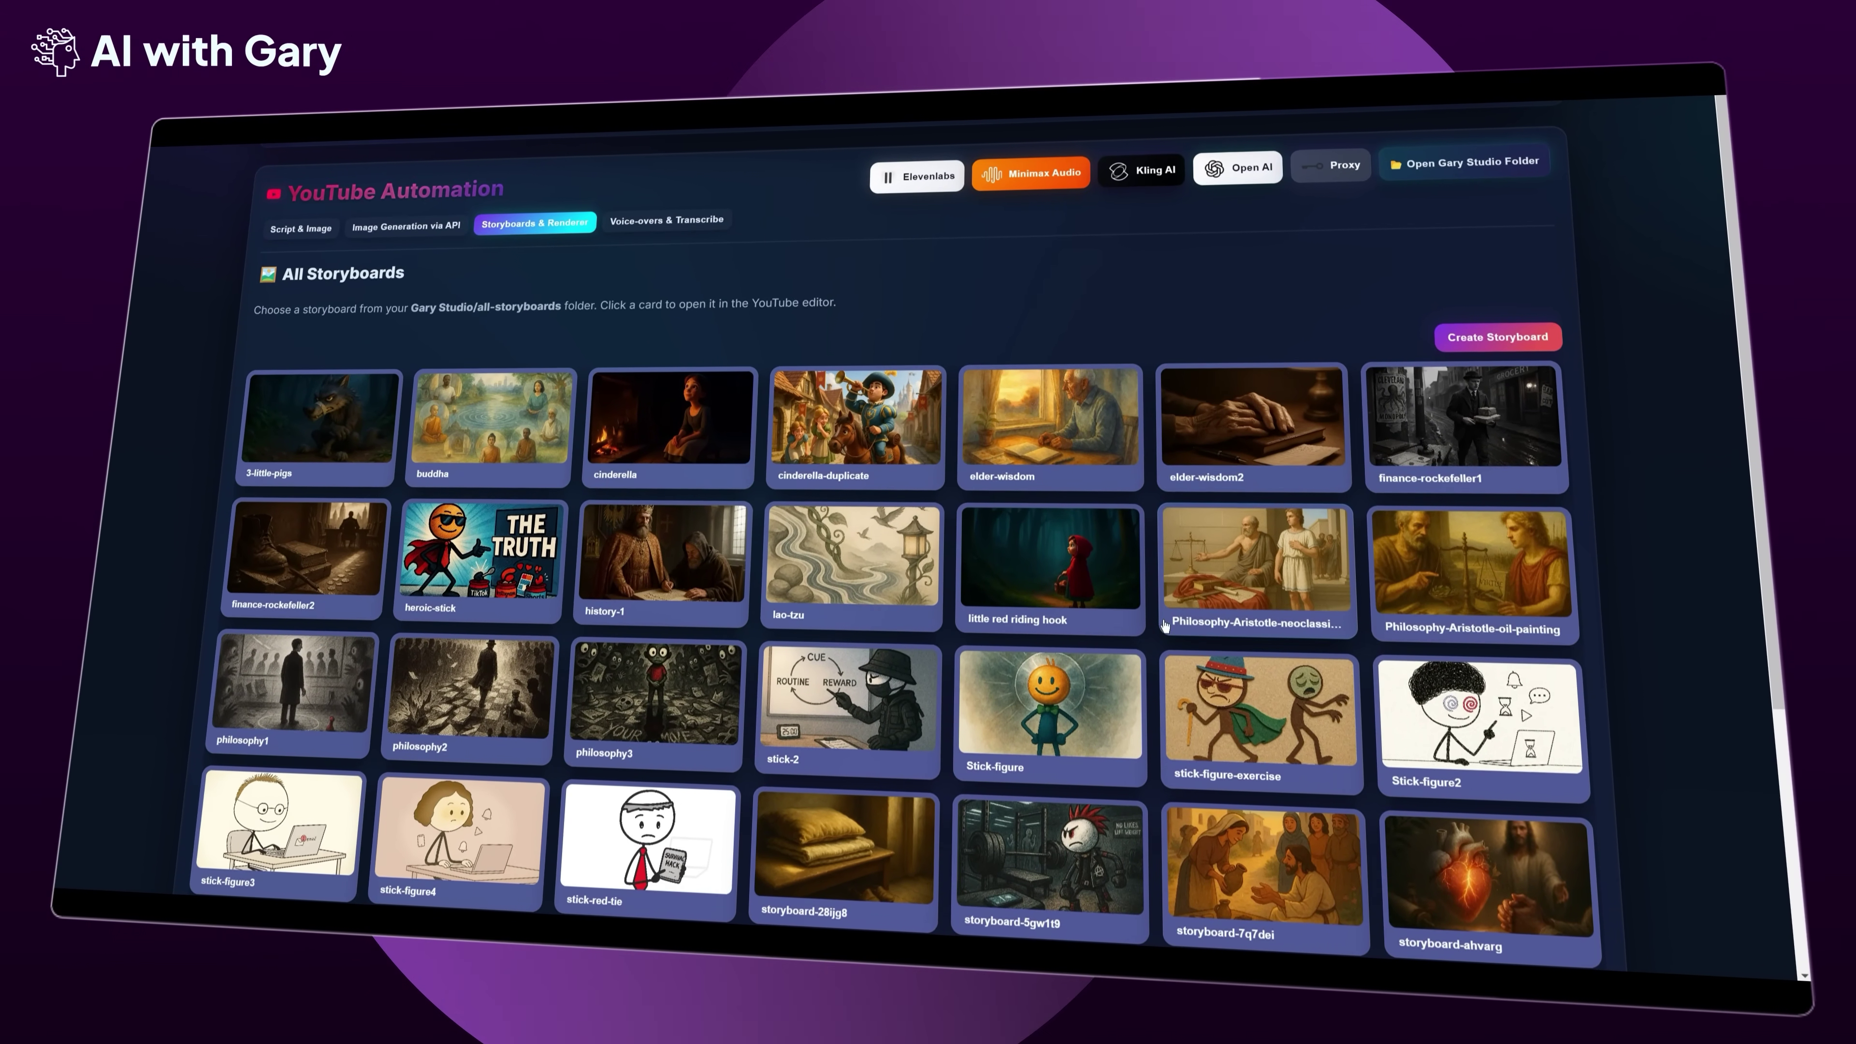
left_click(1242, 657)
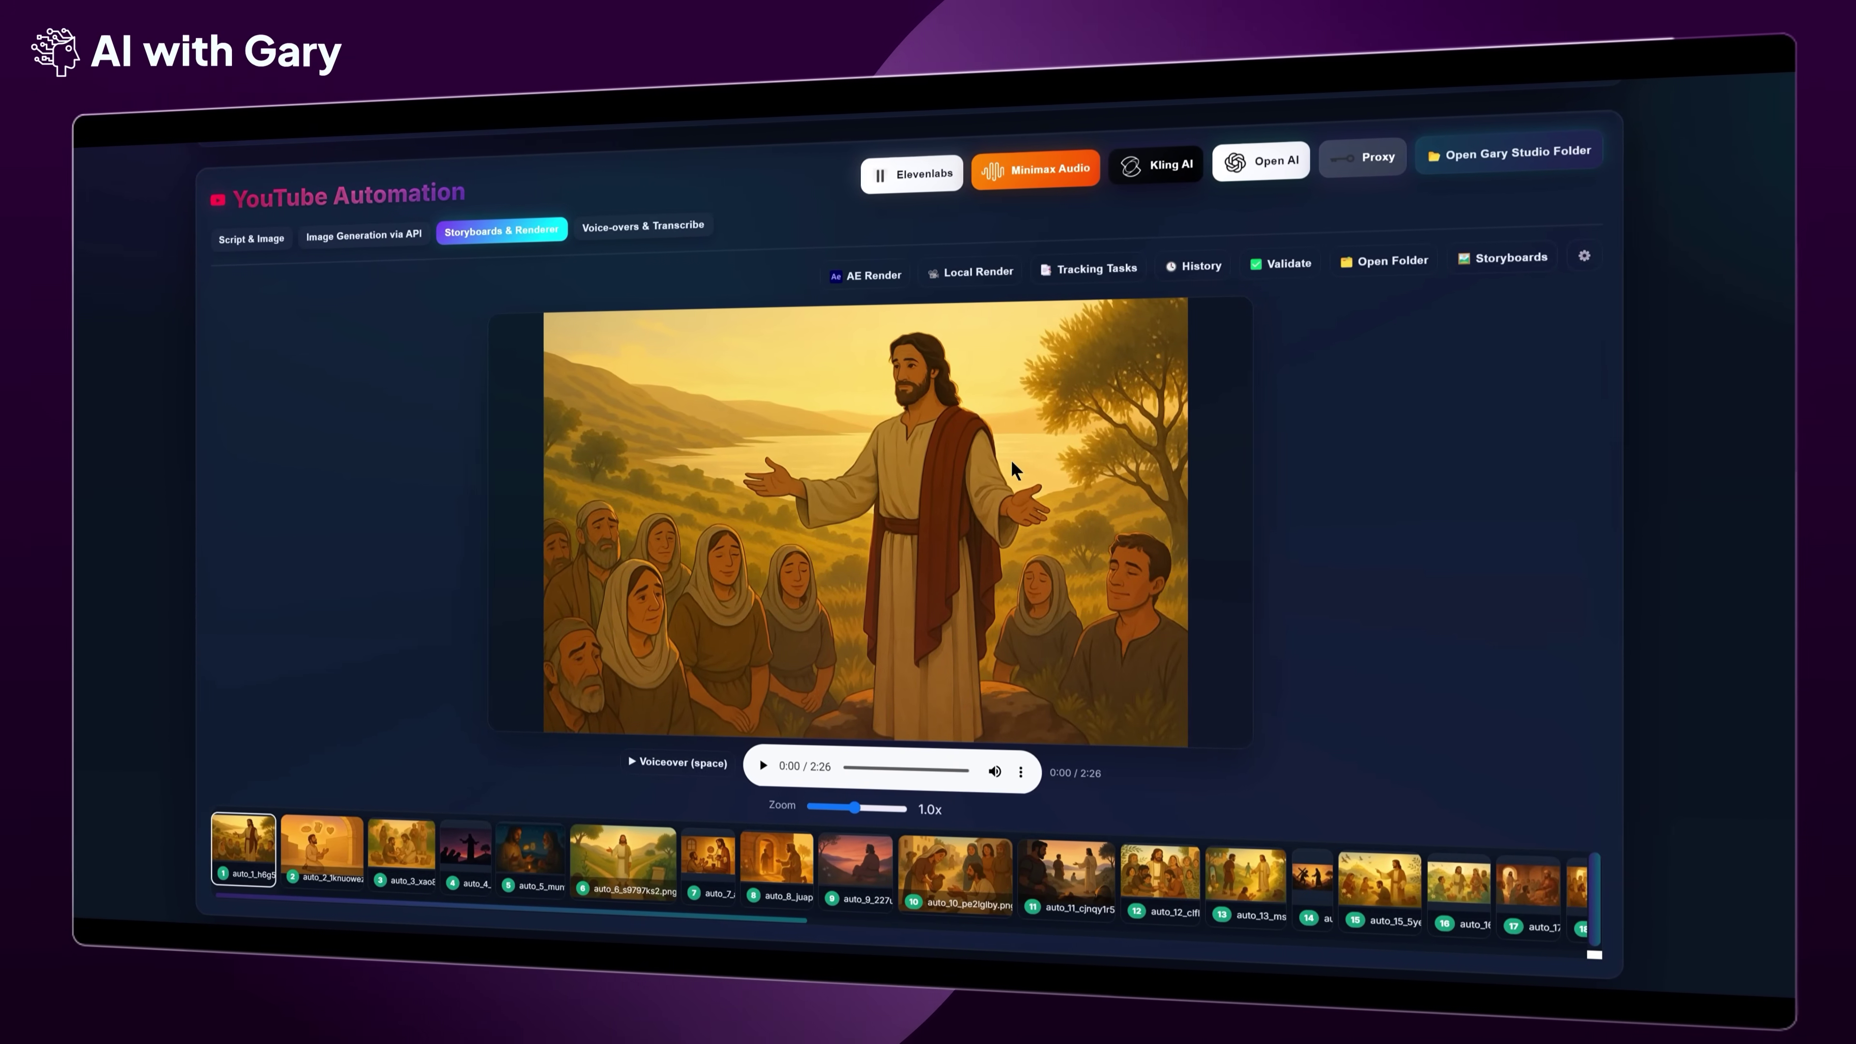
left_click(865, 275)
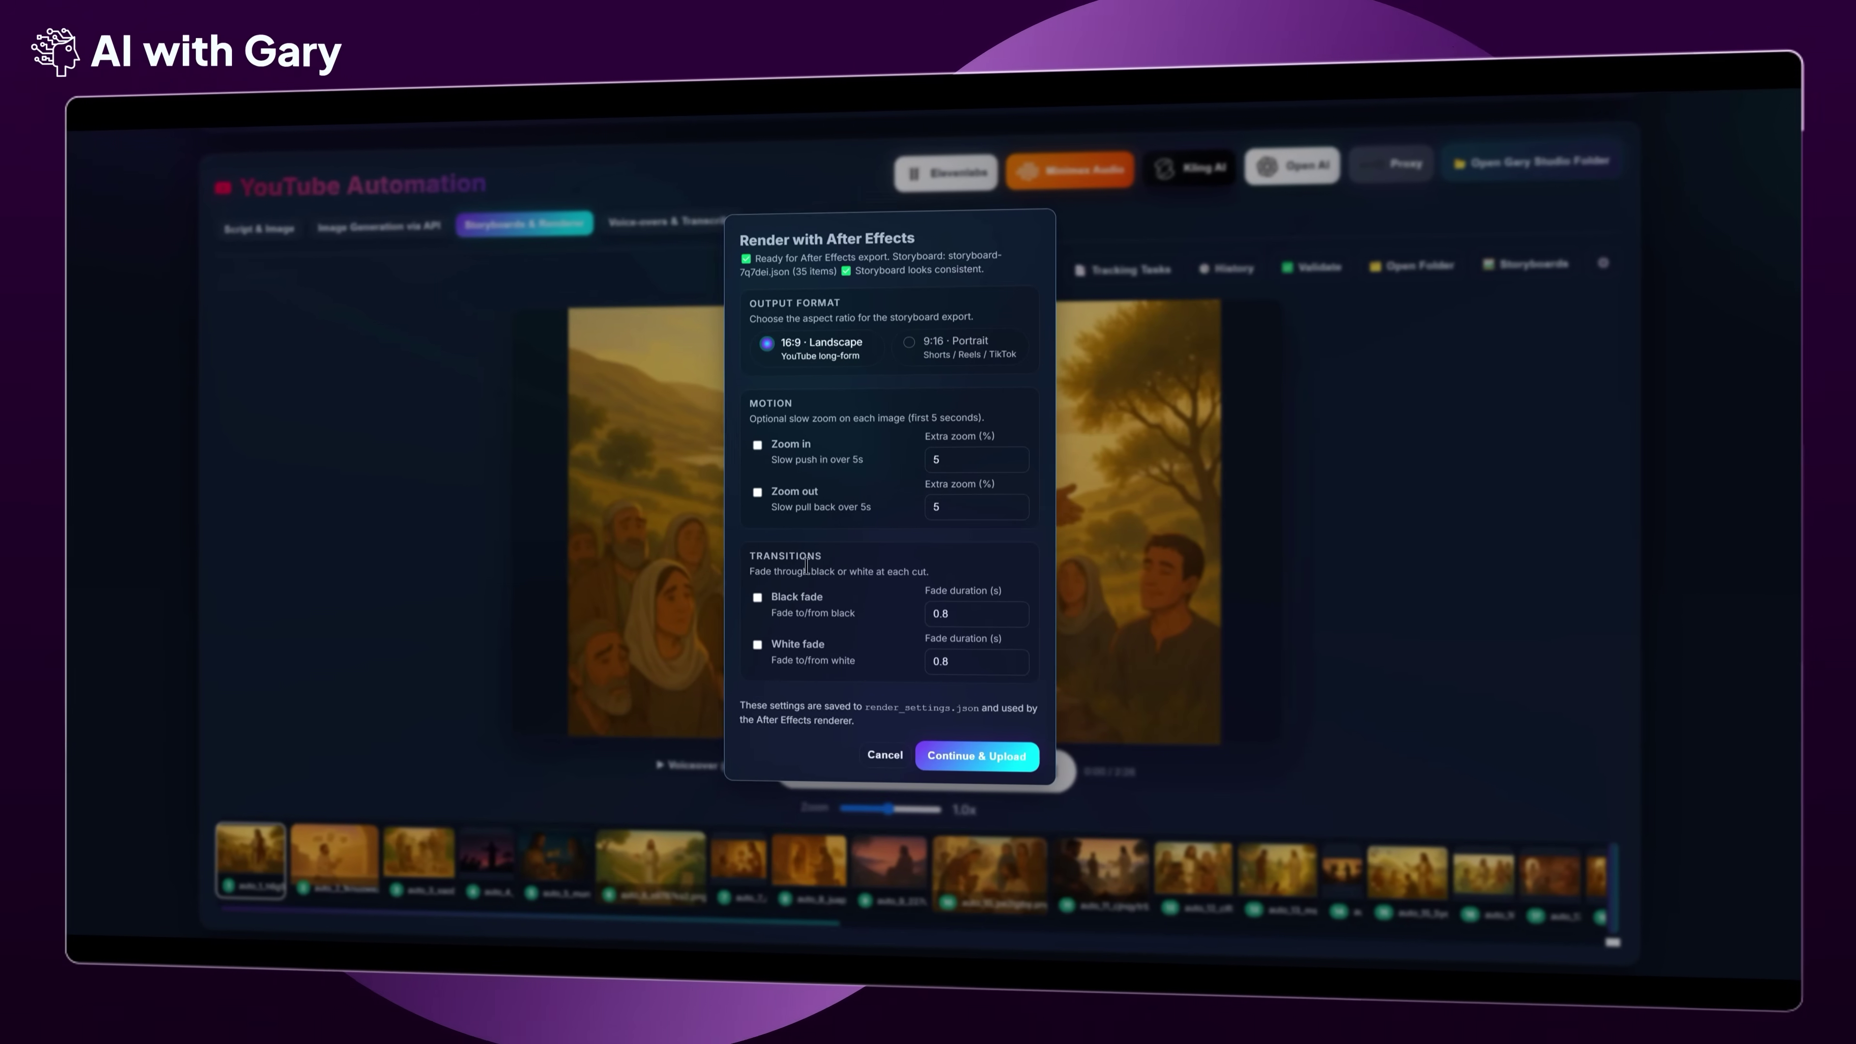
left_click(966, 756)
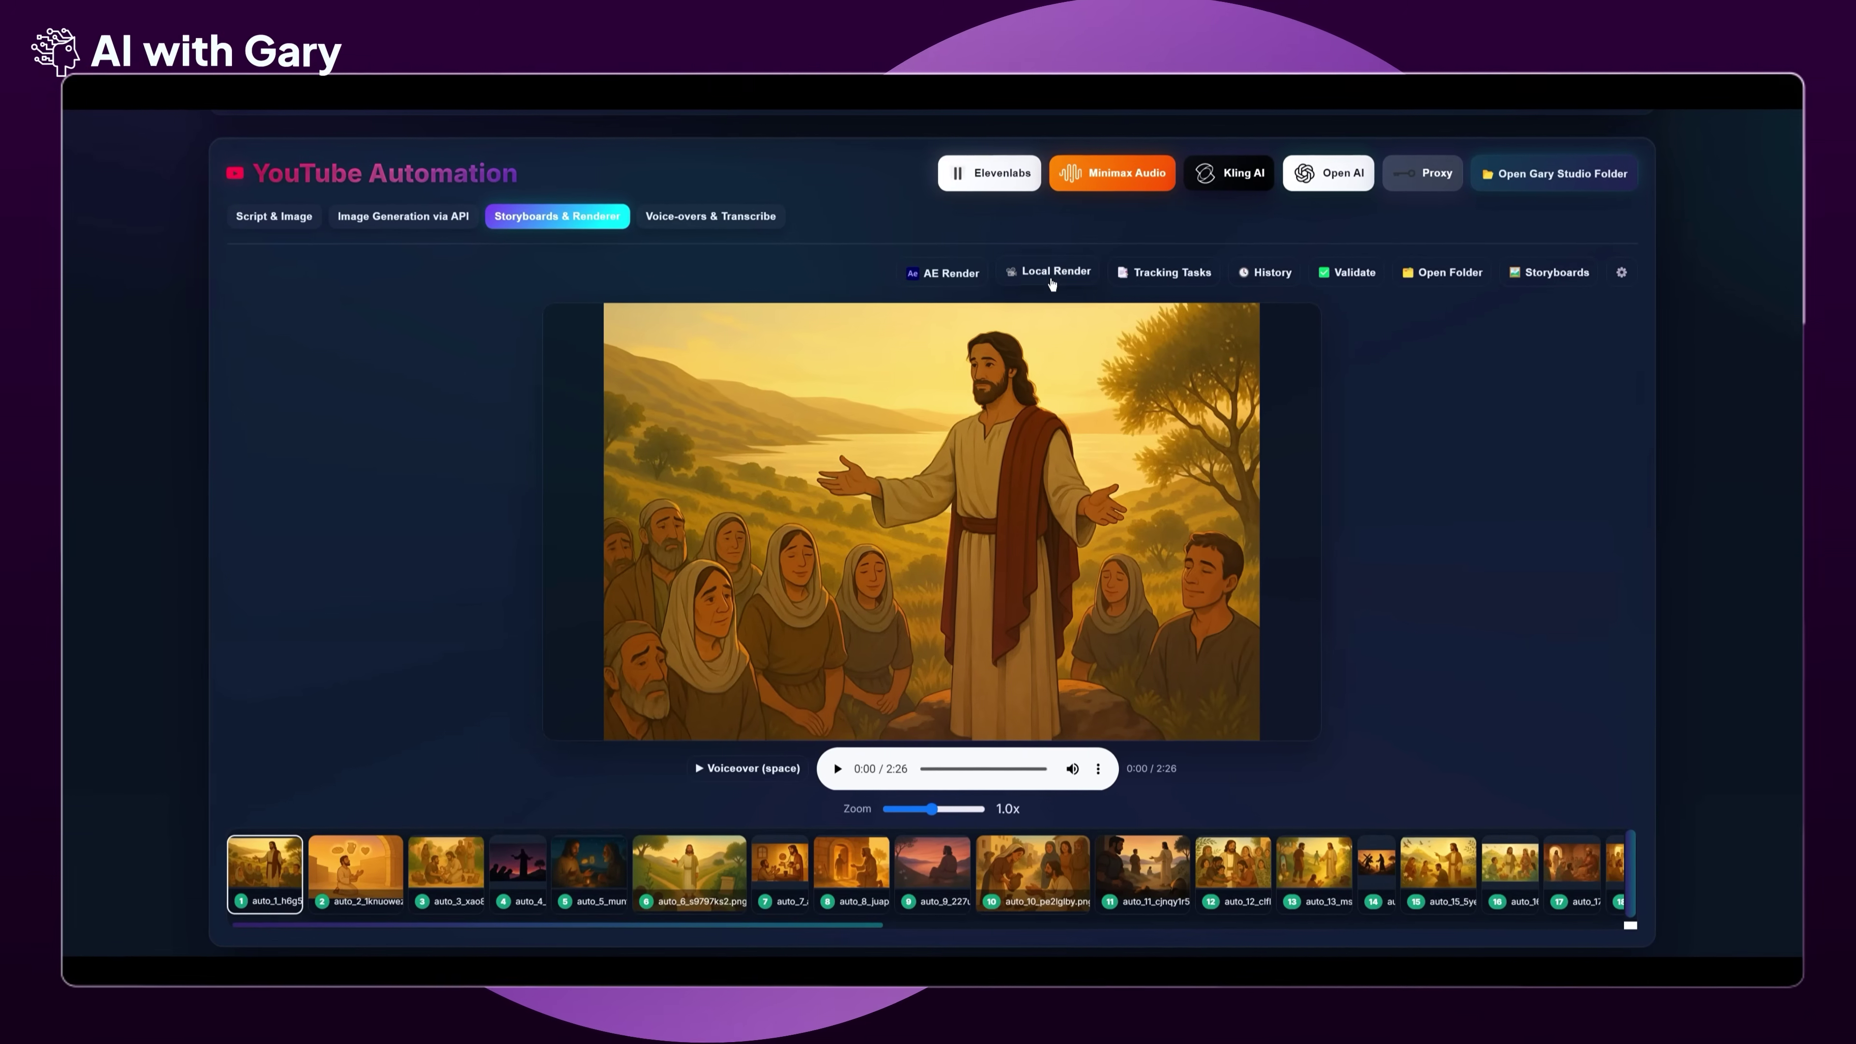
Open the storyboard-jdoucl stick-figure storyboard from the Storyboards grid
left_click(1041, 272)
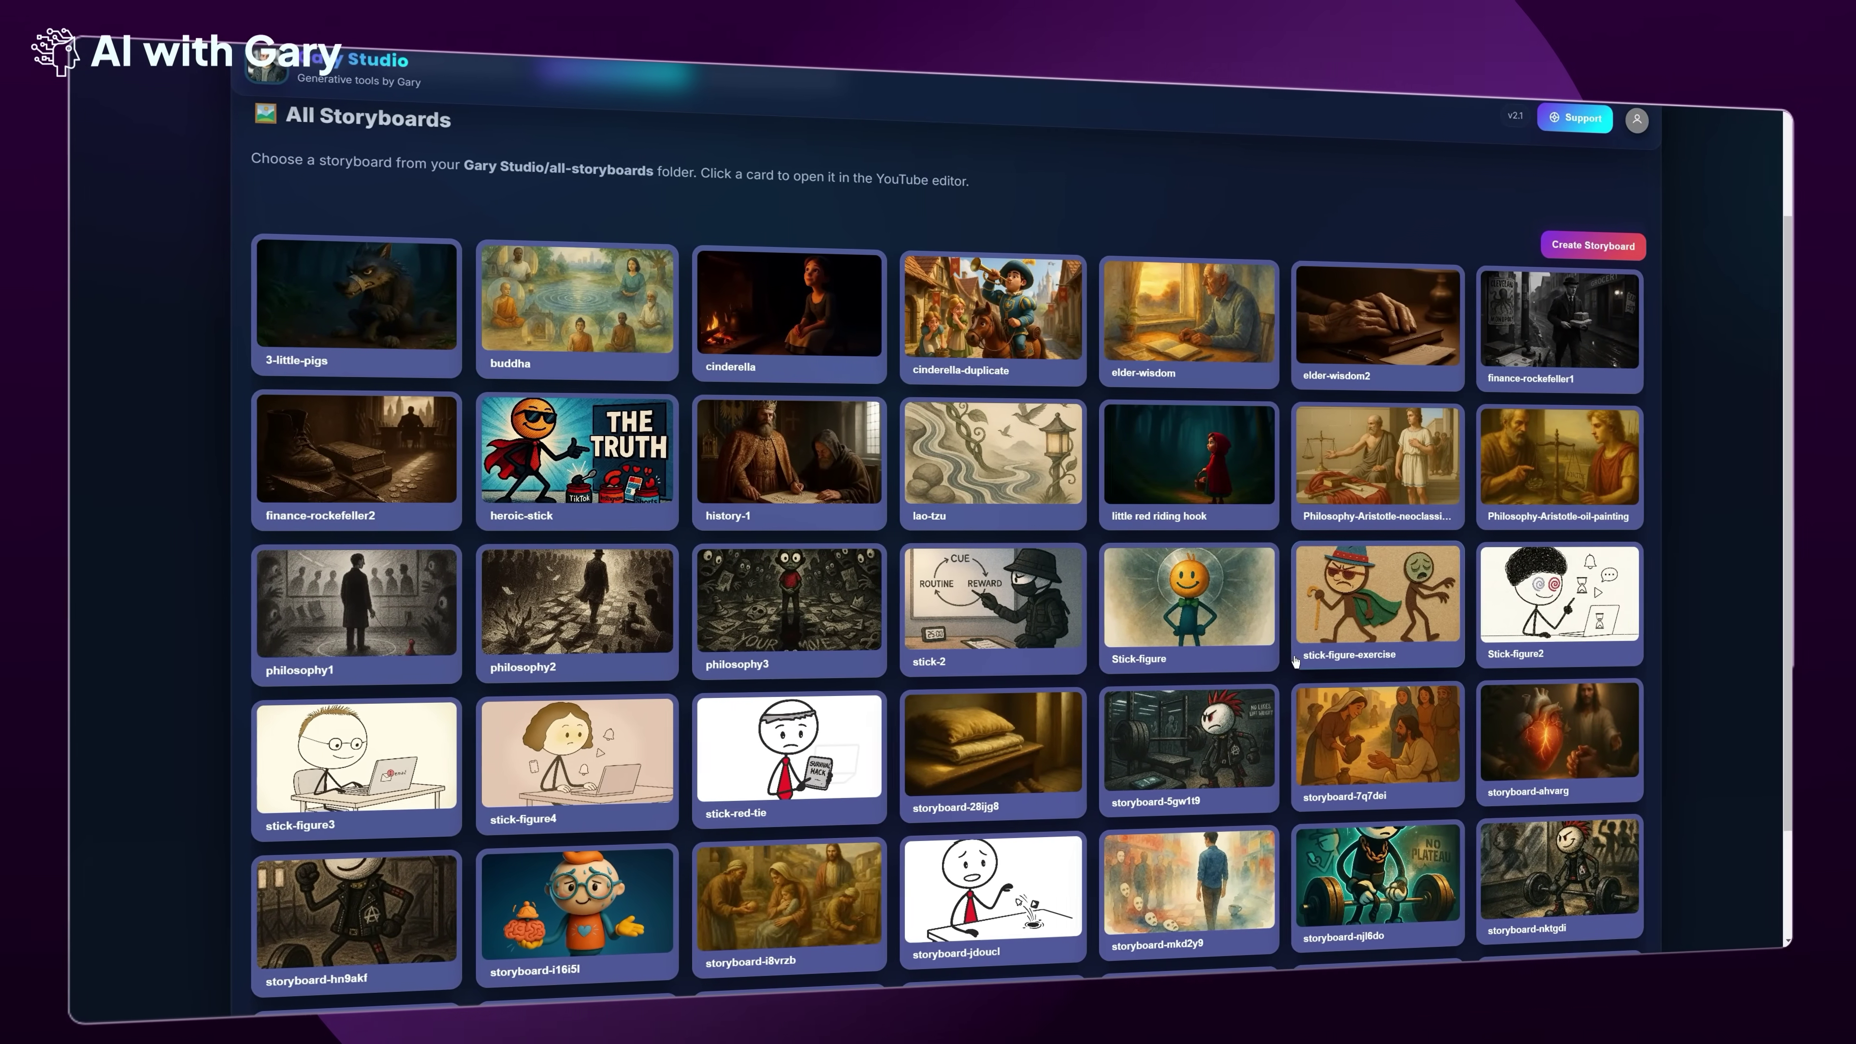
scroll(1122, 669, "down", 1)
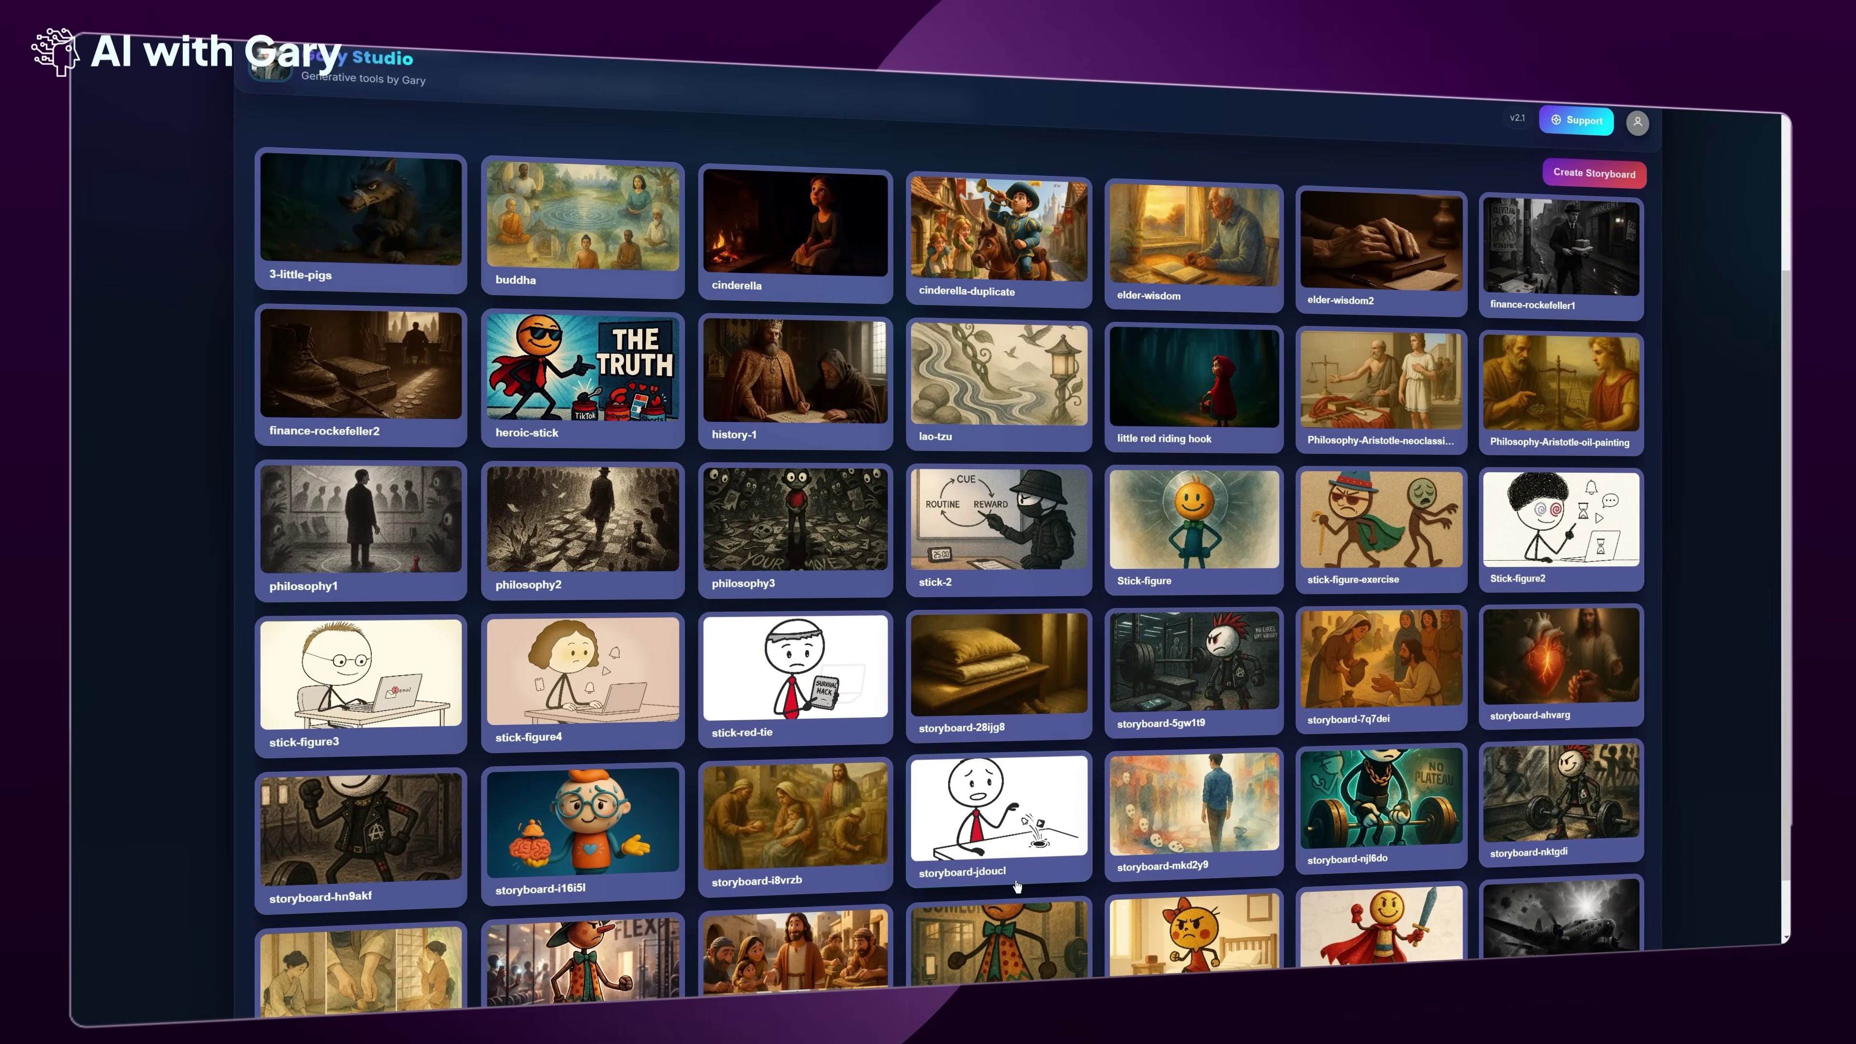
left_click(935, 826)
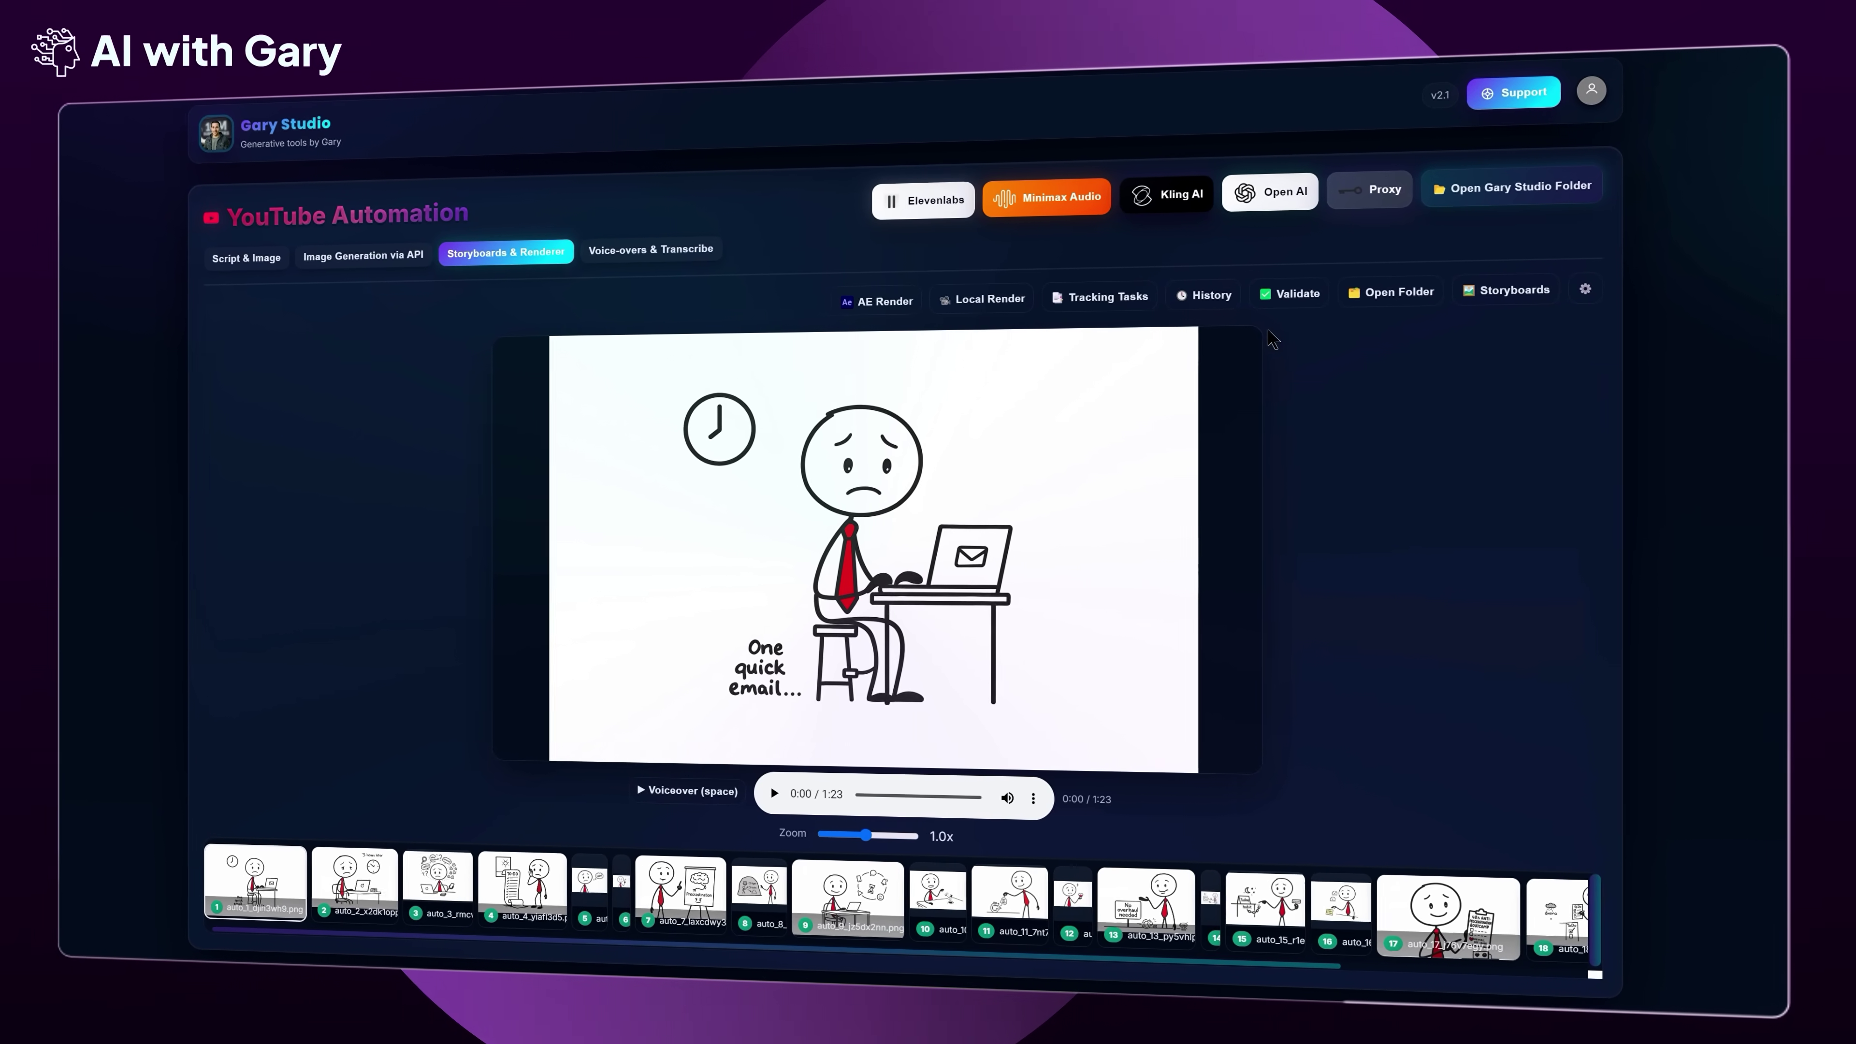
Validate storyboard-jdoucl as consistent, then look over the Local Render options
left_click(1301, 295)
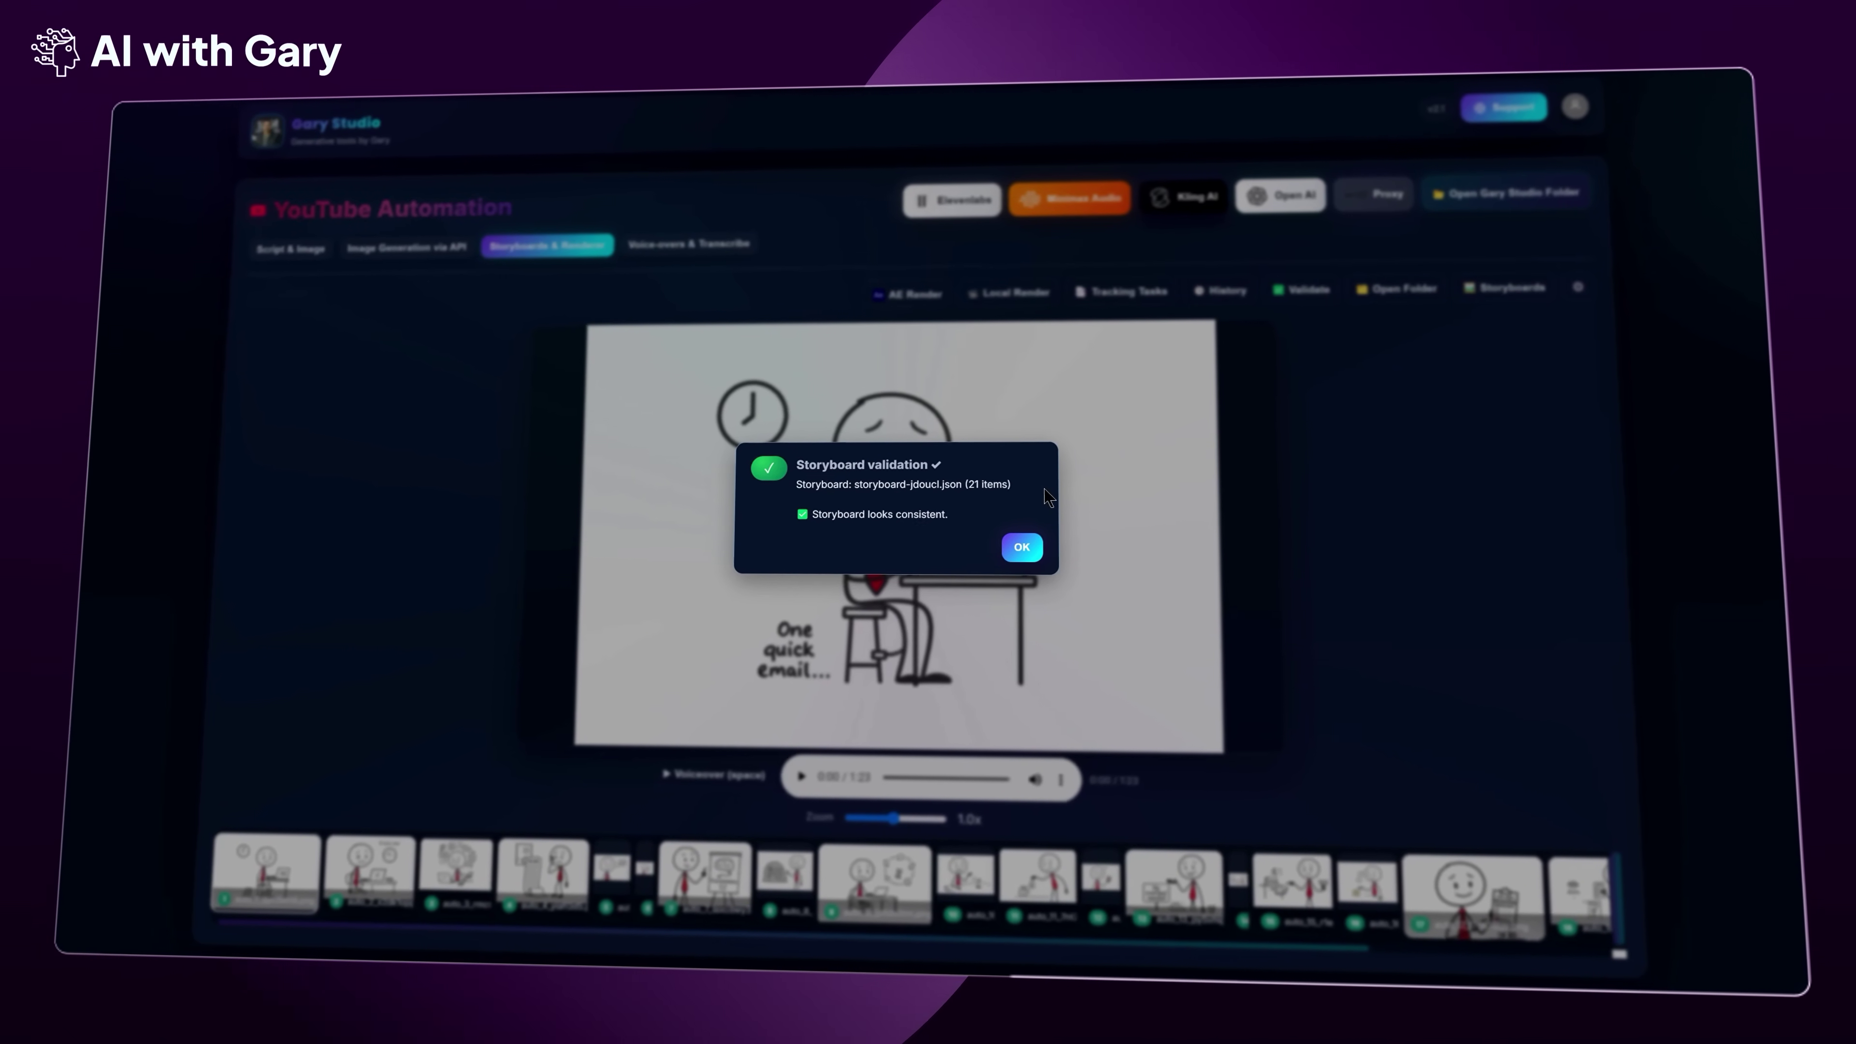
left_click(1012, 550)
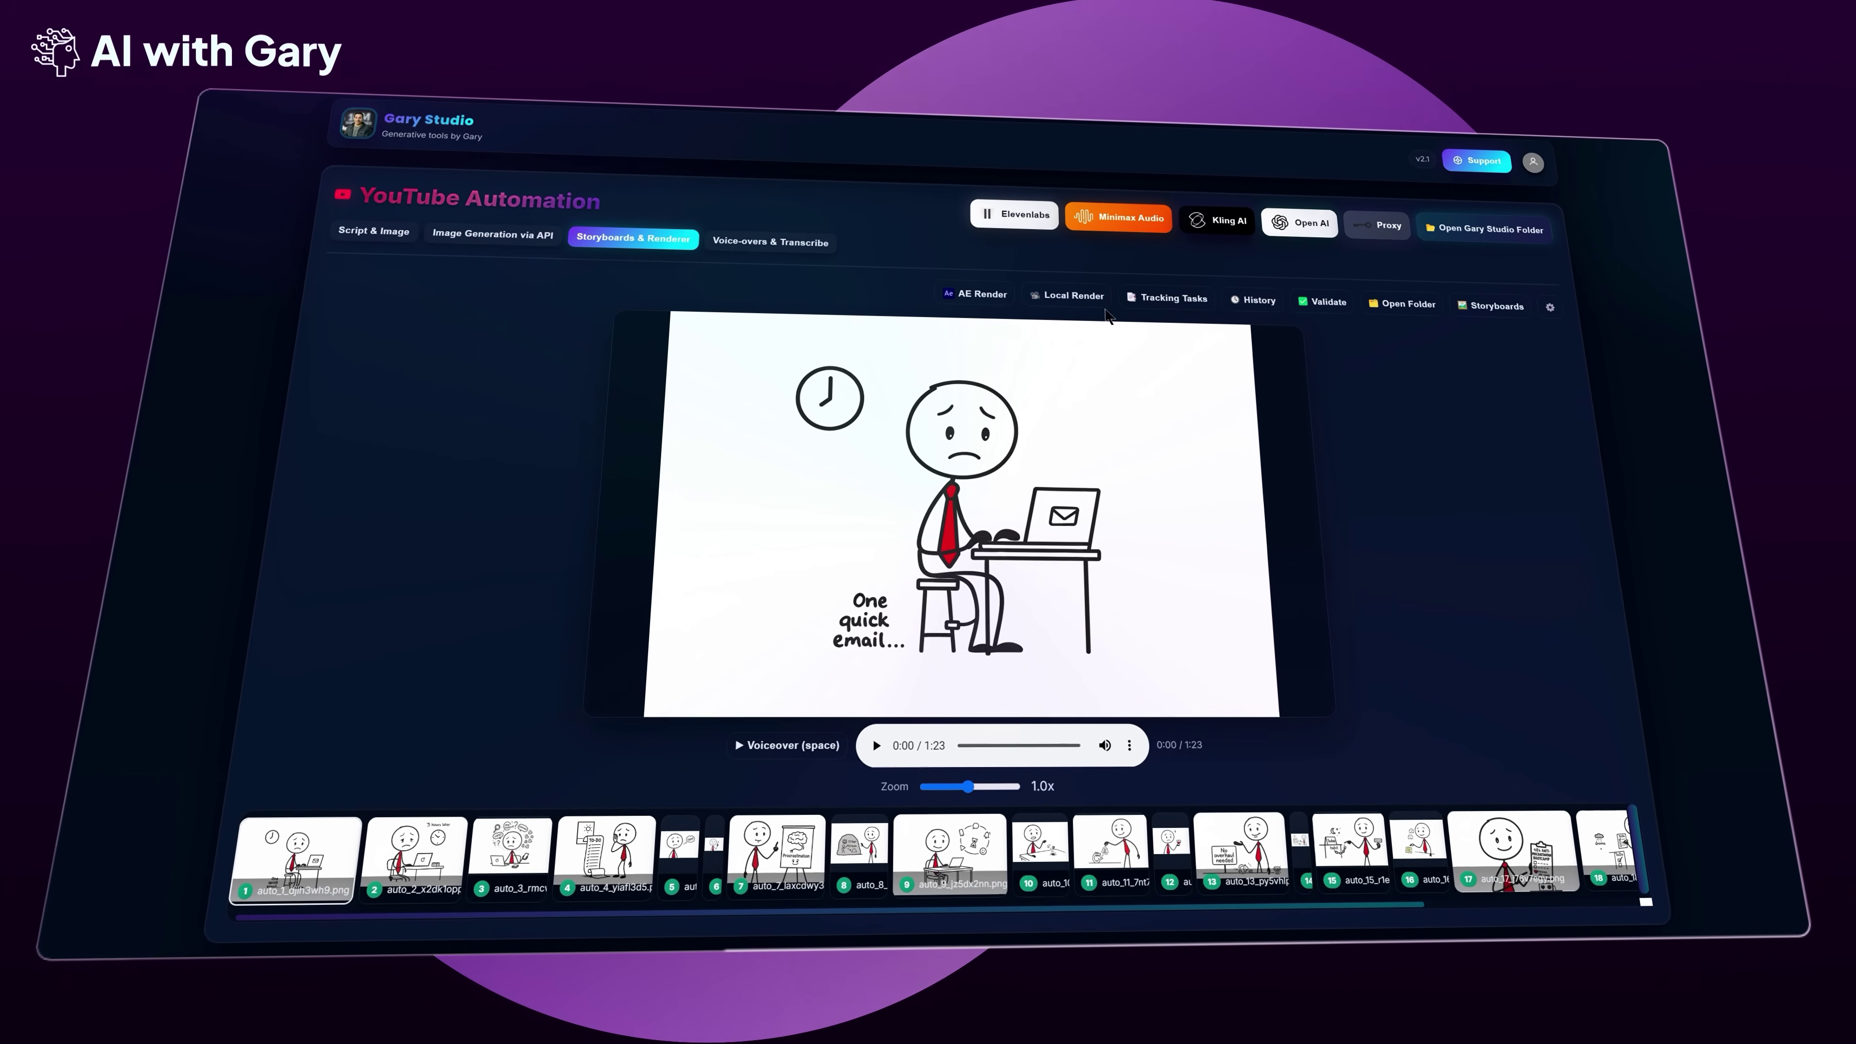
left_click(1068, 294)
left_click(866, 700)
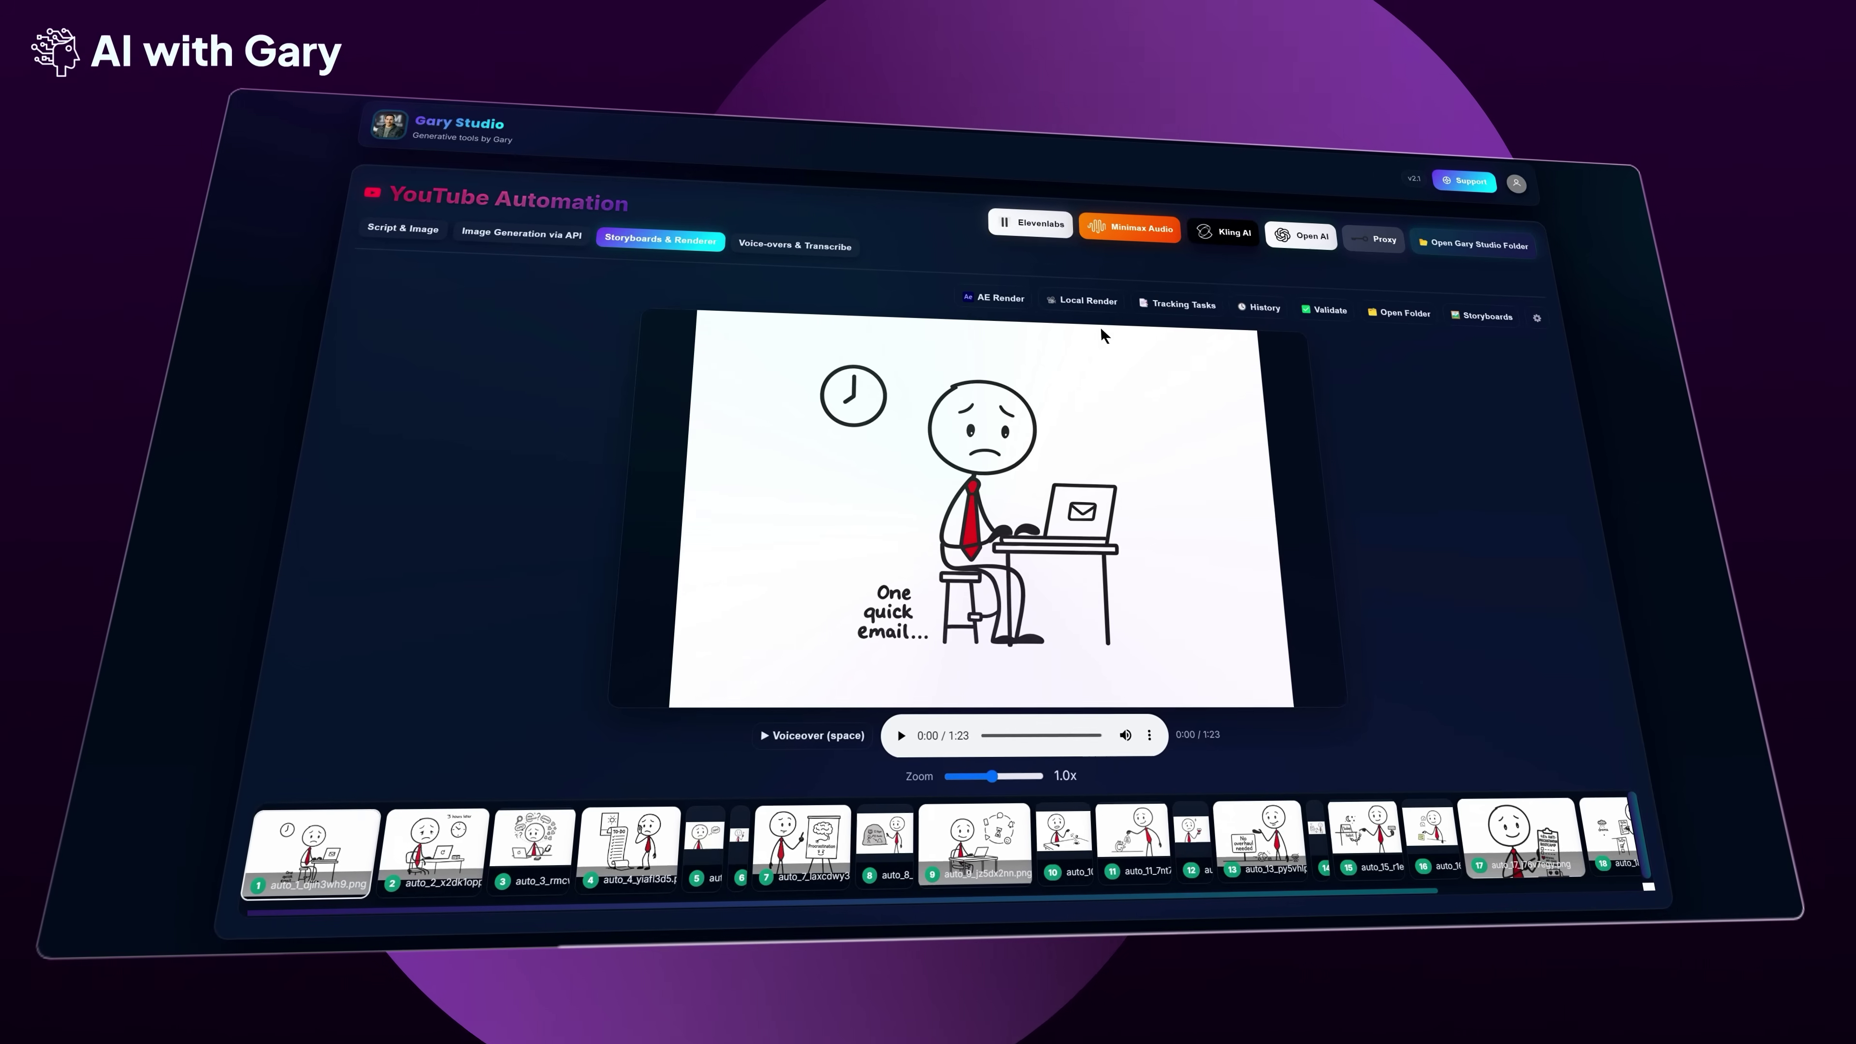
Look over the AE Render options, then open the storyboard's folder in File Explorer
left_click(1008, 295)
left_click(996, 722)
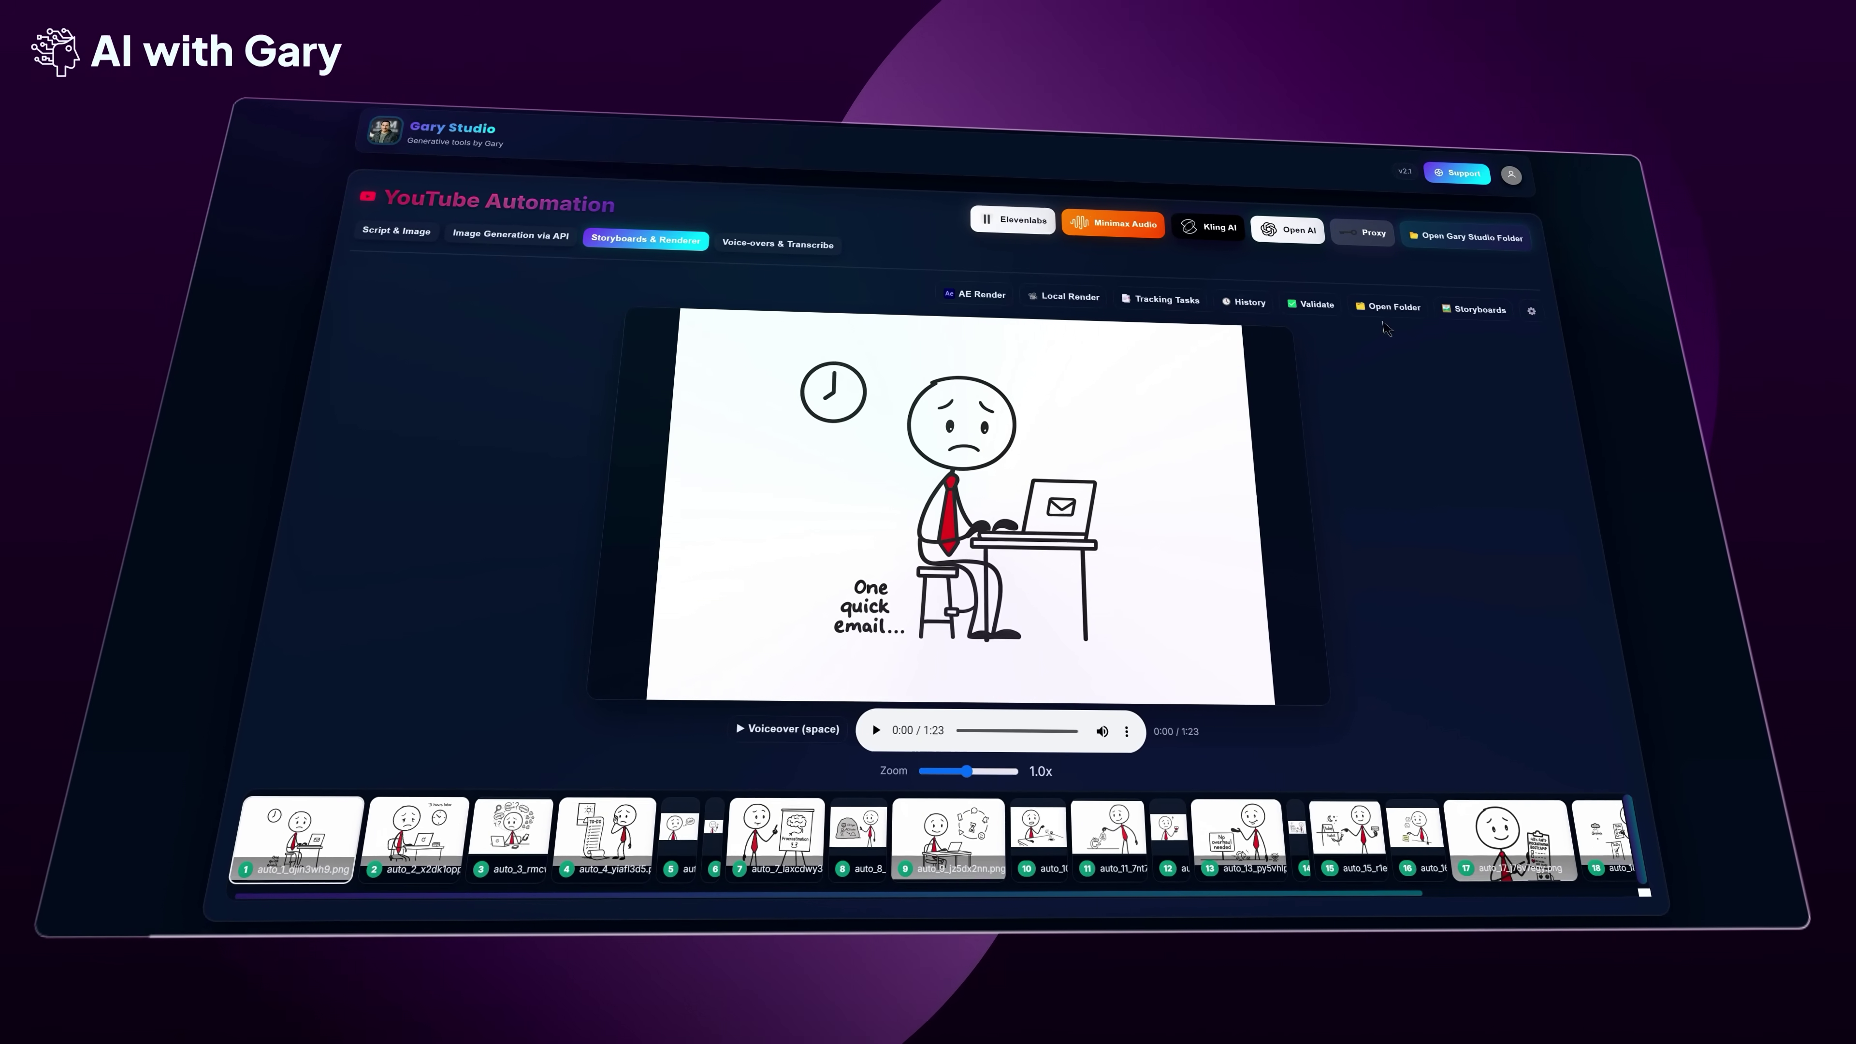
left_click(1390, 309)
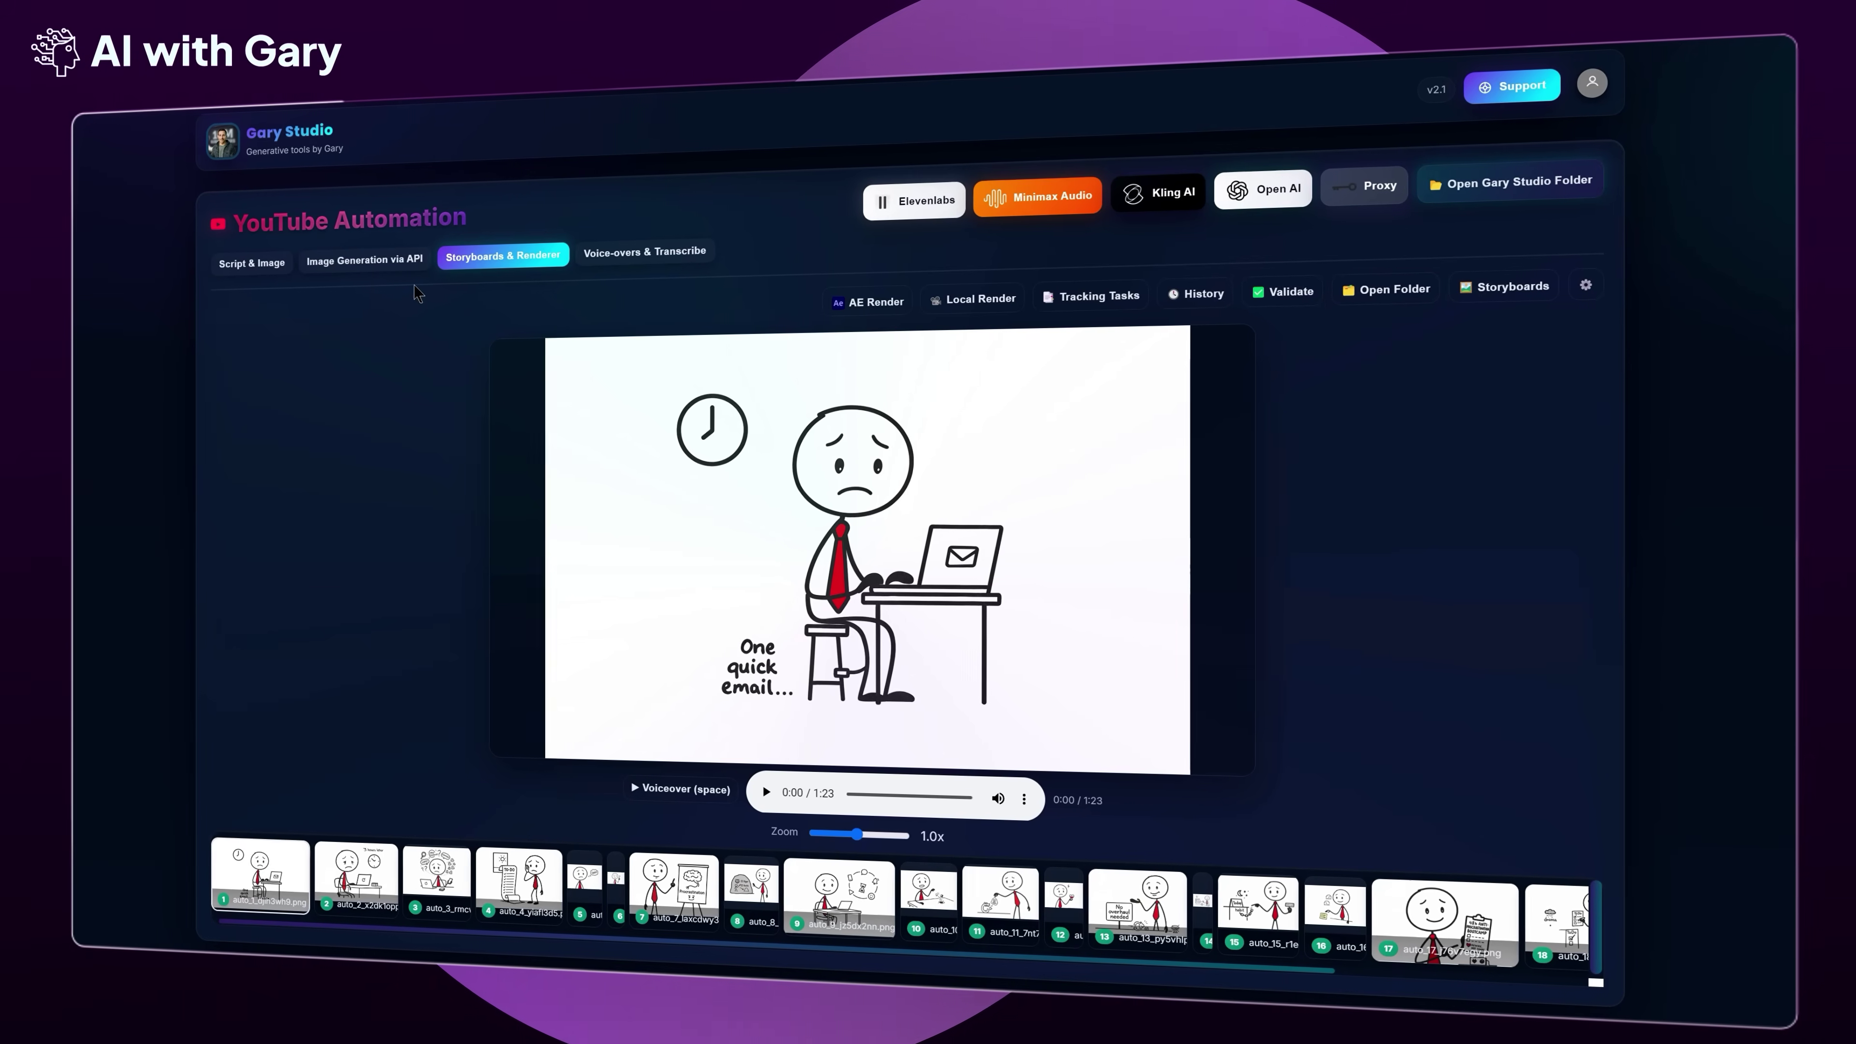
Go back to the storyboard list and reopen storyboard-jdoucl, now with a placeholder on card 4
left_click(364, 260)
left_click(502, 255)
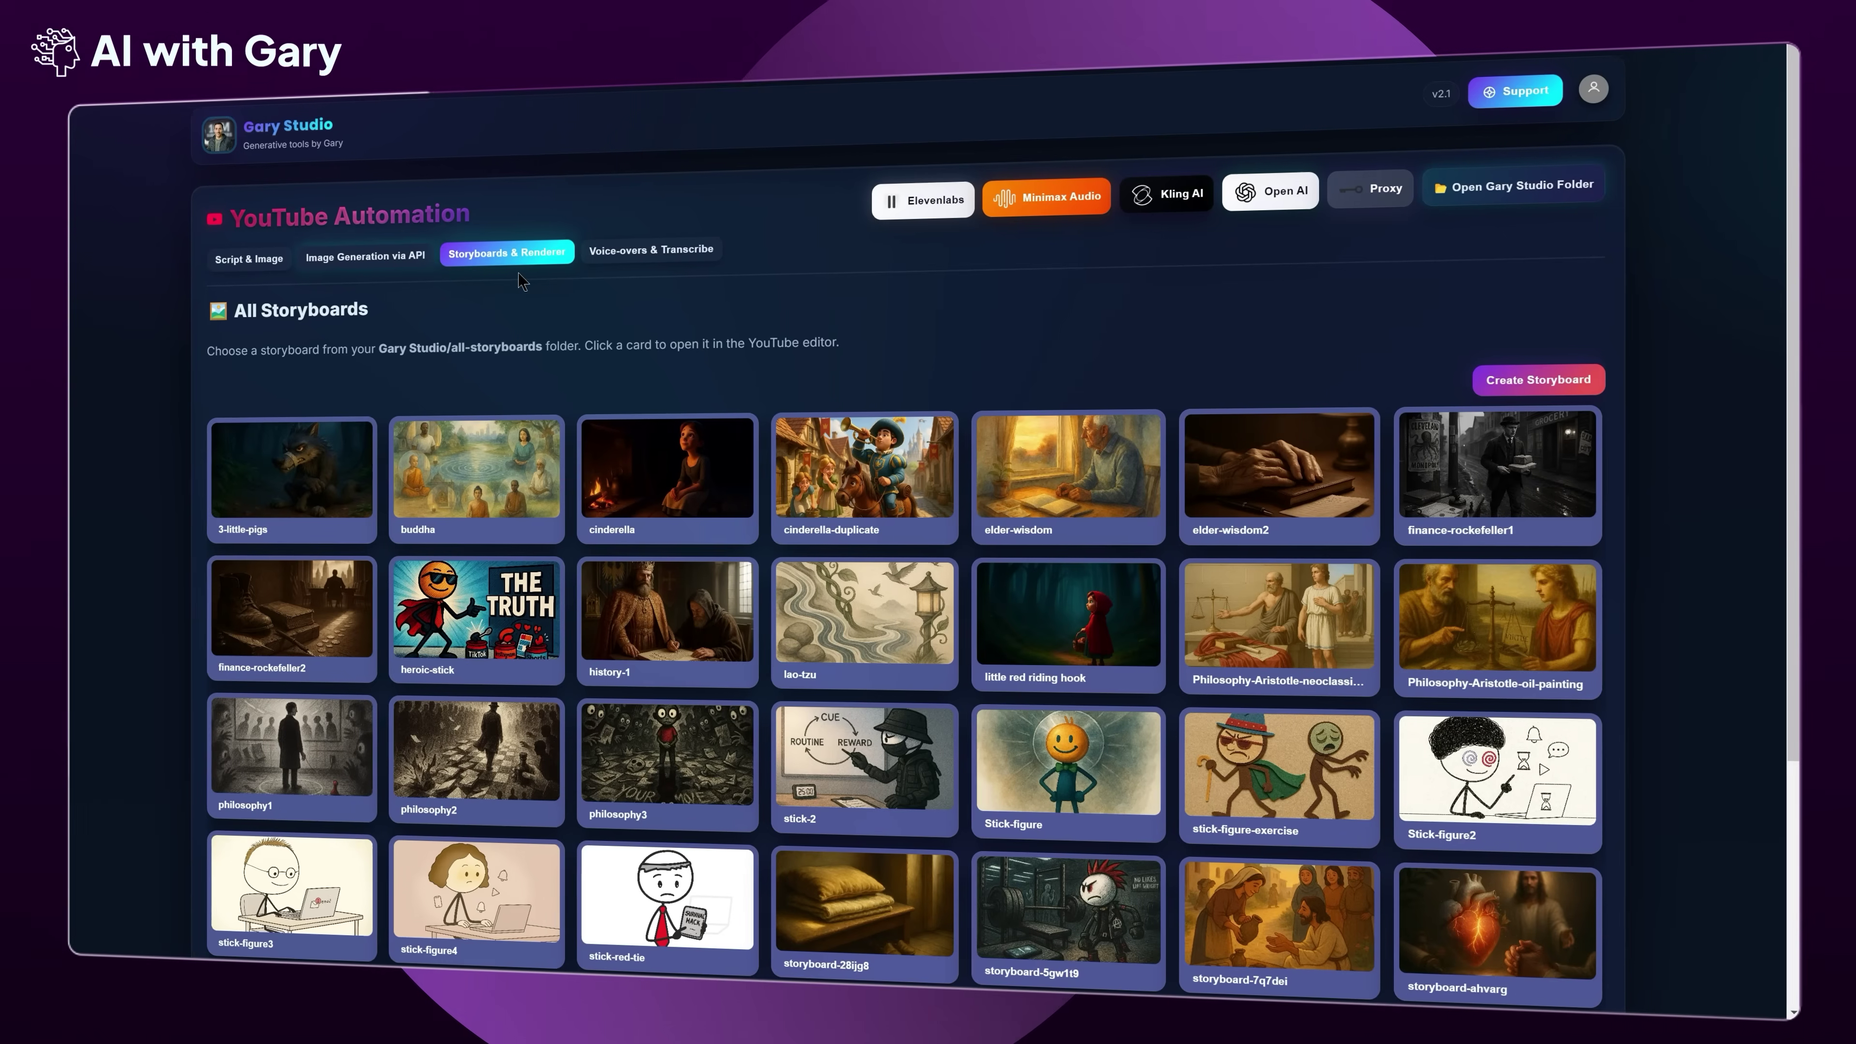
scroll(927, 585, "down", 5)
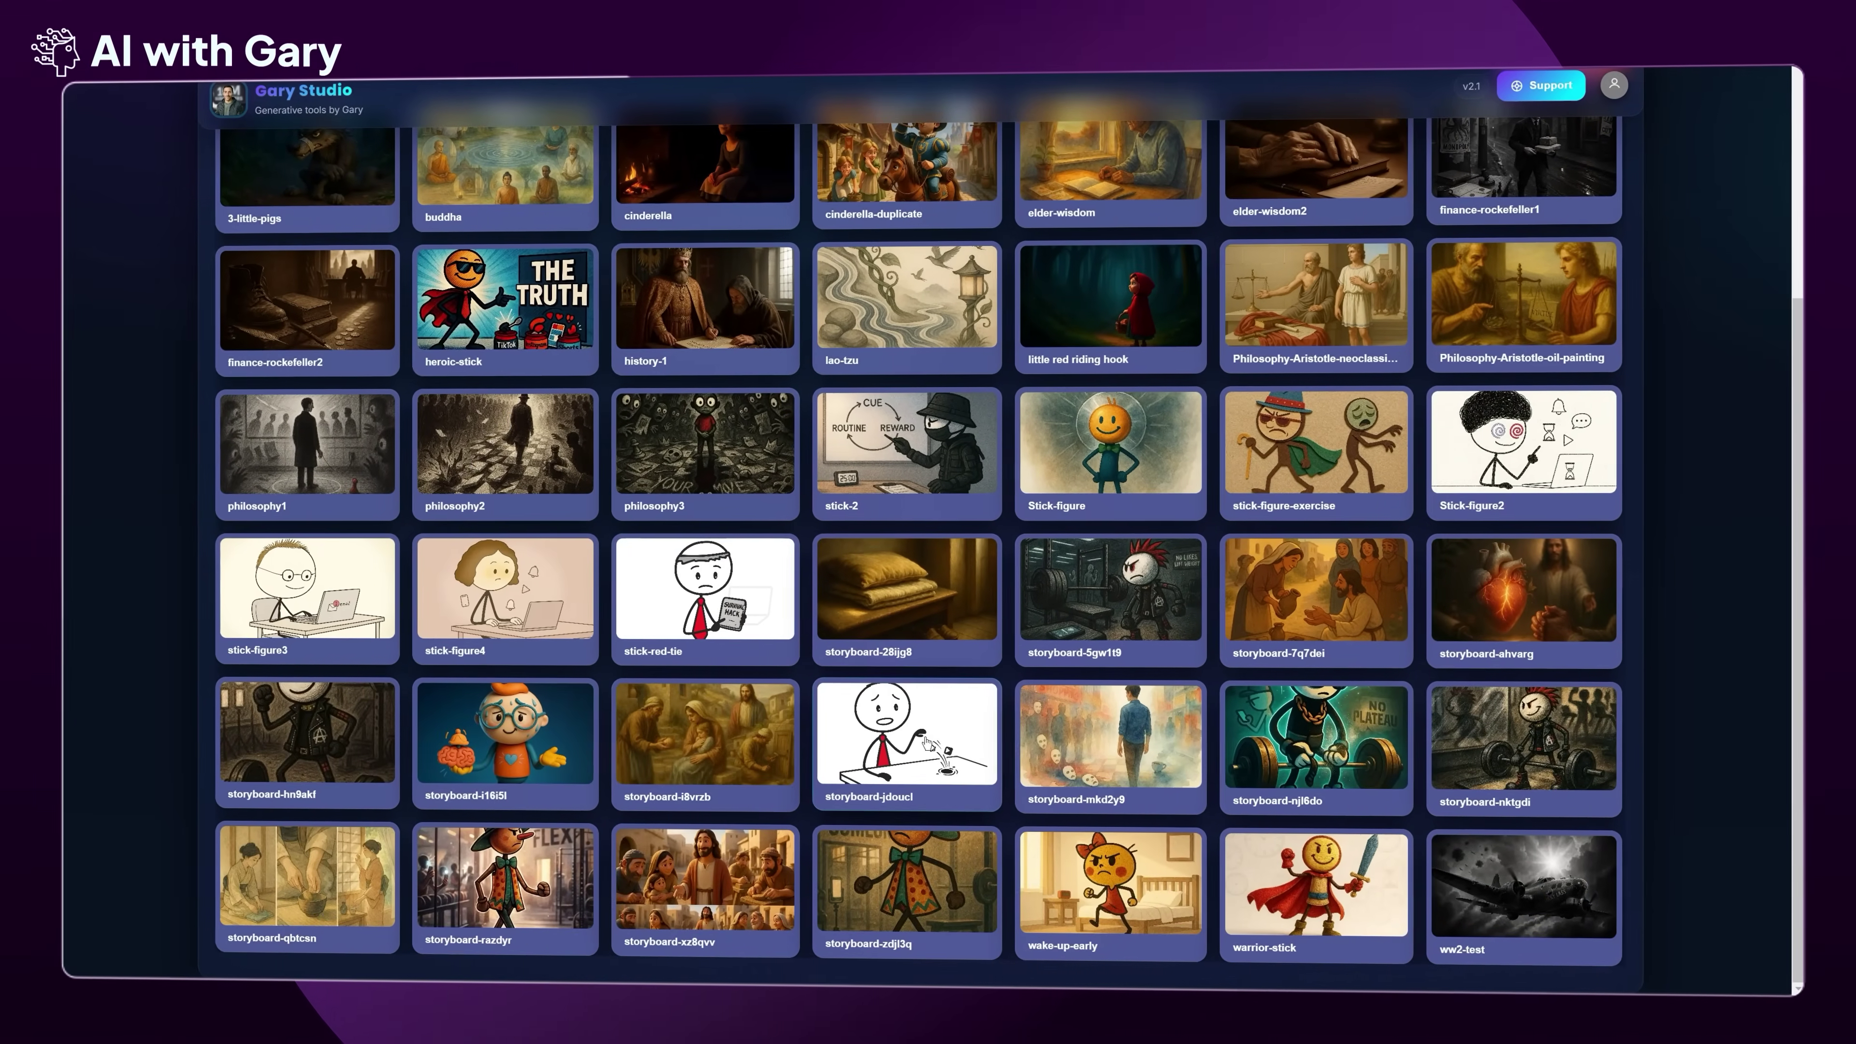
left_click(946, 731)
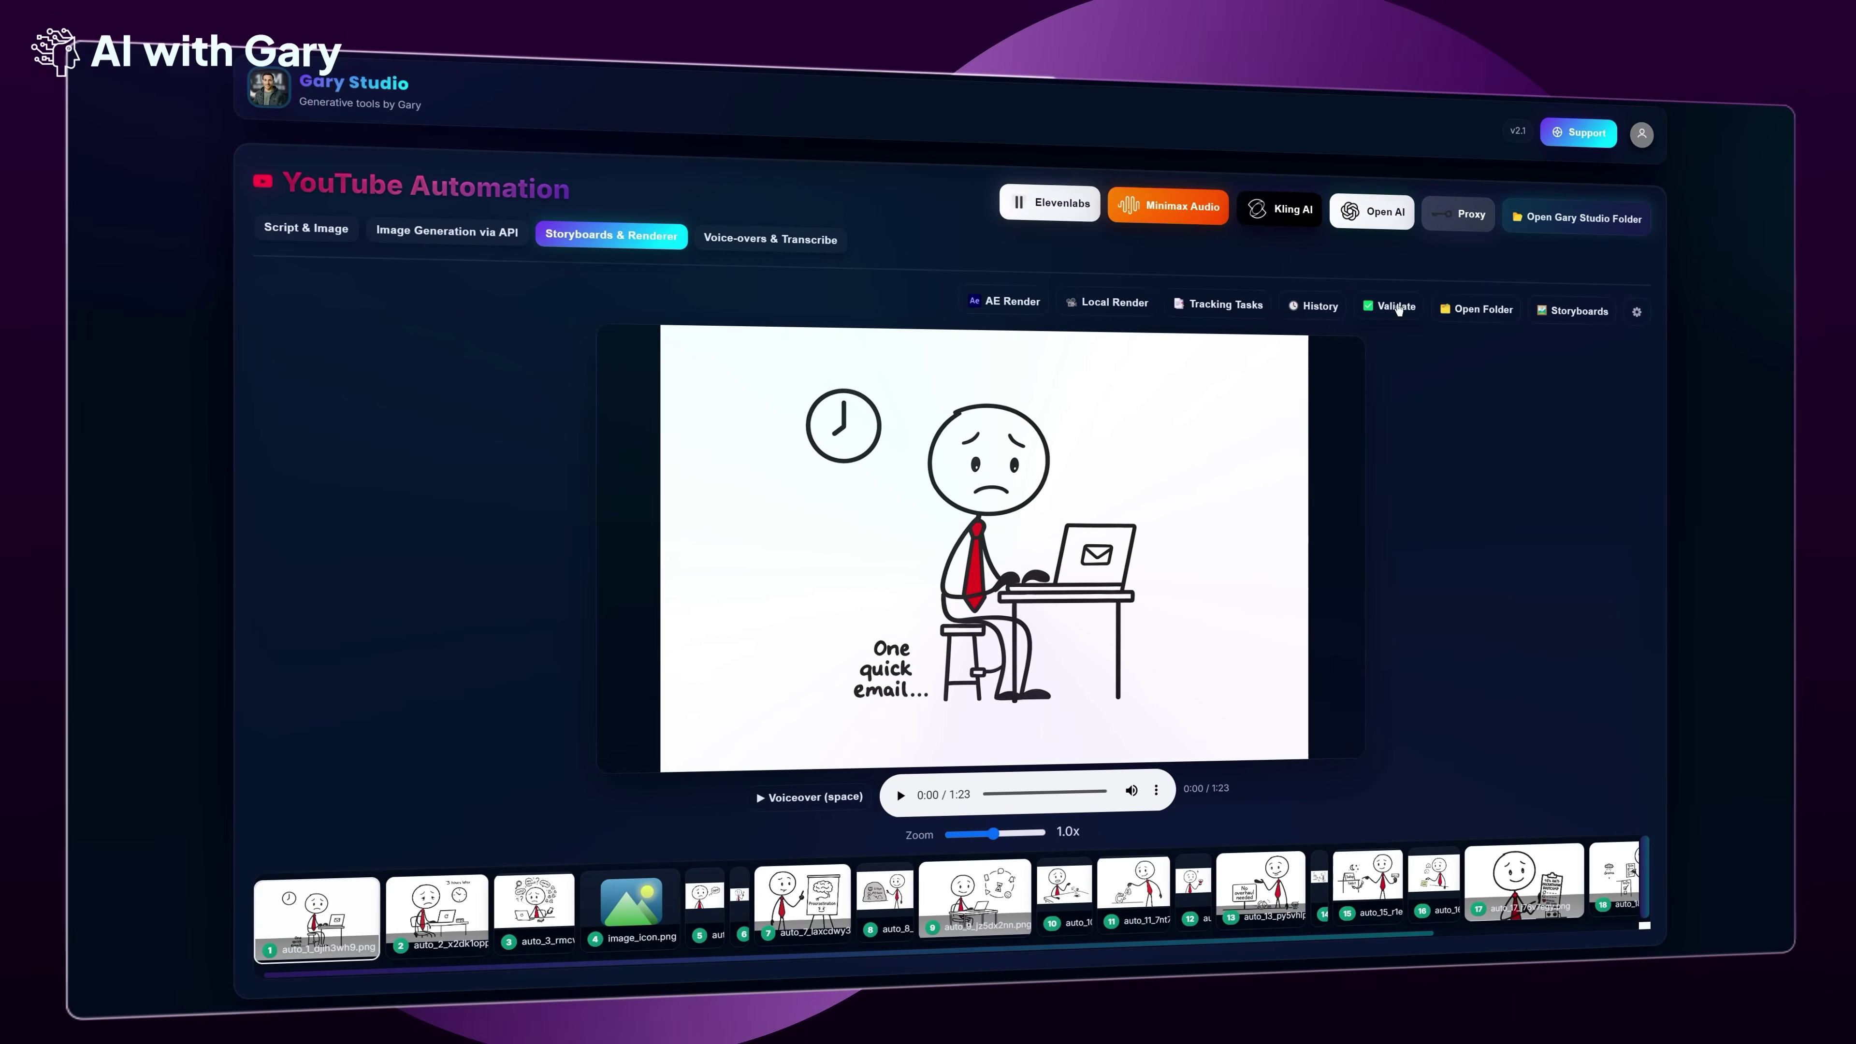
Run validation twice, which reports card 4's image as missing
left_click(1380, 305)
left_click(1131, 576)
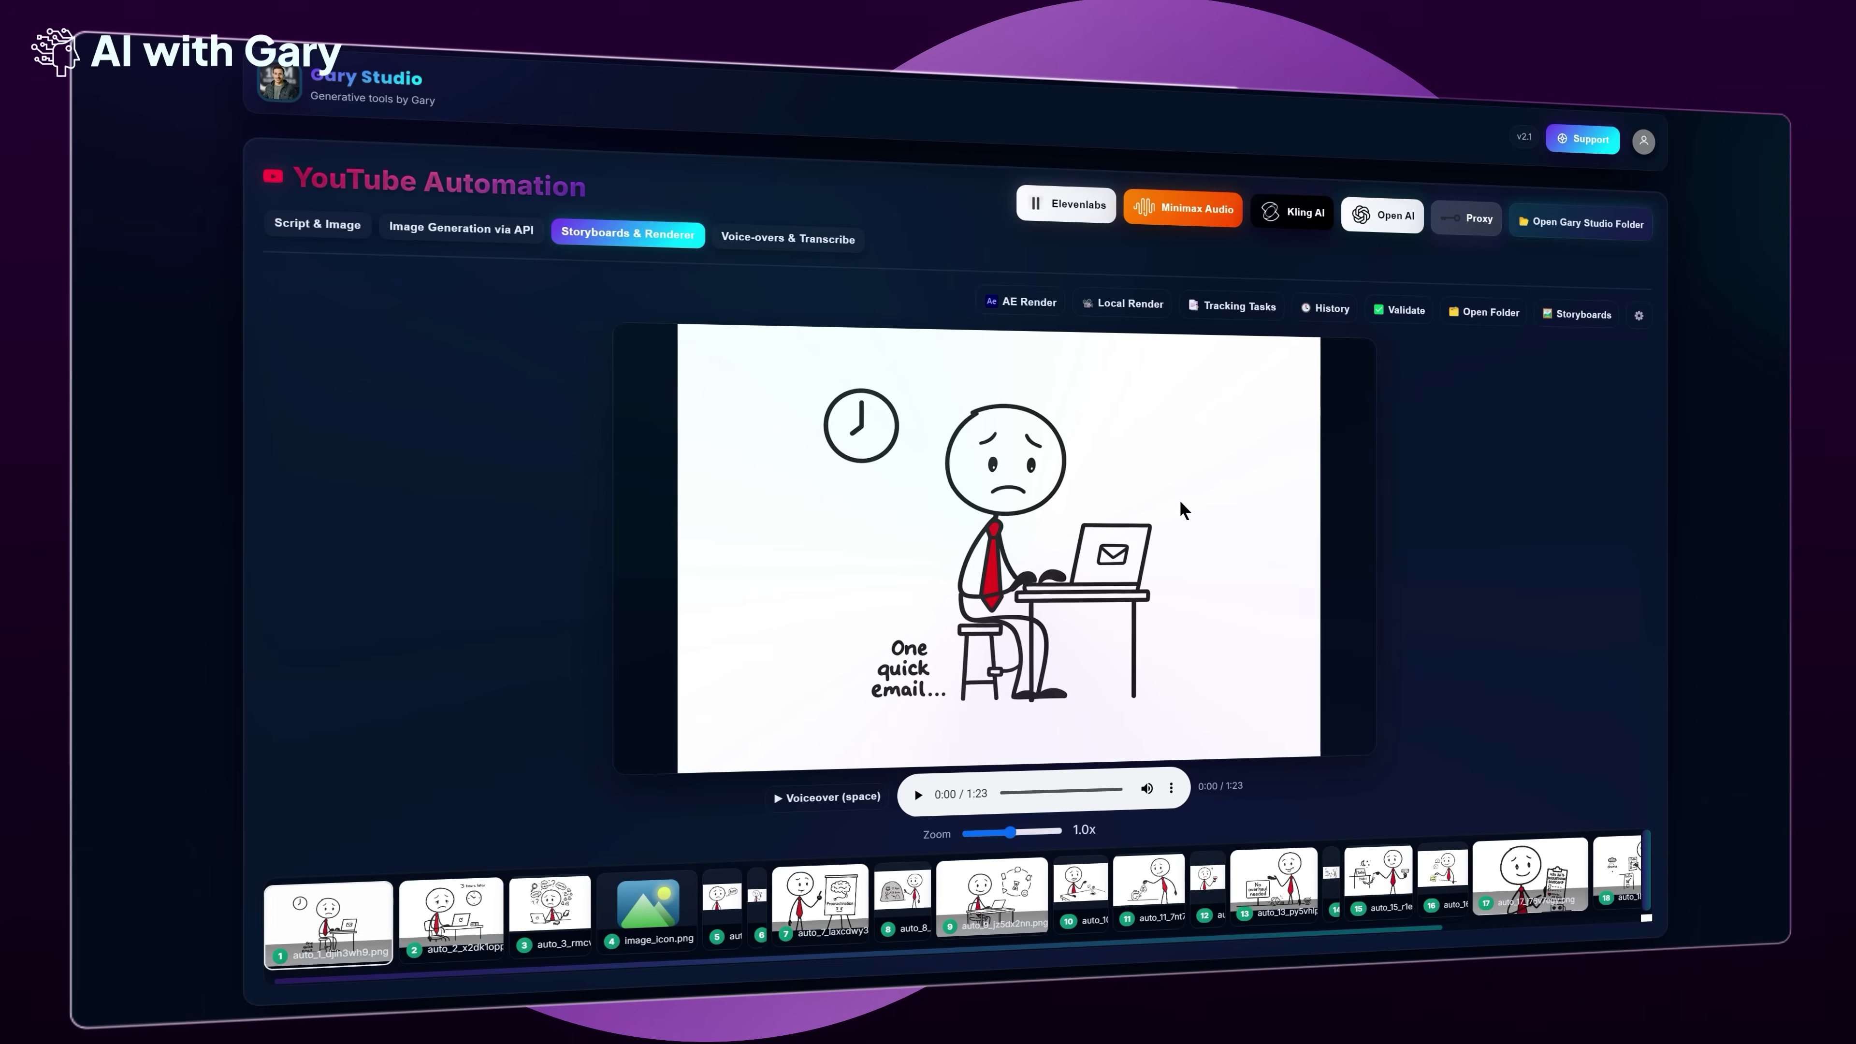
left_click(1391, 309)
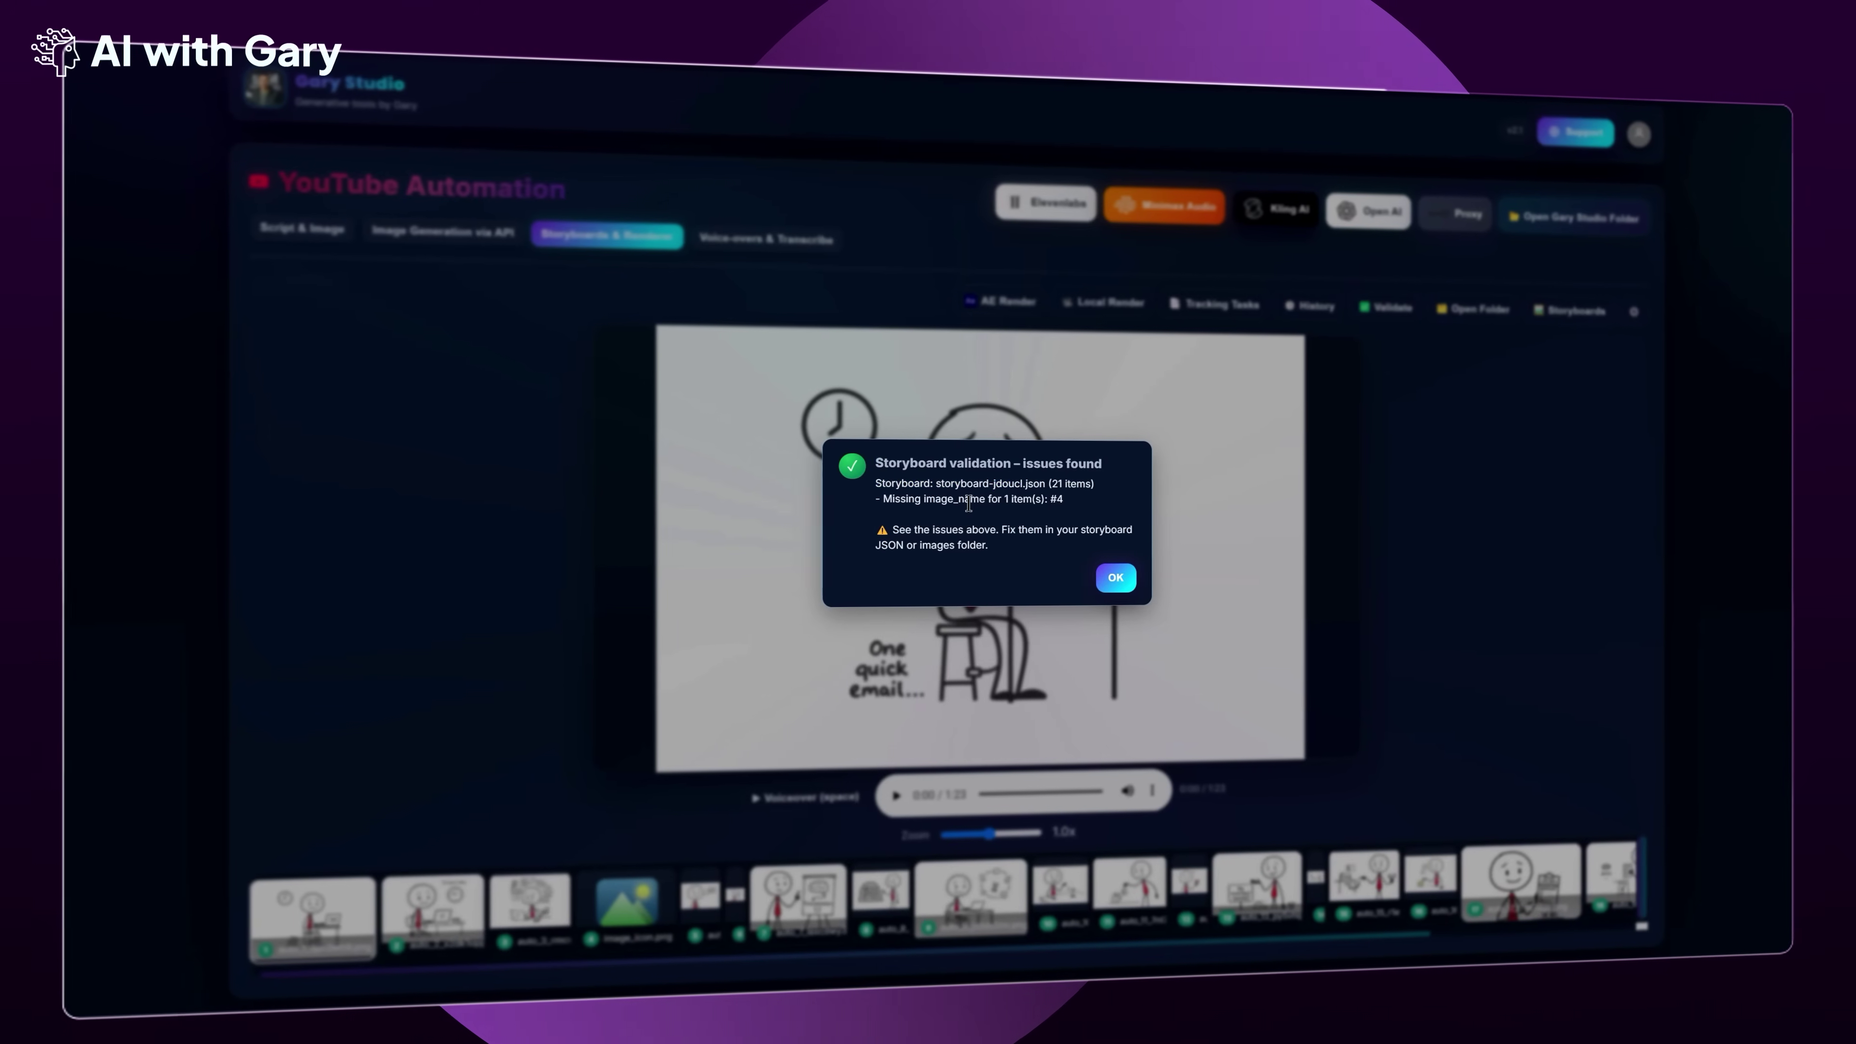
left_click(1091, 577)
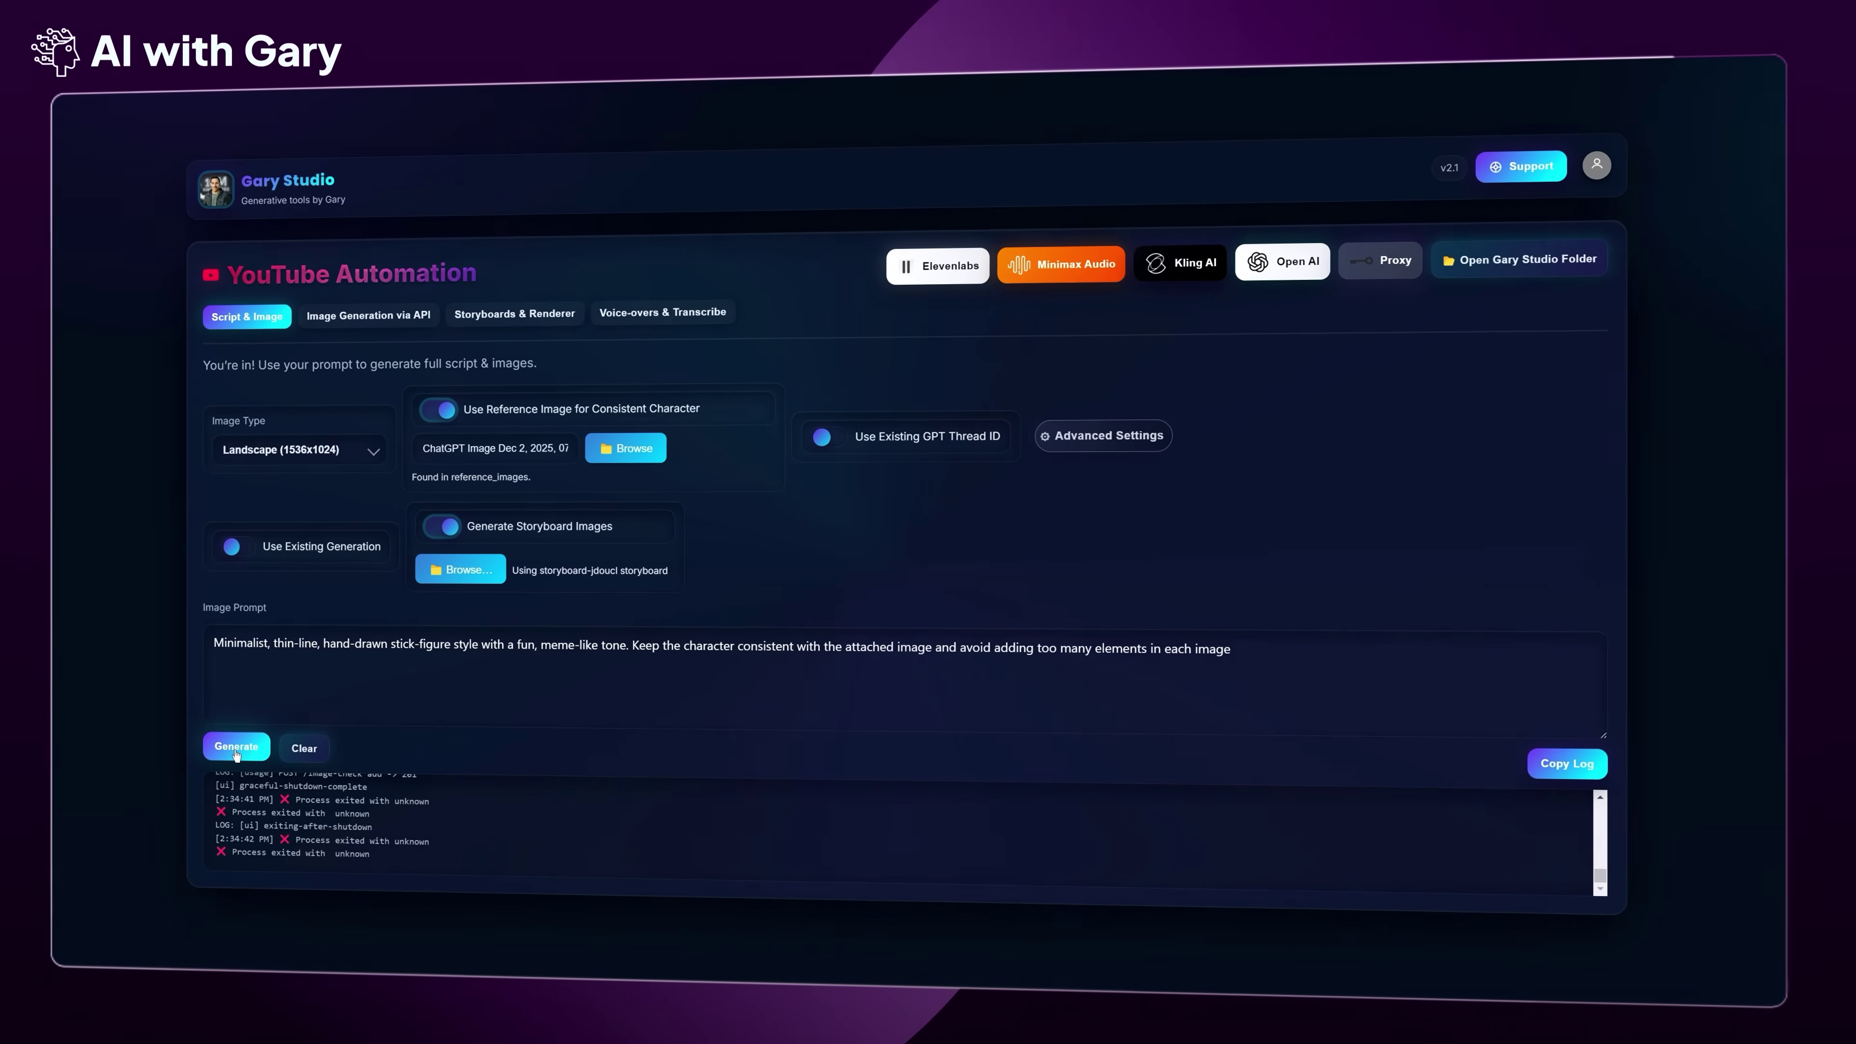
Choose storyboard-jdoucl as the generation target and turn off Use Reference Image for Consistent Character
left_click(459, 569)
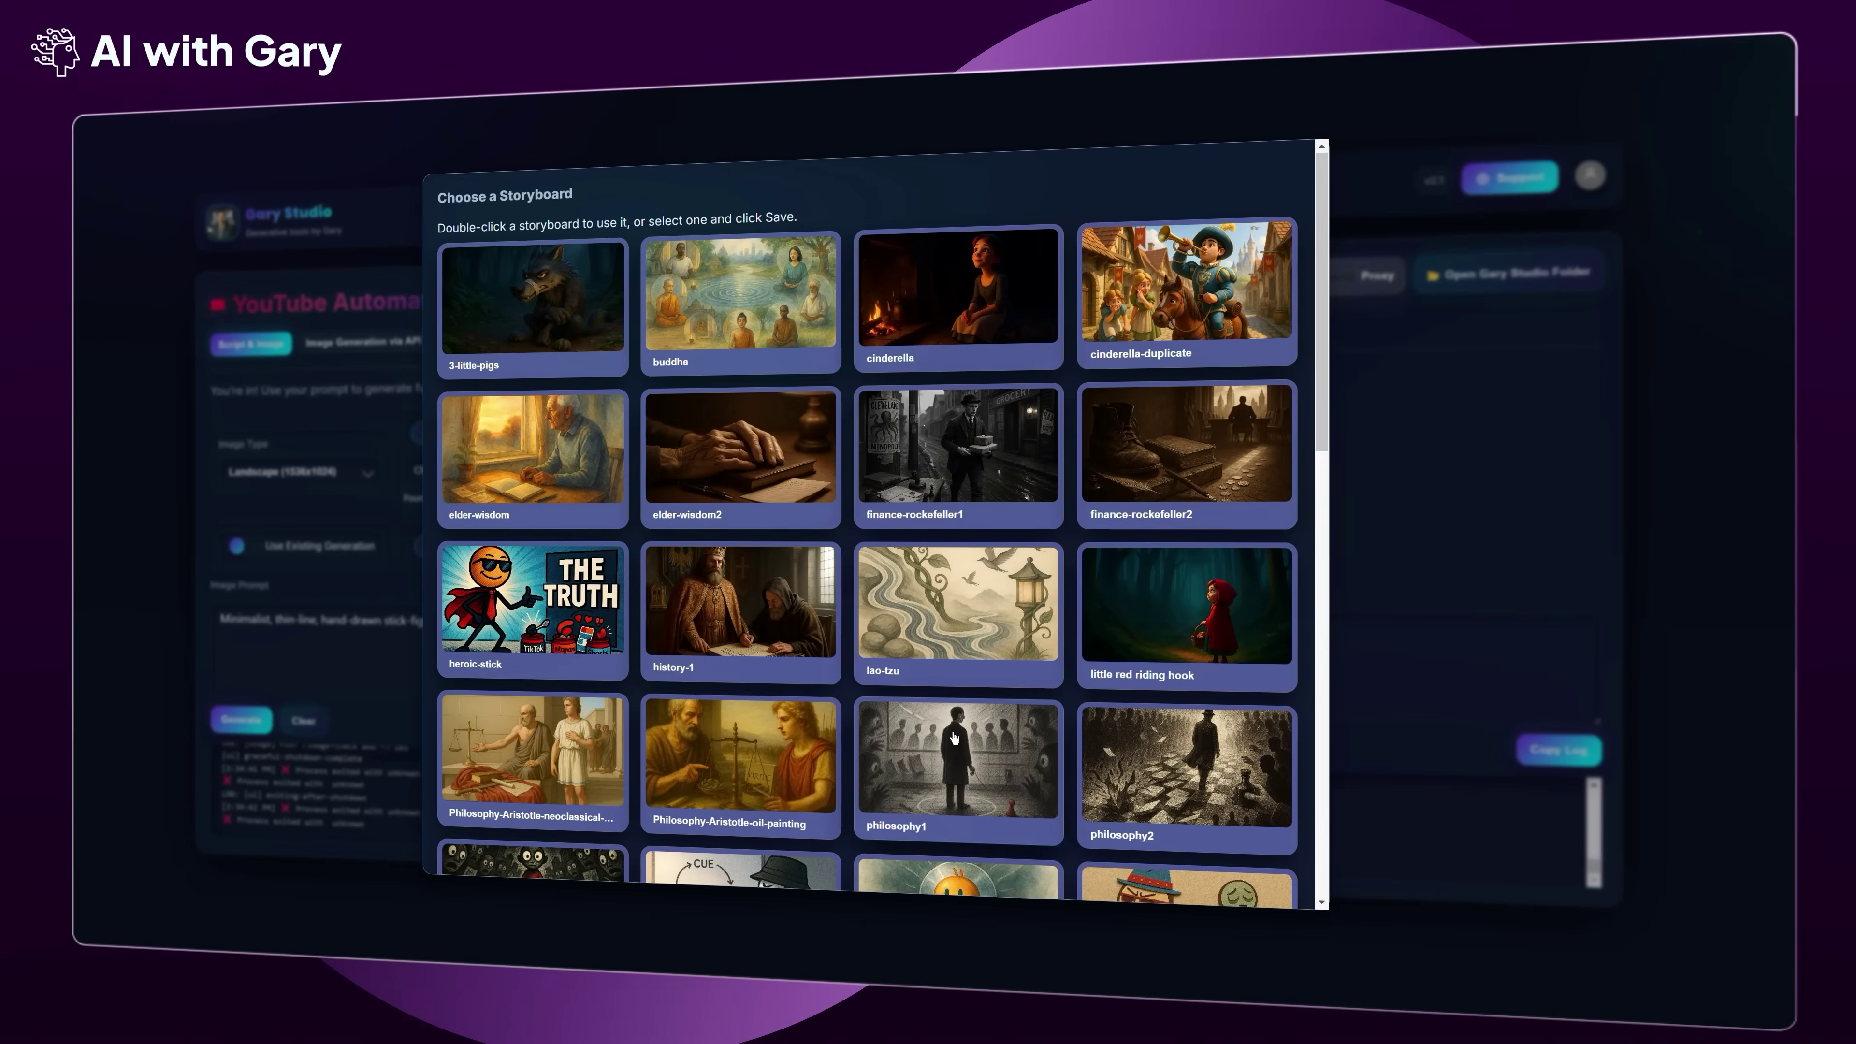
scroll(1223, 540, "down", 5)
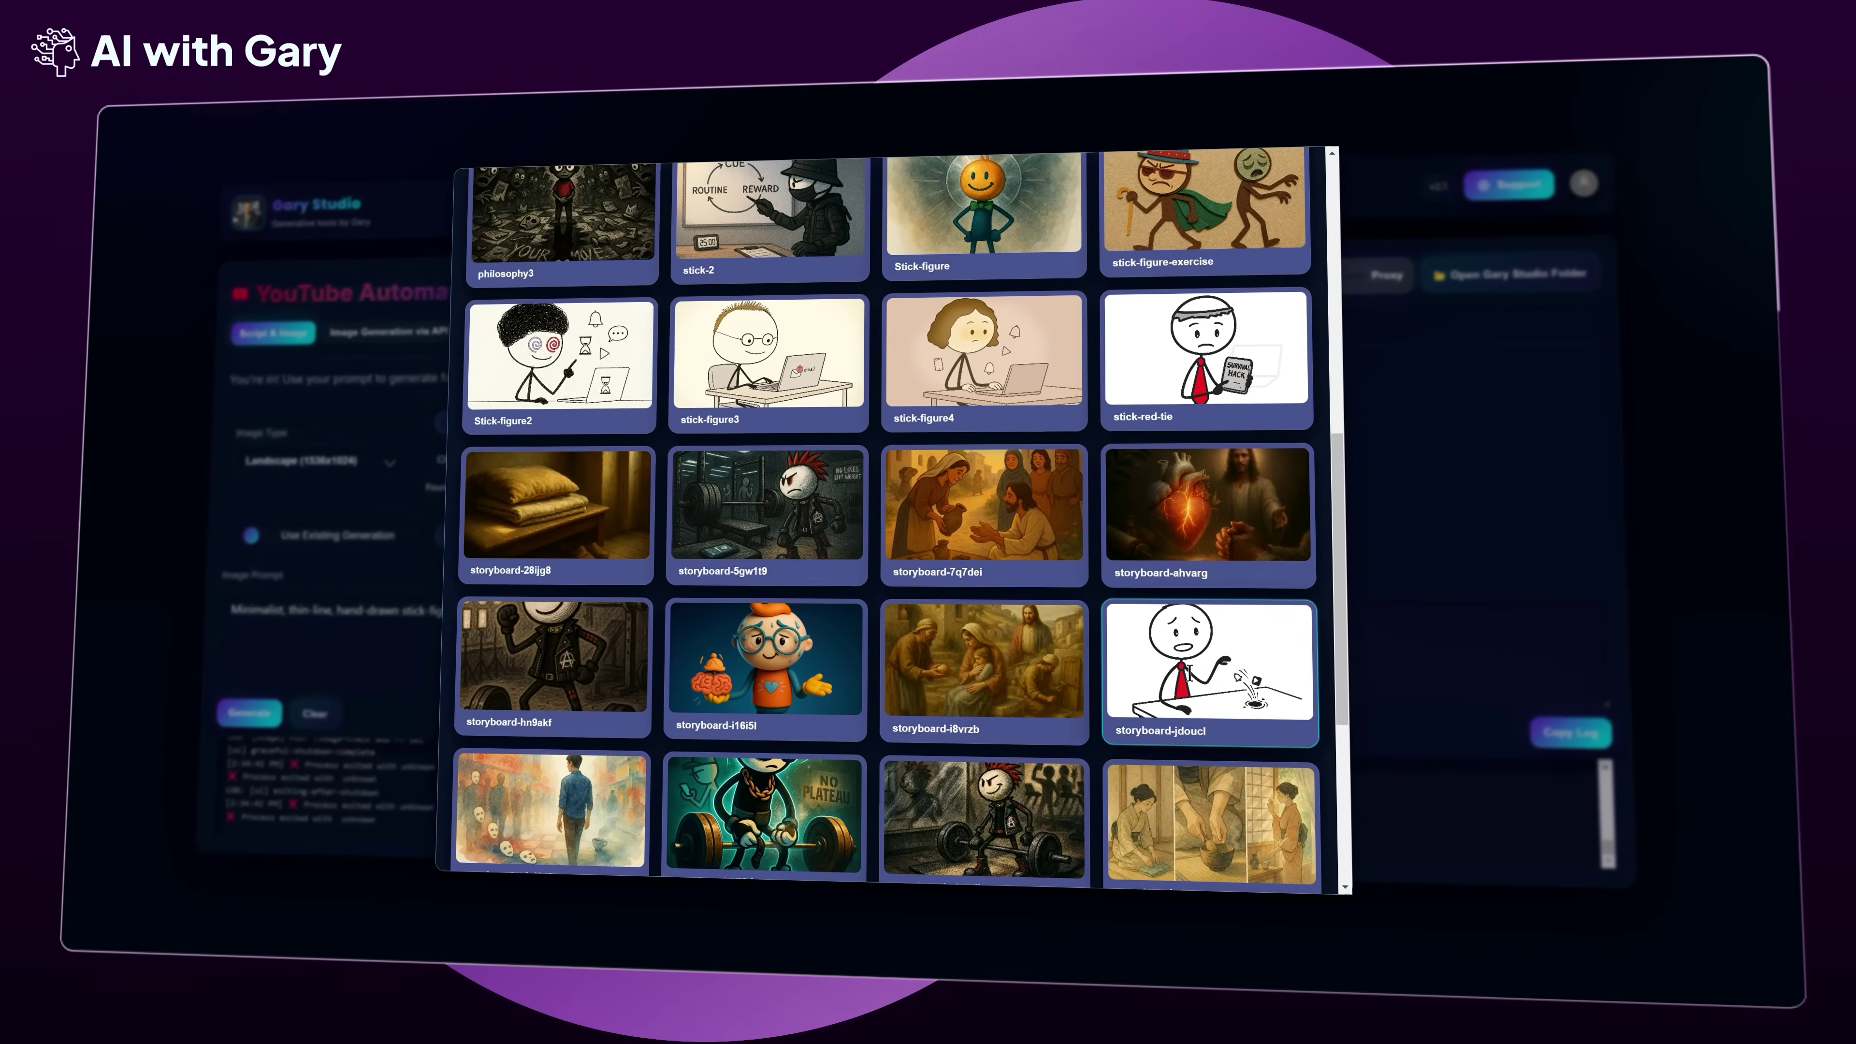
left_click(1194, 673)
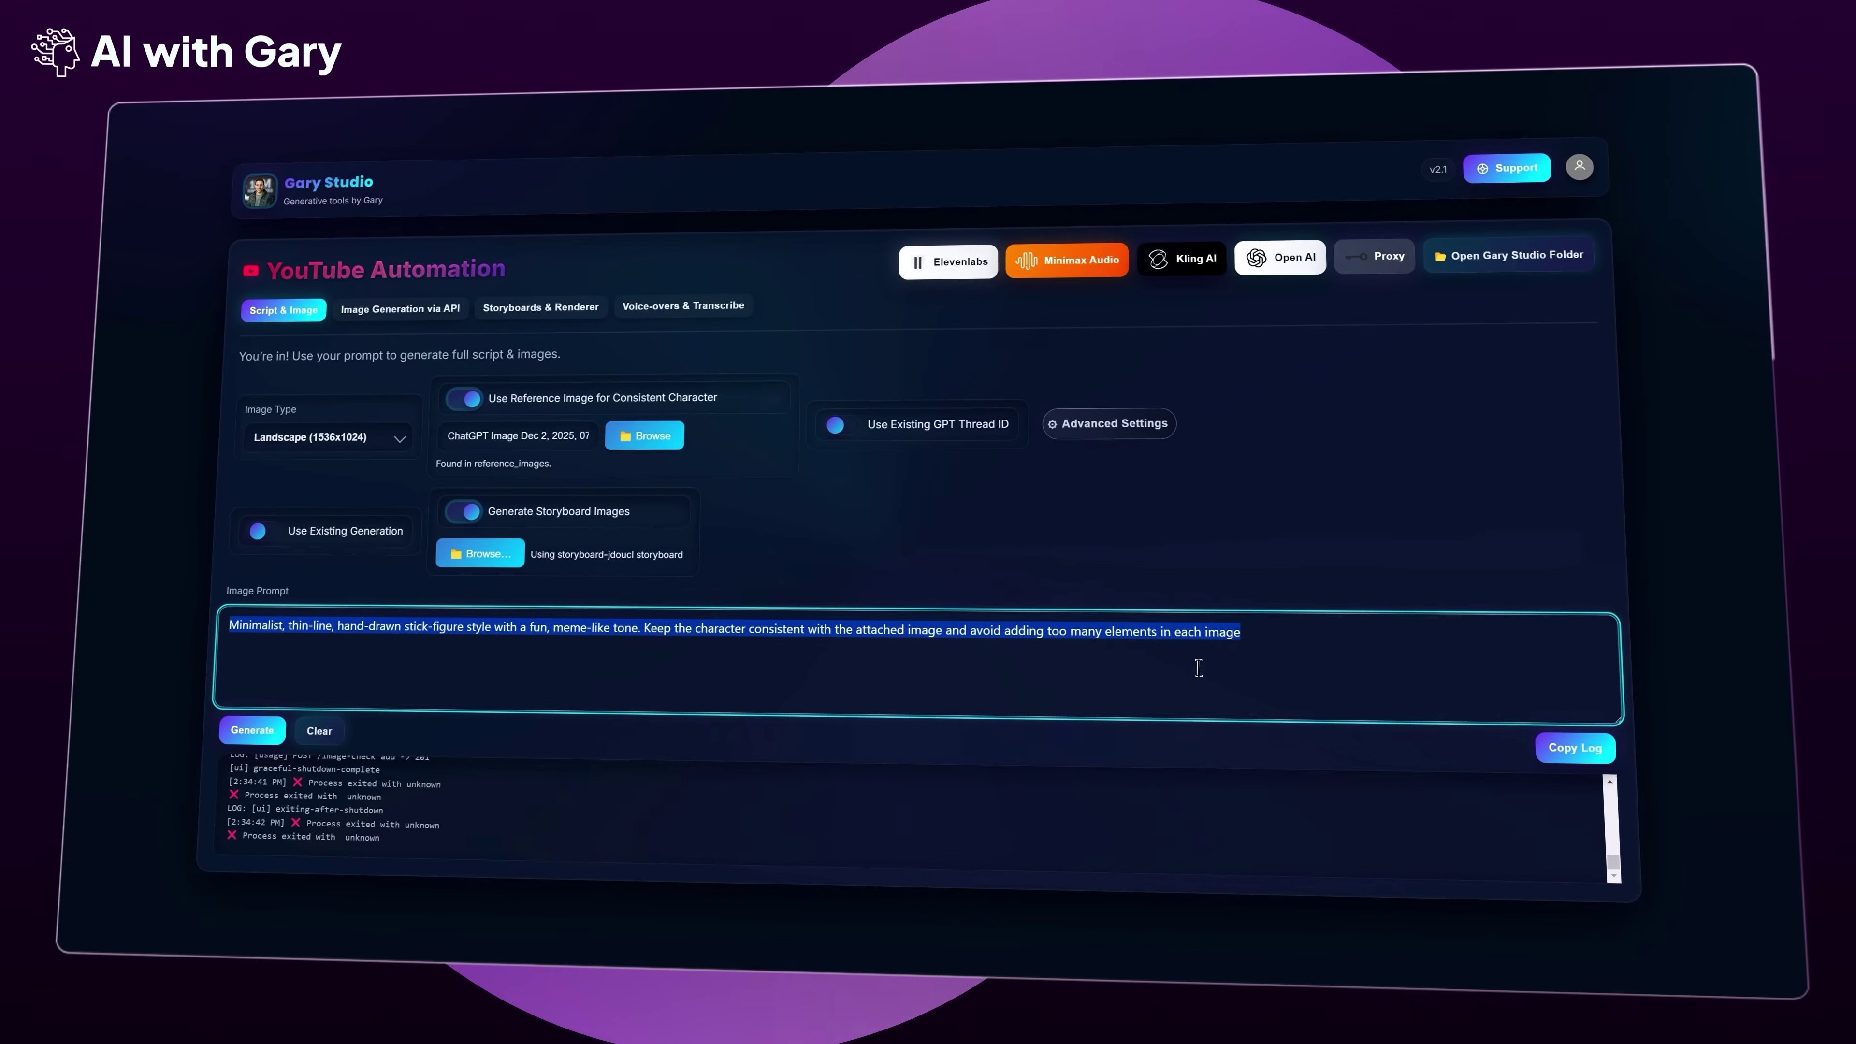
left_click_drag(234, 622, 1205, 662)
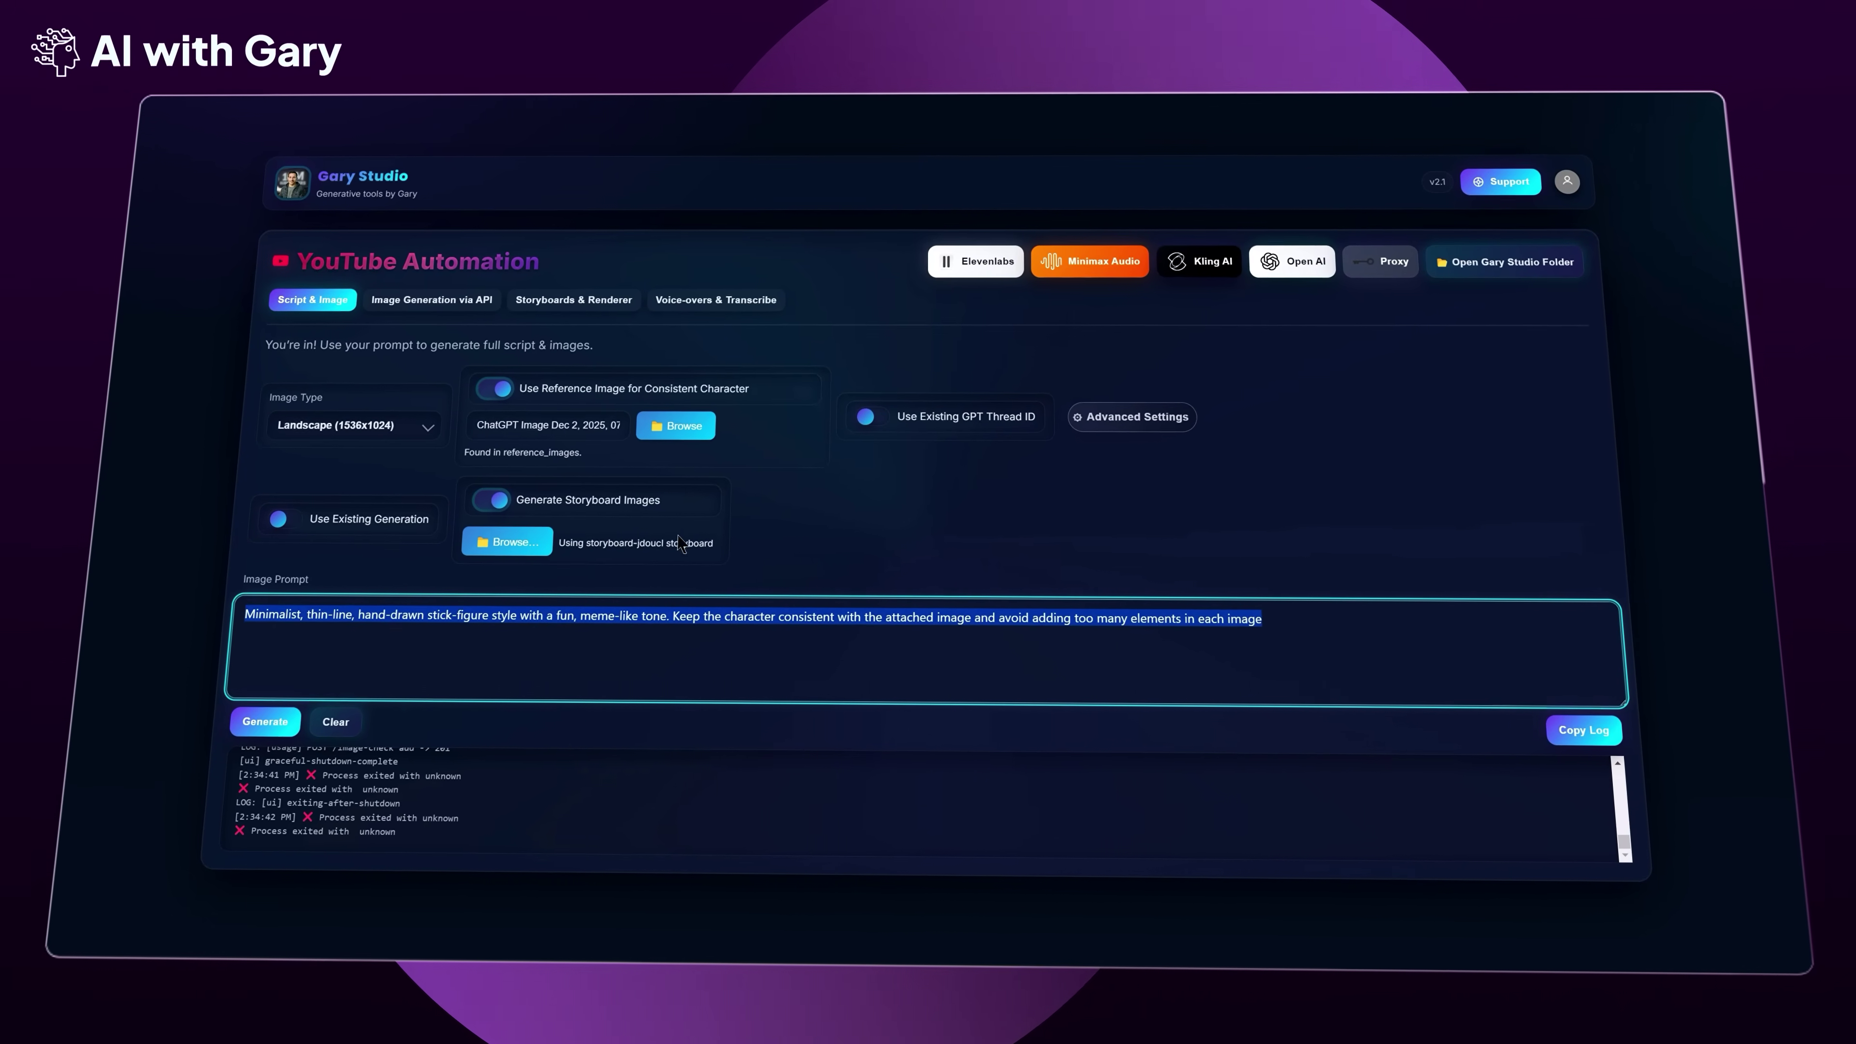
left_click(691, 497)
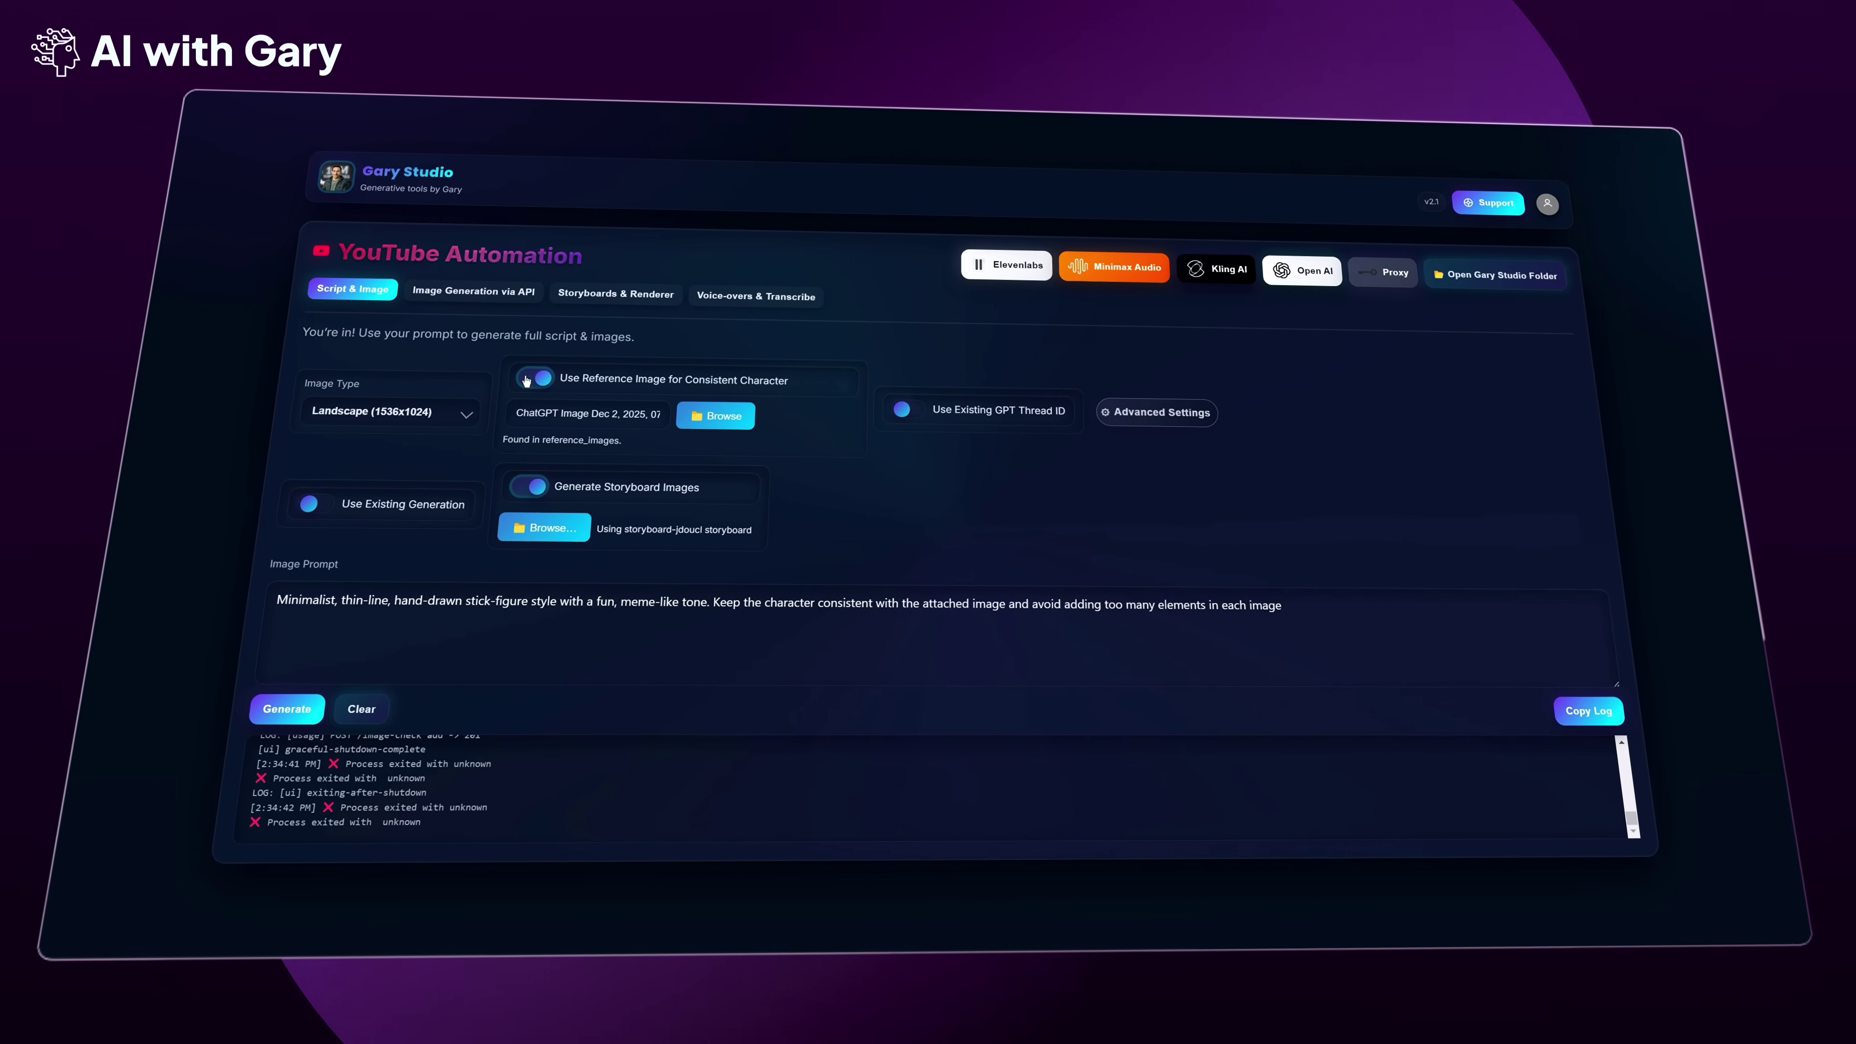
left_click(544, 378)
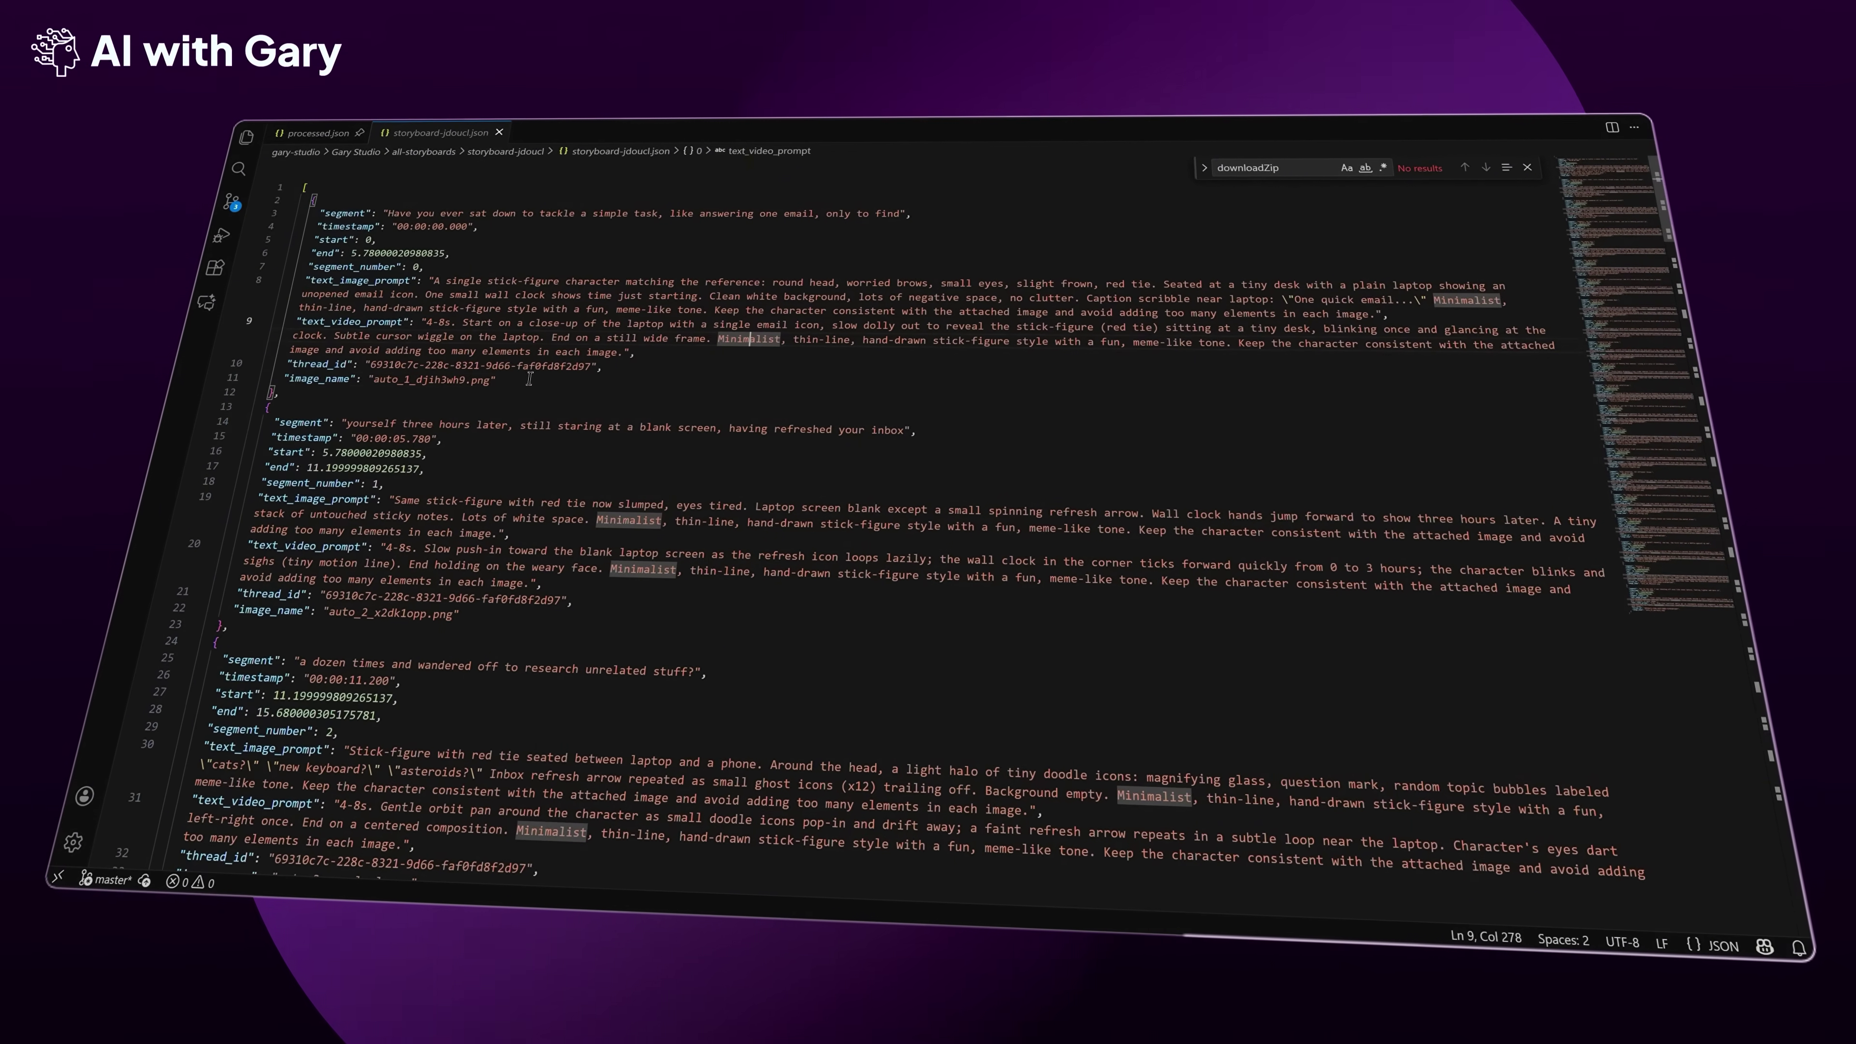
Select all of storyboard-jdoucl.json in VS Code, deselect it, and scroll down to segment 5
key("ctrl+a")
left_click(511, 408)
scroll(391, 596, "down", 2)
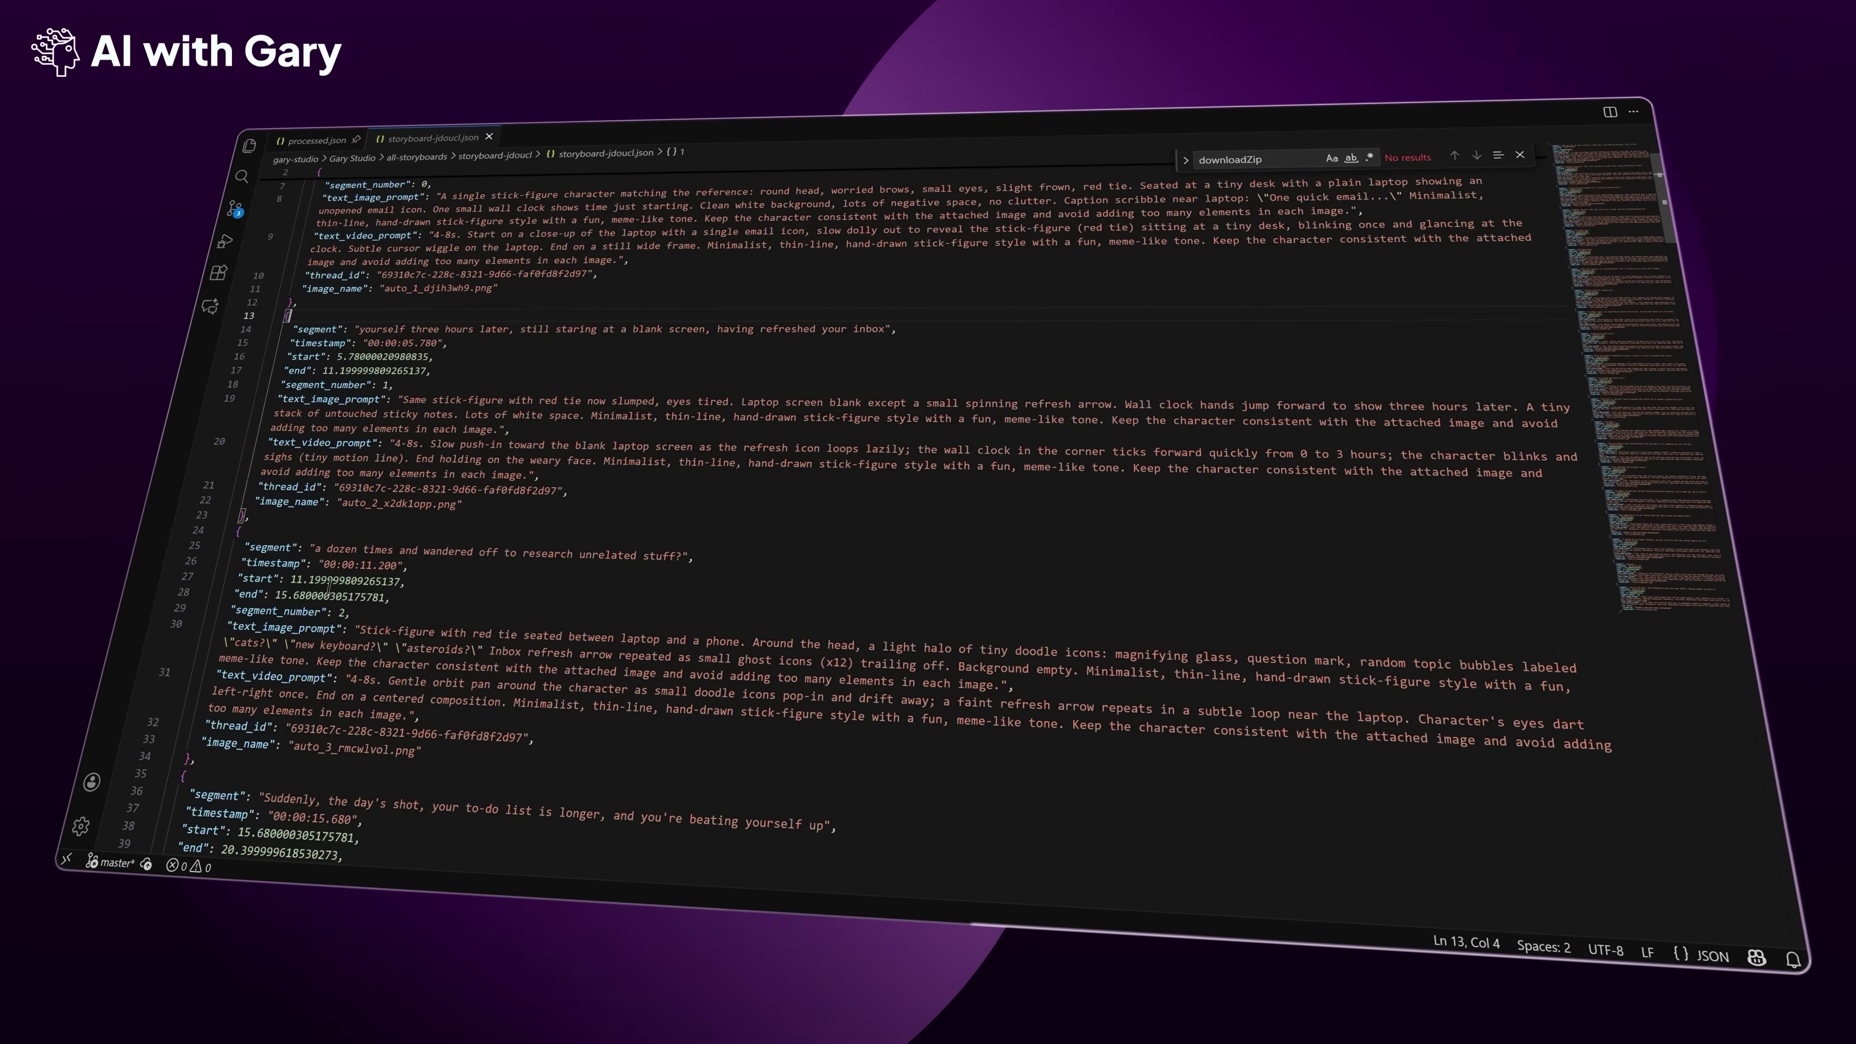
scroll(391, 596, "down", 10)
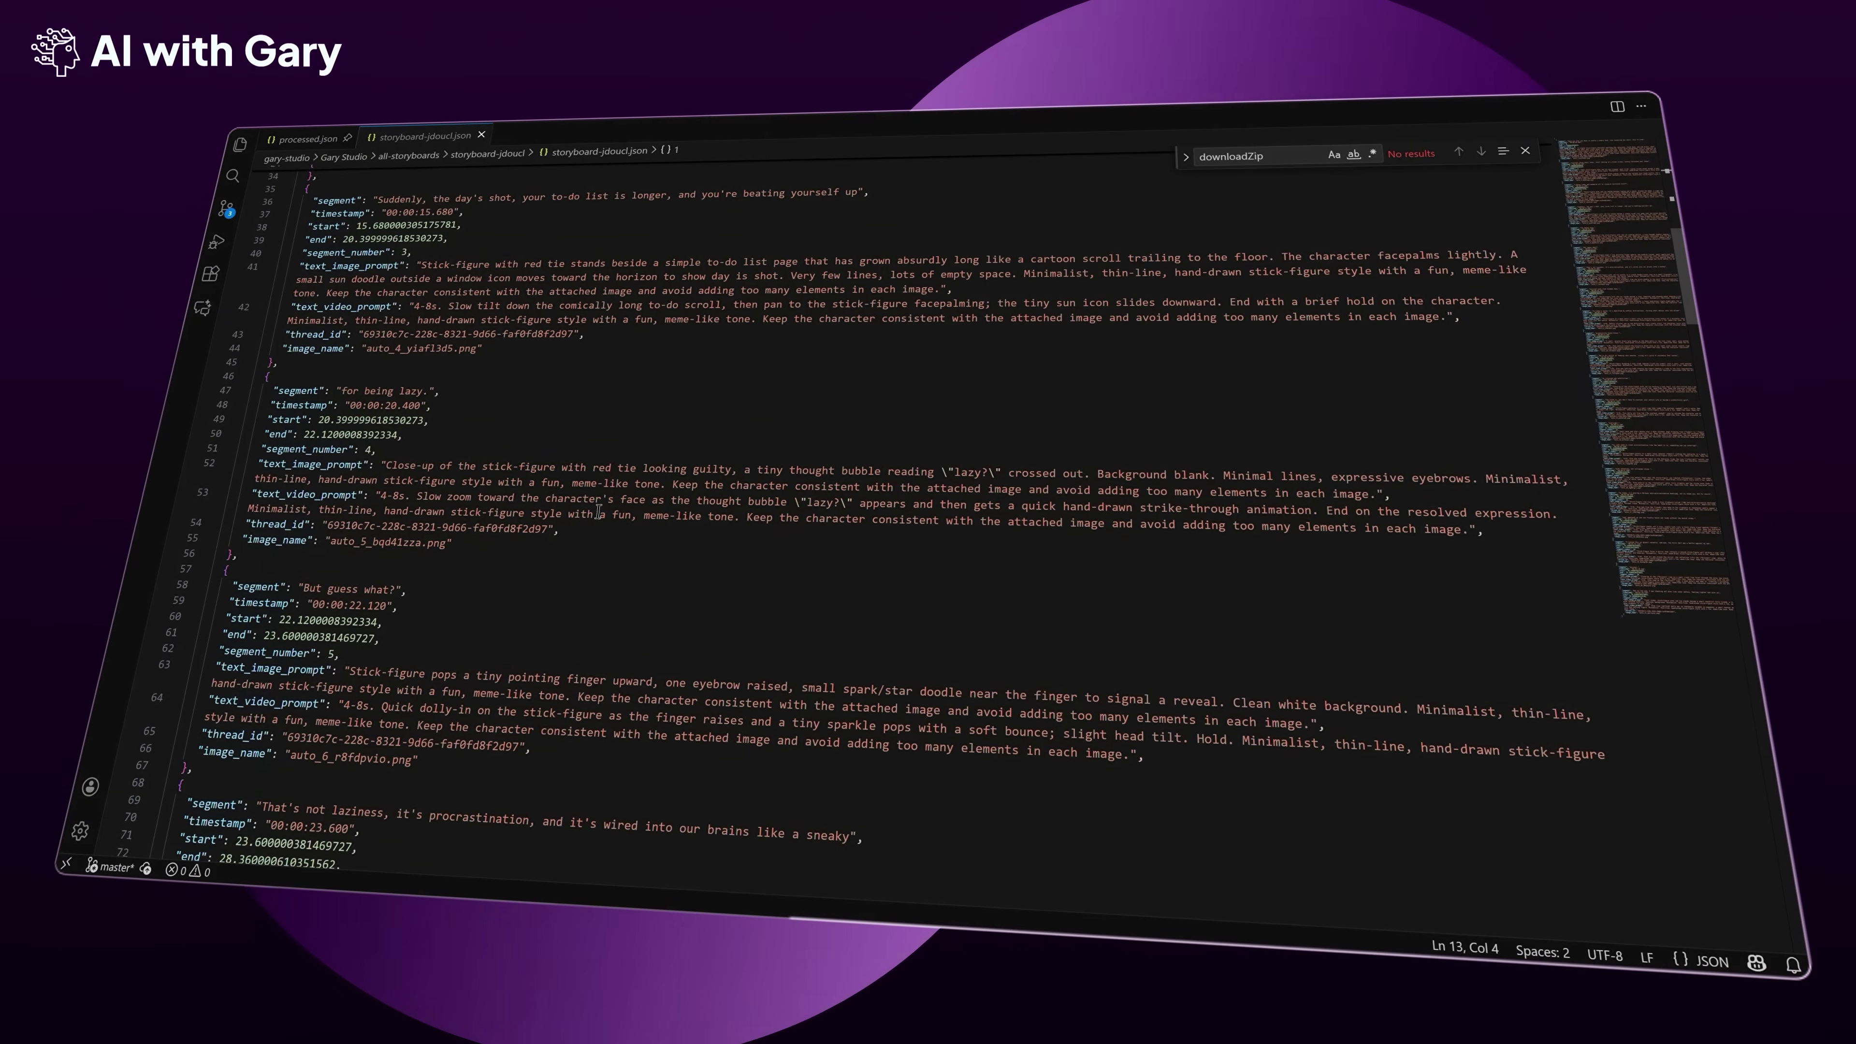
scroll(597, 511, "down", 8)
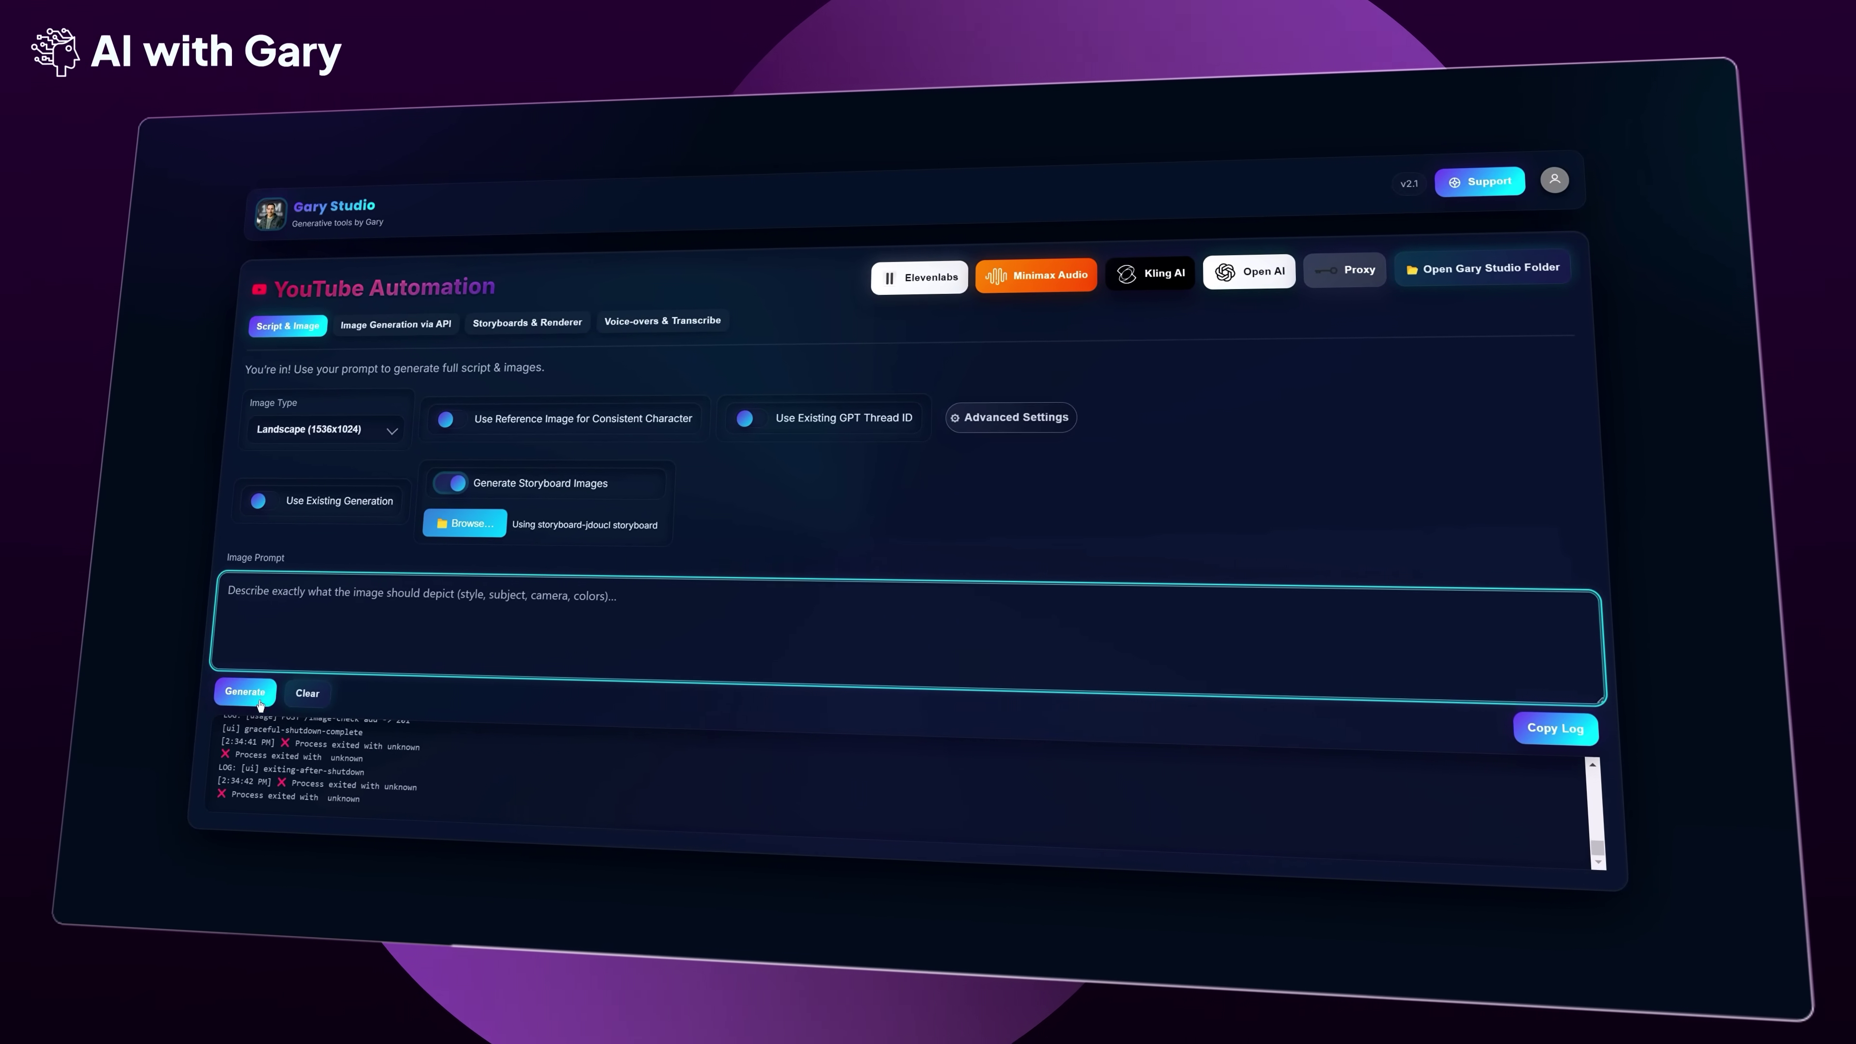
Generate the storyboard images, then reopen storyboard-jdoucl to find a stick-figure image on card 4
left_click(246, 691)
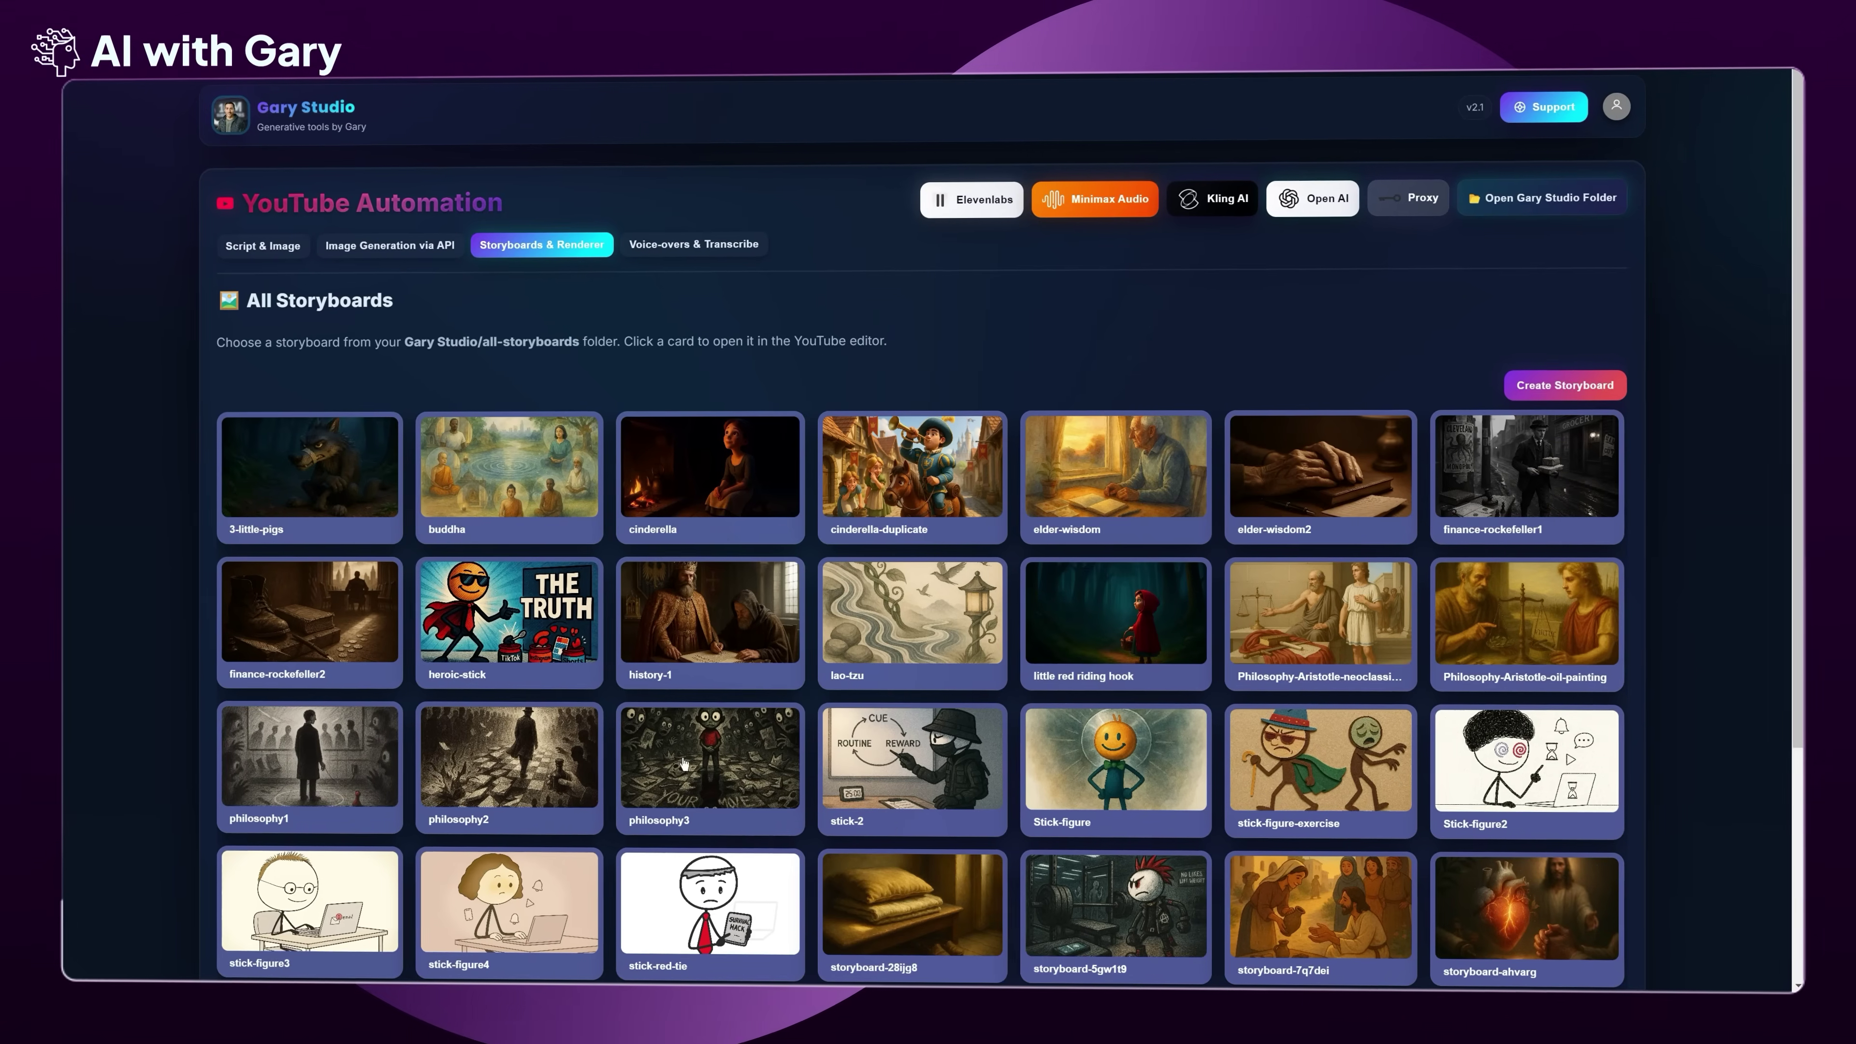
scroll(572, 346, "down", 3)
left_click(646, 938)
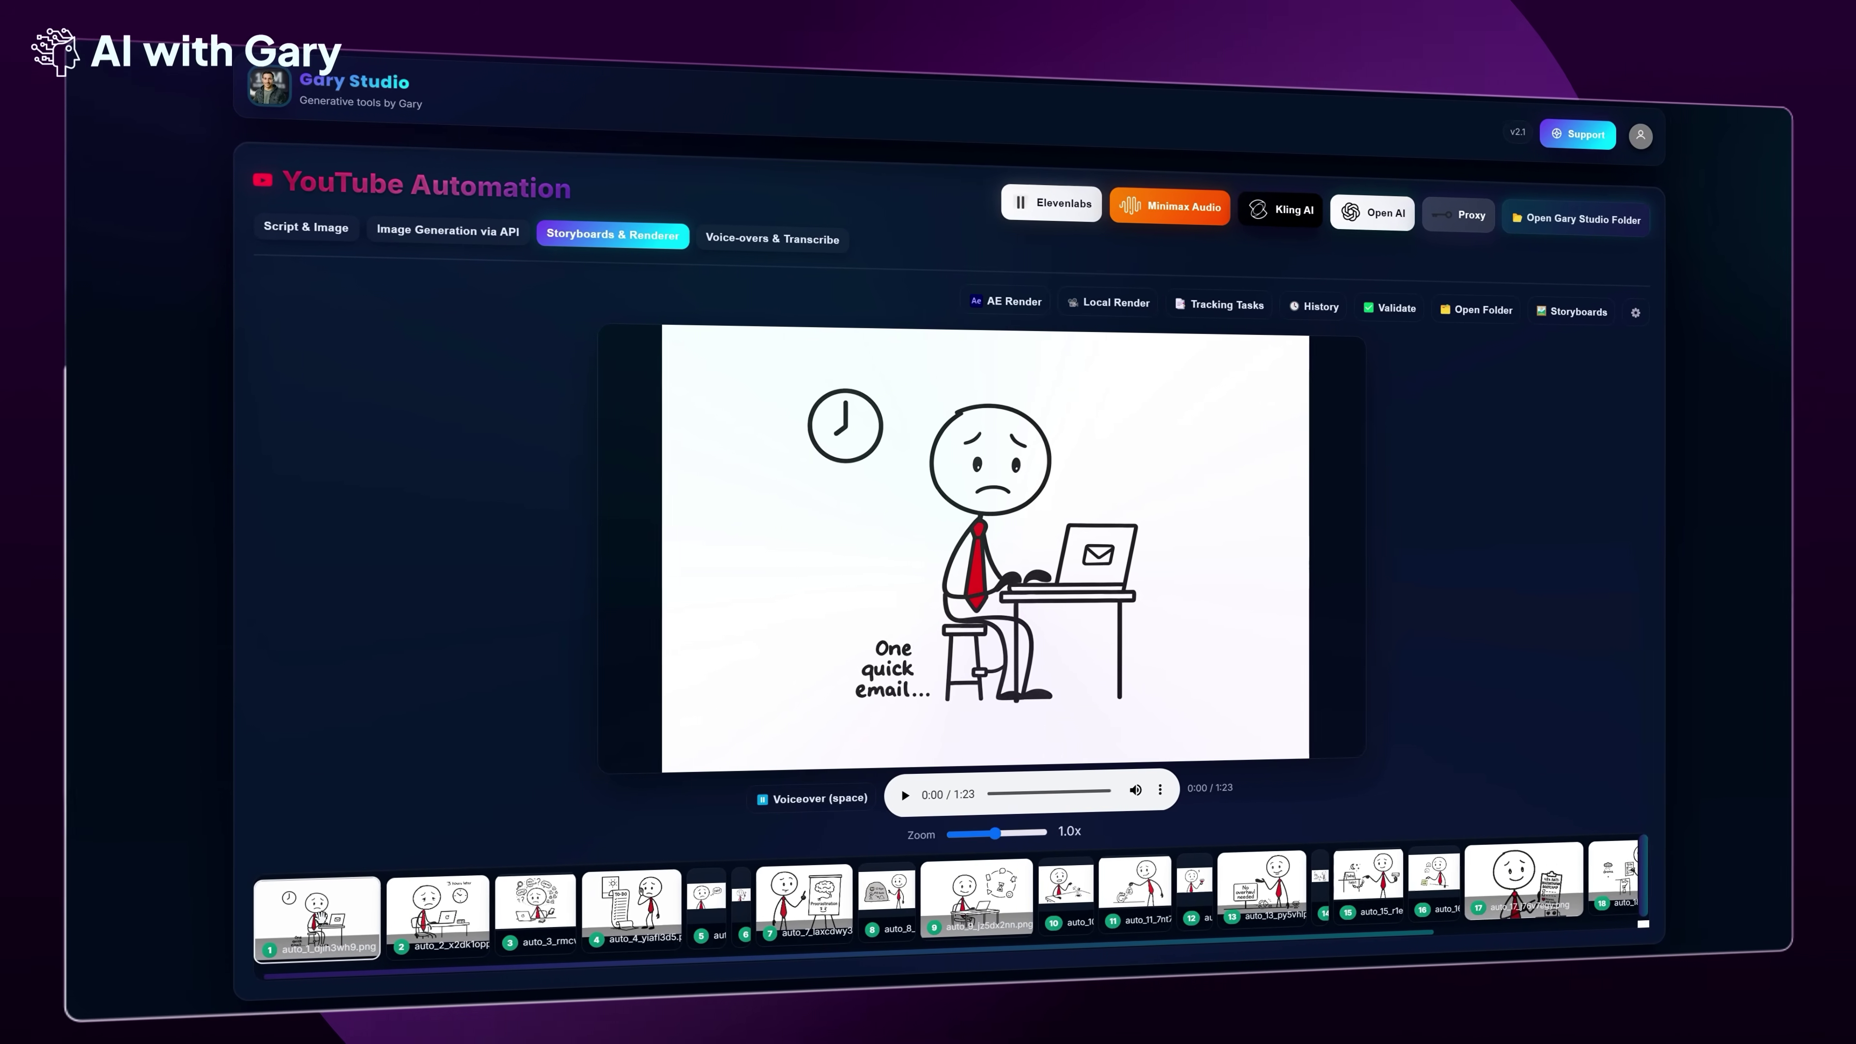
right_click(415, 884)
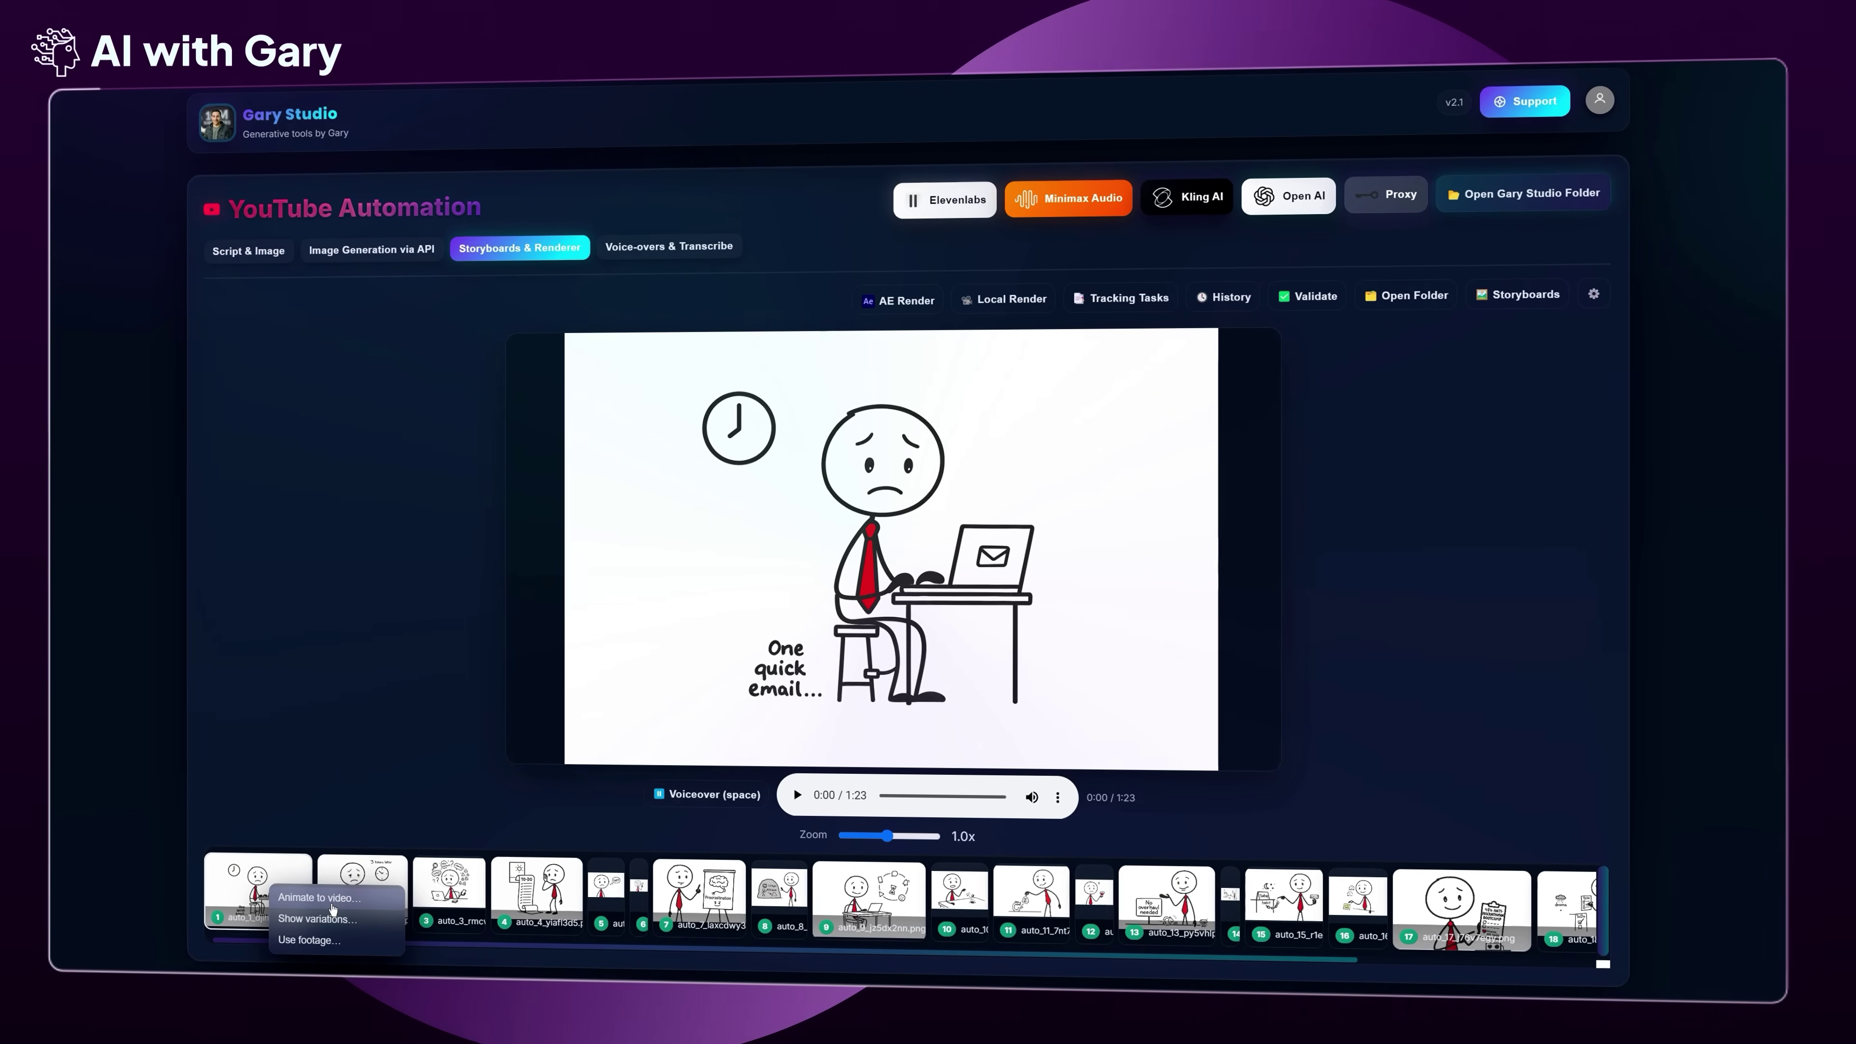
left_click(322, 891)
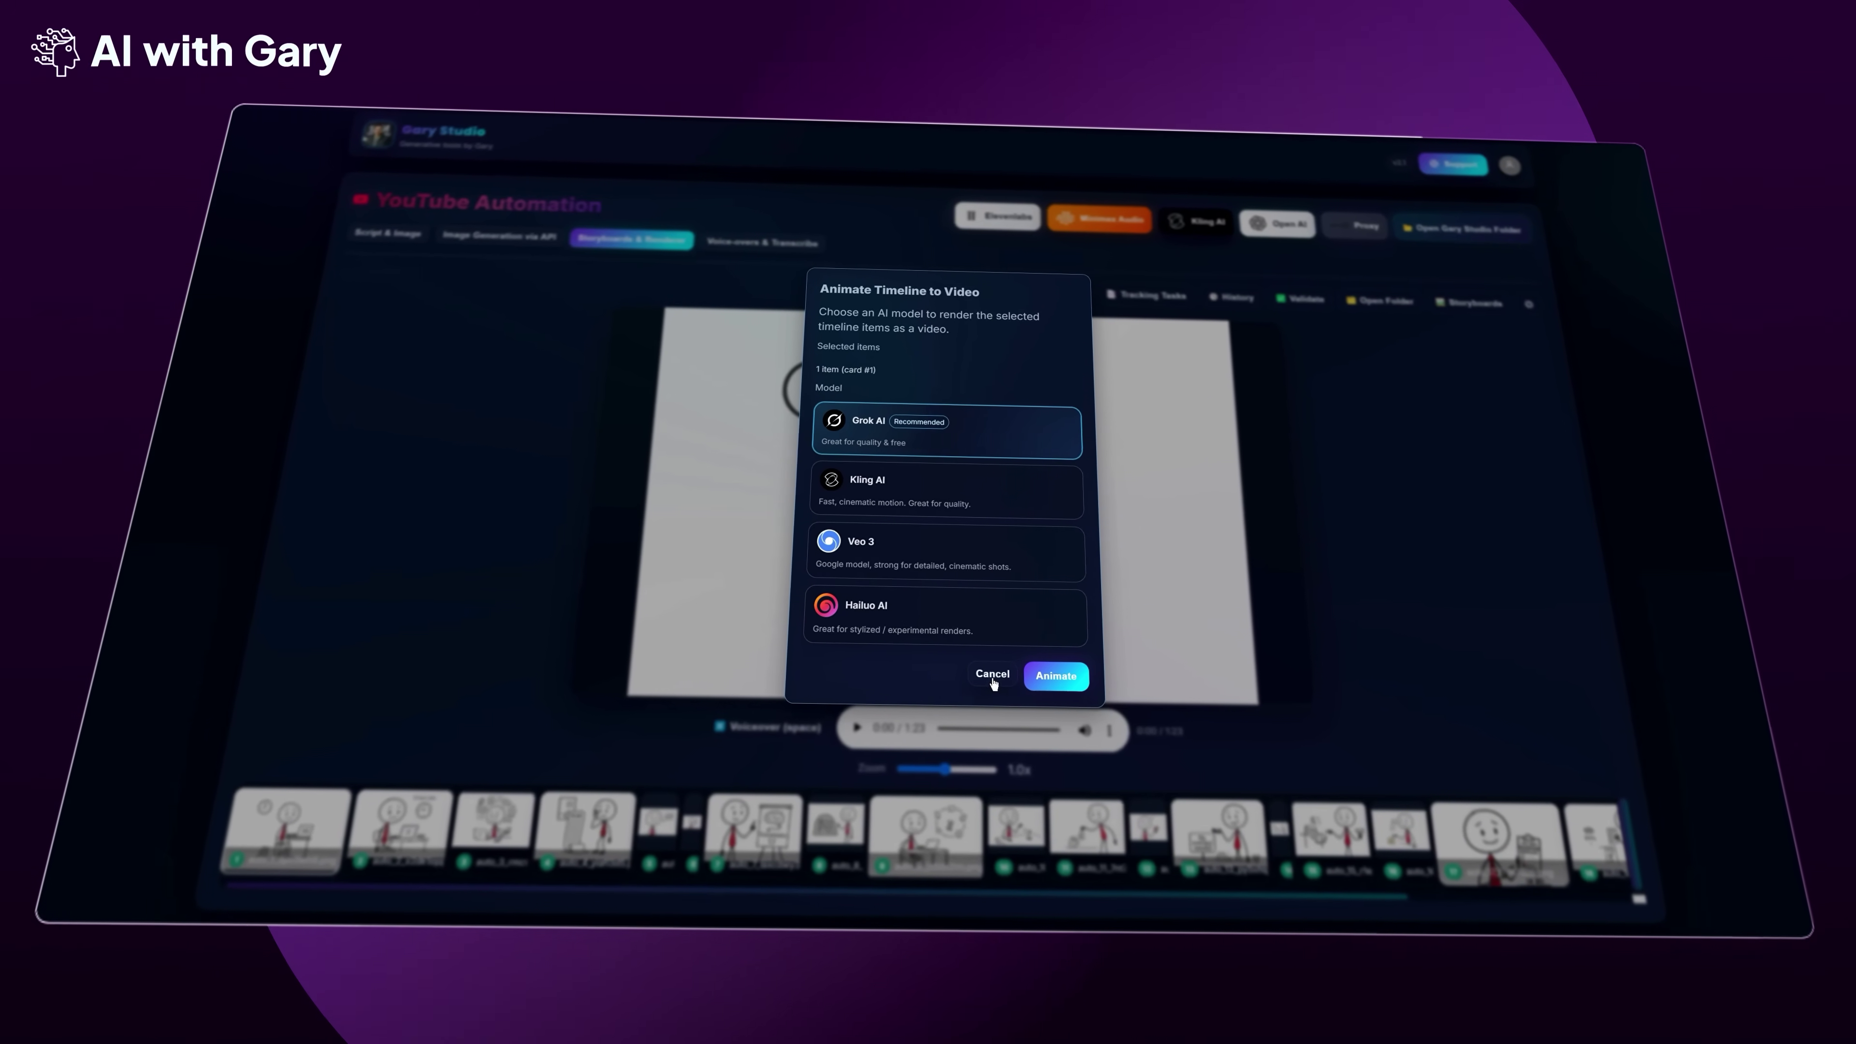
left_click(980, 674)
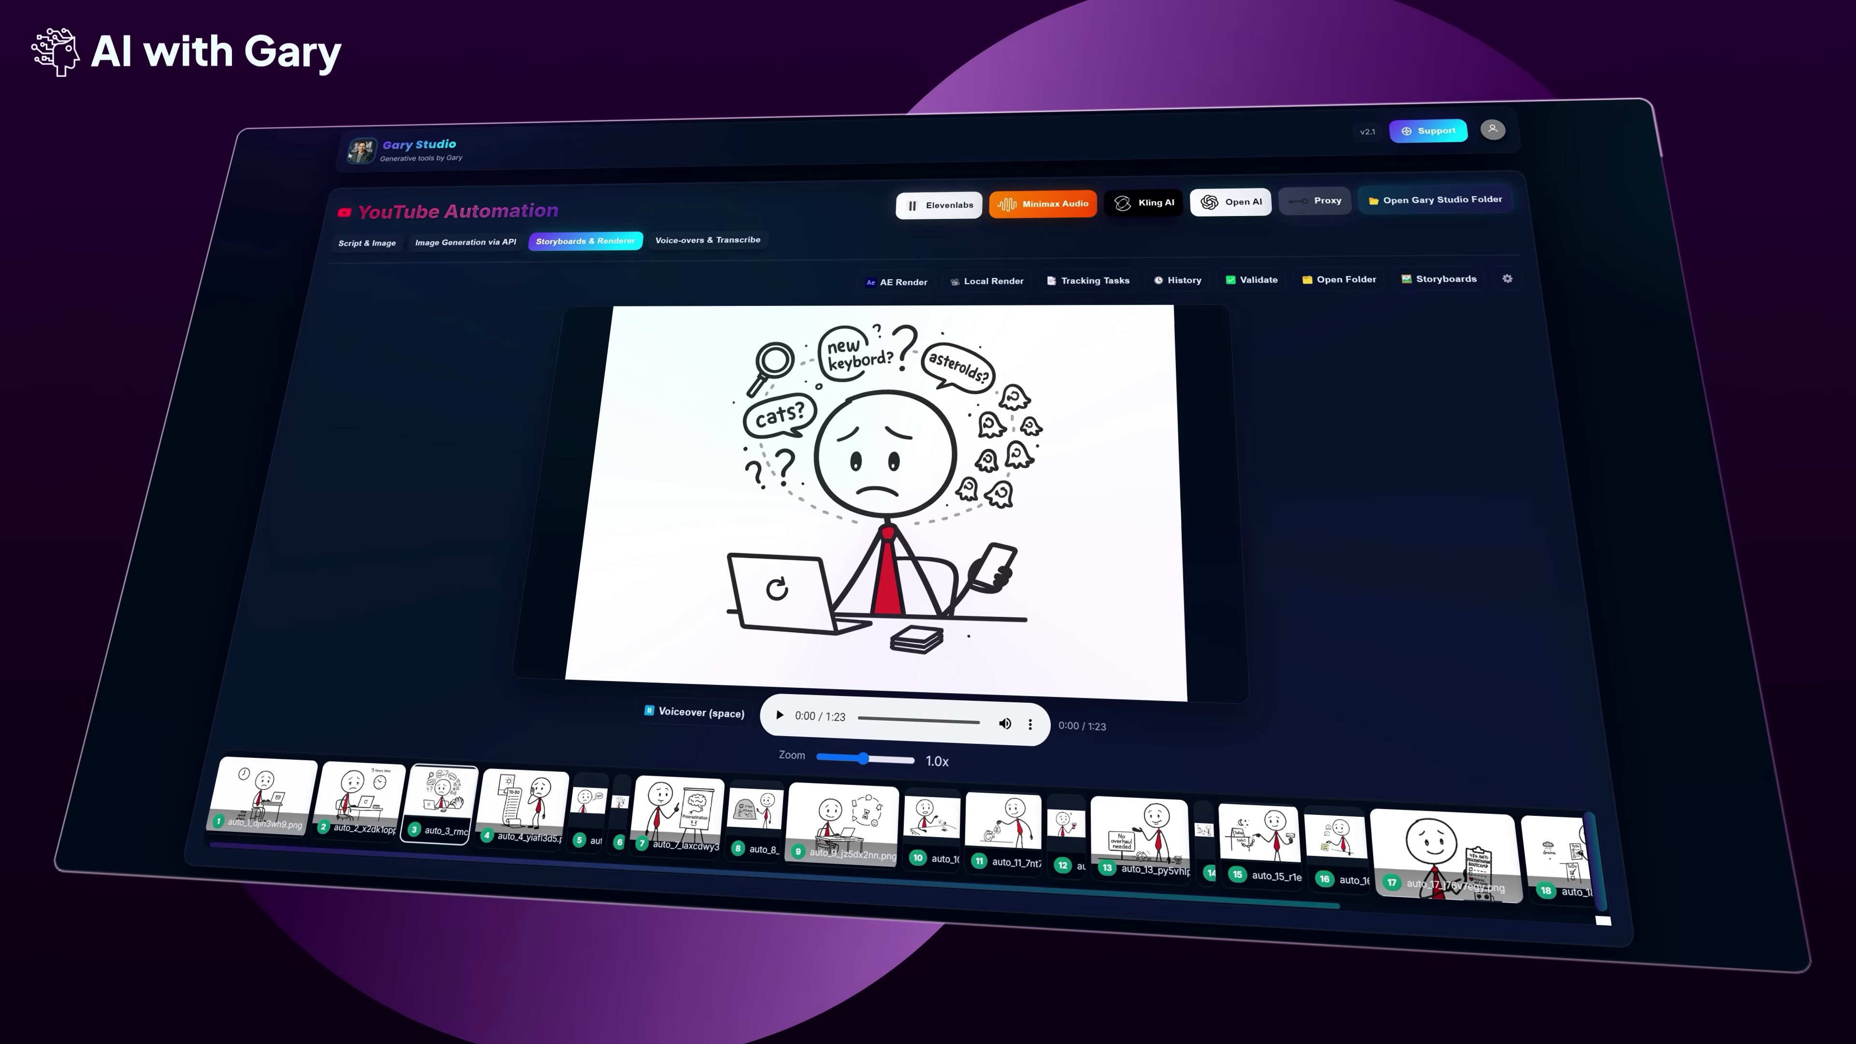
Preview the storyboard images from card 4 through the Procrastination card to card 9
left_click(545, 799)
left_click(588, 803)
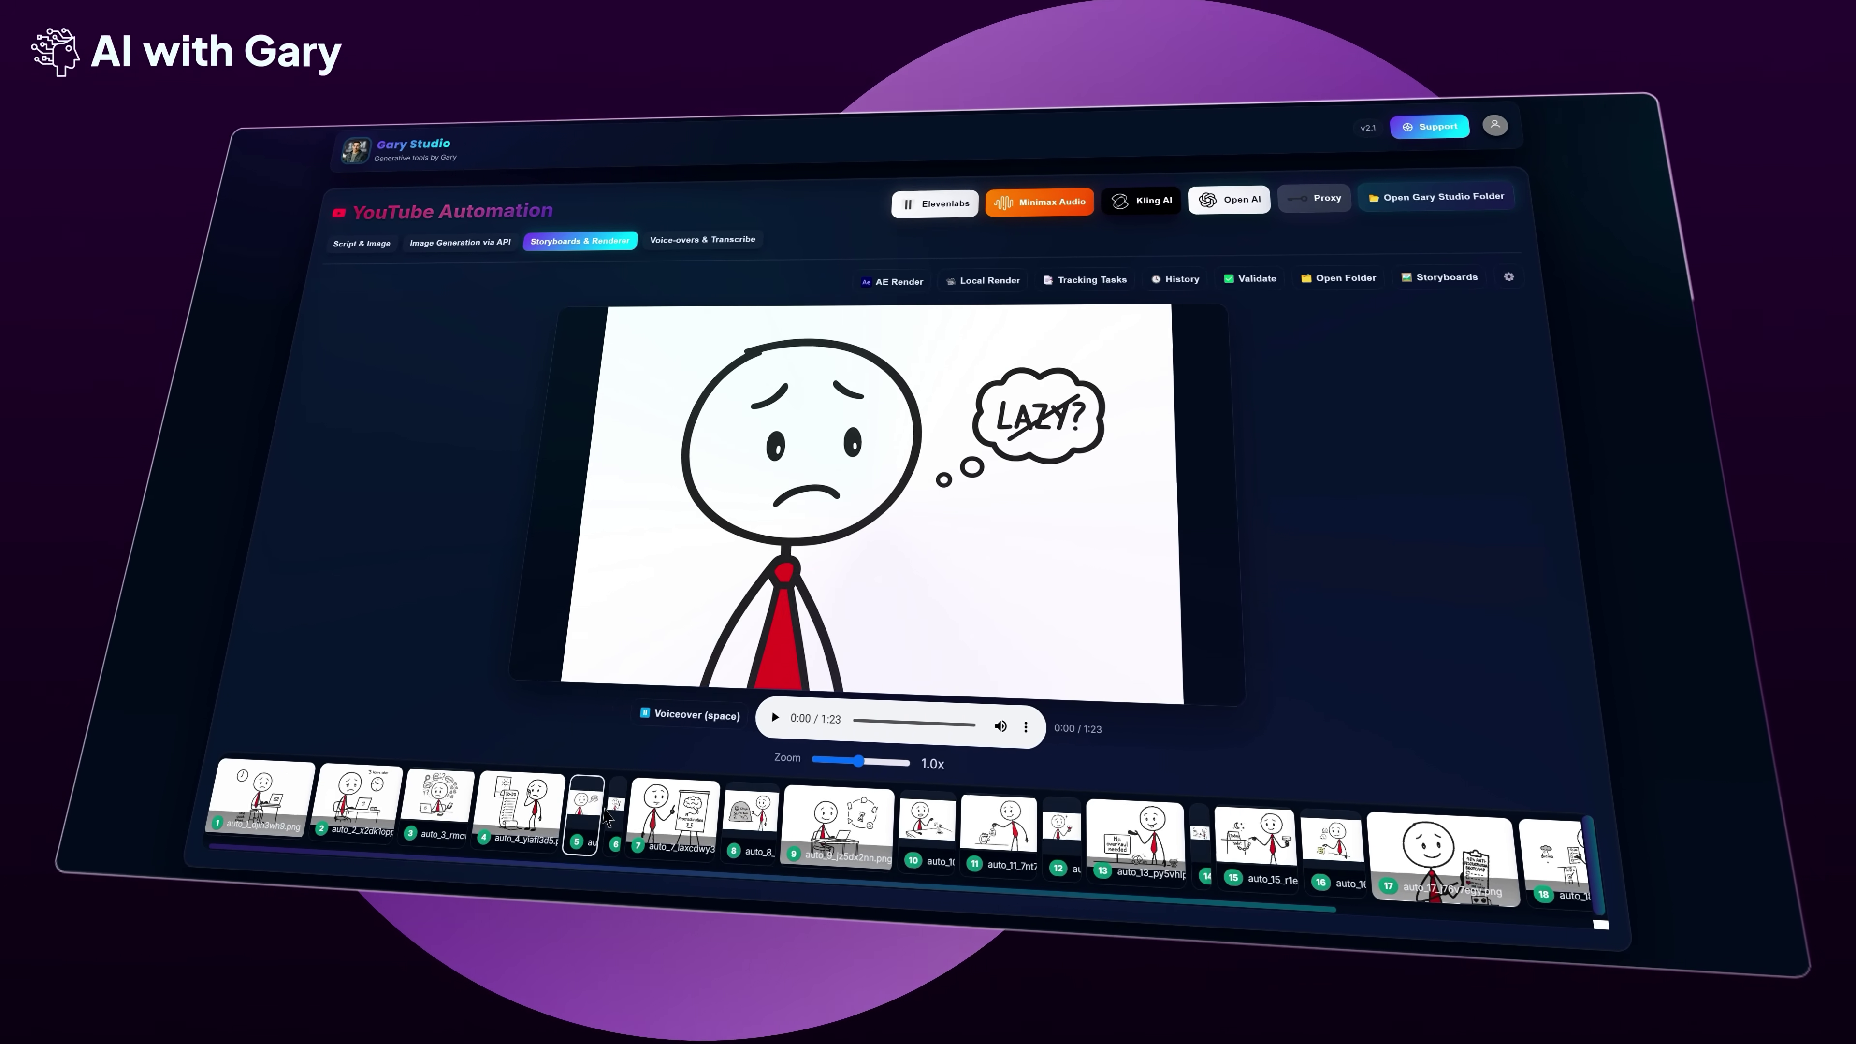
left_click(657, 819)
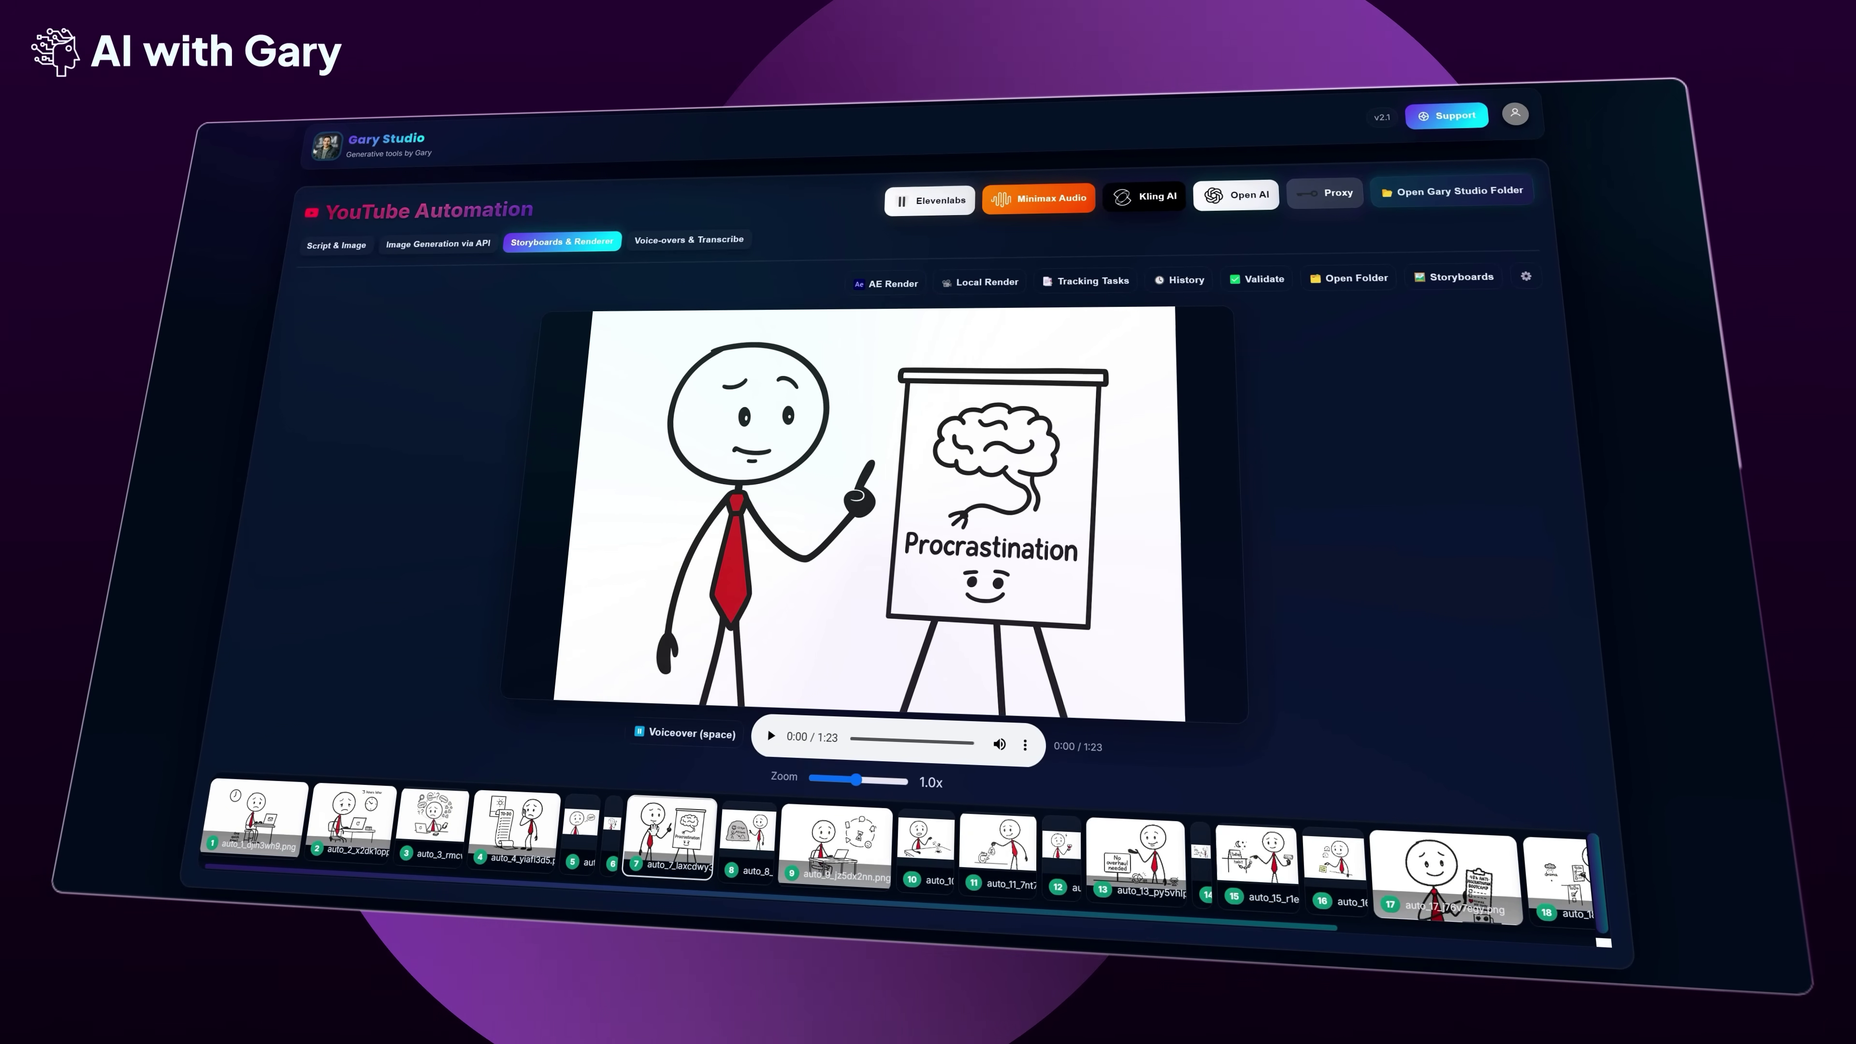
left_click(747, 826)
left_click(836, 844)
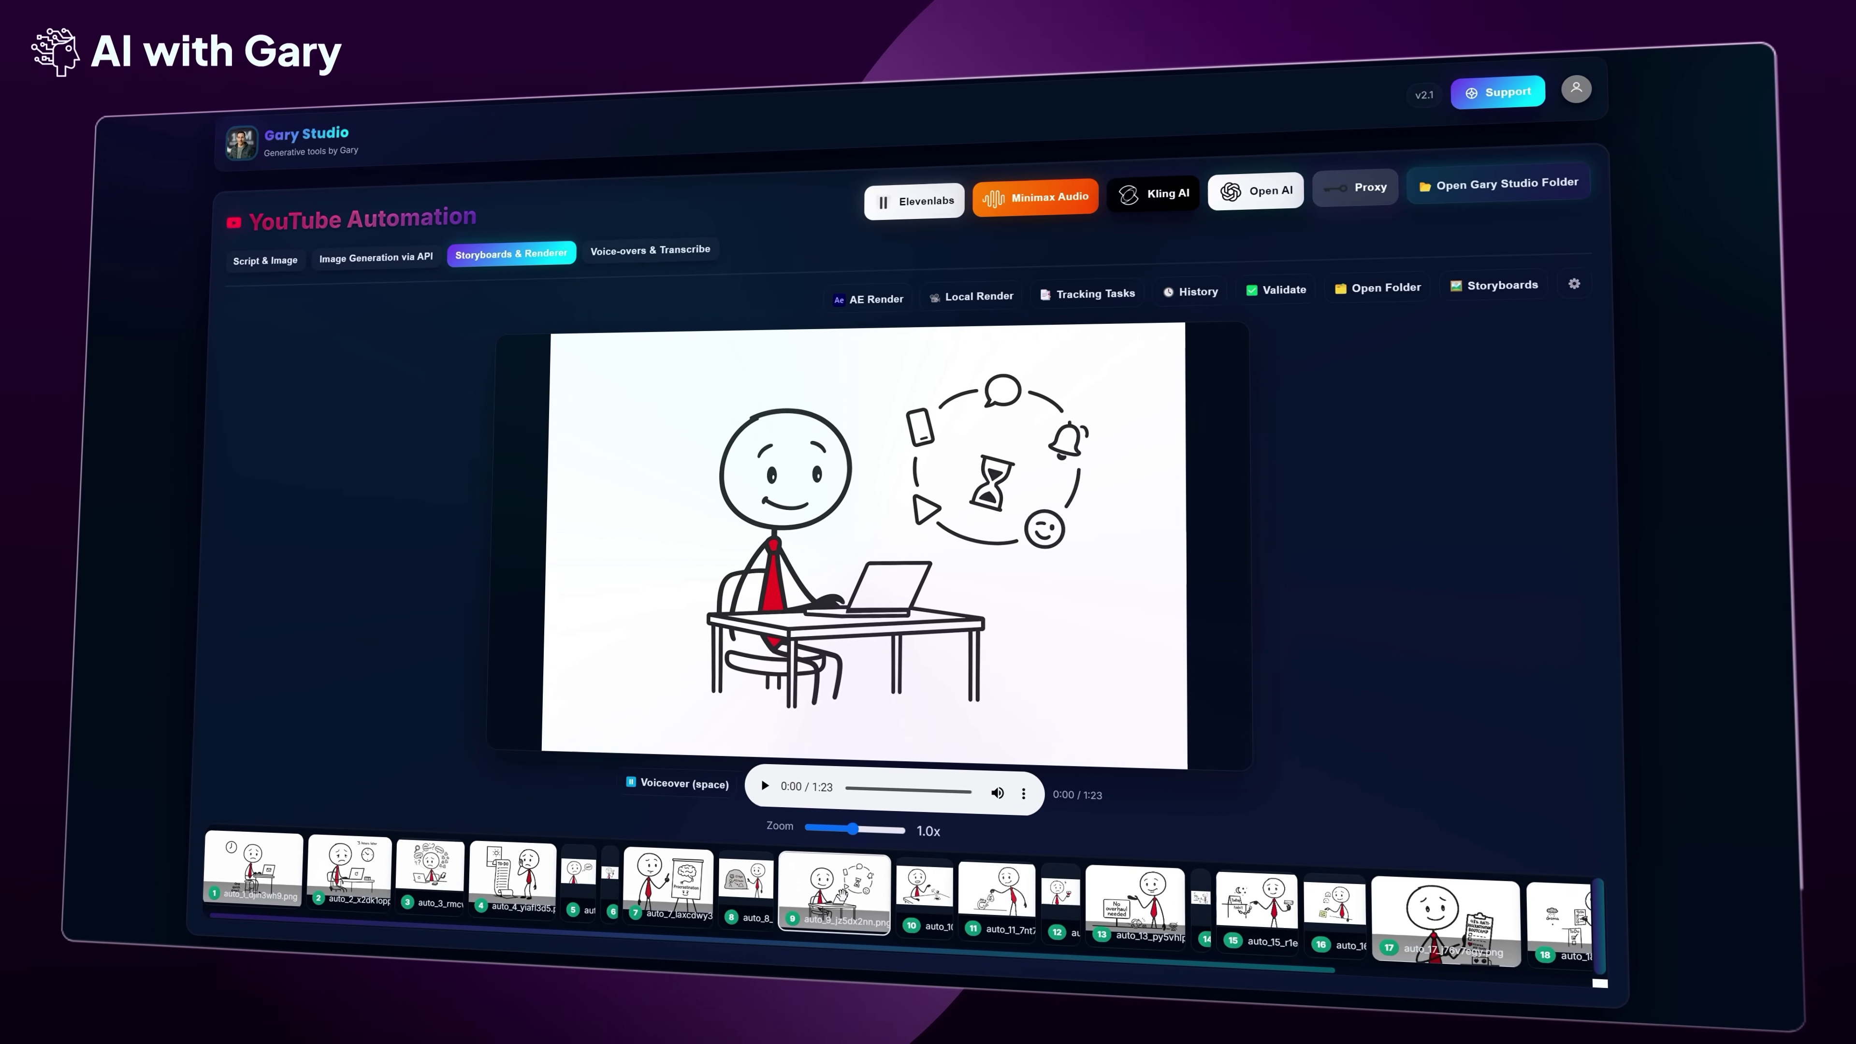
Replace card 9's footage with the auto_19 image of the figure holding an EXCUSES sign
right_click(848, 907)
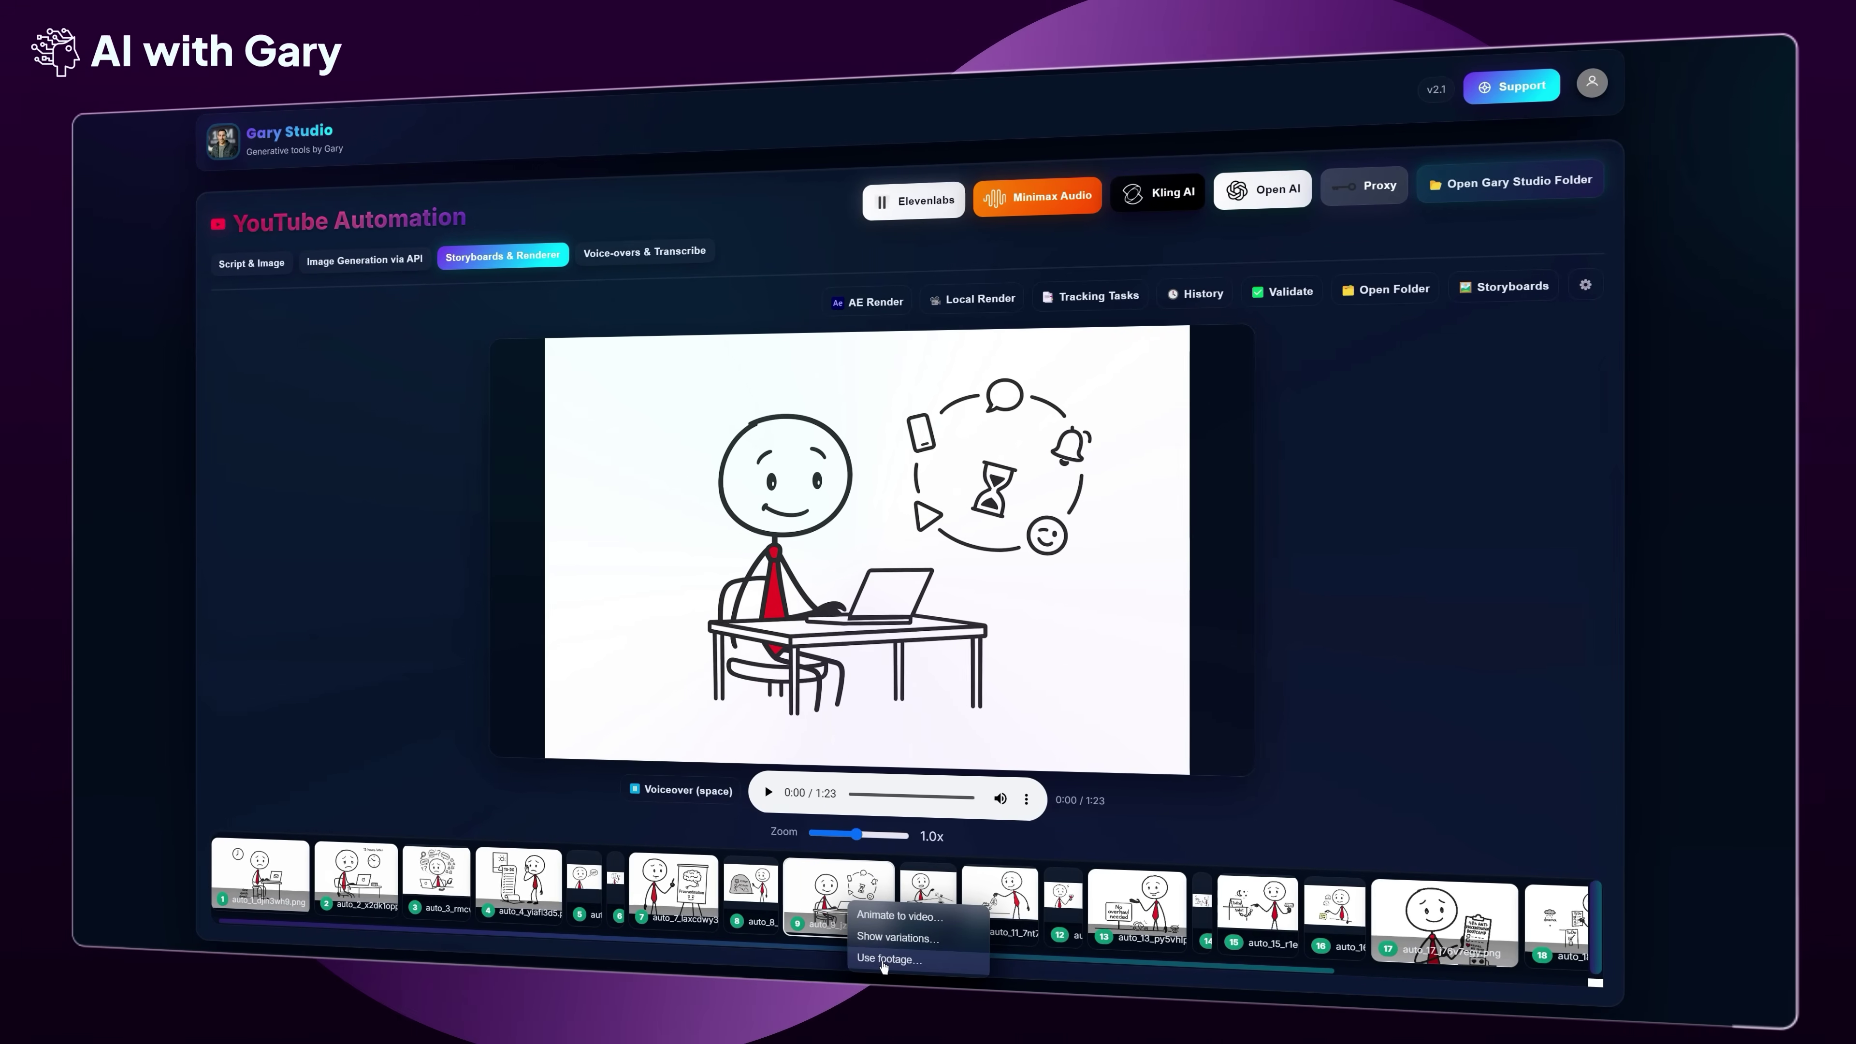
left_click(887, 959)
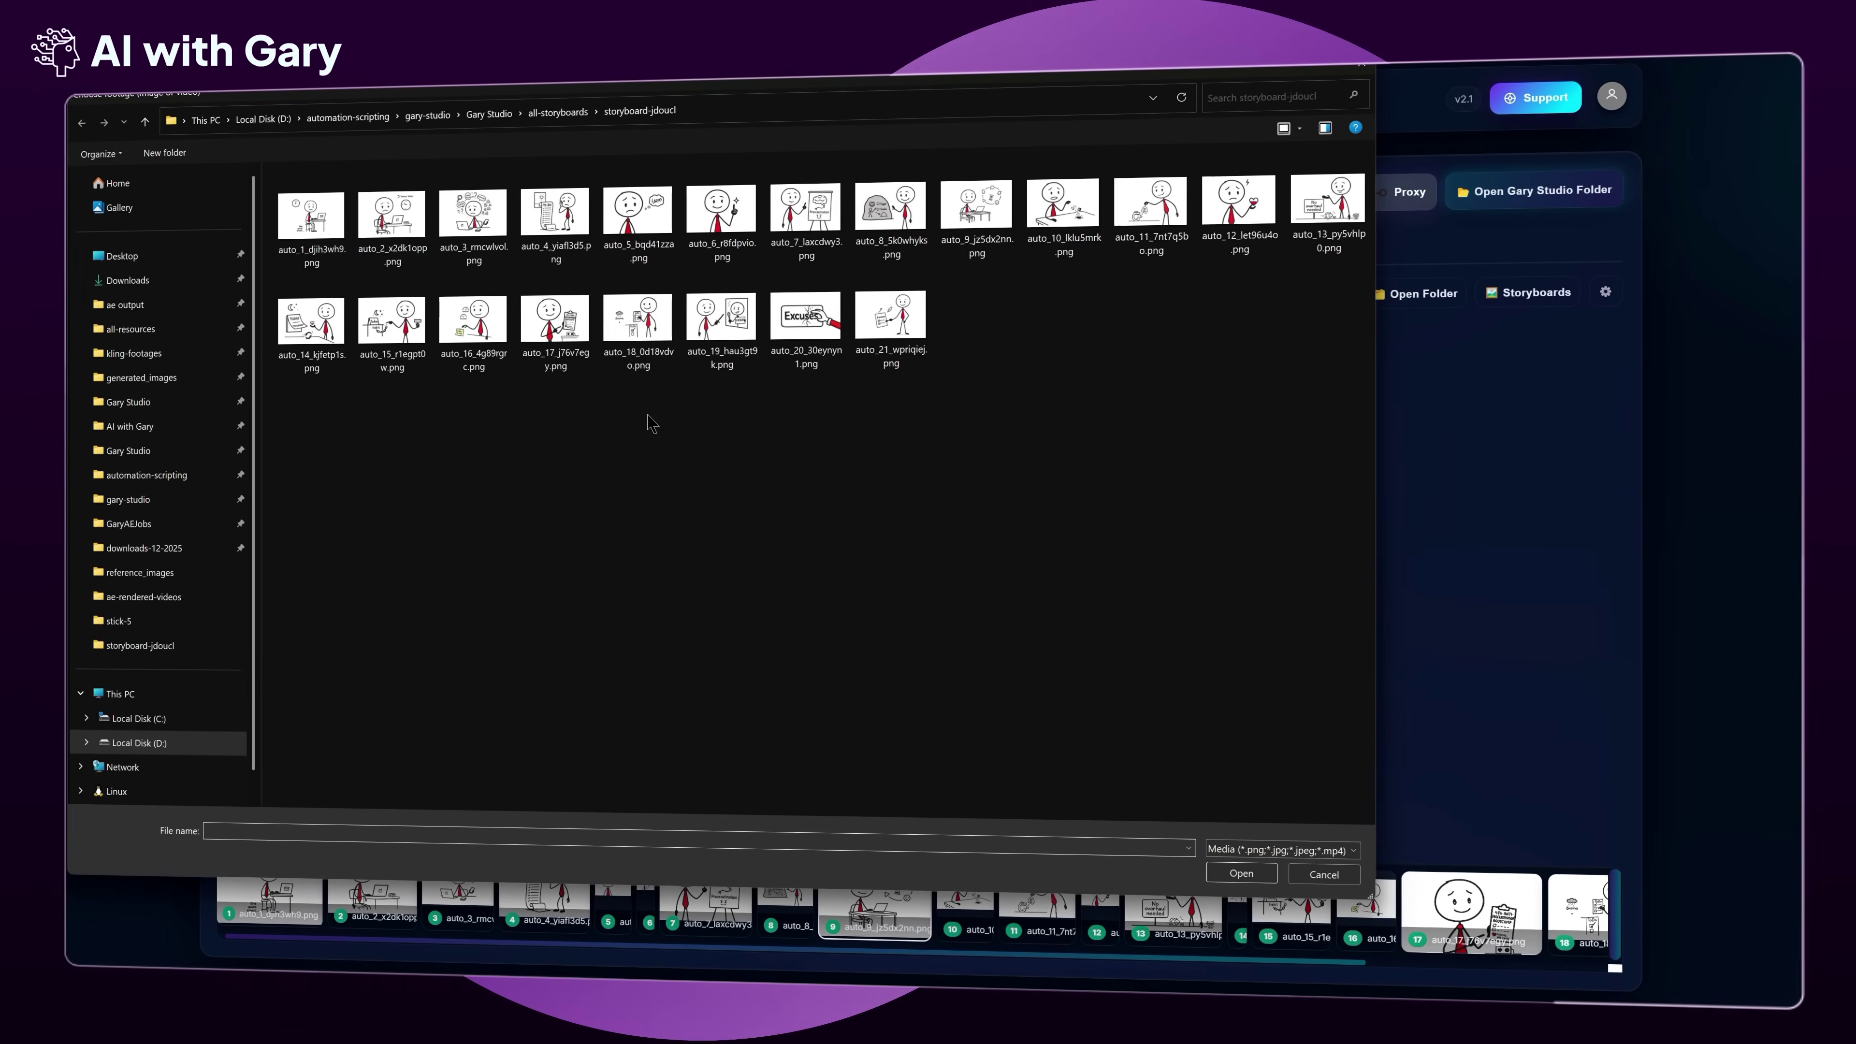
left_click(712, 318)
double_click(713, 318)
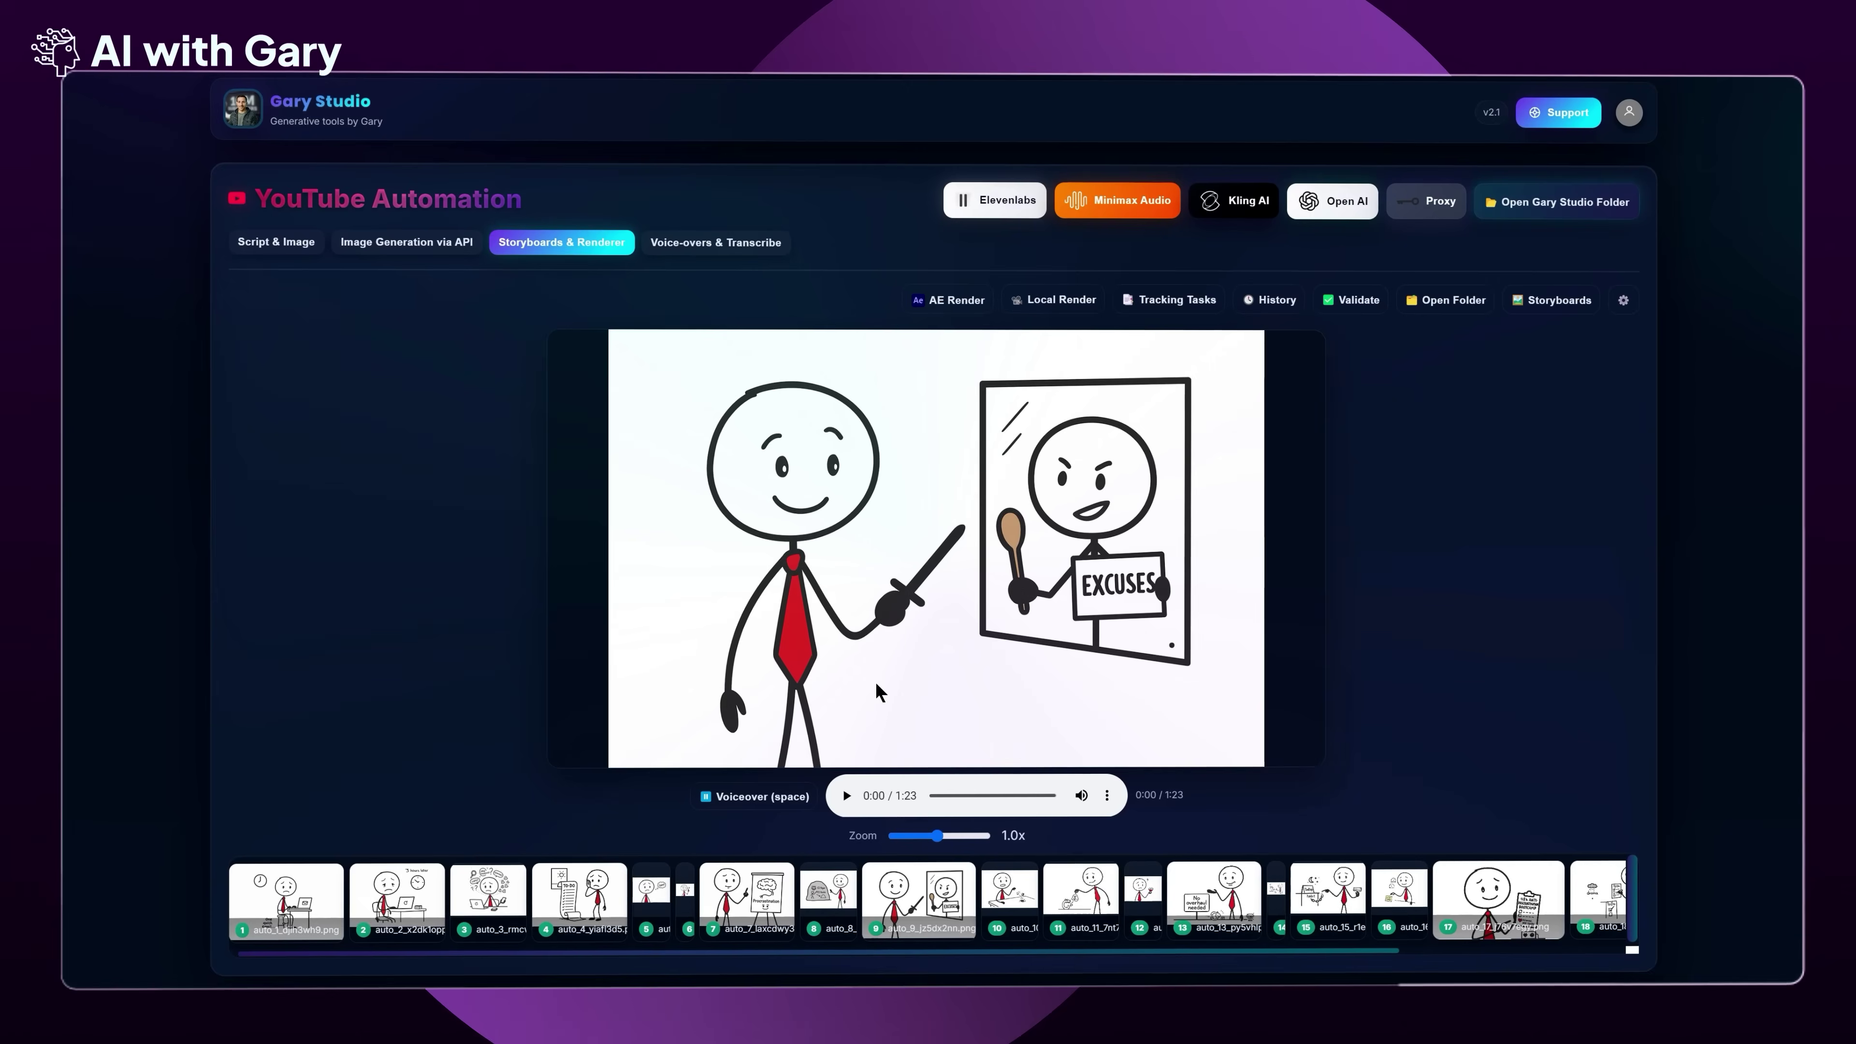
Restore card 9 to the desk-and-laptop variation auto_9_jz5dx2nn-1.png from its variations
right_click(964, 896)
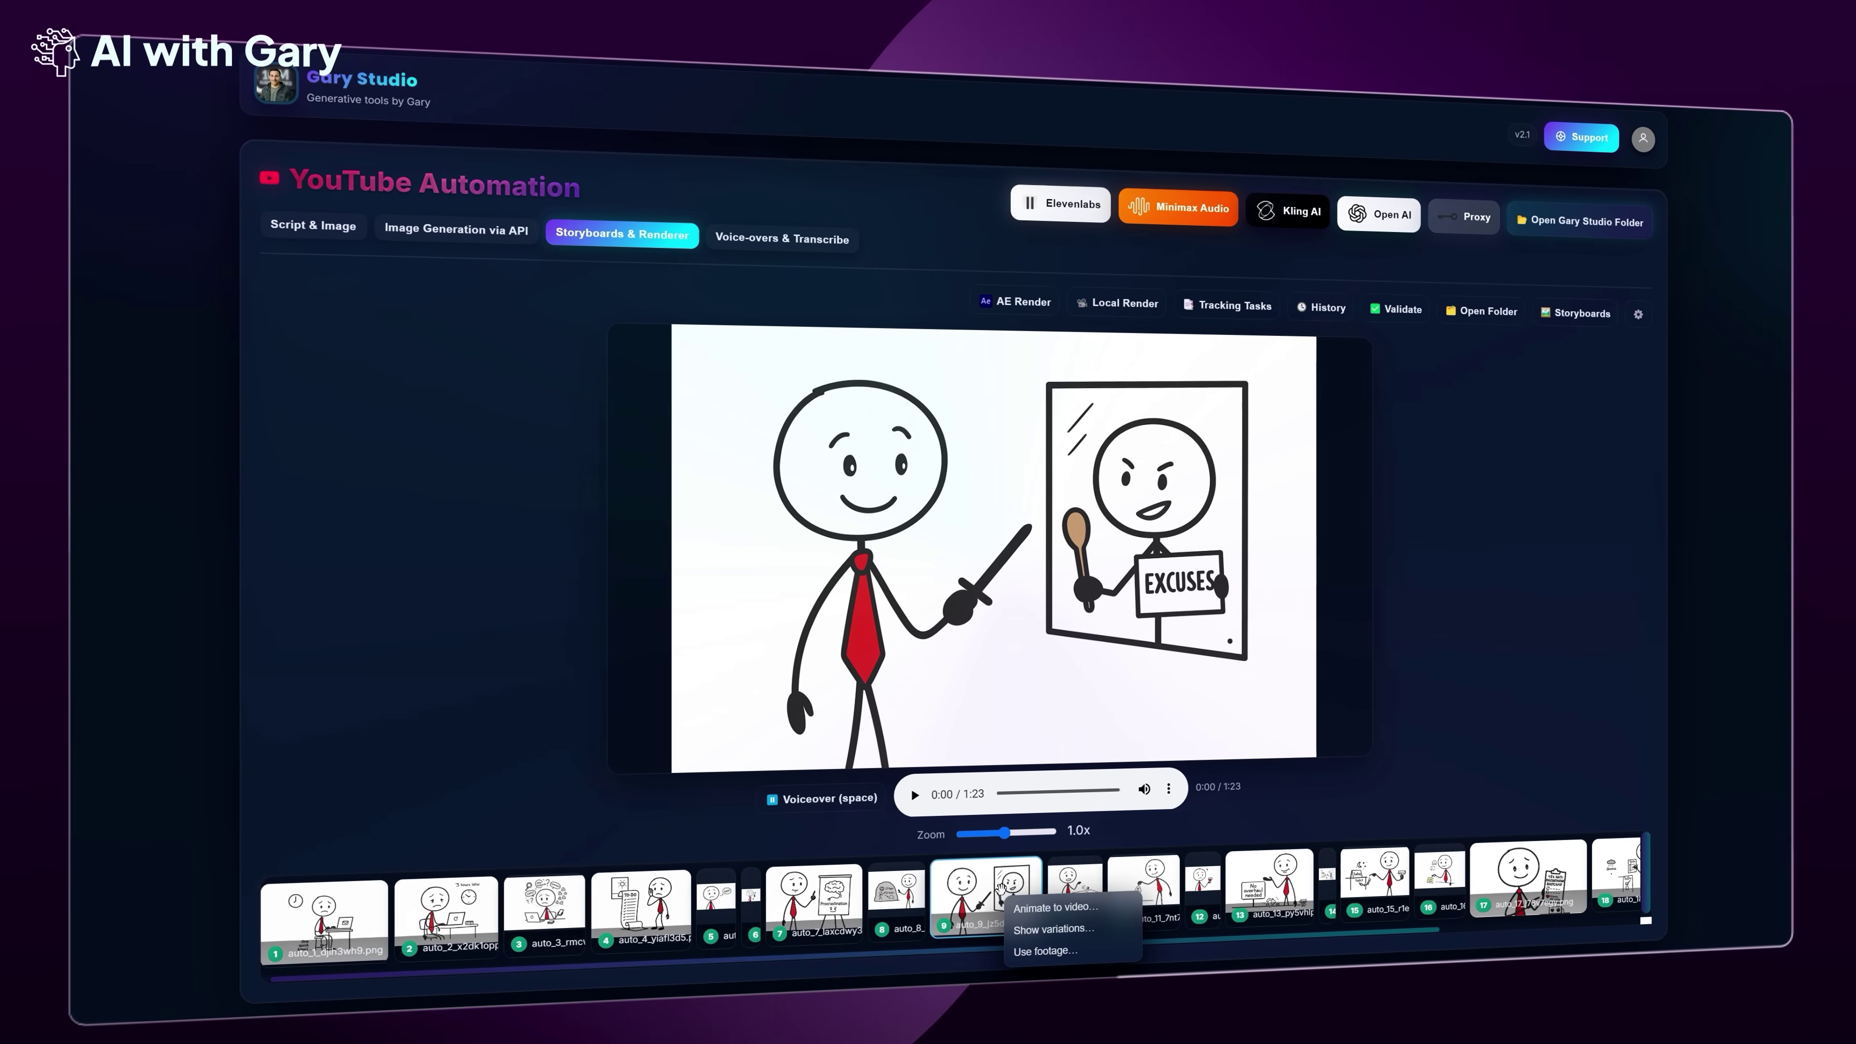
left_click(1059, 931)
left_click(885, 365)
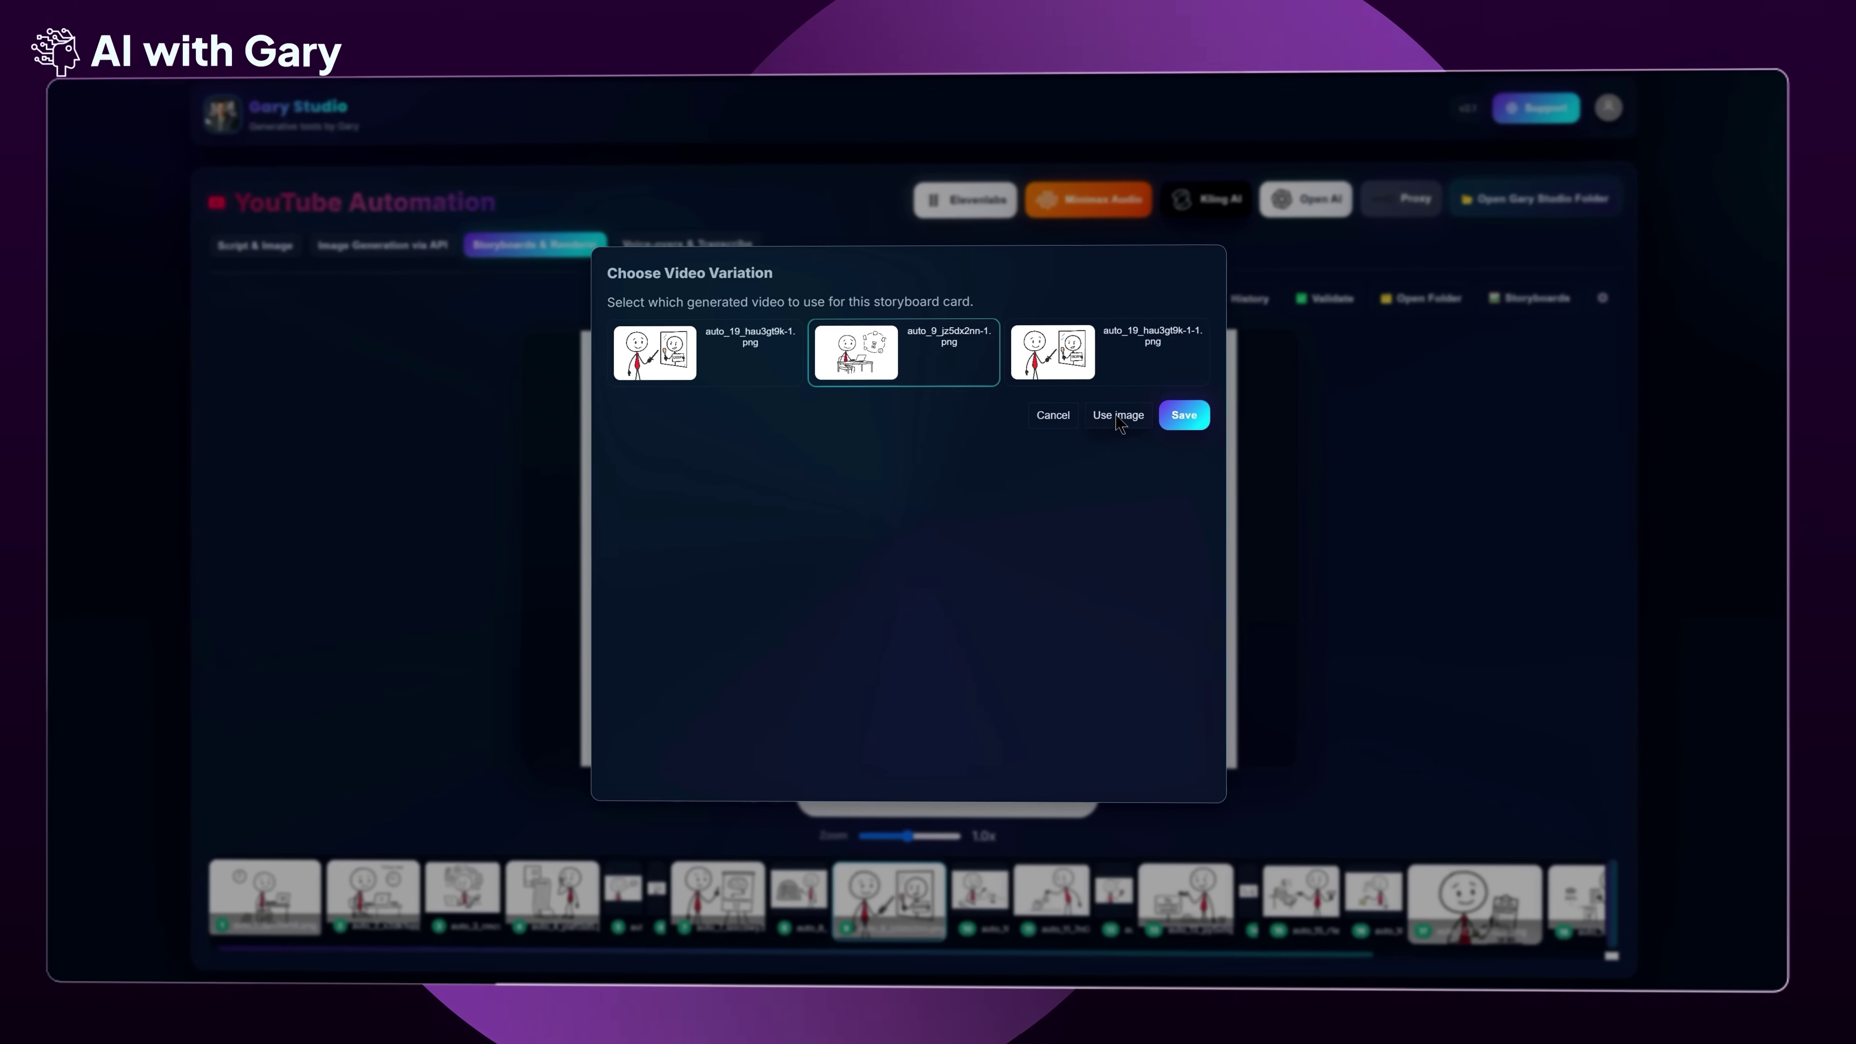
left_click(1131, 418)
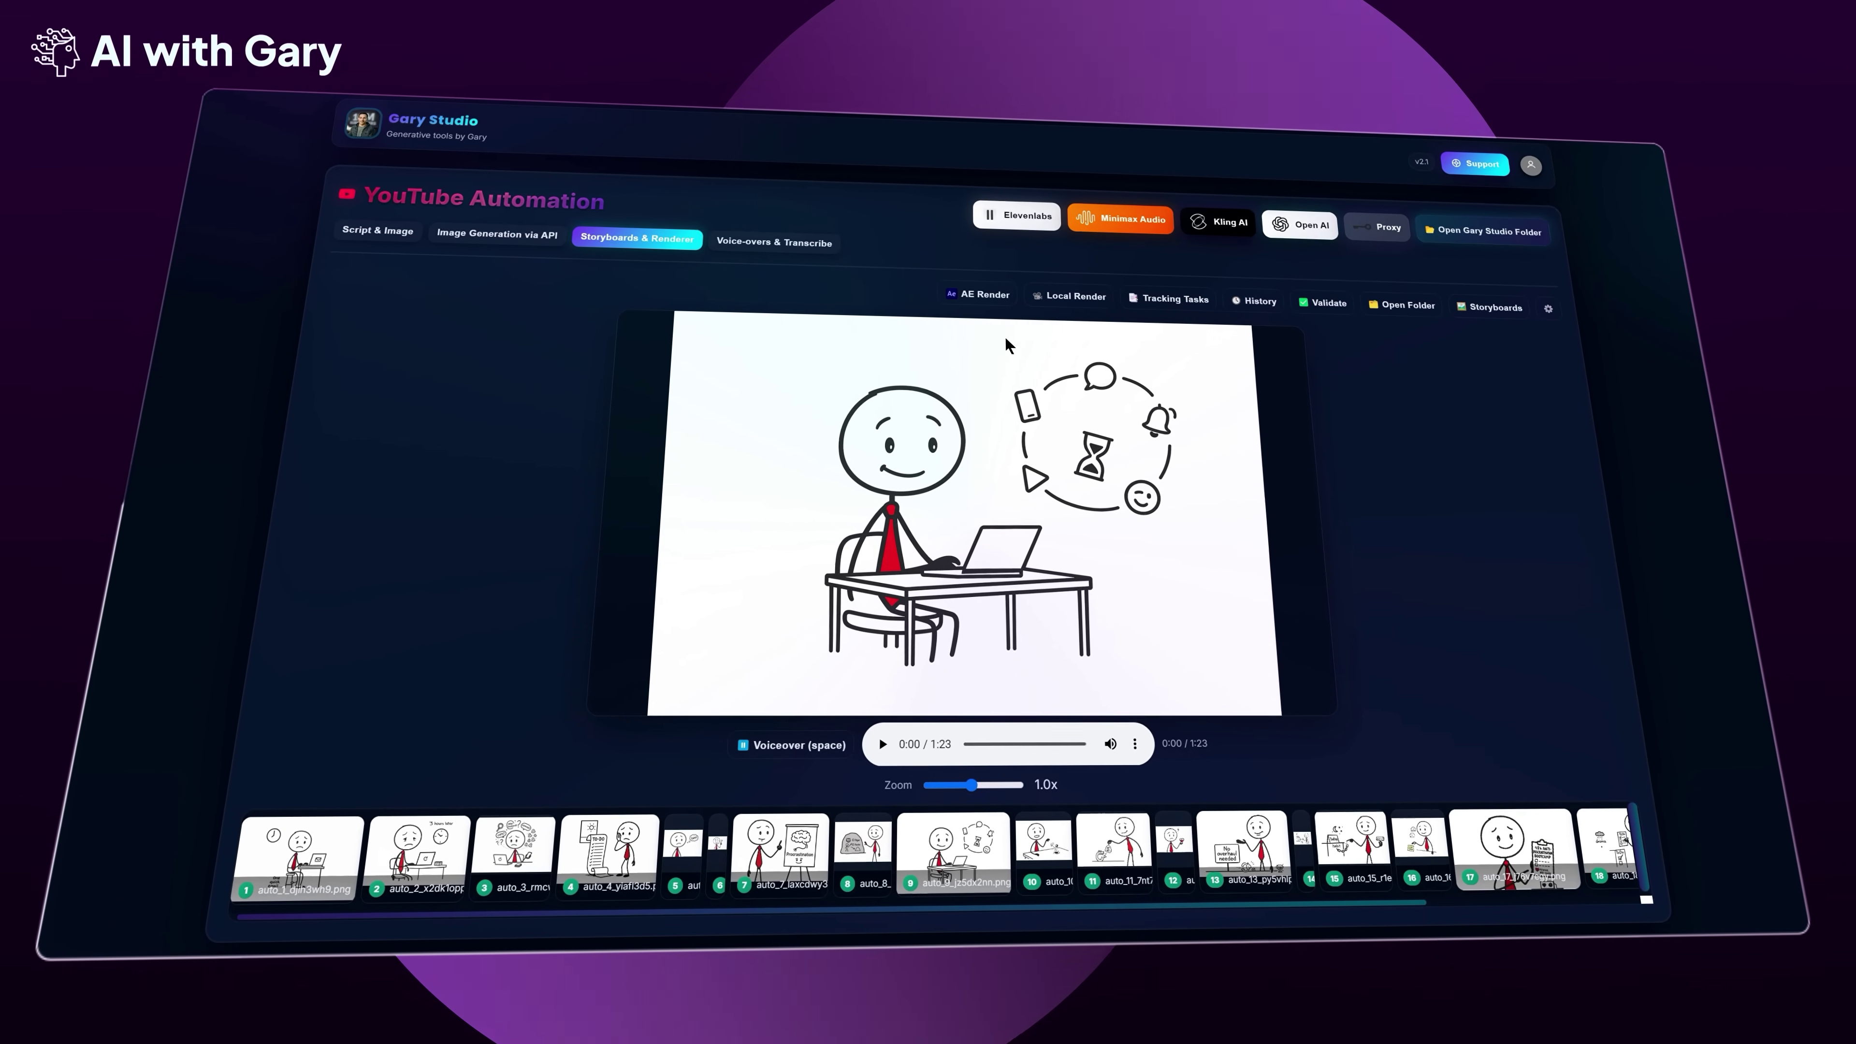
Start a local 16:9 Landscape render of storyboard-jdoucl with Zoom in and Black fade unchecked
left_click(1087, 299)
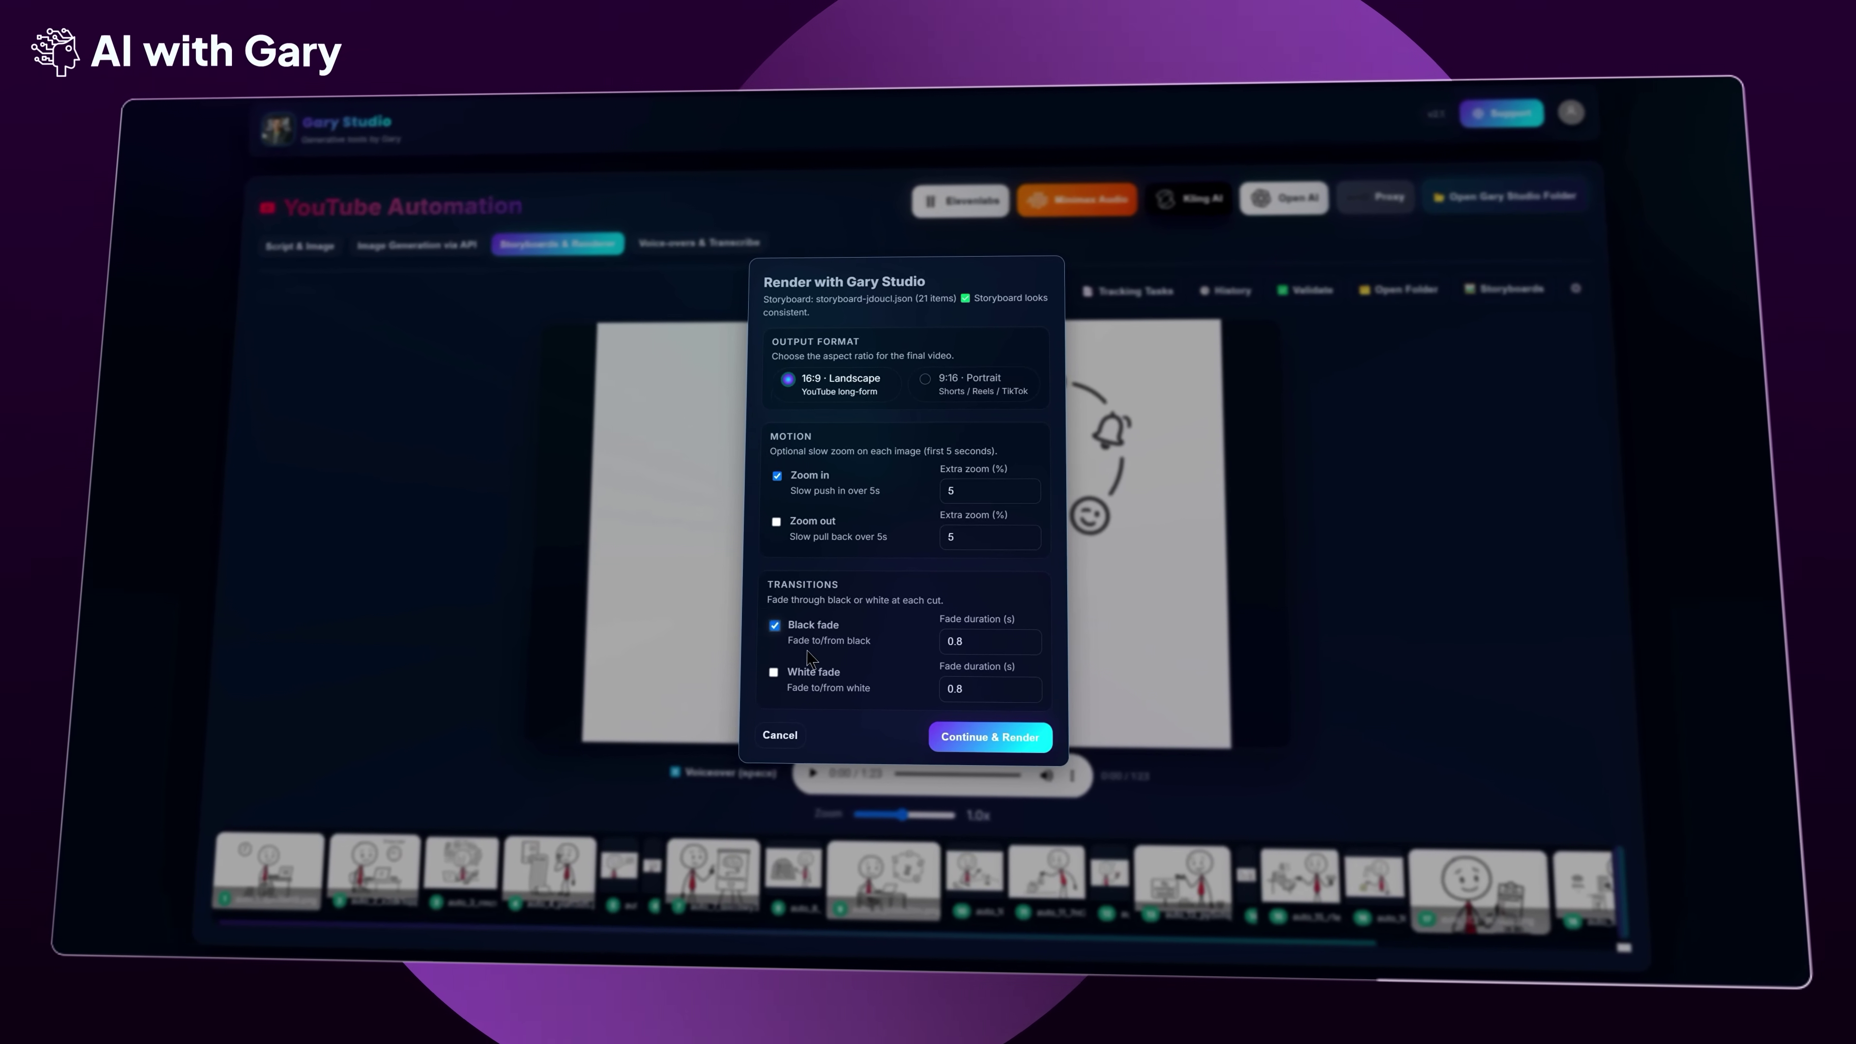
left_click(942, 494)
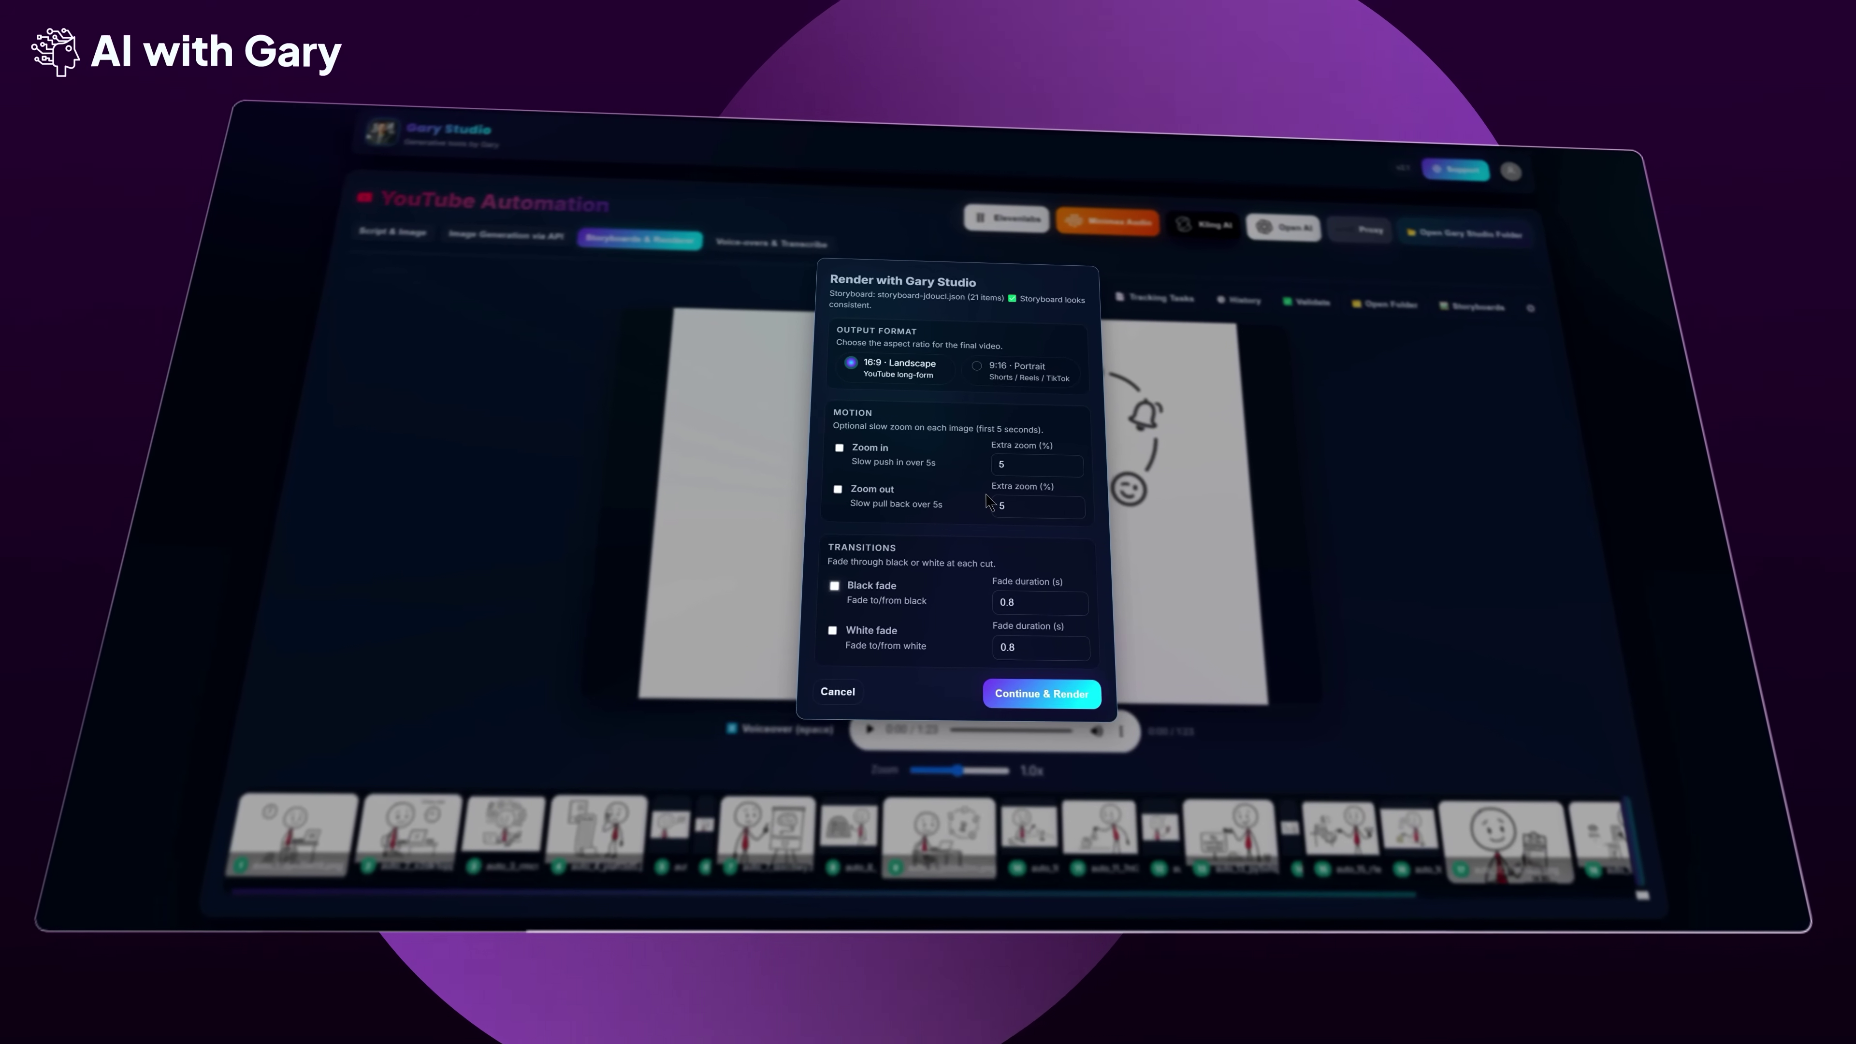
left_click(991, 689)
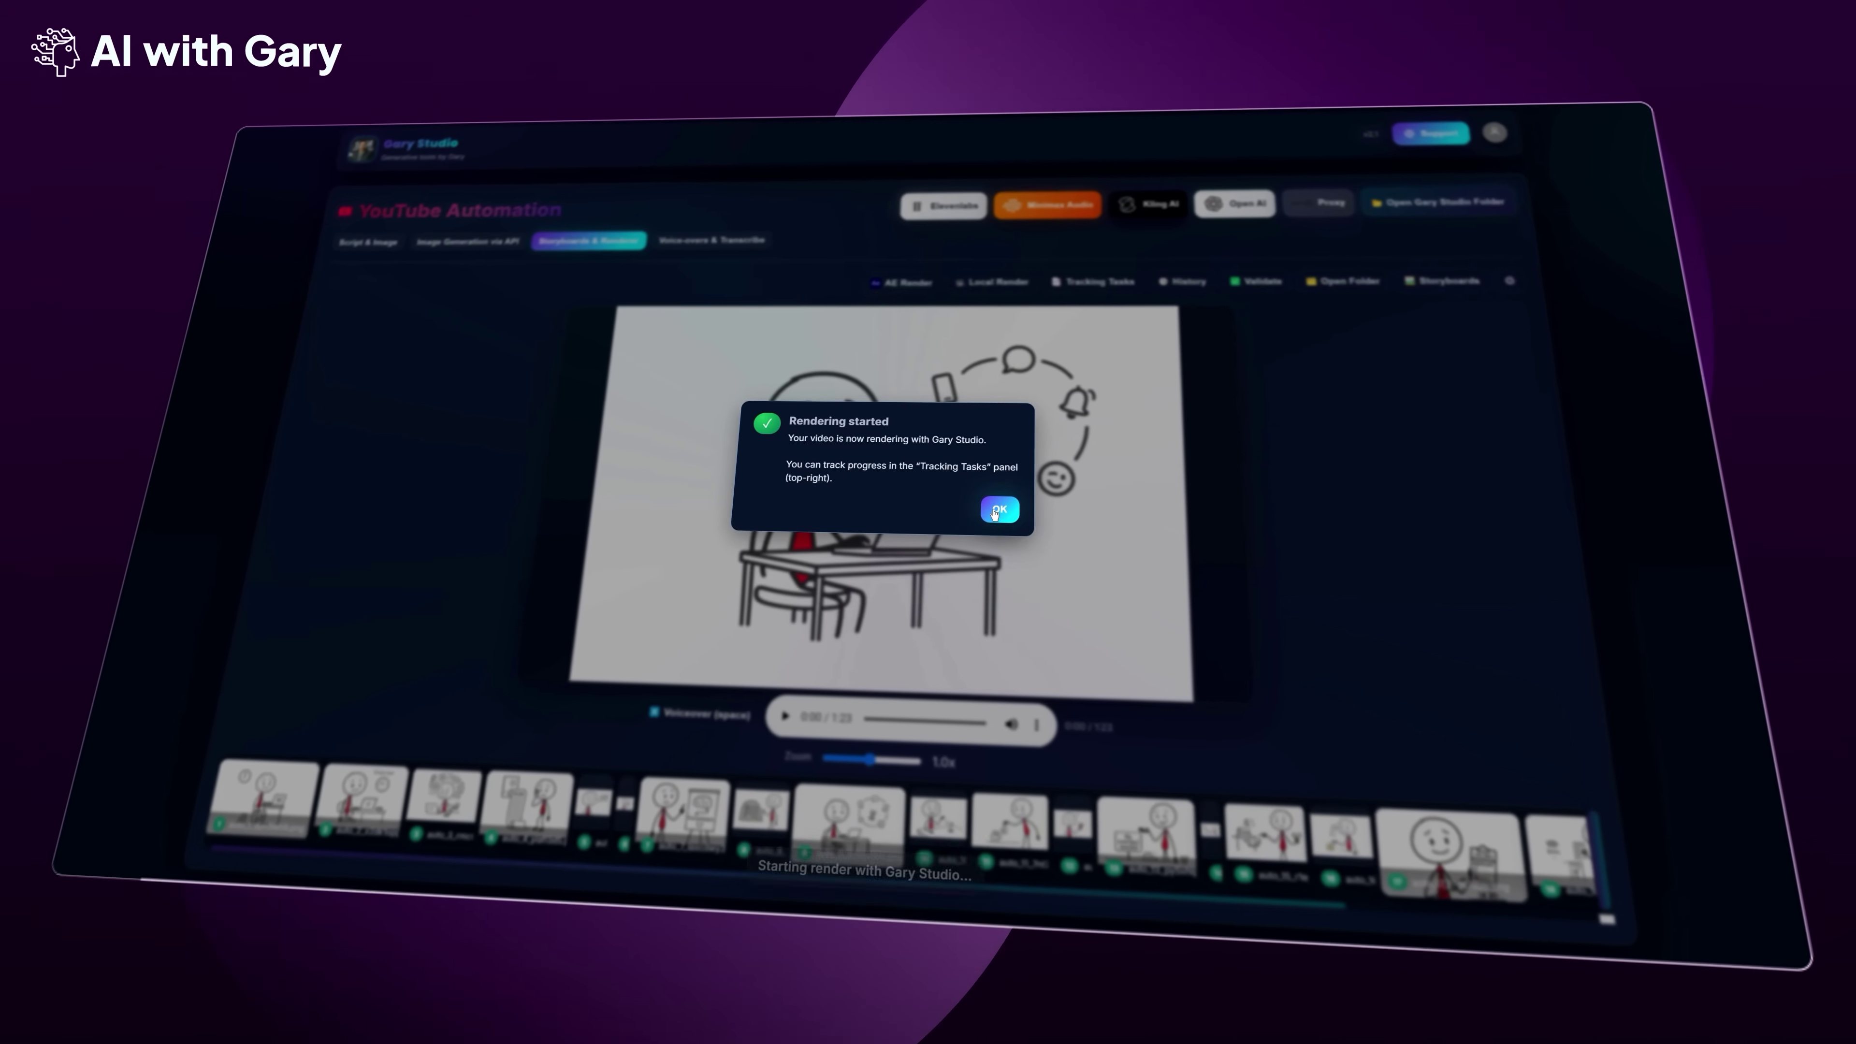
left_click(997, 511)
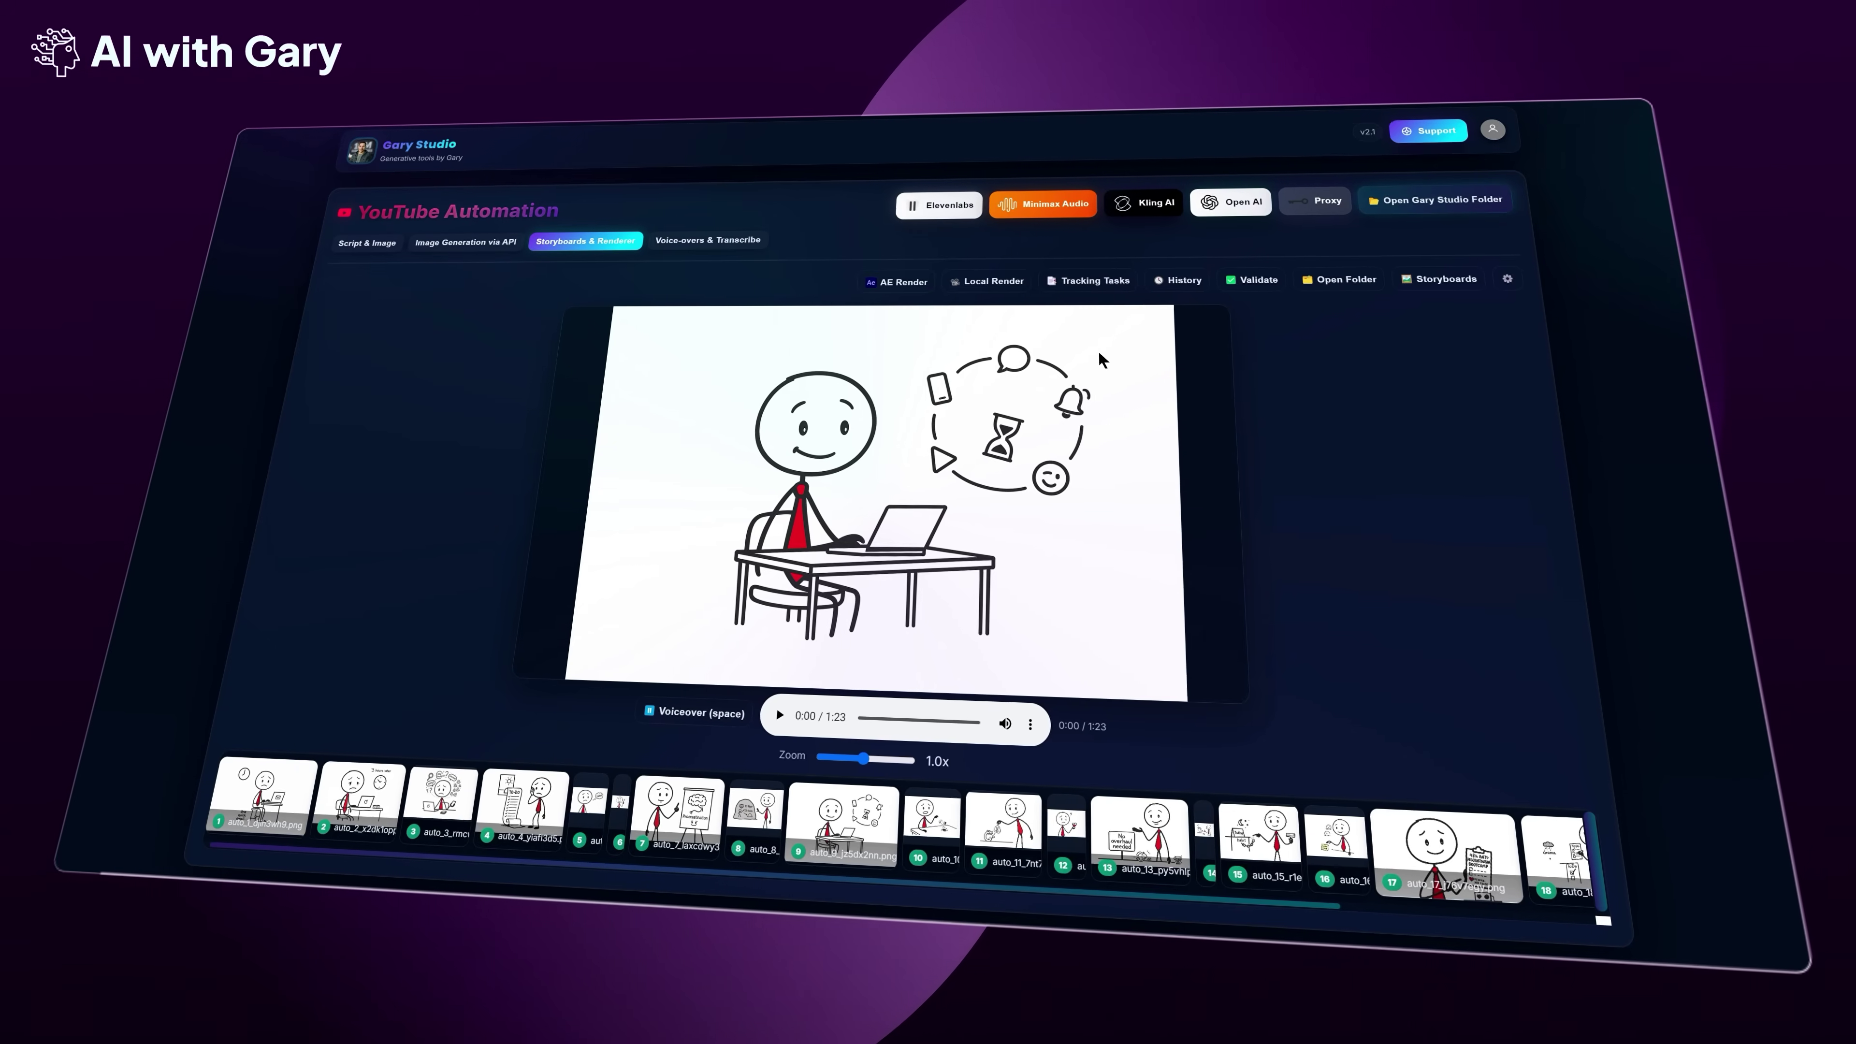
Check the running storyboard render's progress in the Animation Status dialog
left_click(1088, 281)
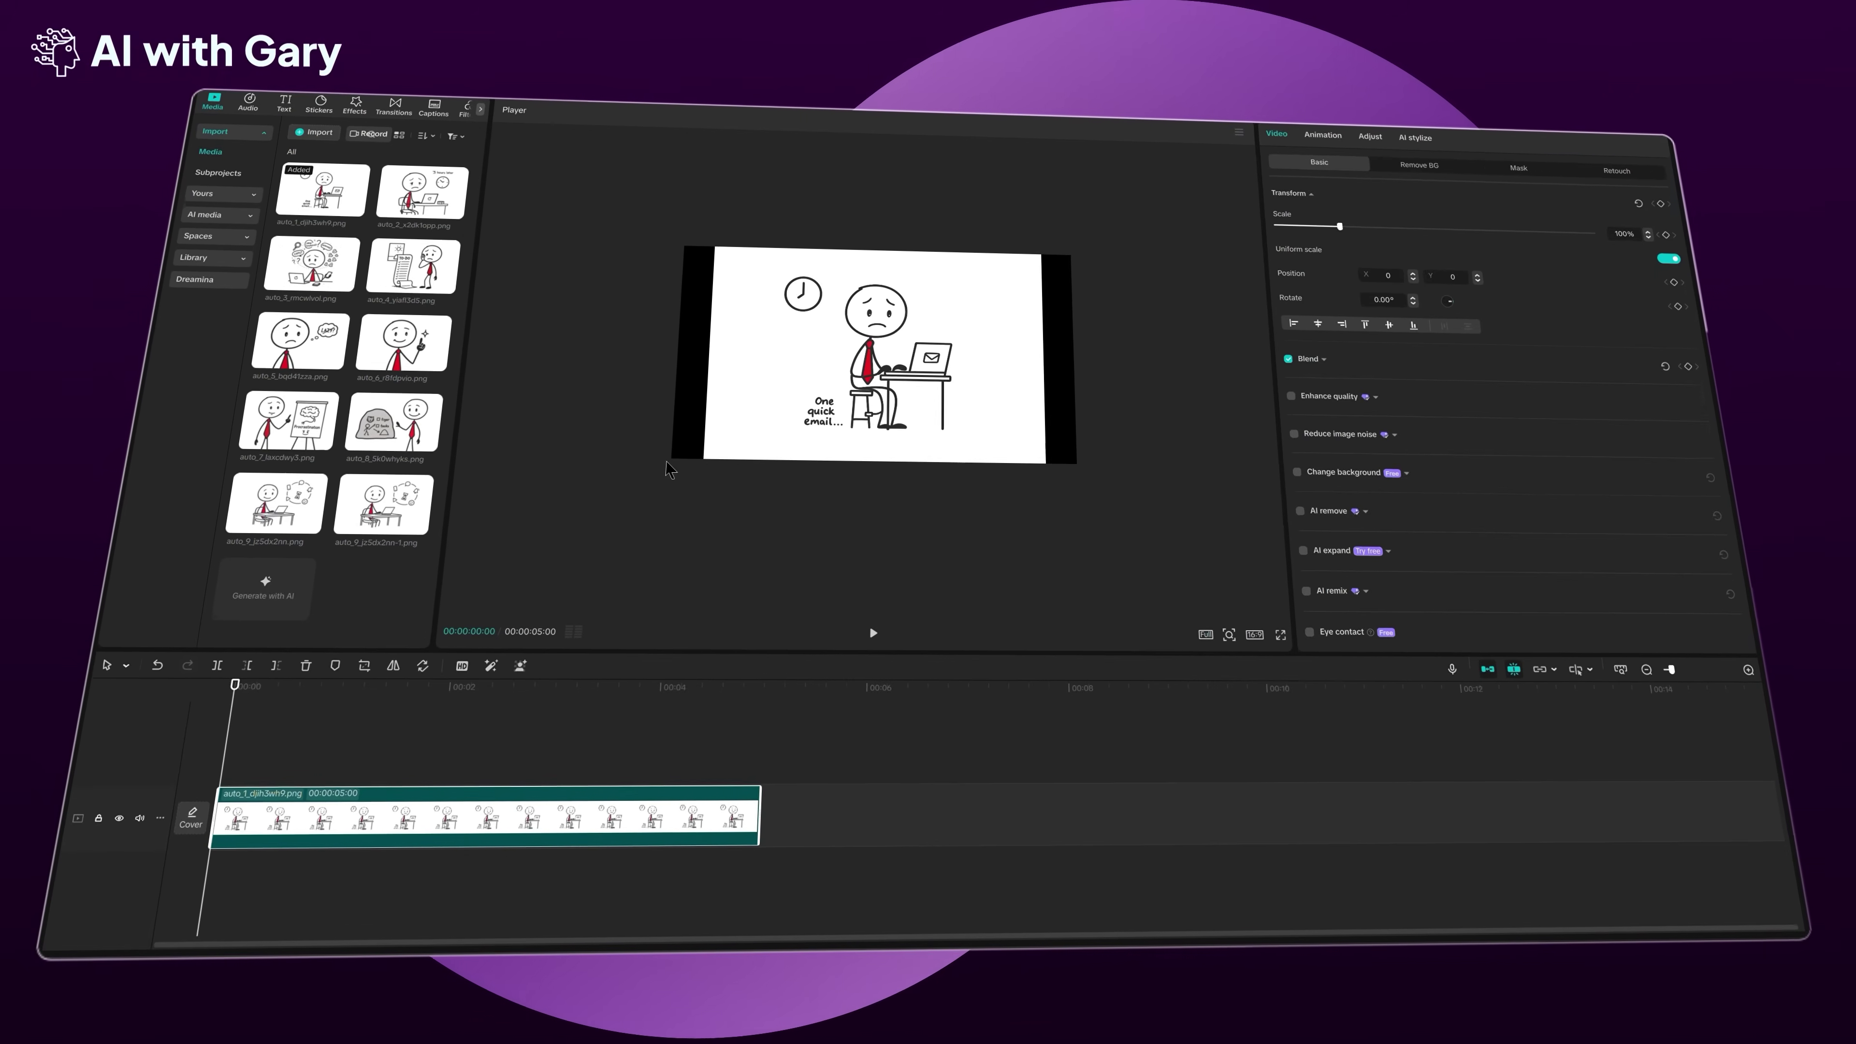
Move the playhead into the first clip and inspect the storyboard image clip's transform
left_click(445, 751)
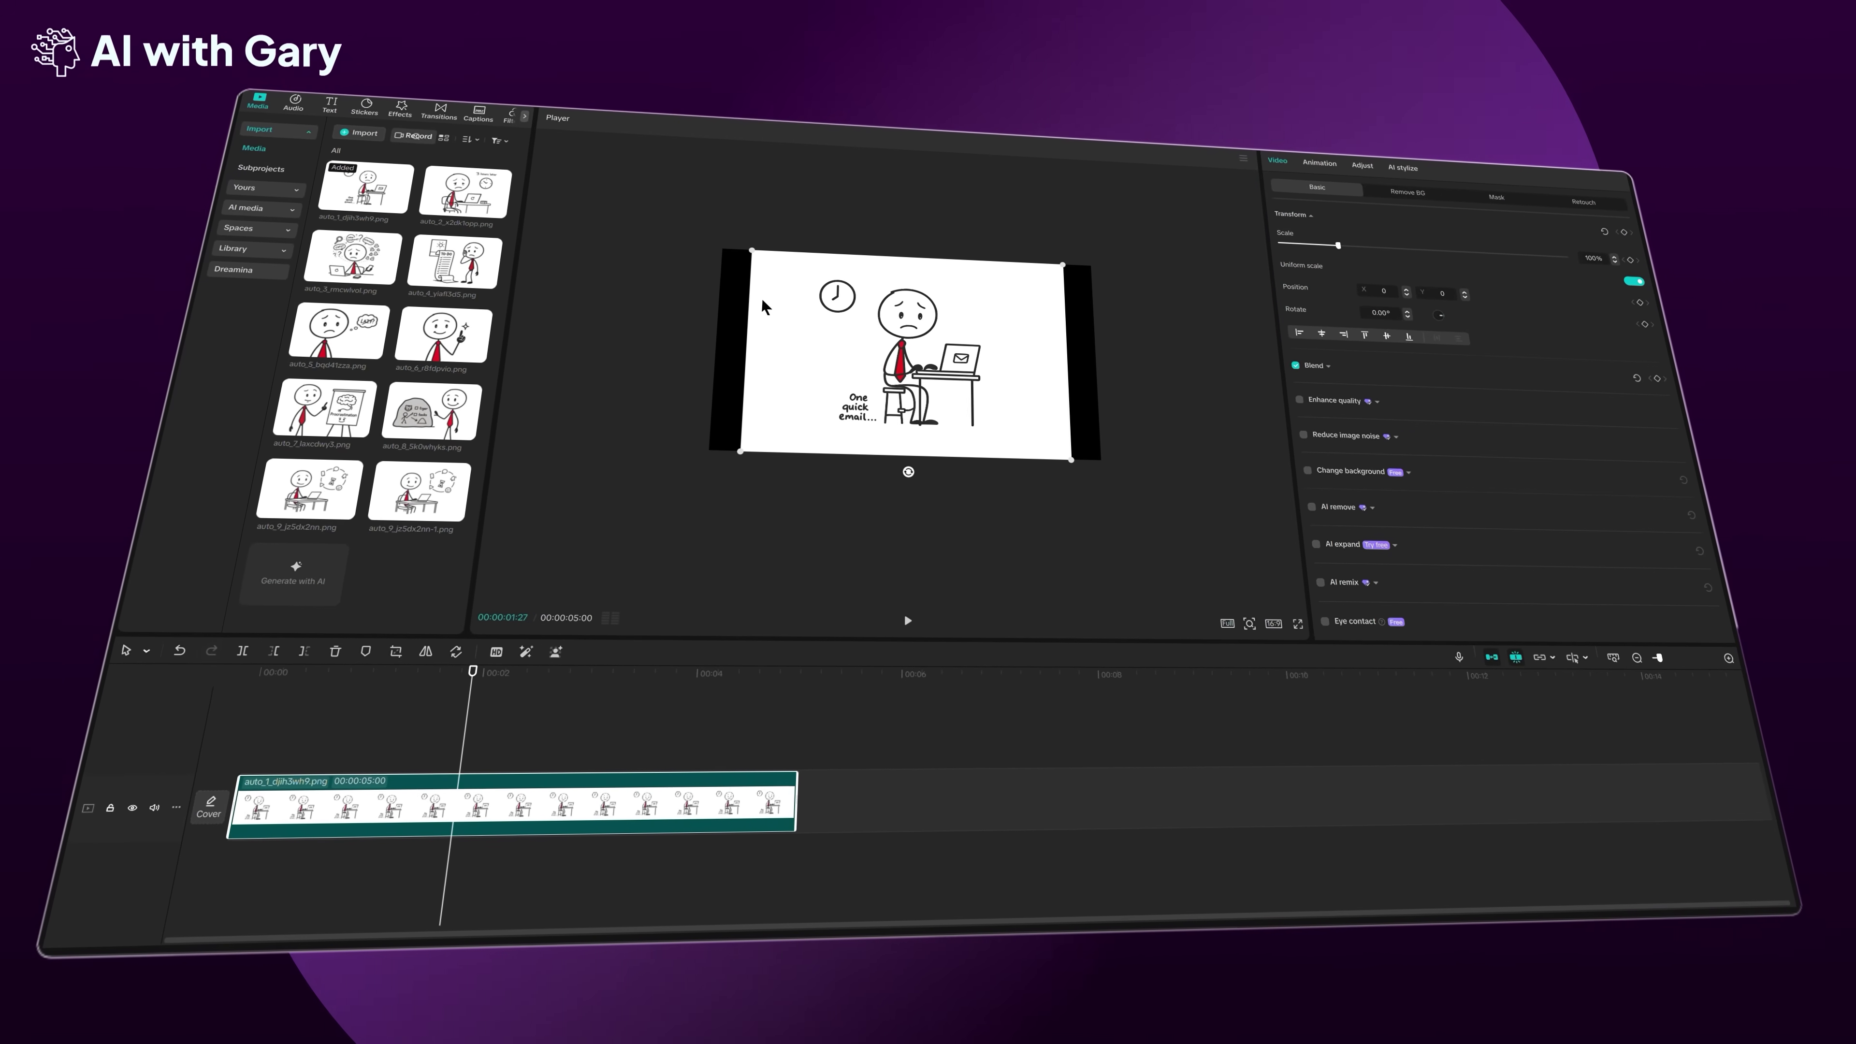
left_click(669, 382)
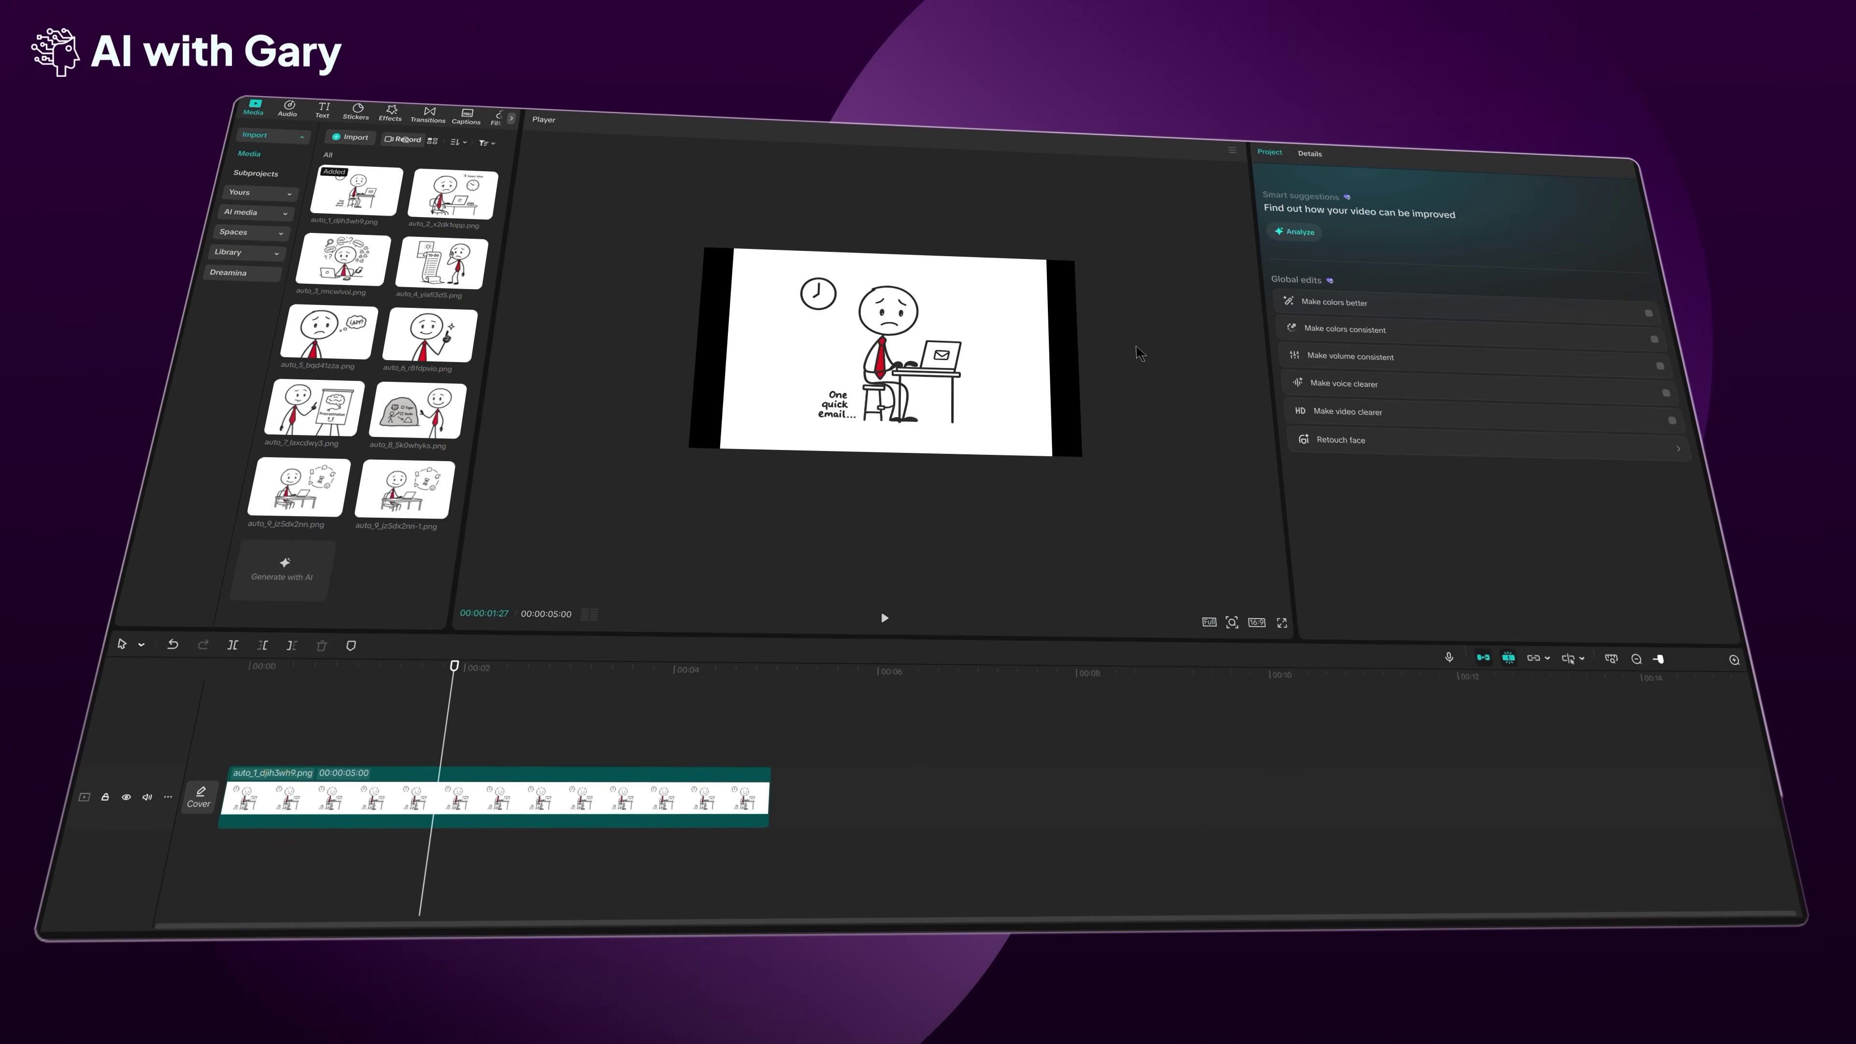
left_click(1003, 320)
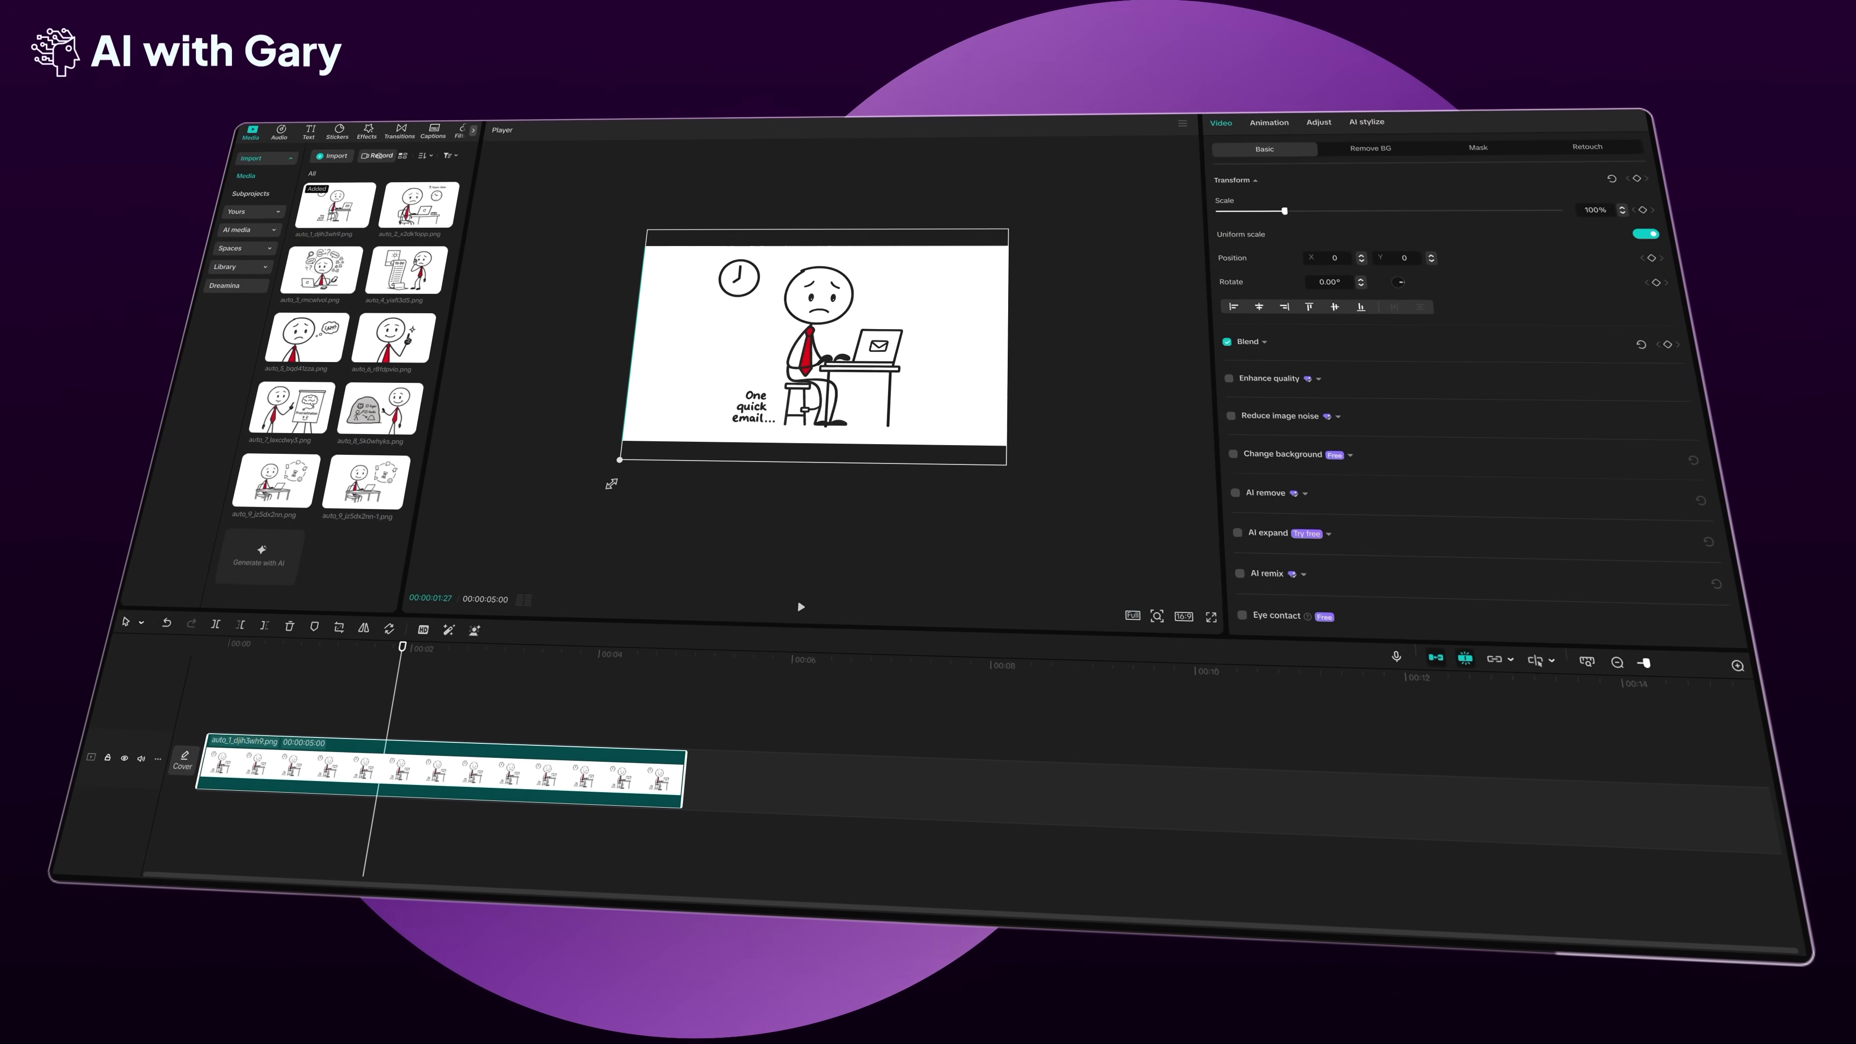
left_click(734, 488)
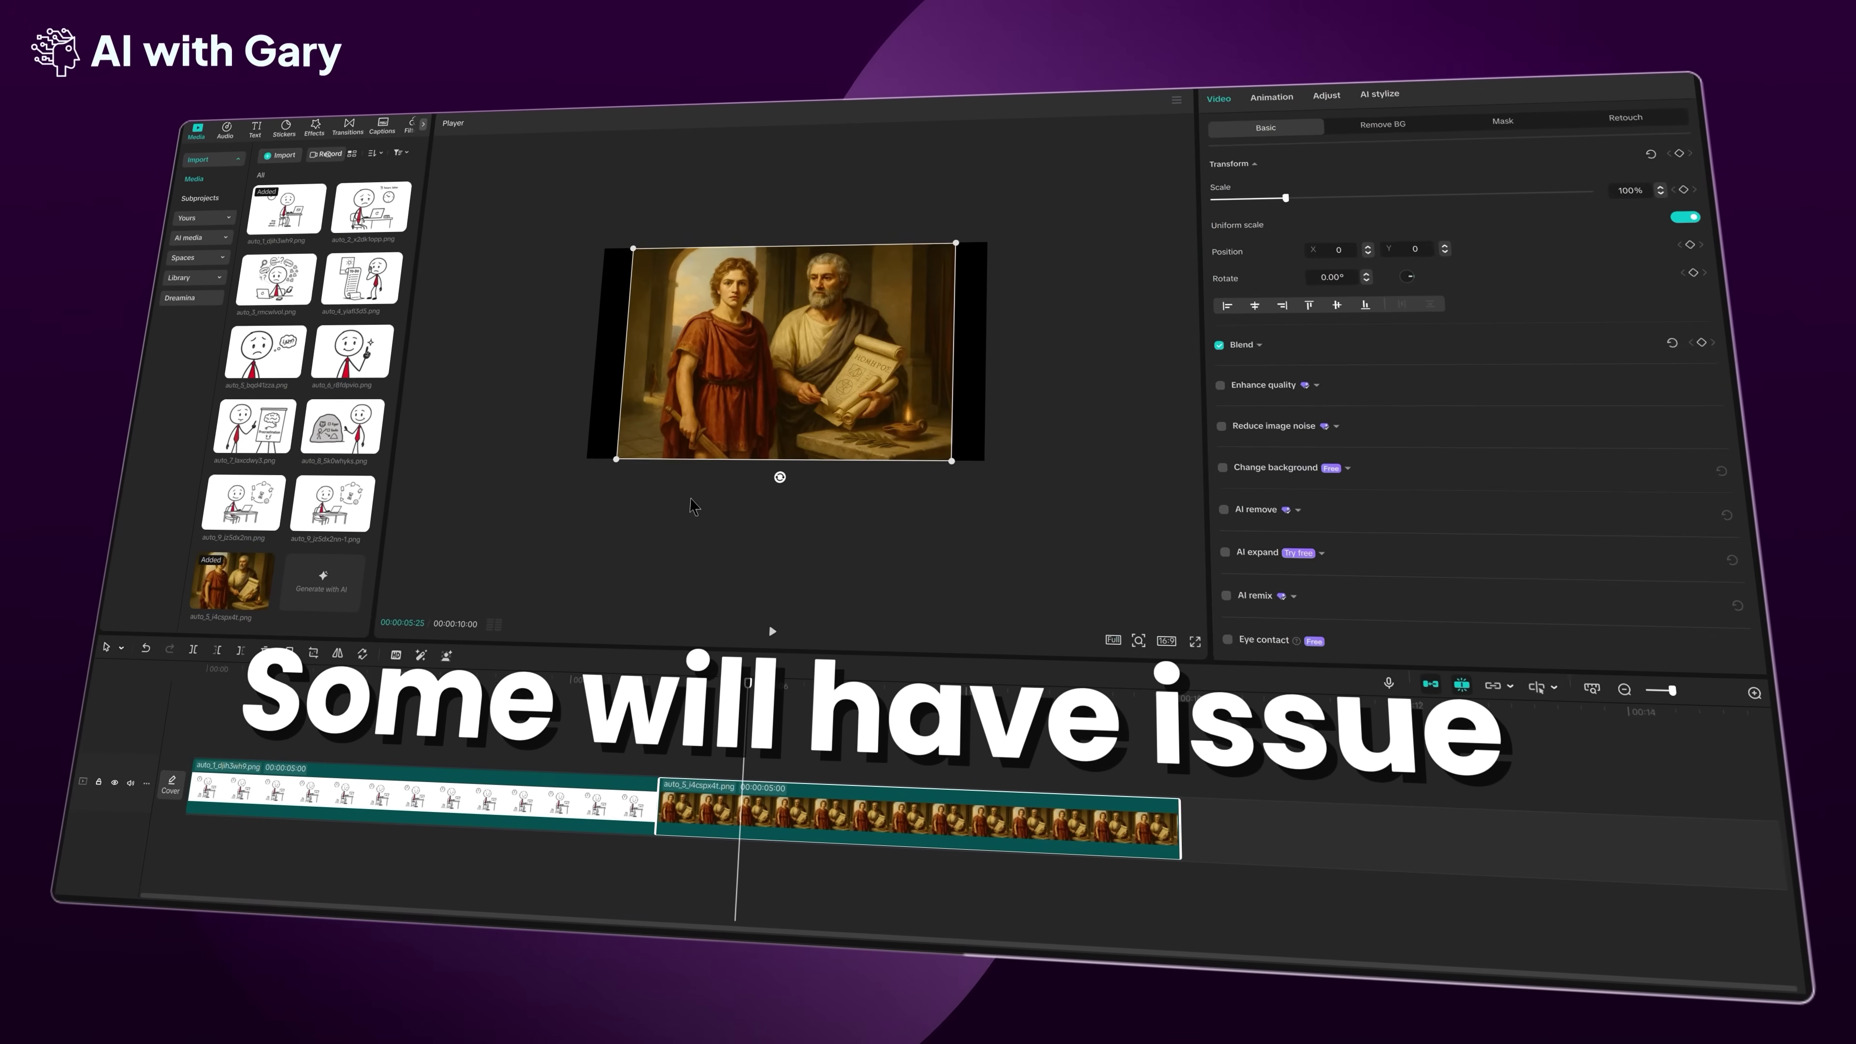
Scale the Greek painting clip up to about 118% so it fills the frame
left_click(741, 422)
left_click_drag(584, 490, 566, 516)
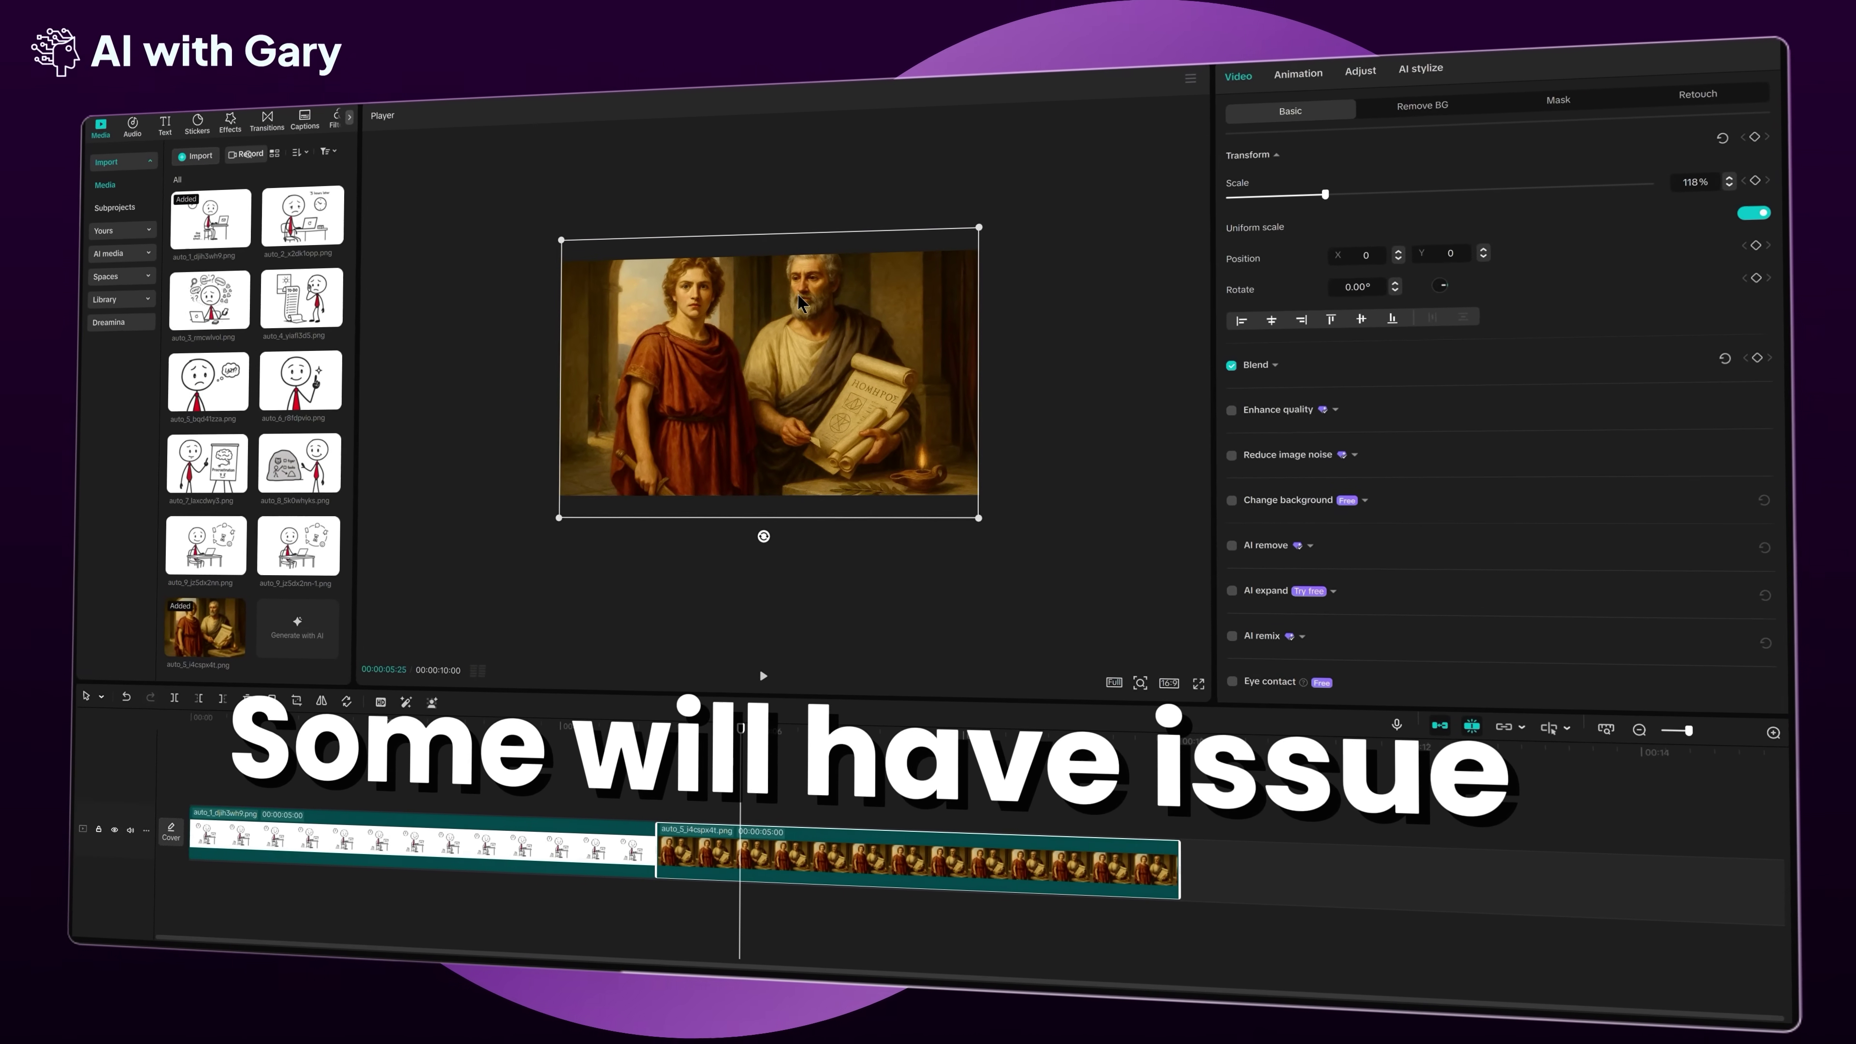
left_click(840, 179)
left_click(848, 314)
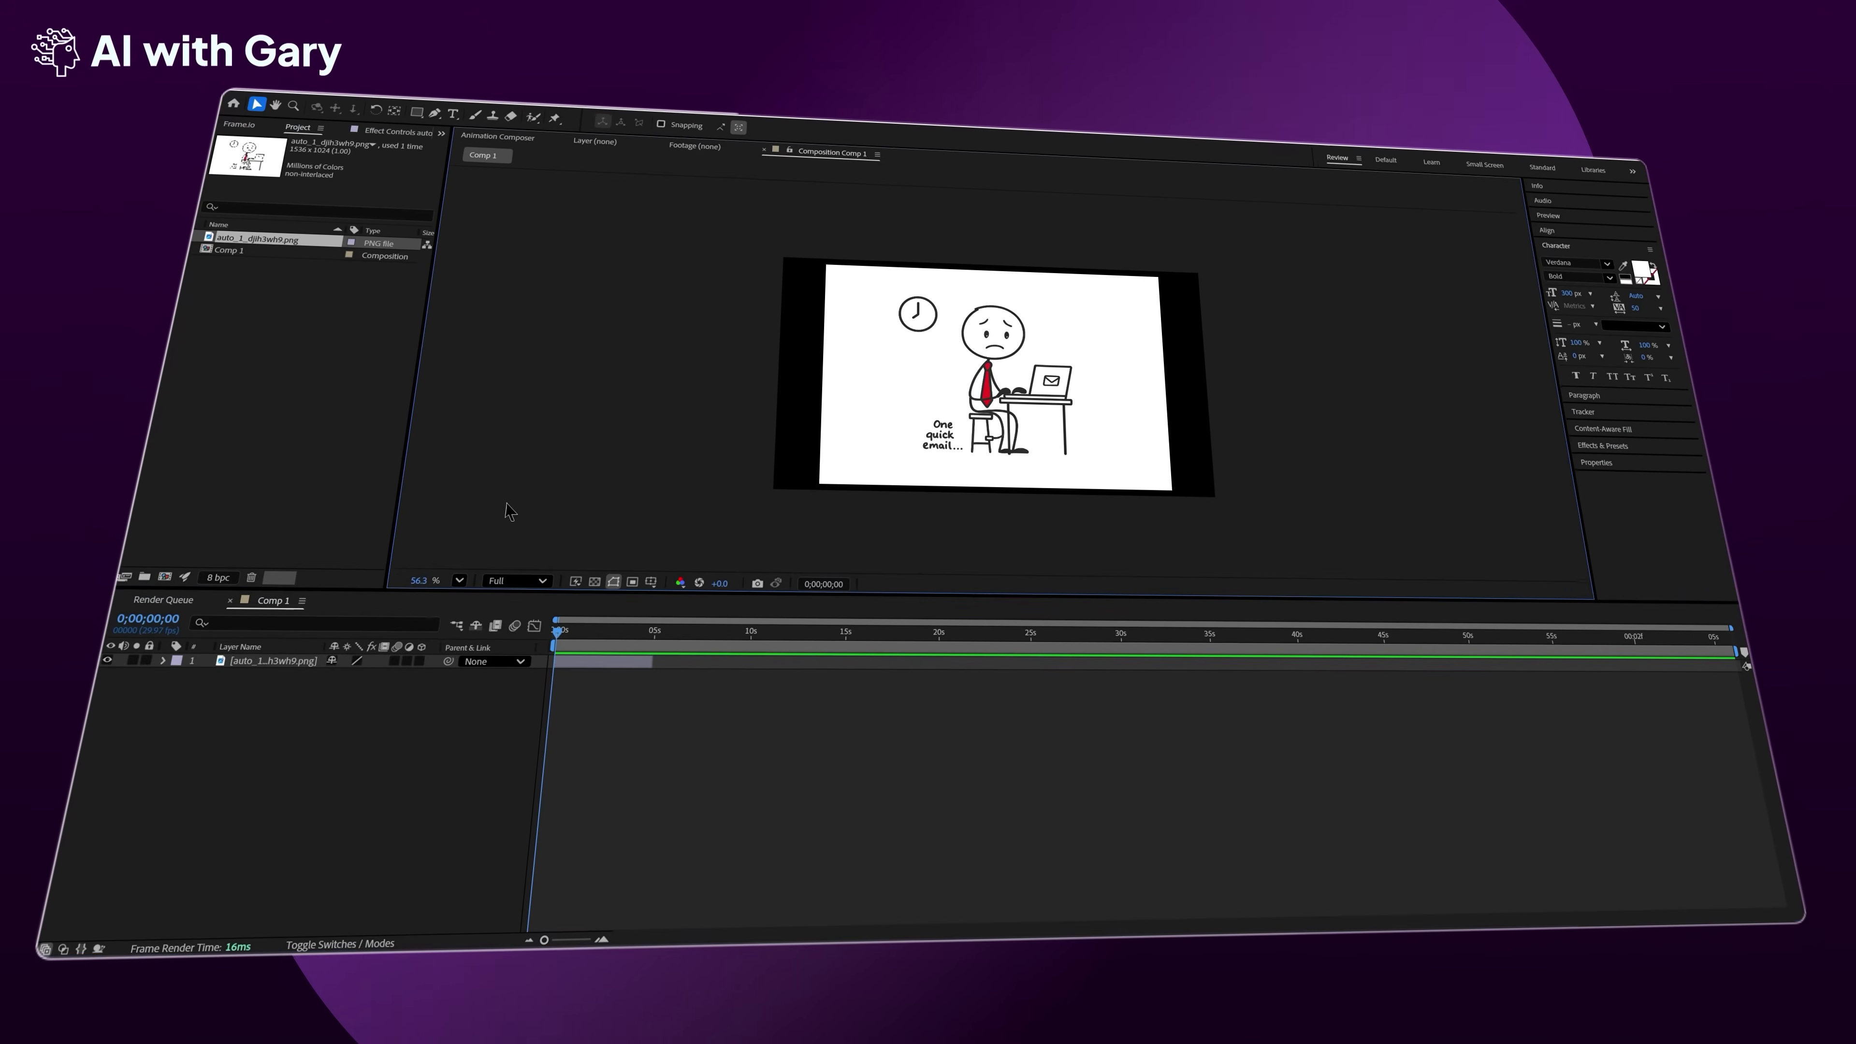
Enlarge the 'One quick email...' image layer until it fills Comp 1
left_click(934, 439)
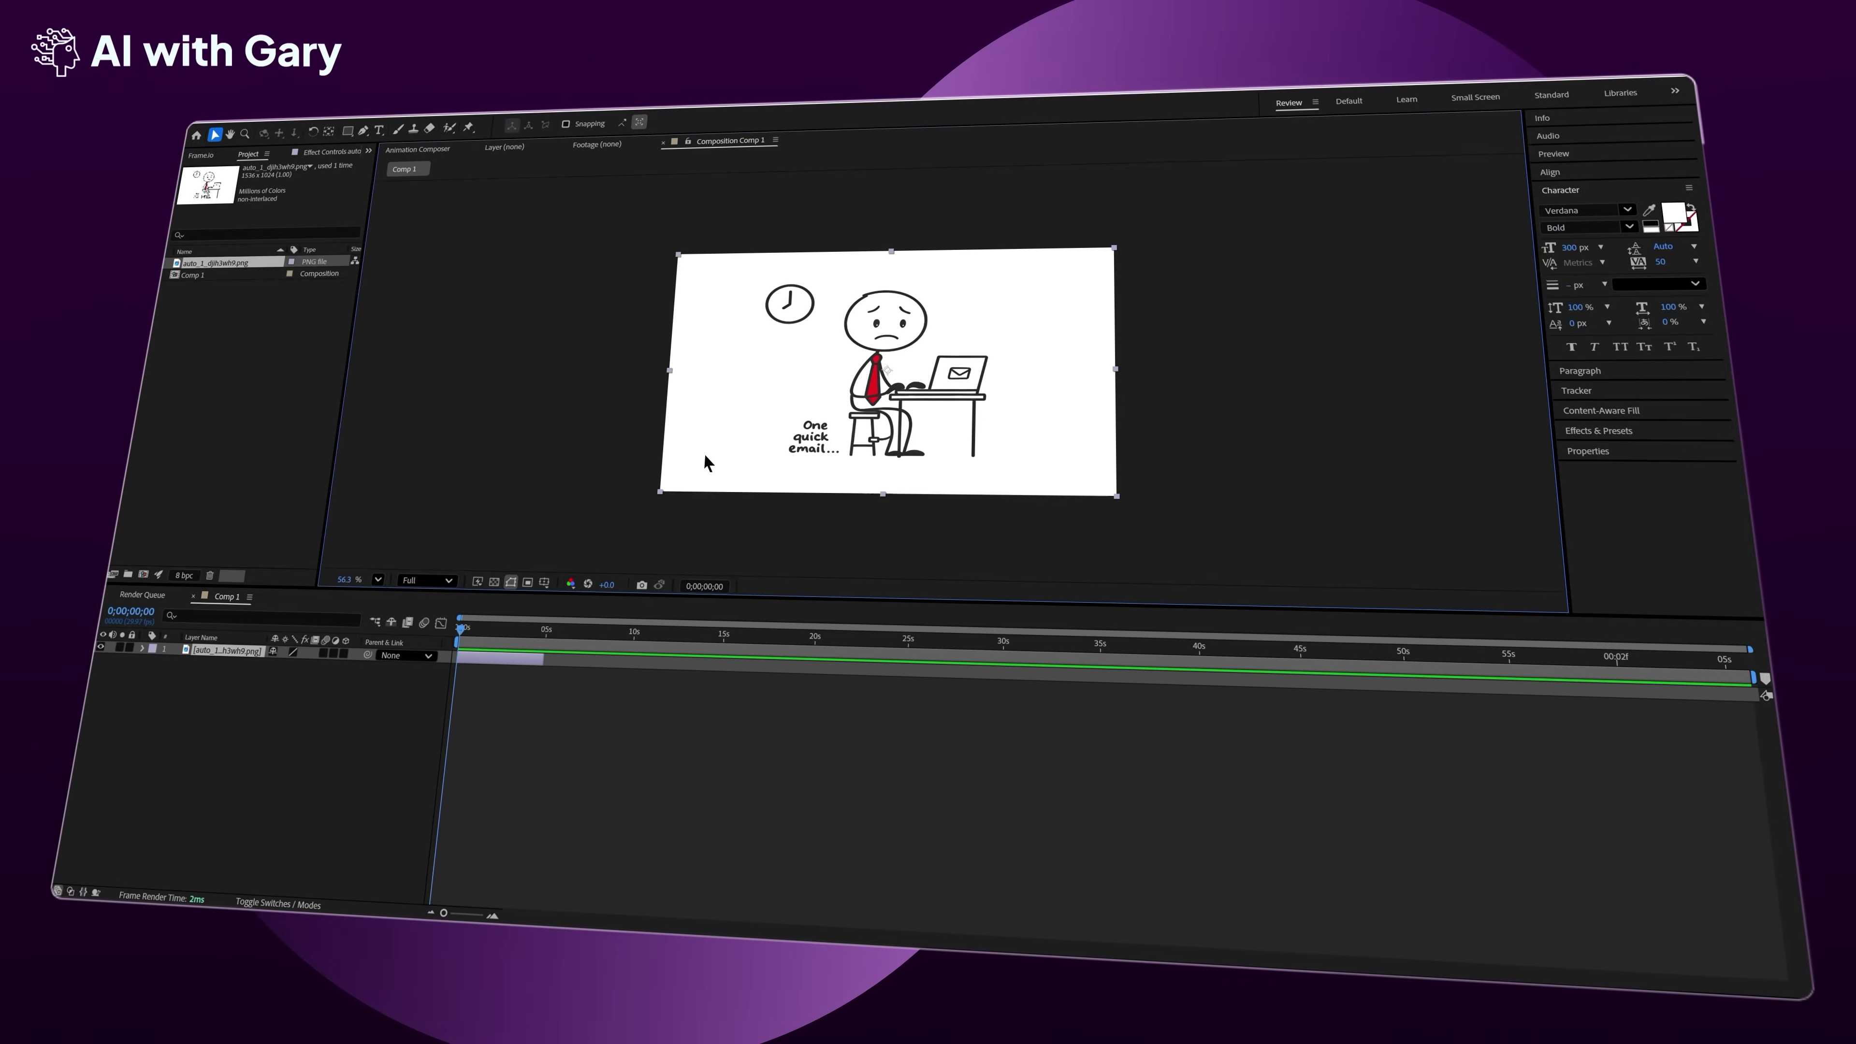
left_click_drag(660, 491, 713, 583)
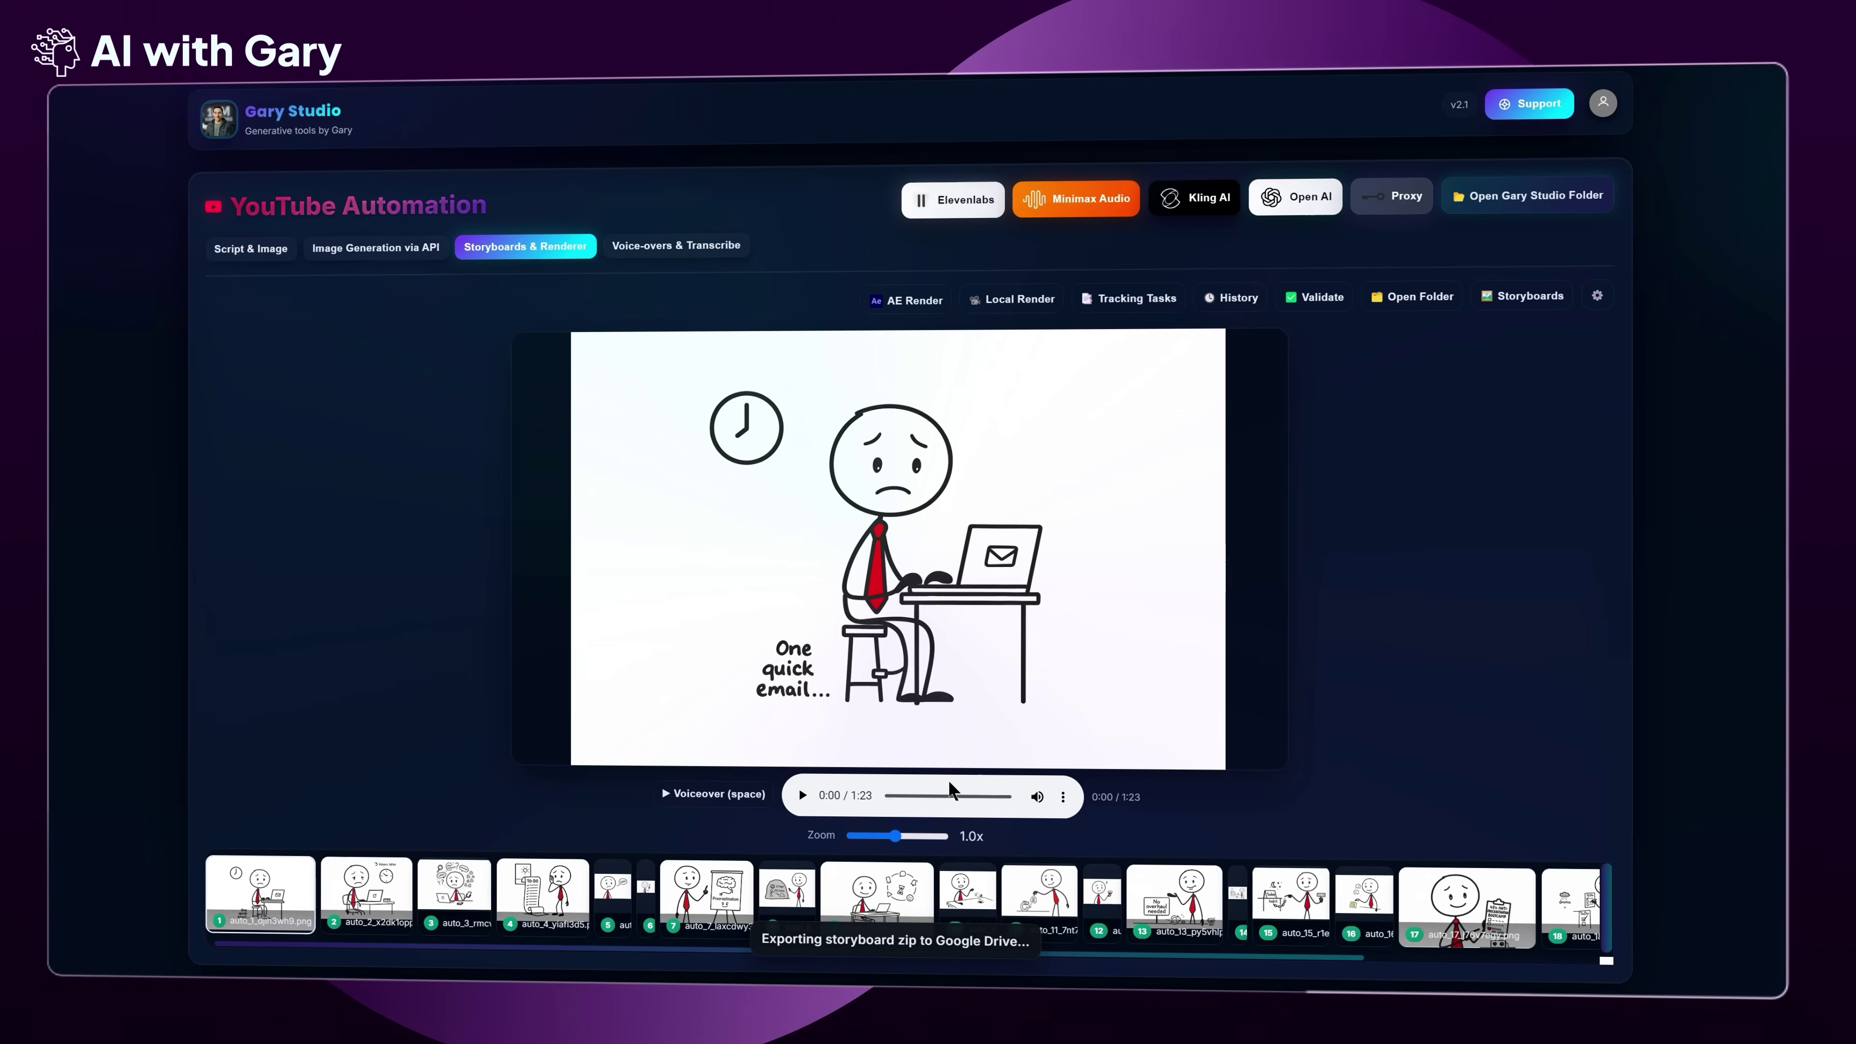
Upload the storyboard zip to Google Drive for the After Effects render
left_click(1177, 304)
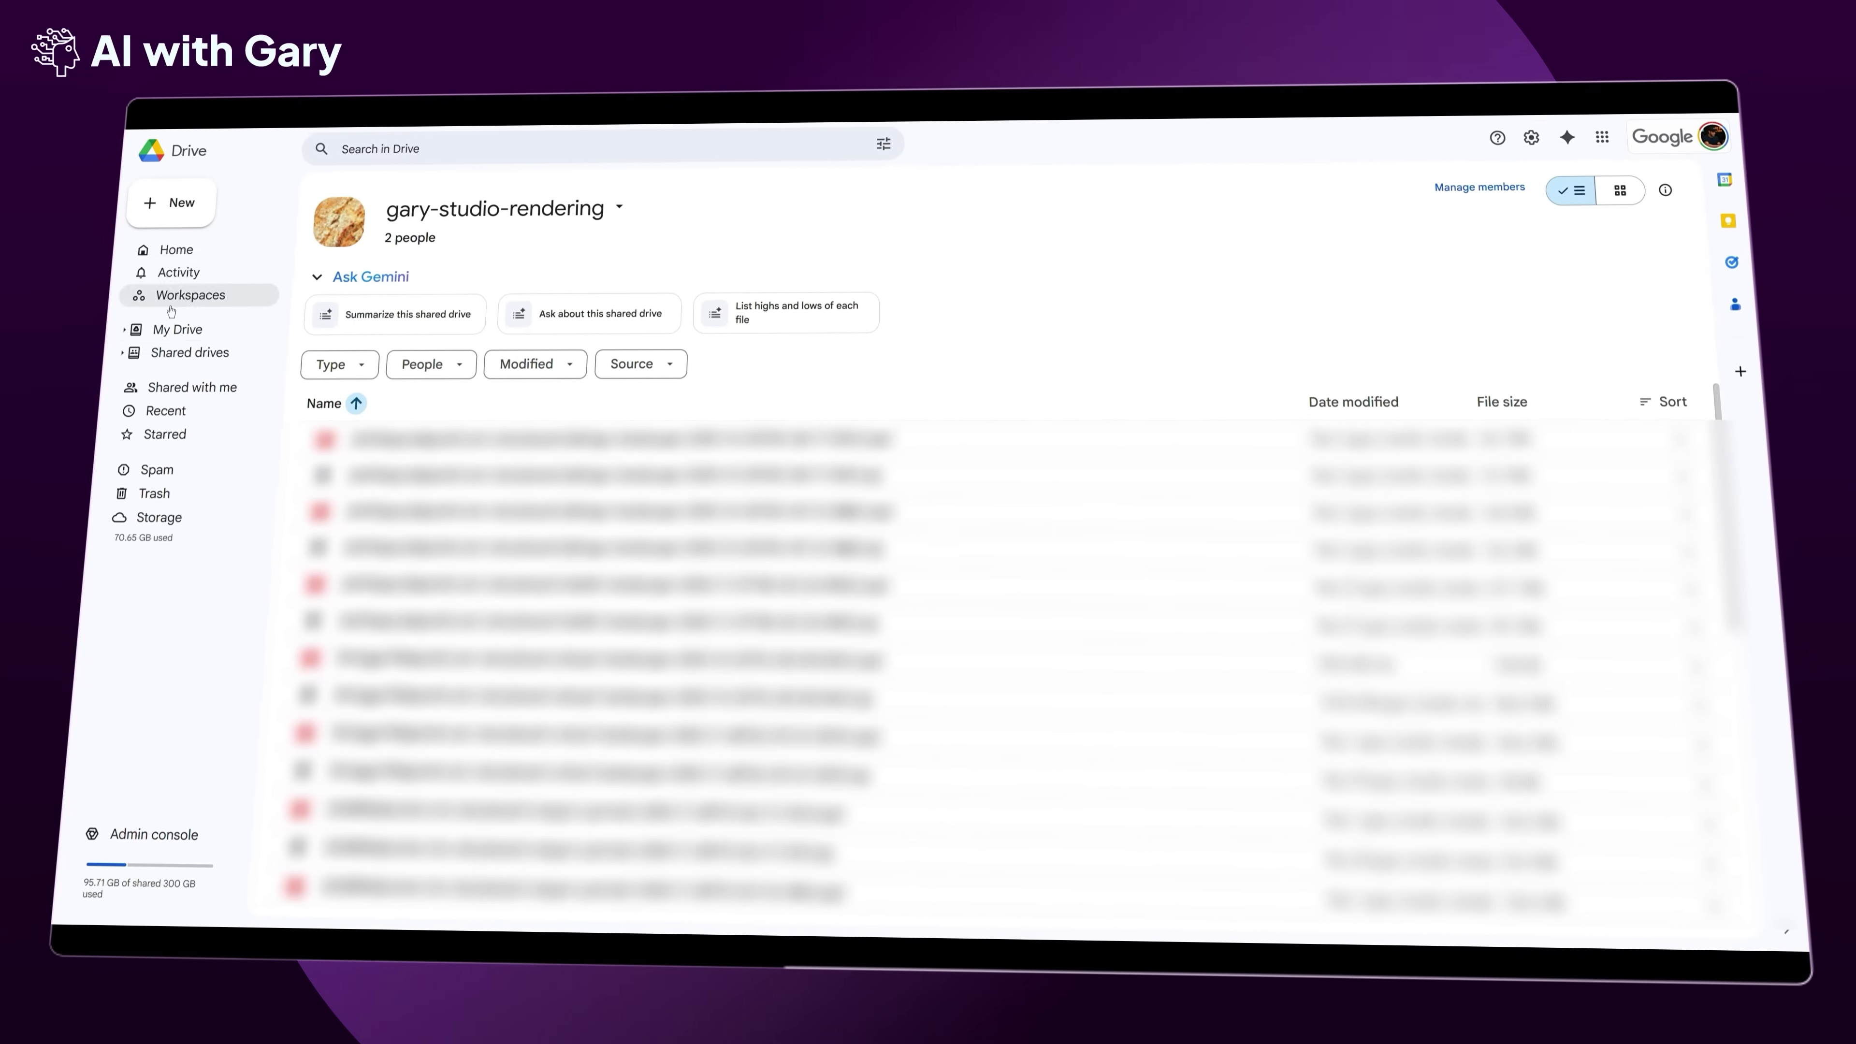
Open the gary-studio-rendering drive from the Shared drives list
left_click(189, 352)
double_click(475, 310)
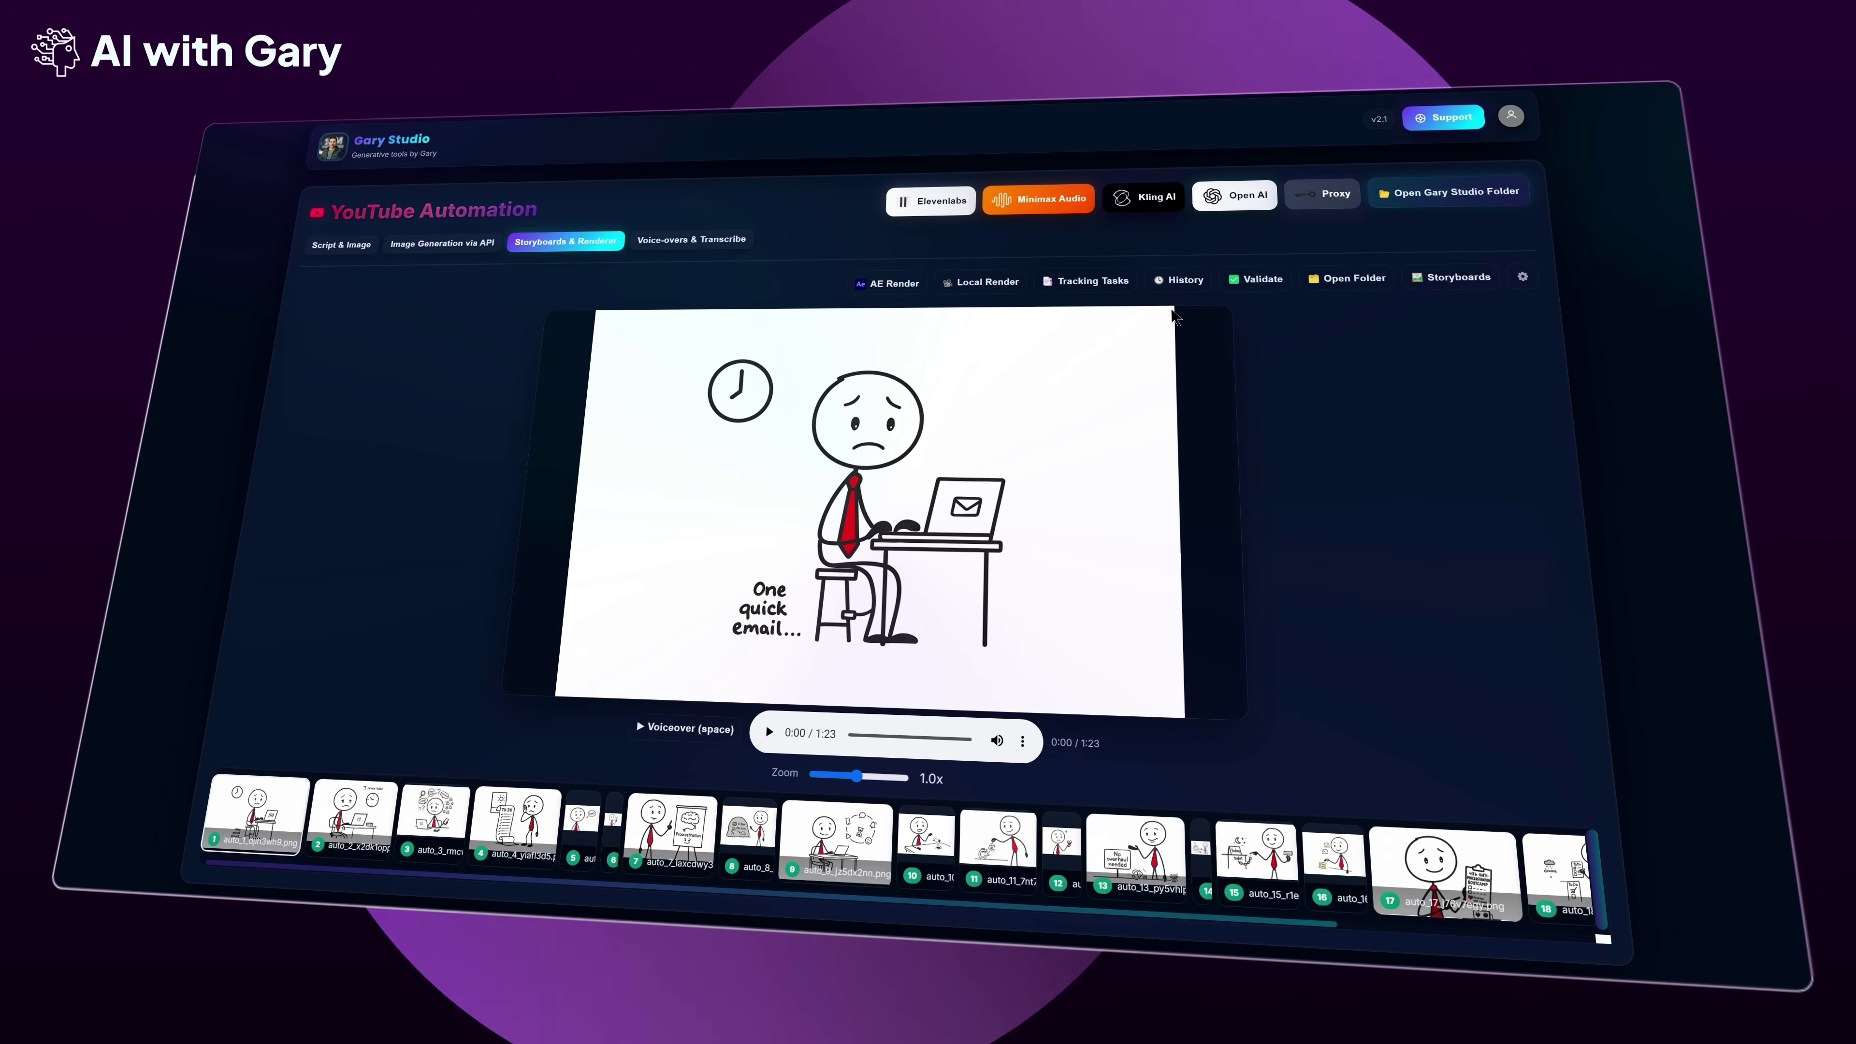
Download the finished After Effects render as MP4 from History and play its preview
left_click(1176, 279)
left_click(644, 343)
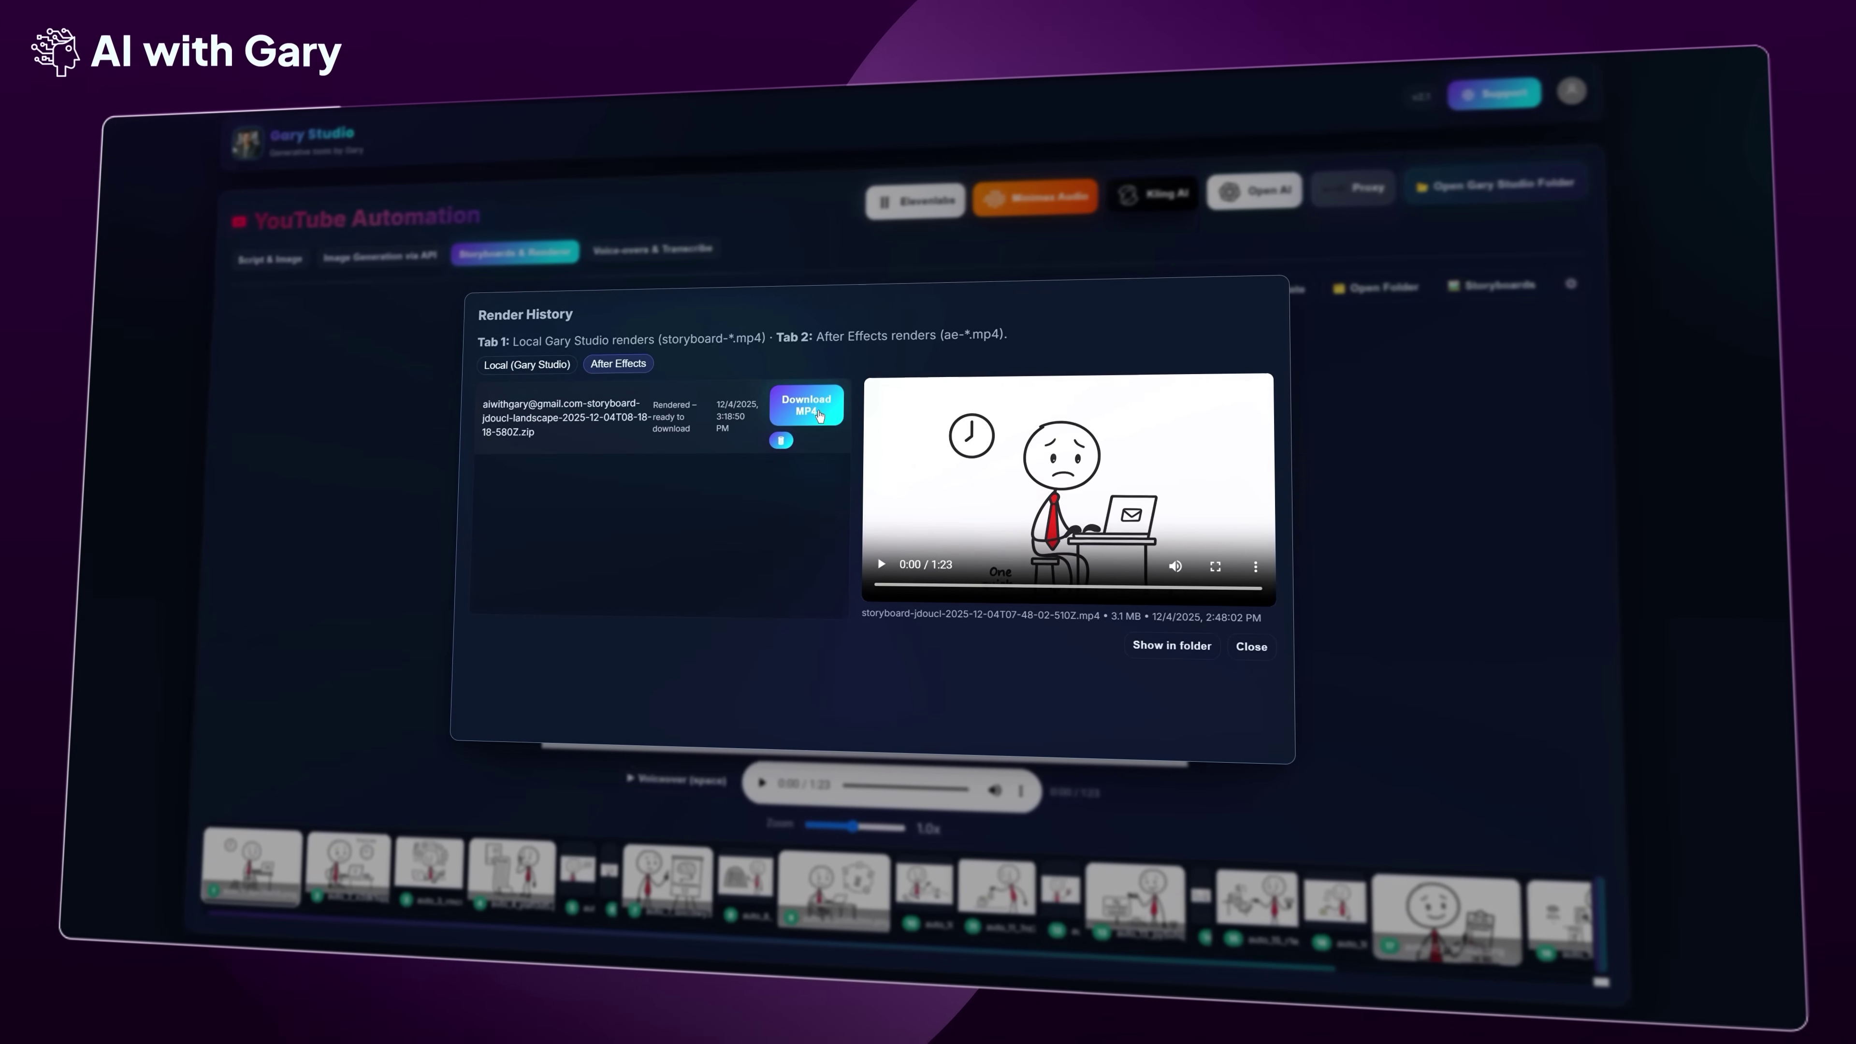
left_click(817, 401)
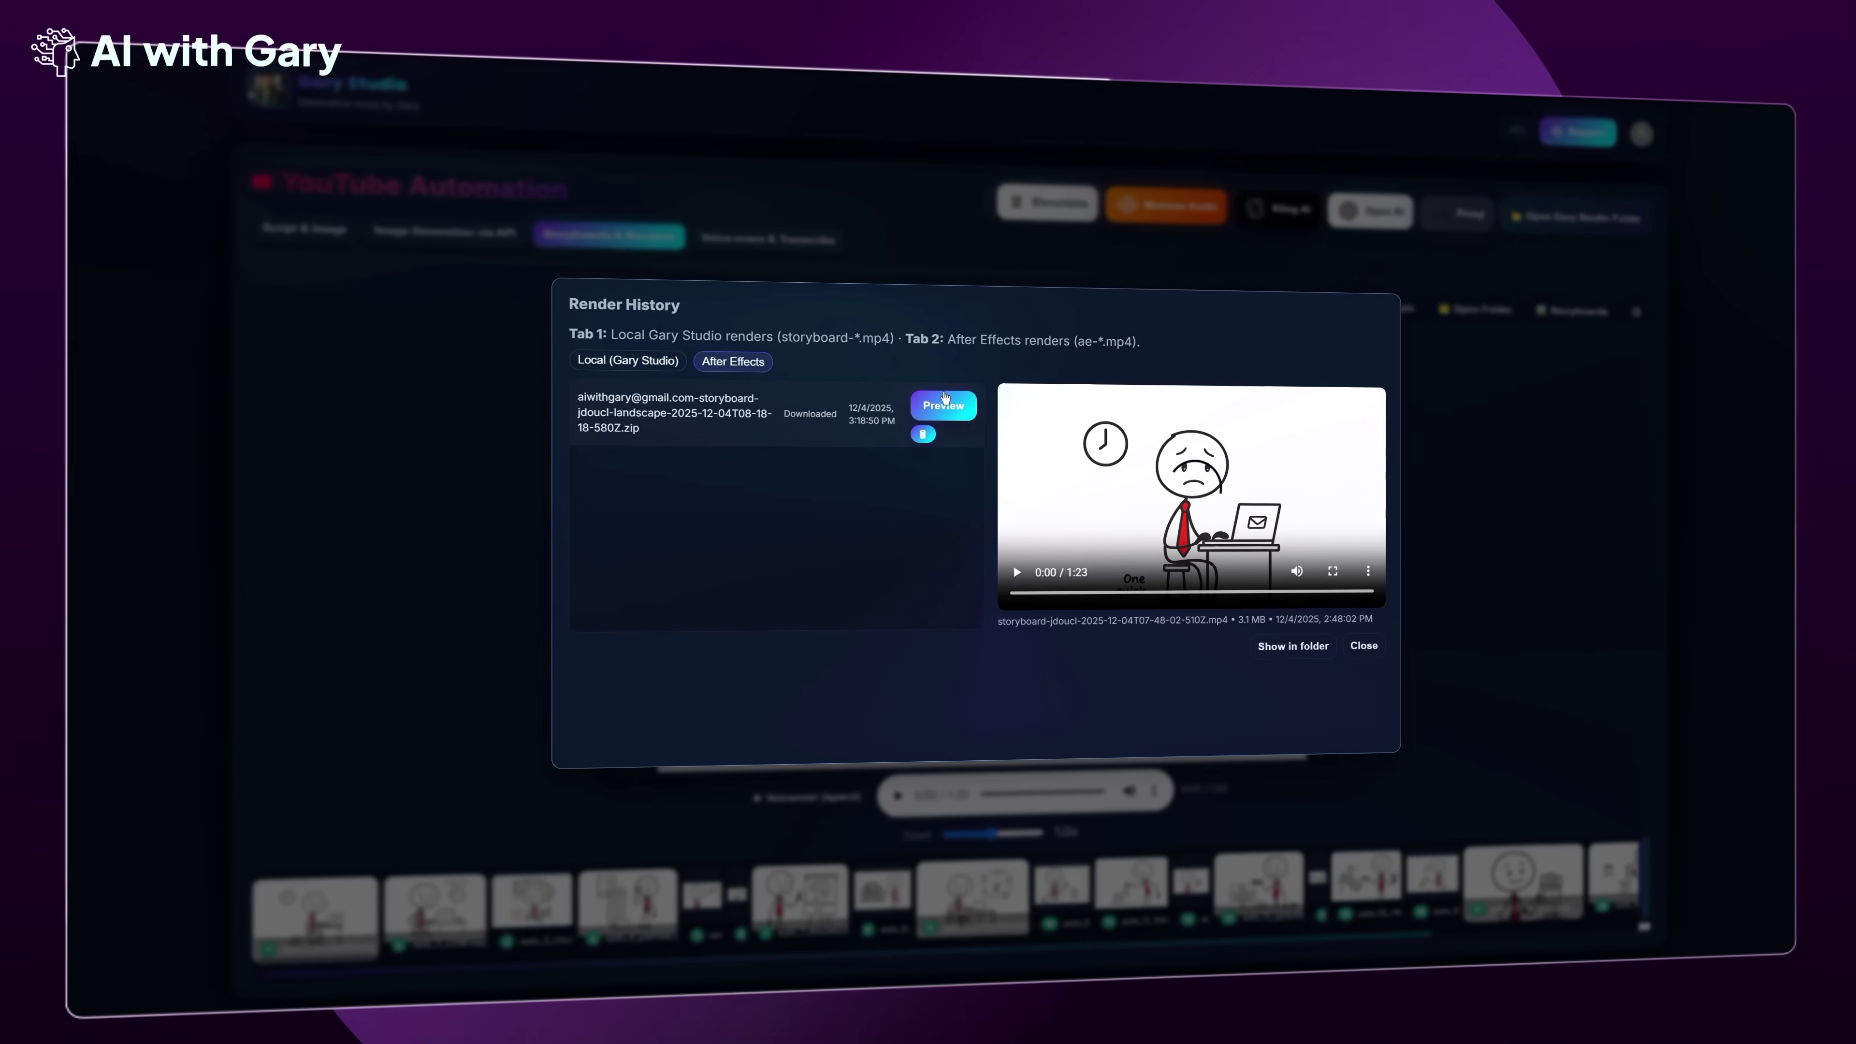
left_click(945, 402)
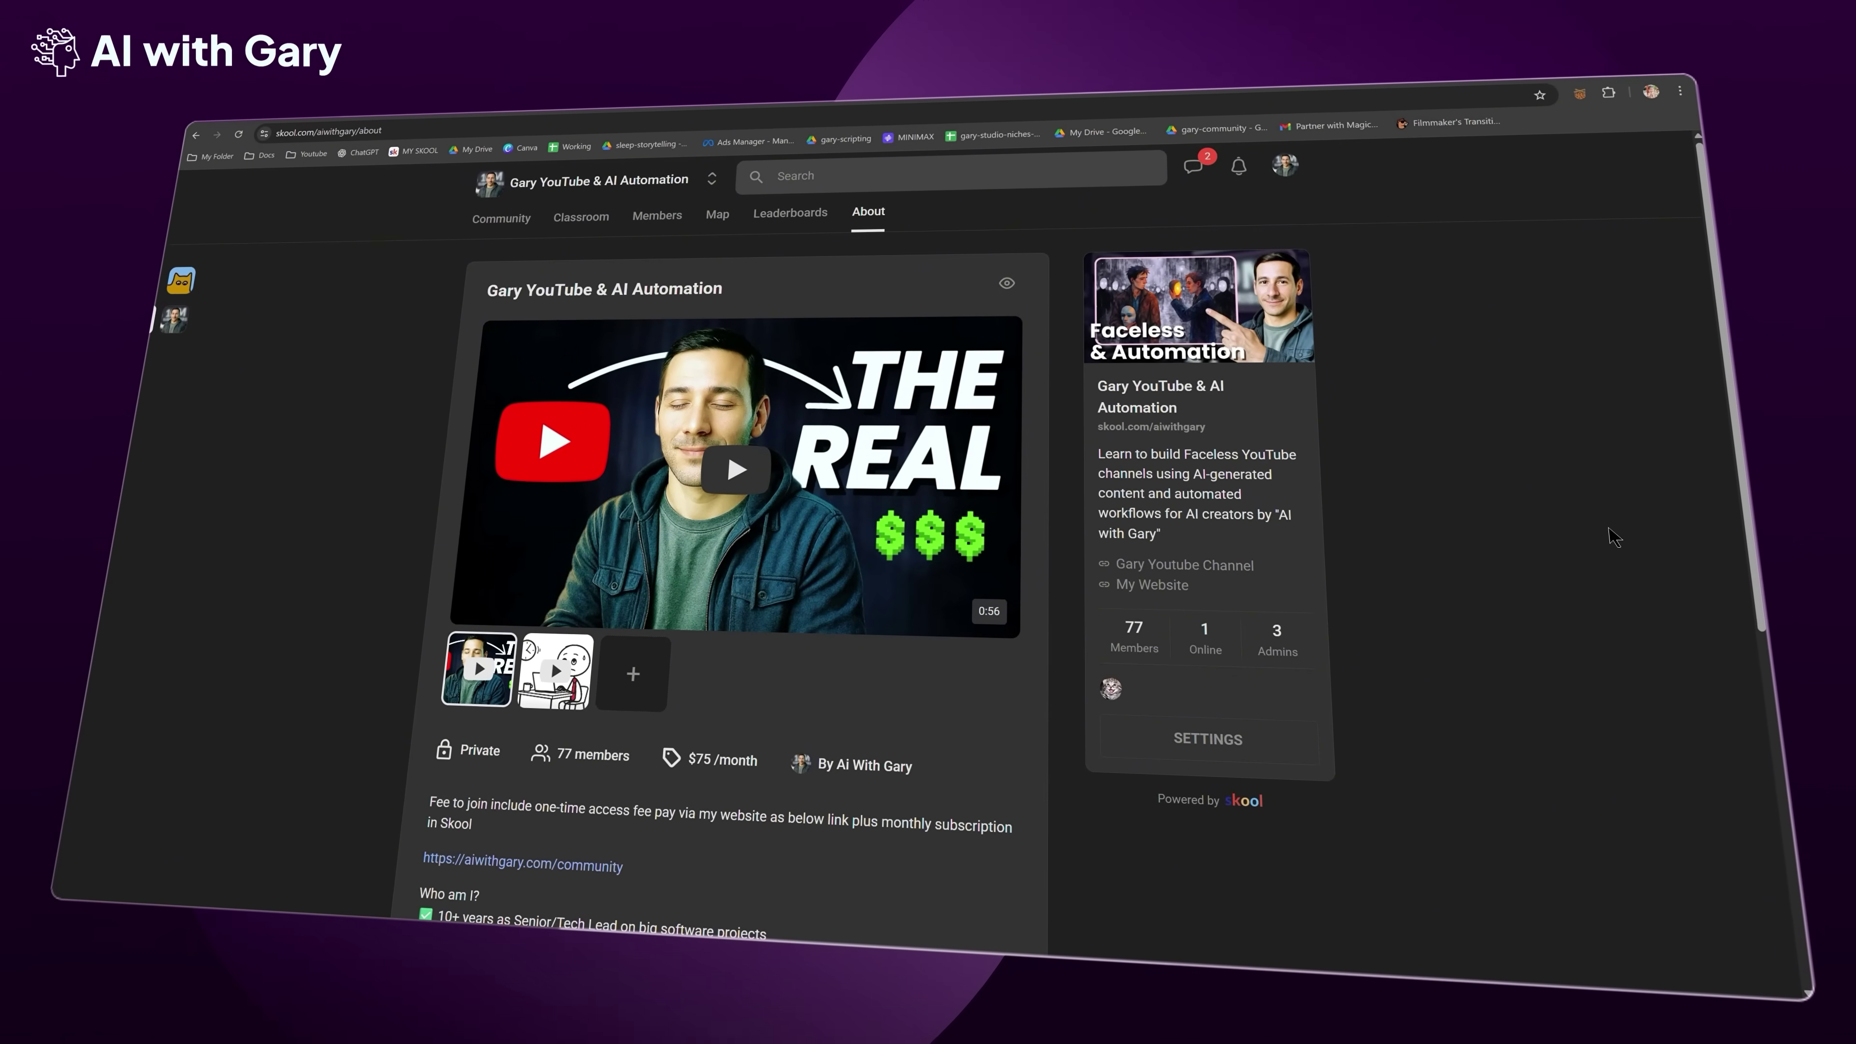
Scroll the community About page down to the 'You'll unlock all' benefits list
scroll(1549, 512, "down", 3)
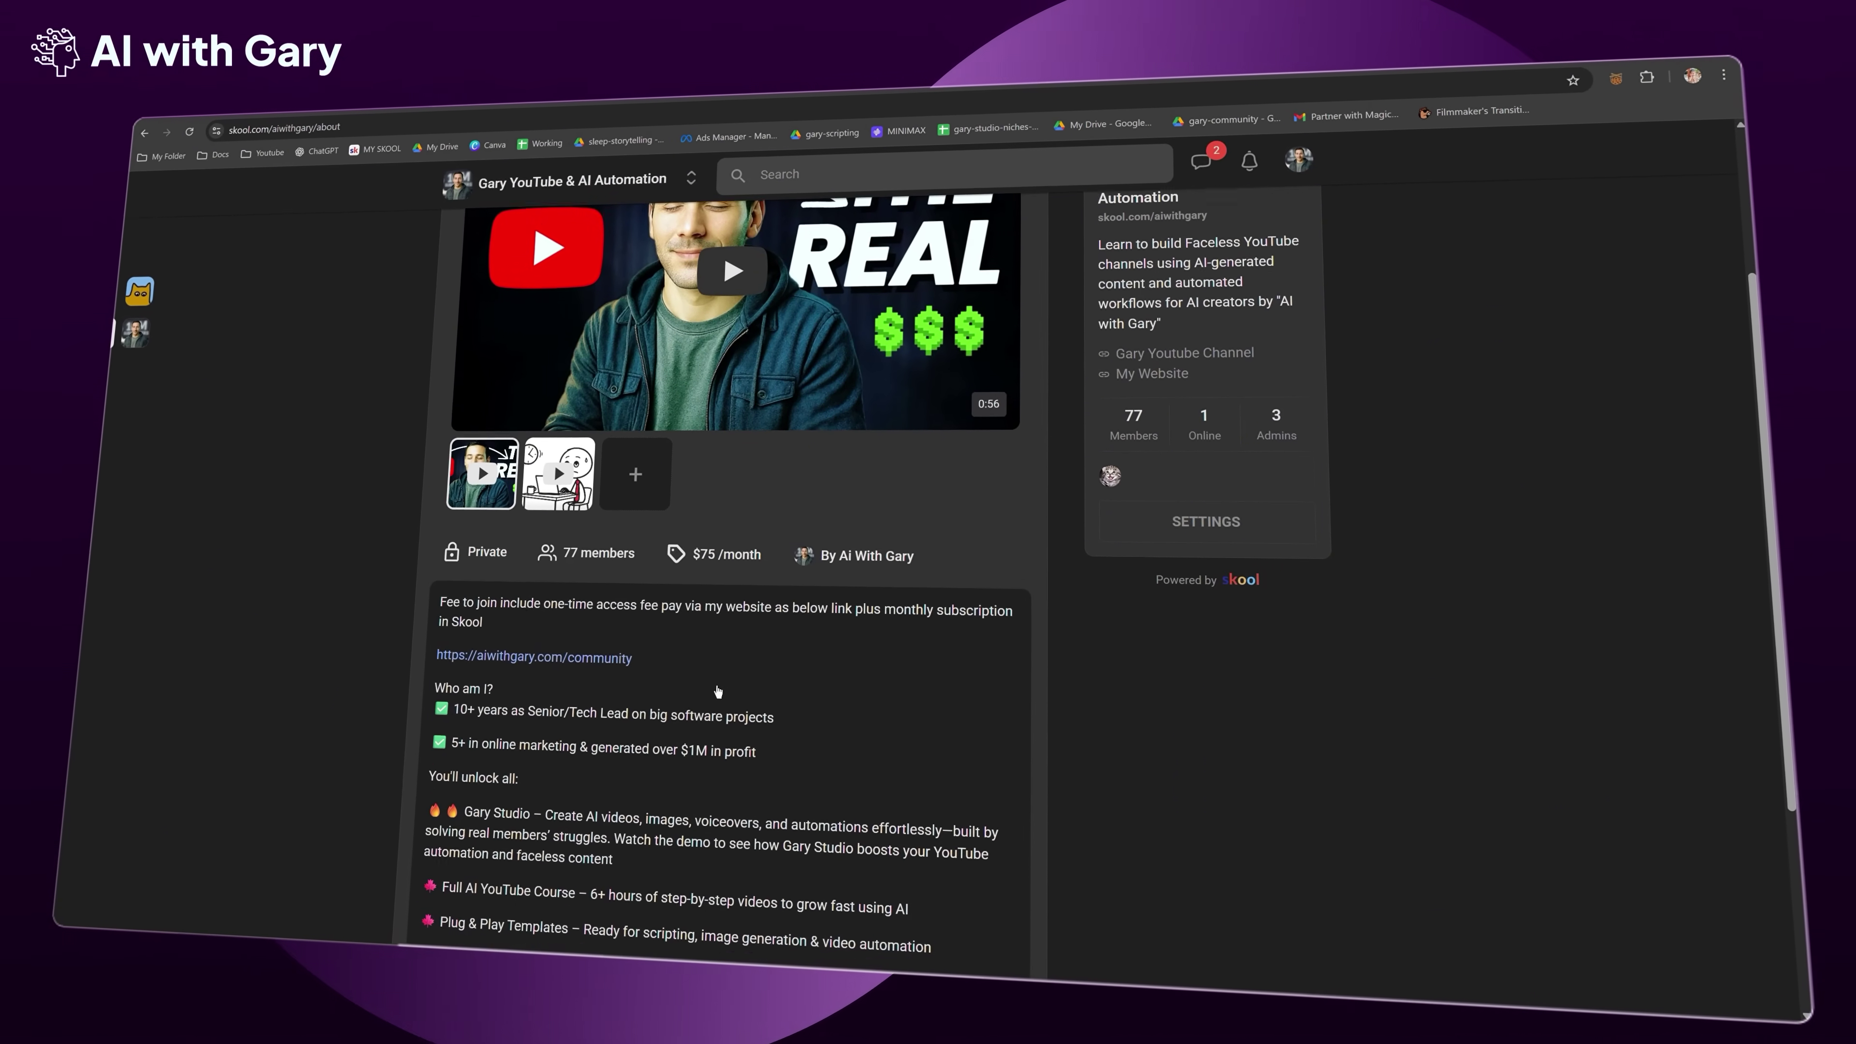
scroll(717, 692, "down", 3)
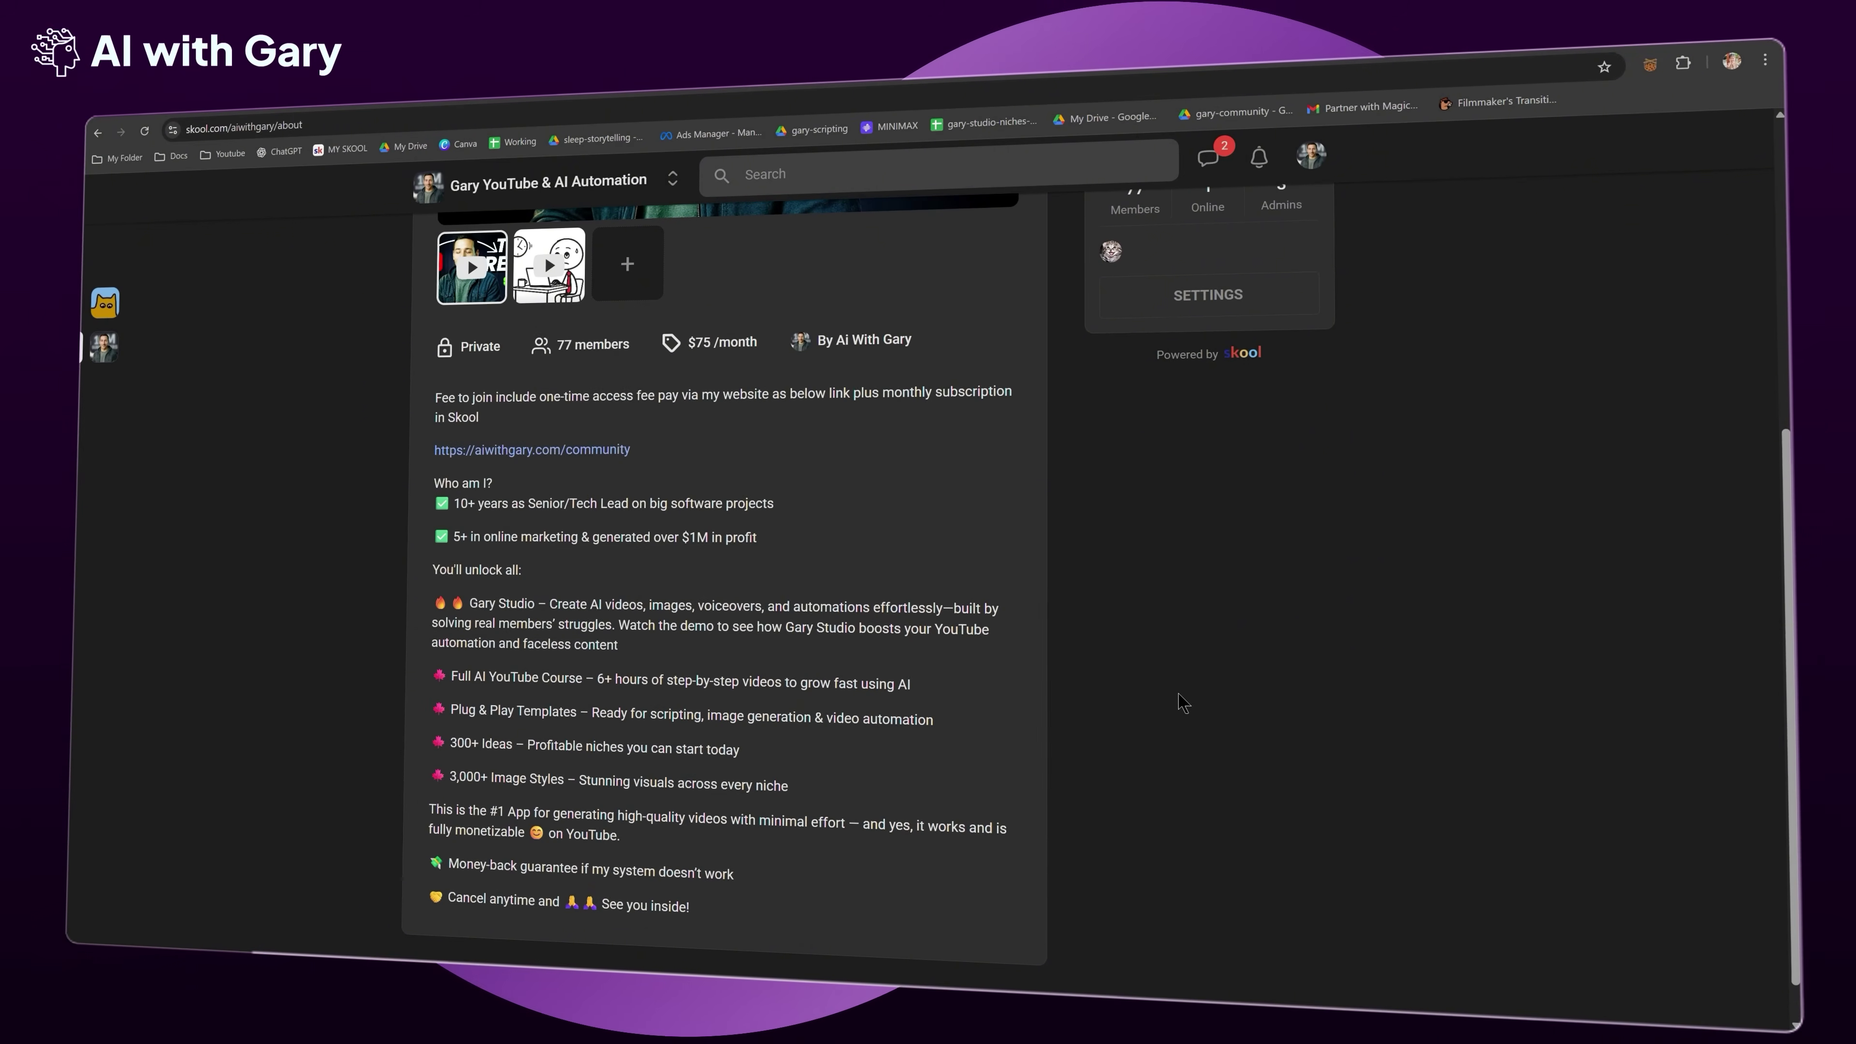